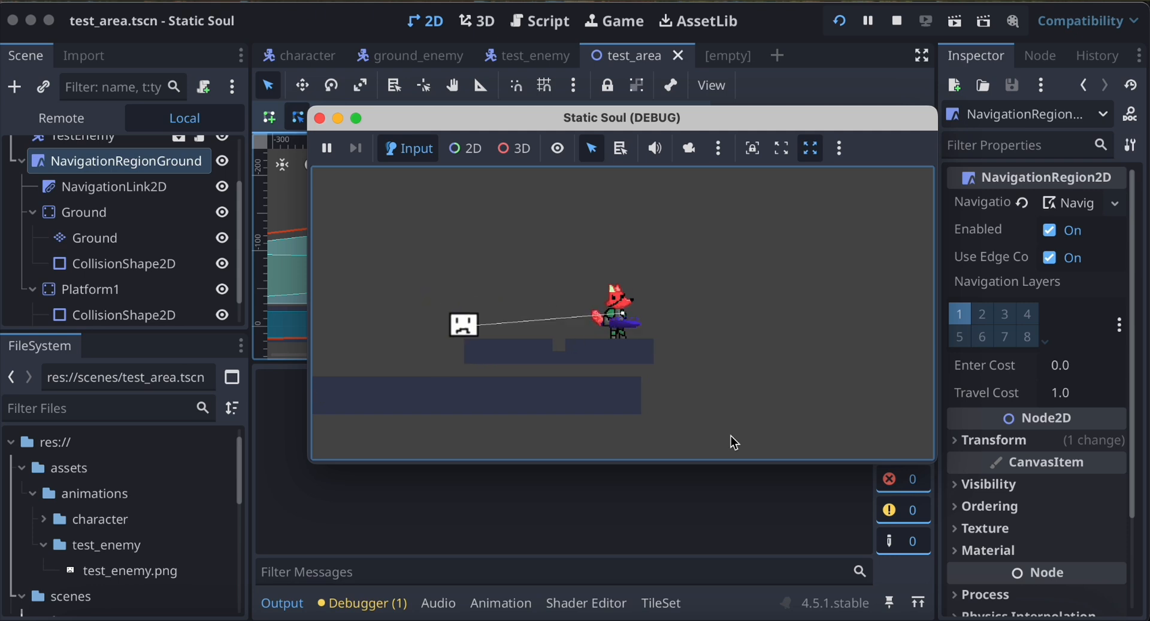
Playtest the running Static Soul game by moving and jumping the fox character across the ground and platform while the enemy follows.
key("space")
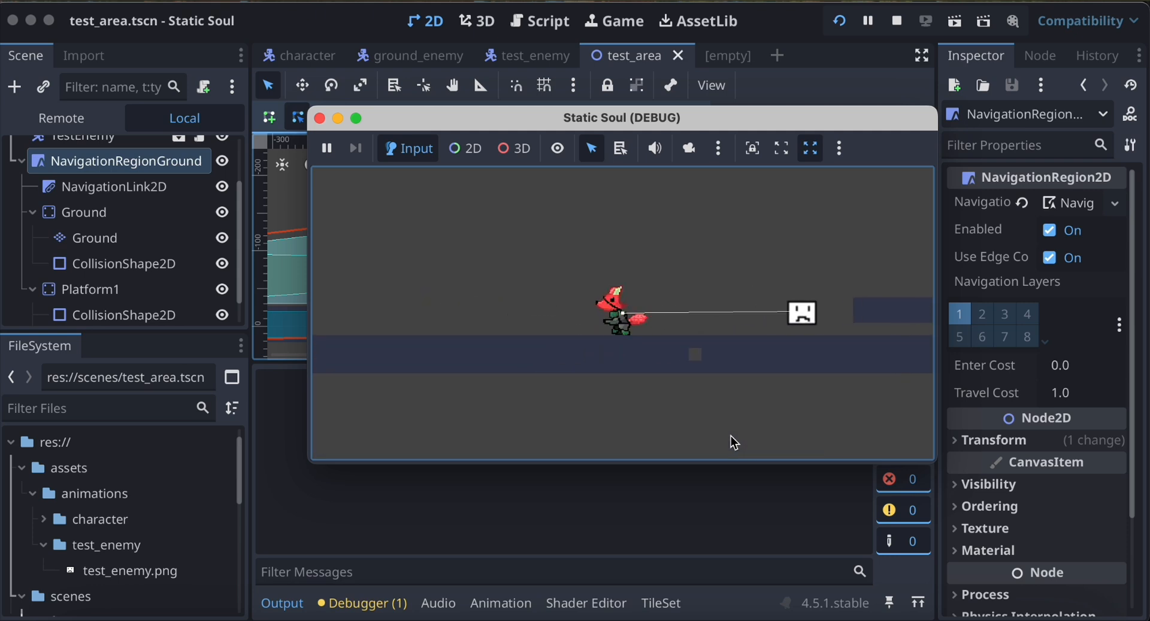
key("d")
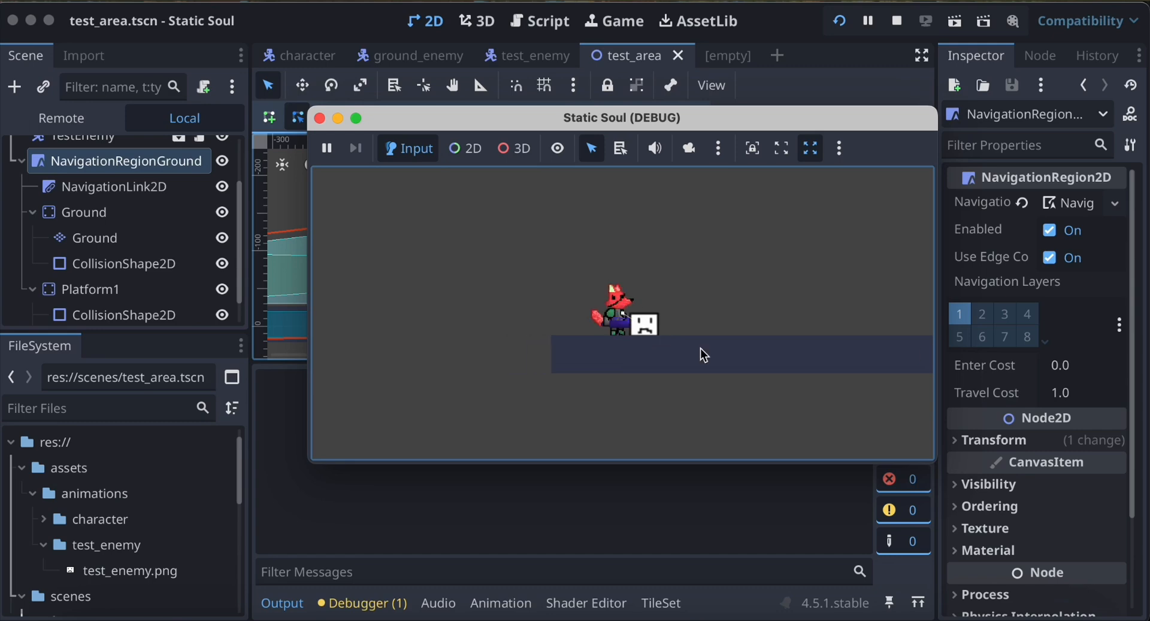
key("d")
key("space")
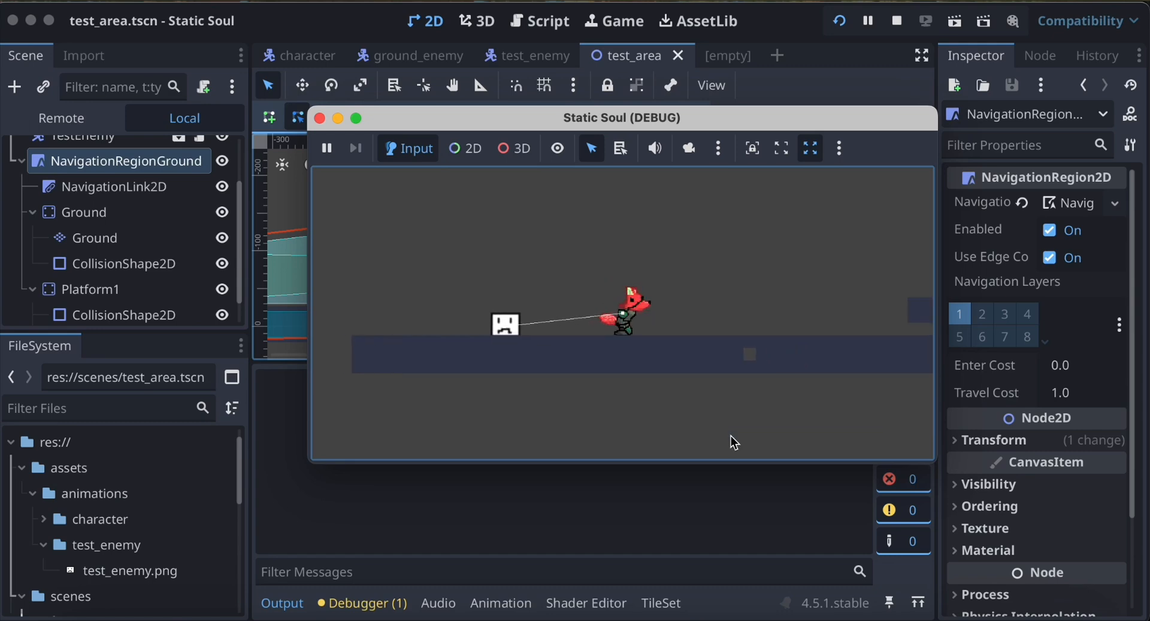
key("space")
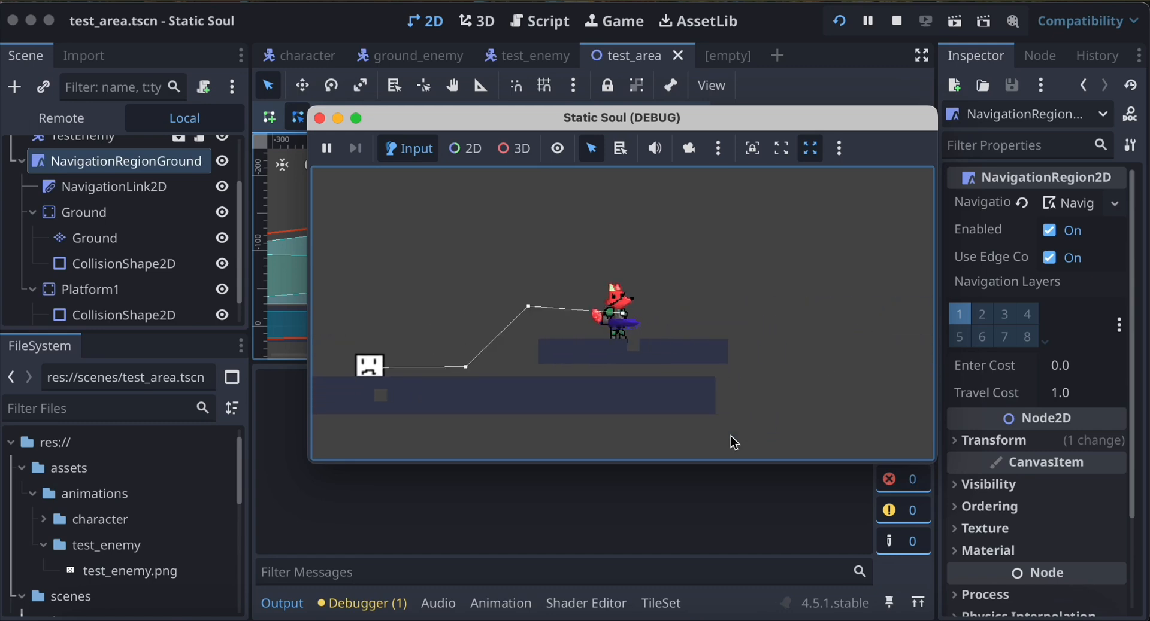
key("d")
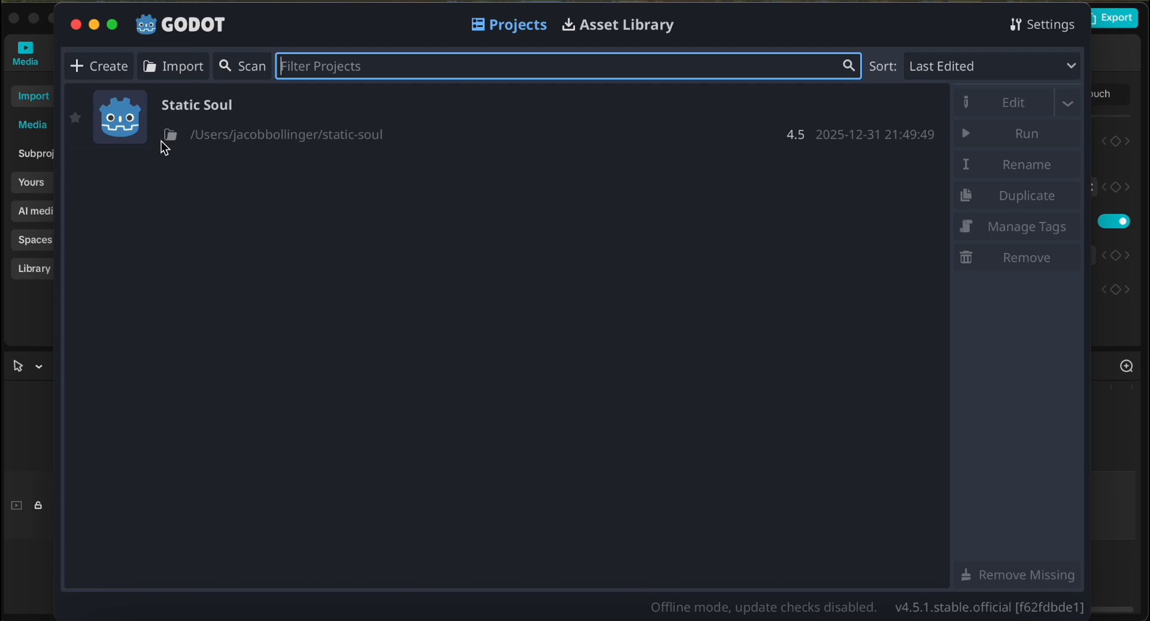
Create a project named New Game Project with the Compatibility renderer and Git version control metadata, set to open for editing.
left_click(107, 70)
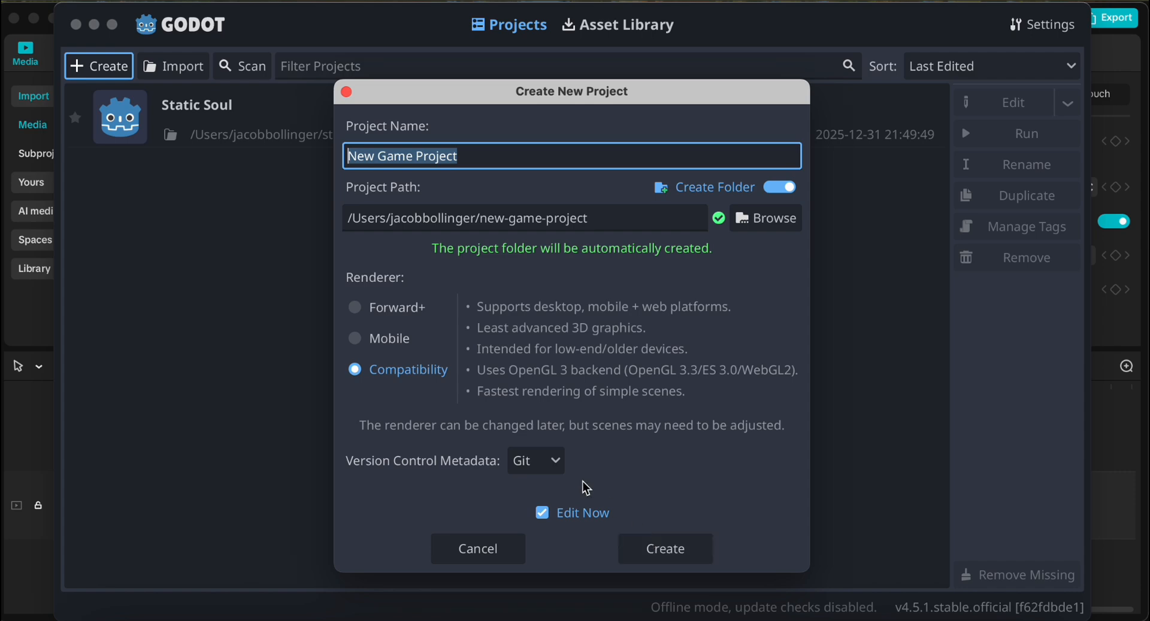
left_click(661, 547)
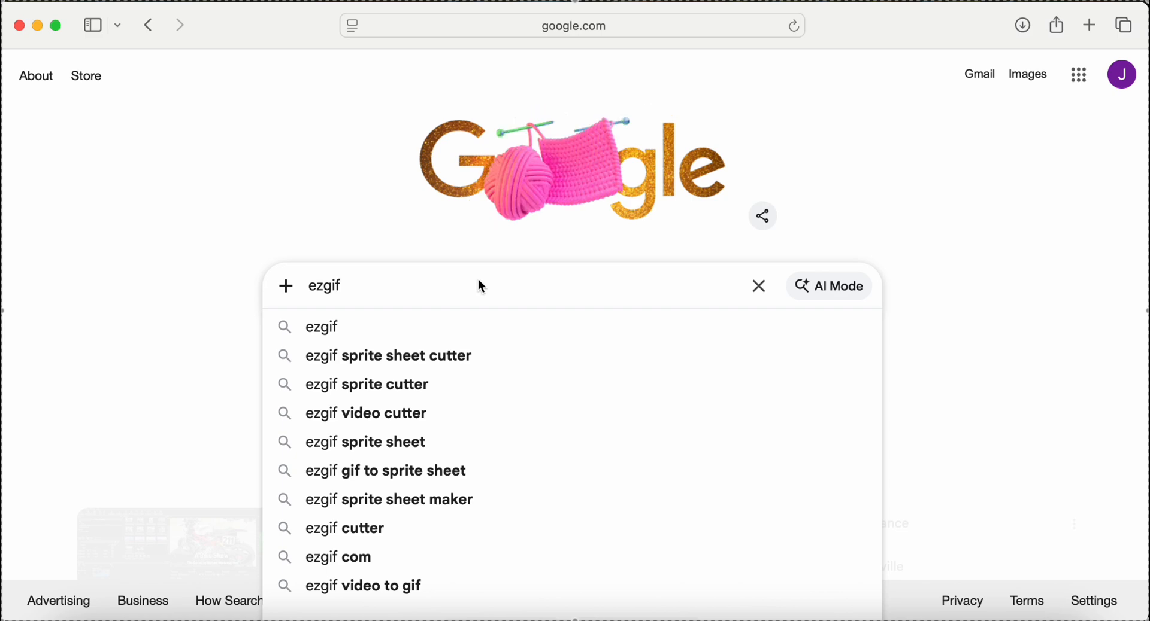
In the web browser, search Google for "ezgif sprite sheet cutter" and view Ezgif's Sprite sheet cutter upload page.
left_click(455, 357)
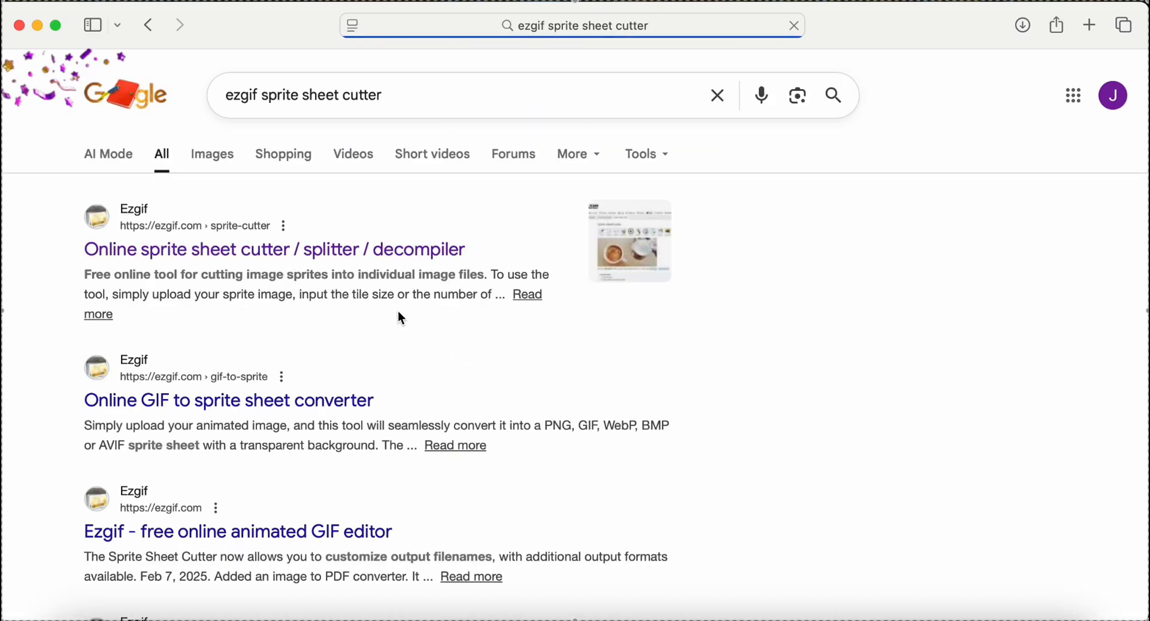
left_click(386, 254)
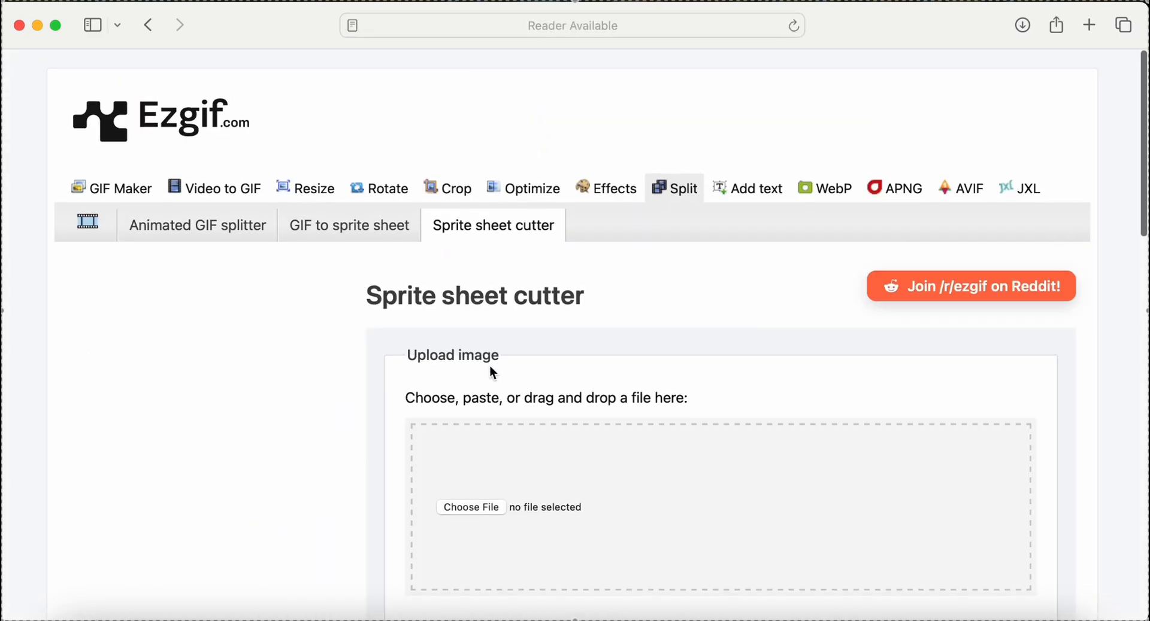
scroll(492, 373, "down", 5)
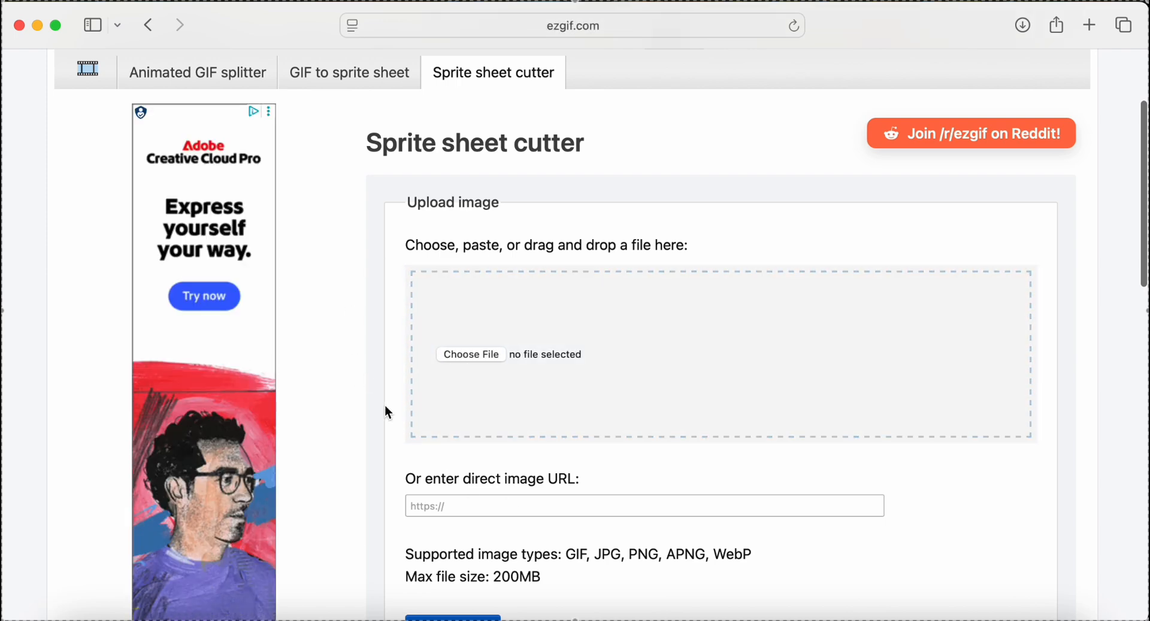
scroll(385, 406, "up", 2)
scroll(385, 406, "down", 4)
scroll(388, 413, "down", 5)
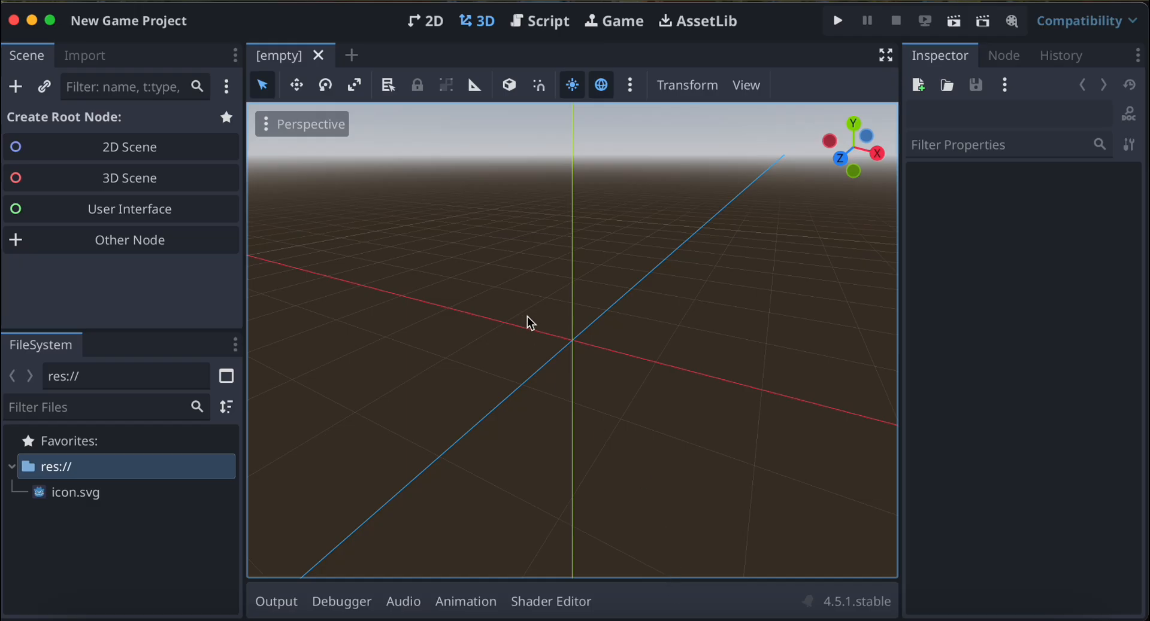
Back in Godot, switch to the 2D workspace, and create a 2D scene root node named Main.
left_click(425, 21)
scroll(438, 240, "right", 1)
scroll(439, 240, "left", 3)
scroll(438, 240, "up", 3)
scroll(438, 240, "left", 2)
scroll(438, 240, "left", 2)
scroll(438, 240, "up", 1)
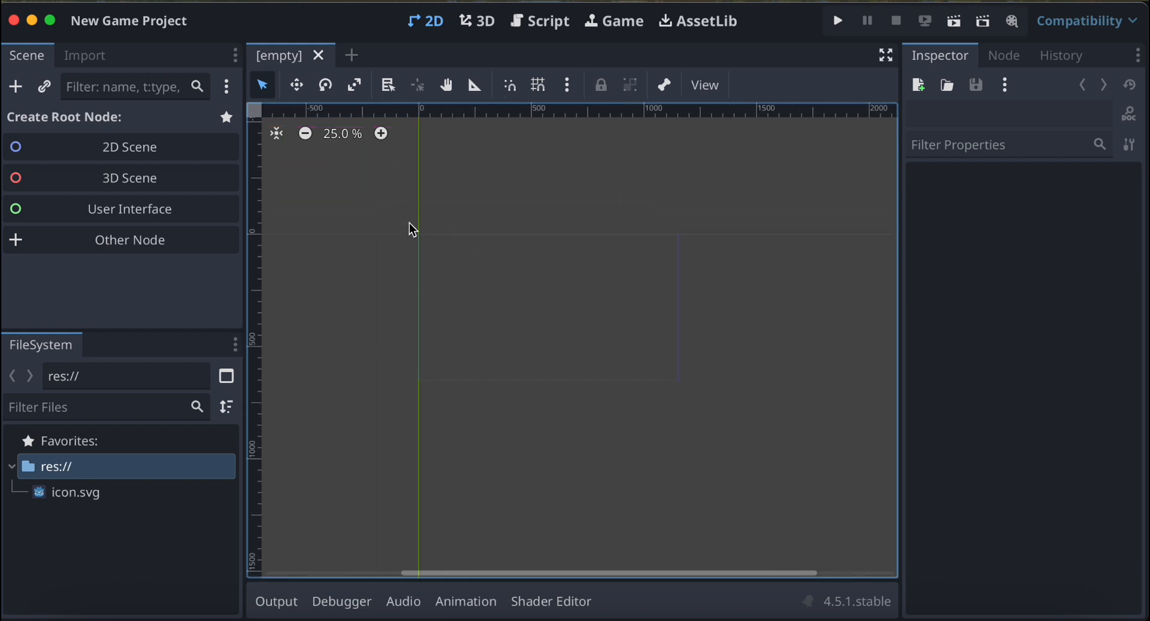
left_click(140, 152)
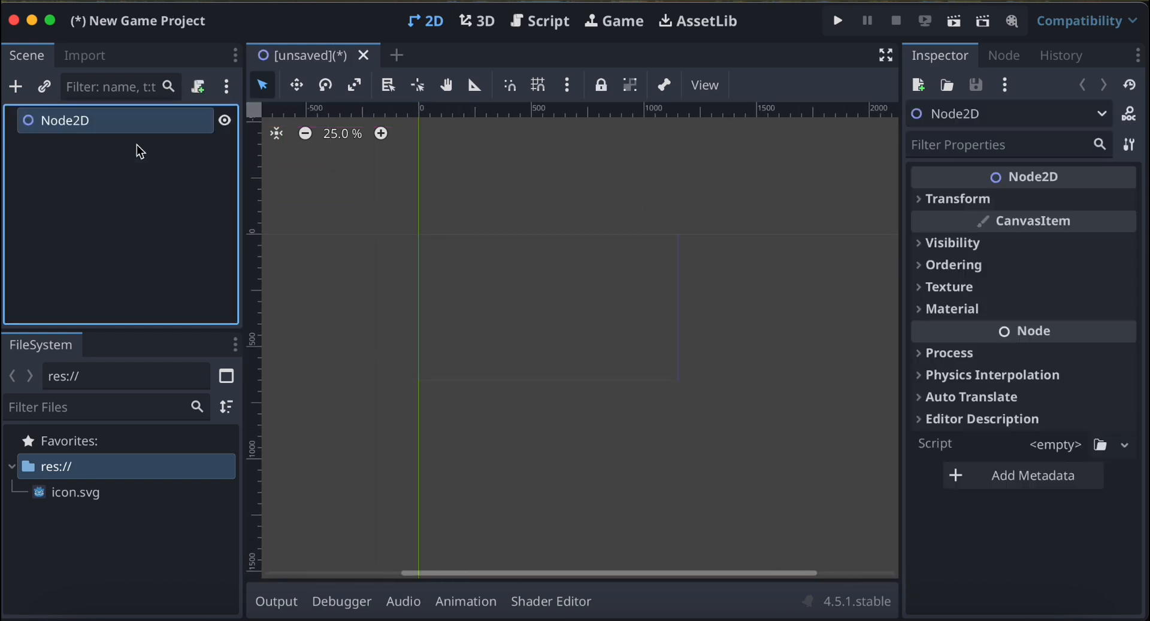
double_click(101, 130)
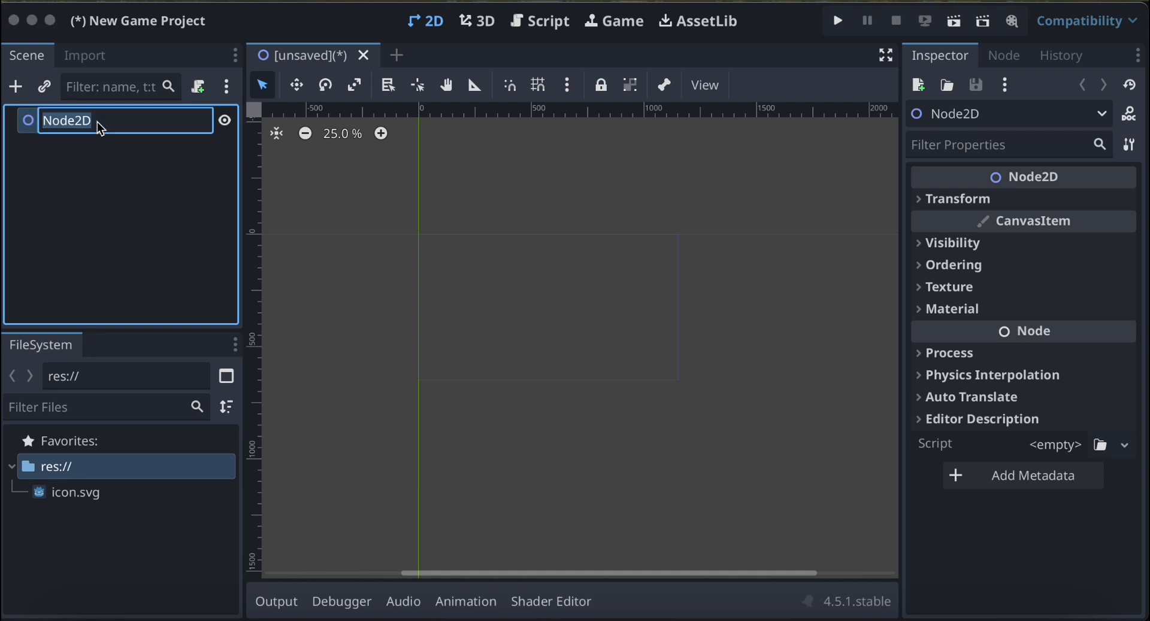
type("Ma")
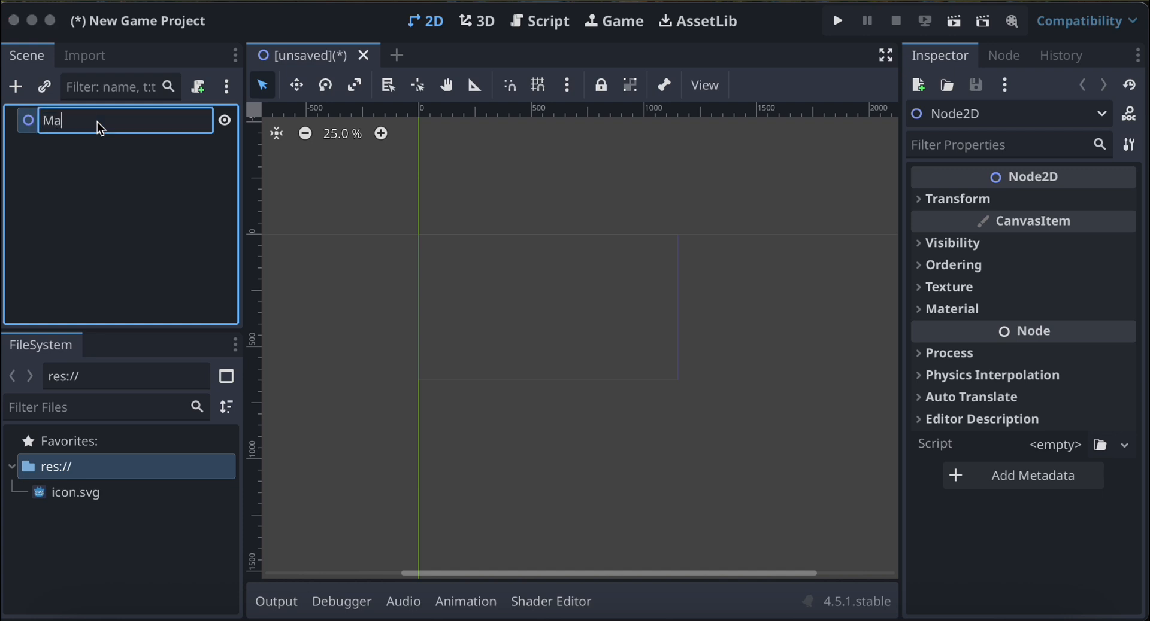
type("in")
key("Return")
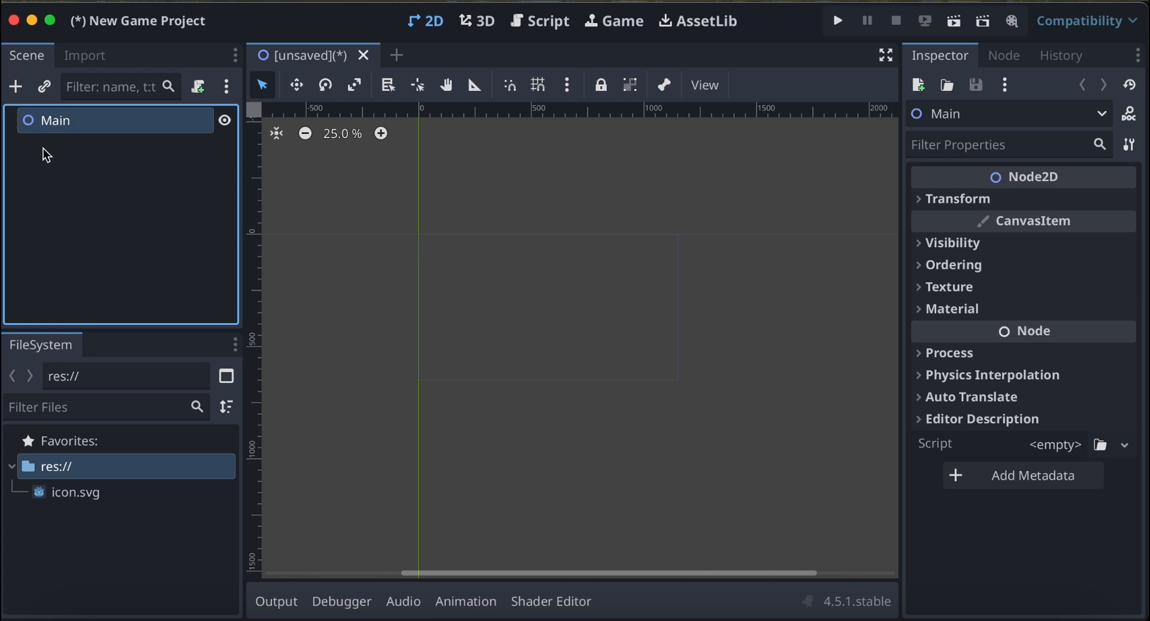
Add a CharacterBody2D node as a child of Main.
left_click(15, 87)
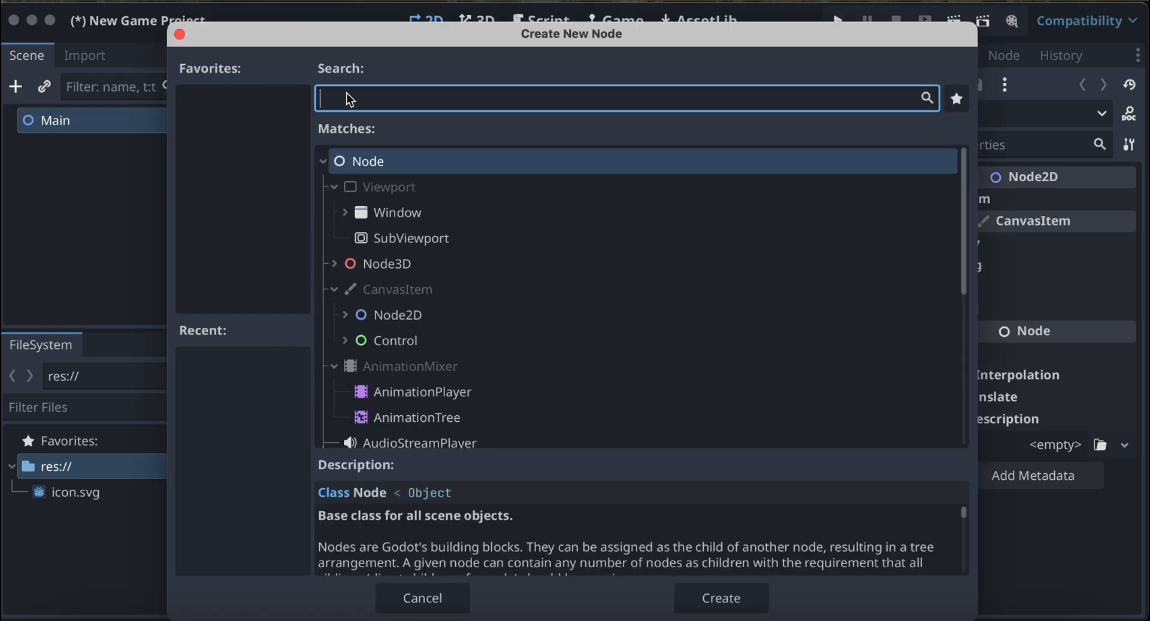
type("ch")
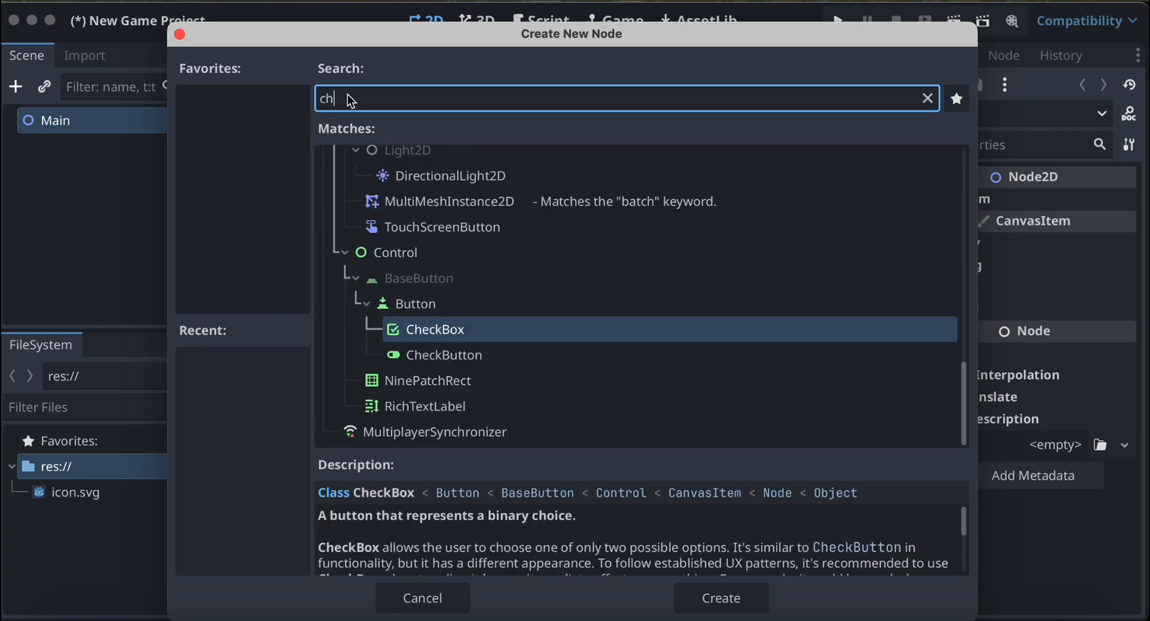
type("ara")
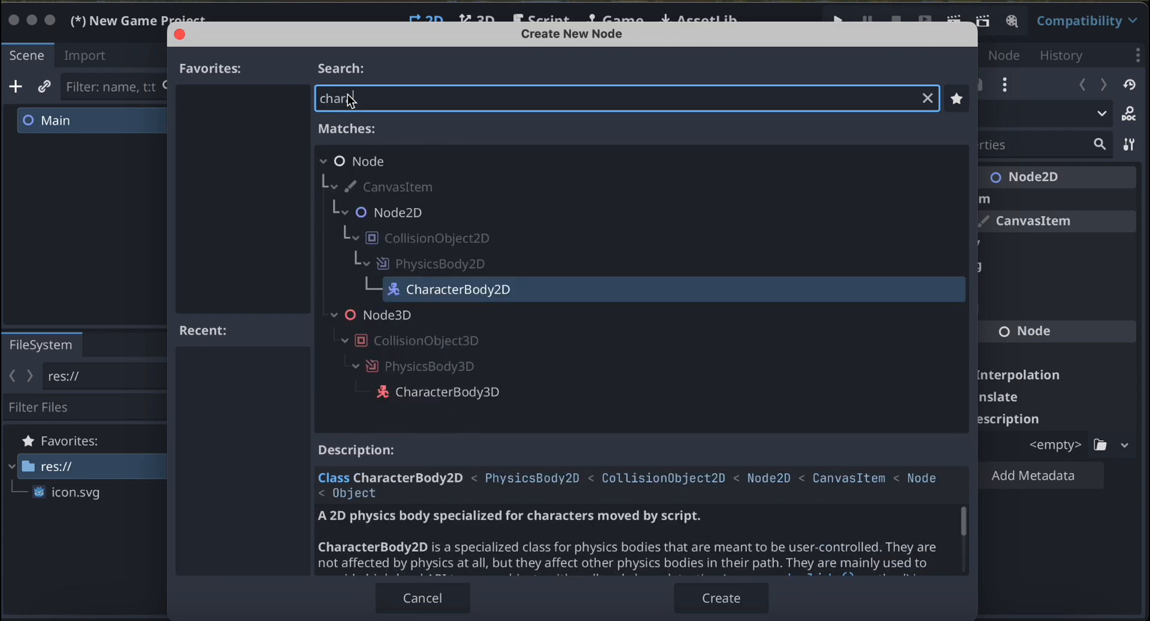
double_click(459, 289)
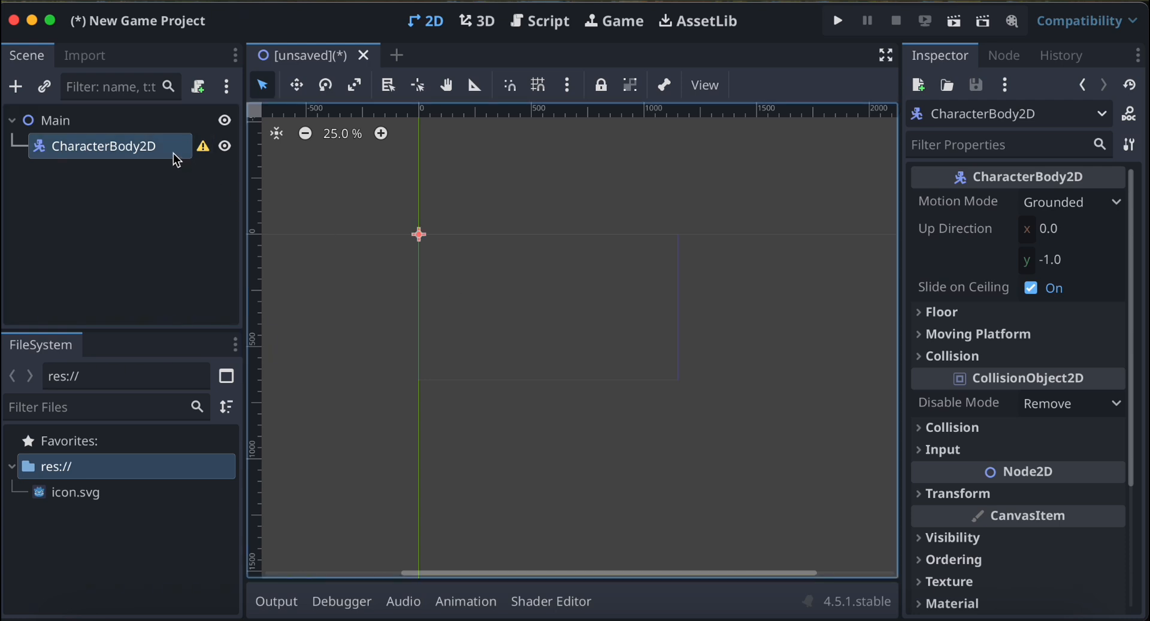
Add a CollisionShape2D node as a child of CharacterBody2D.
mouse_move(209, 161)
left_click(16, 87)
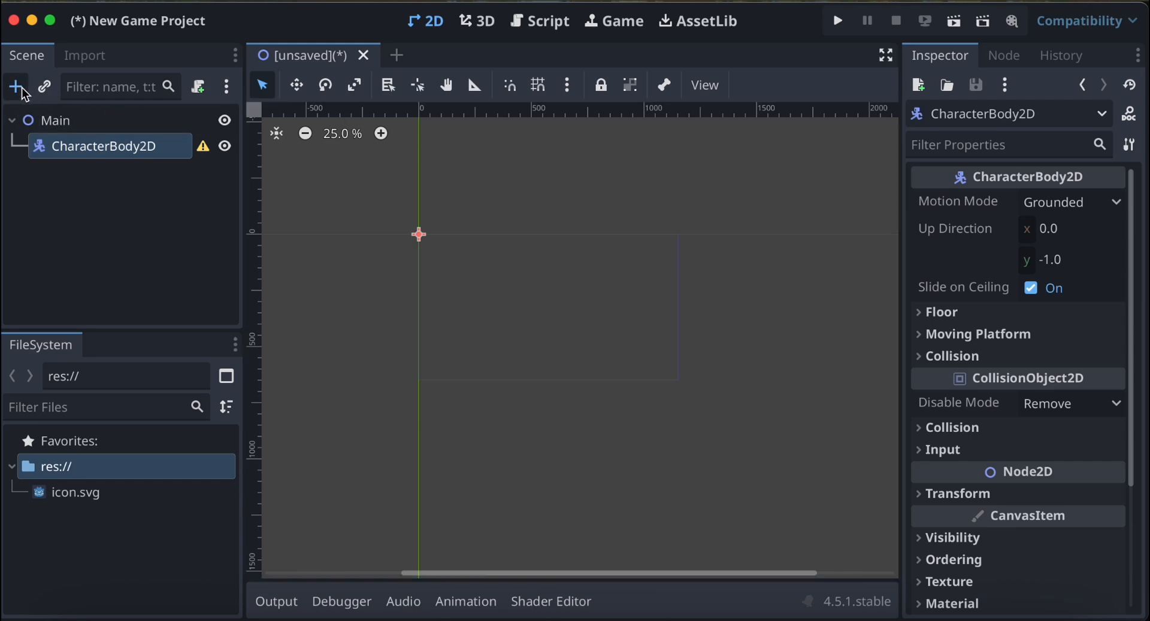
type("colli")
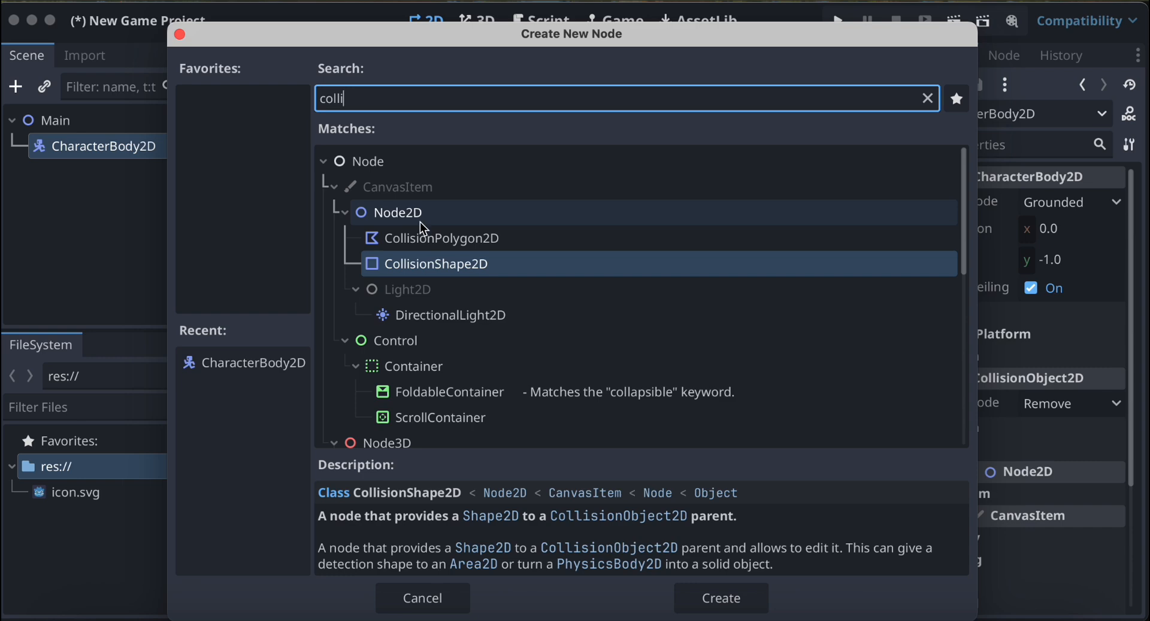
double_click(442, 268)
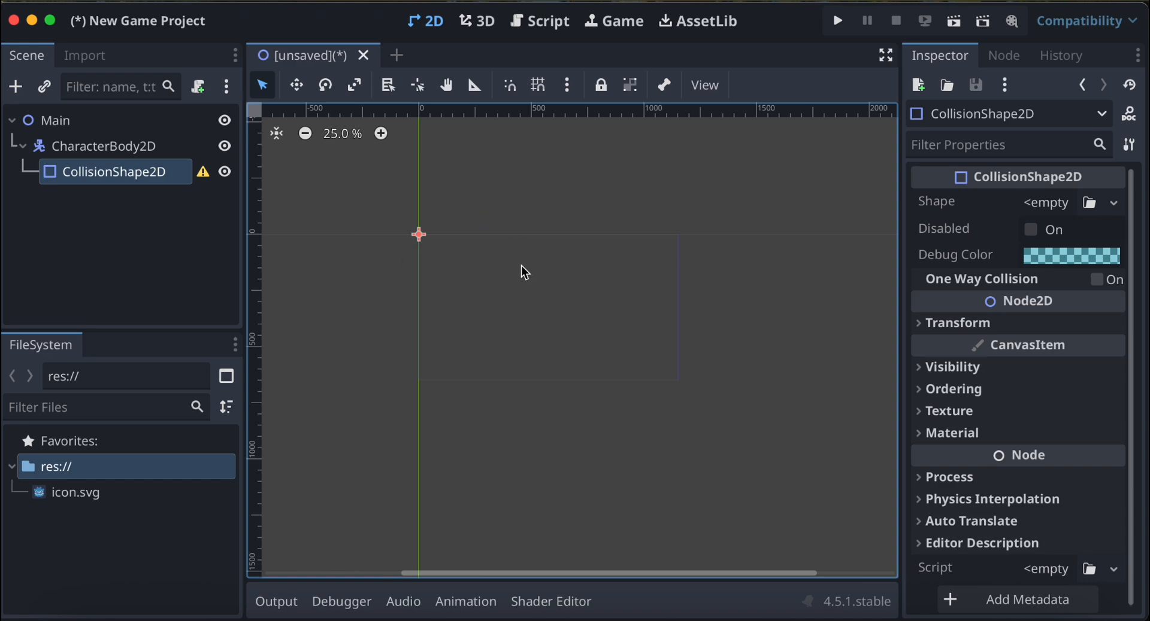
Add an AnimatedSprite2D node as another child of CharacterBody2D.
left_click(154, 149)
left_click(17, 87)
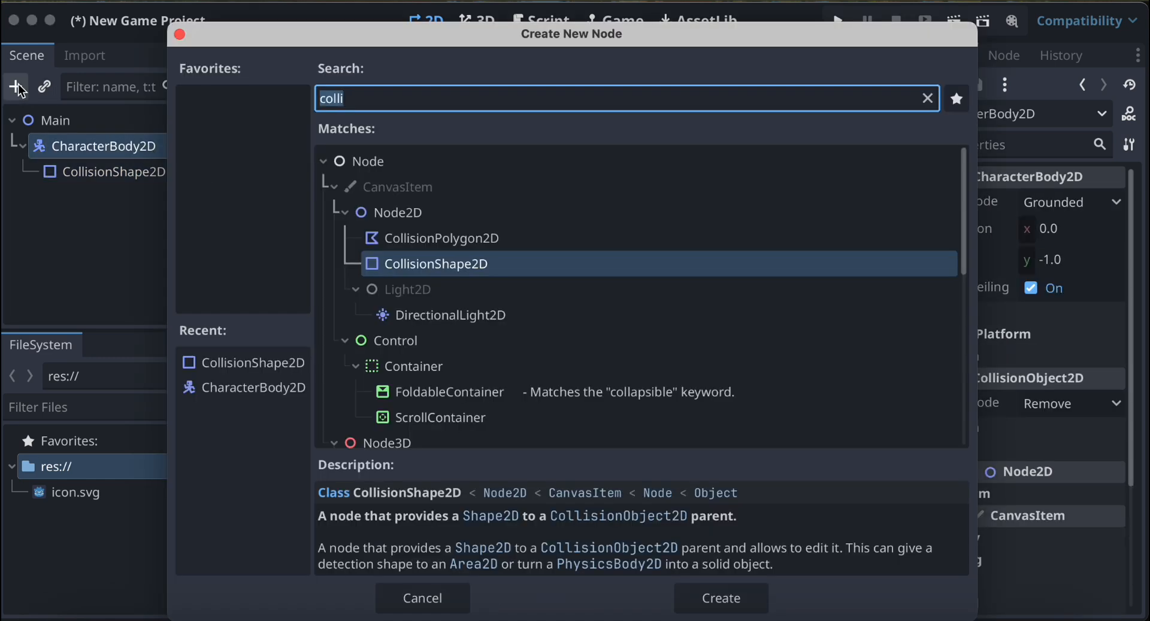
type("anima")
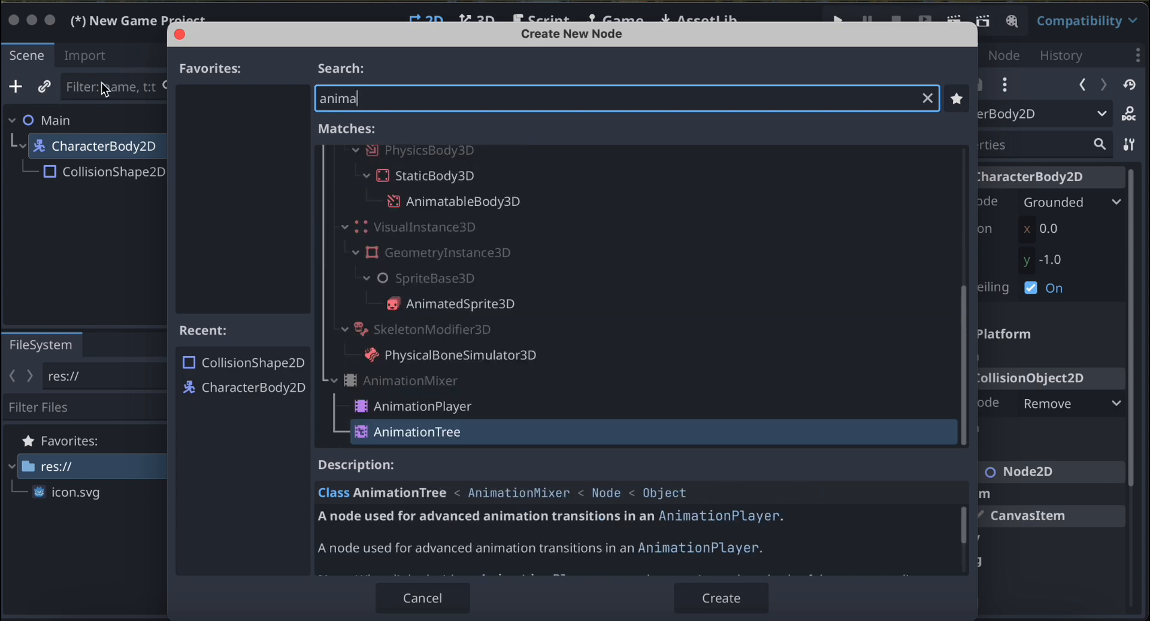
type("ted")
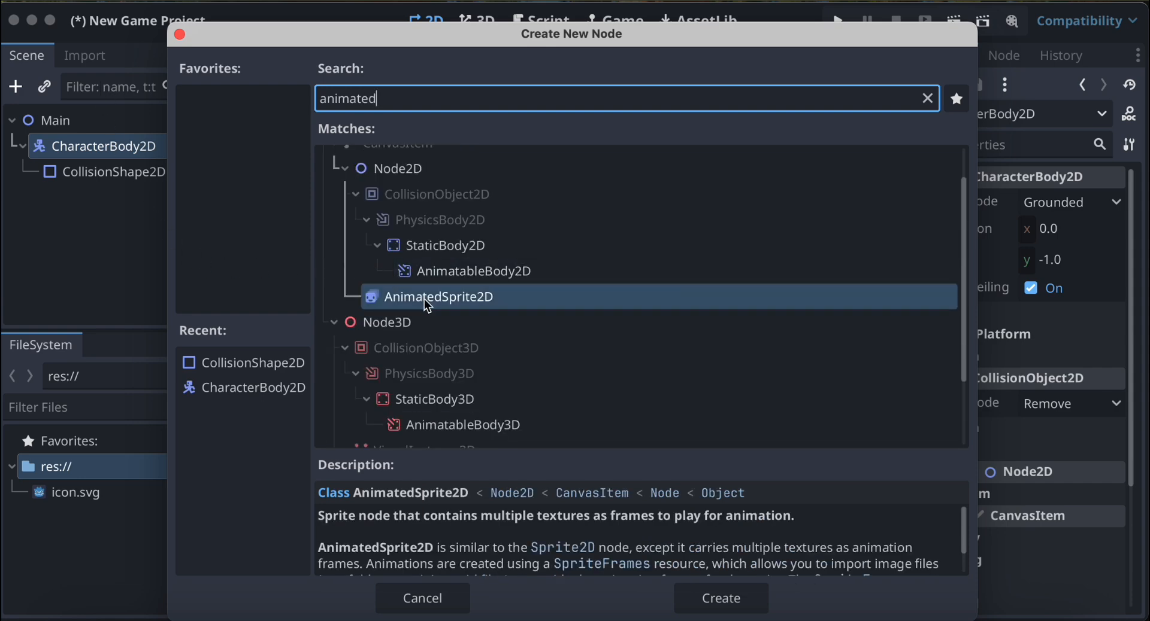
double_click(423, 299)
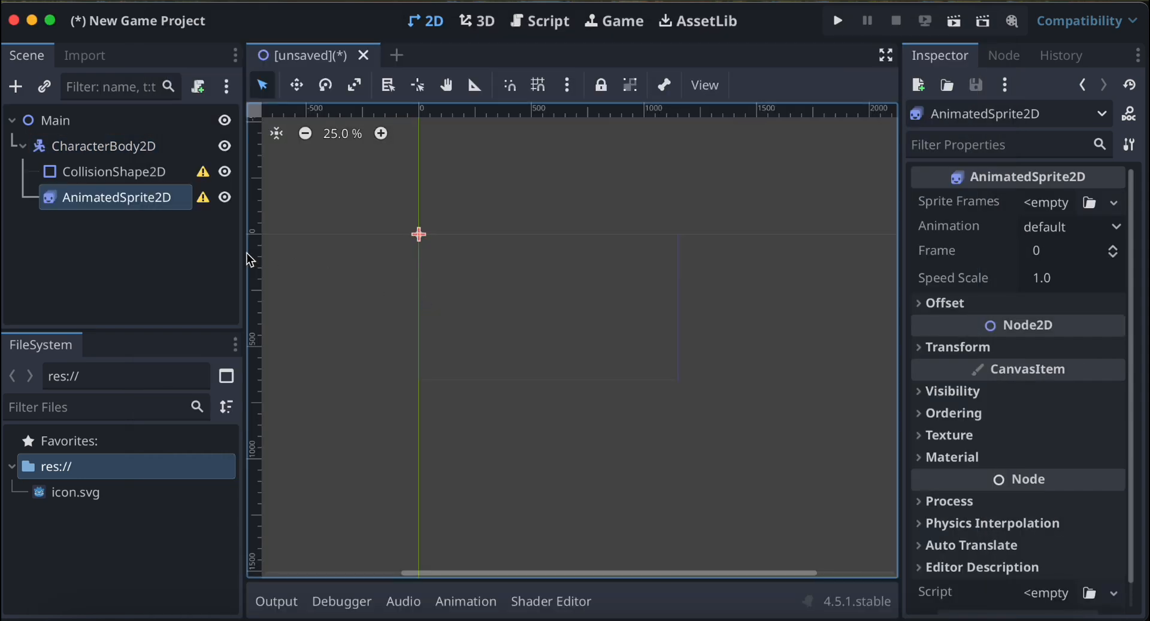
Assign a new SpriteFrames resource to the AnimatedSprite2D's Sprite Frames property and open it for editing.
mouse_move(213, 208)
left_click(1112, 205)
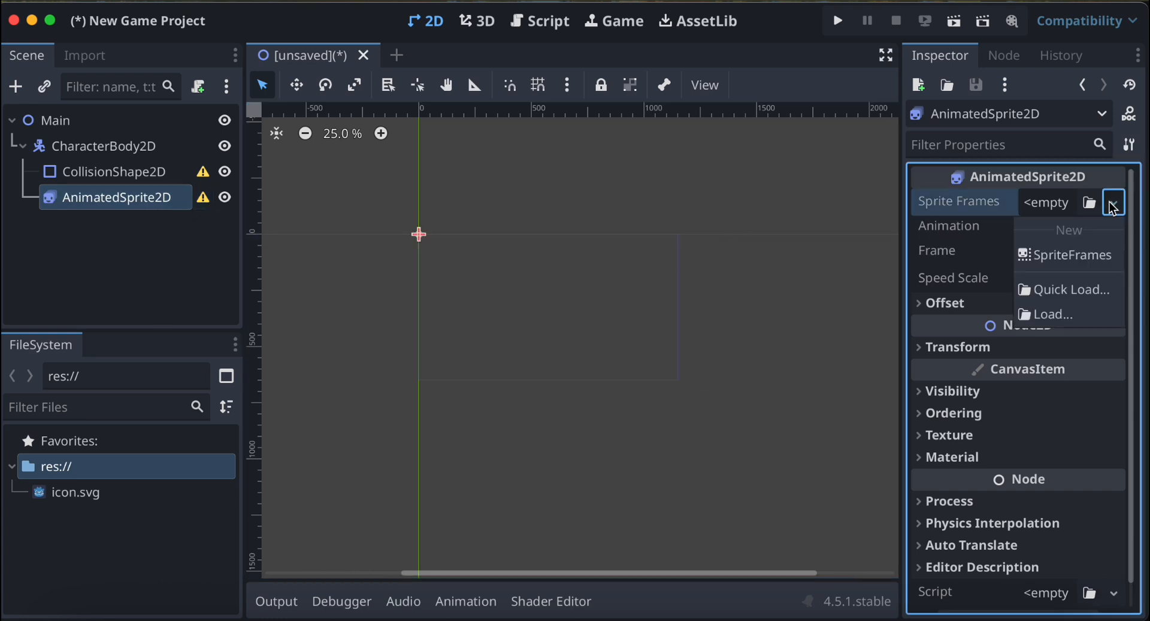
left_click(1086, 257)
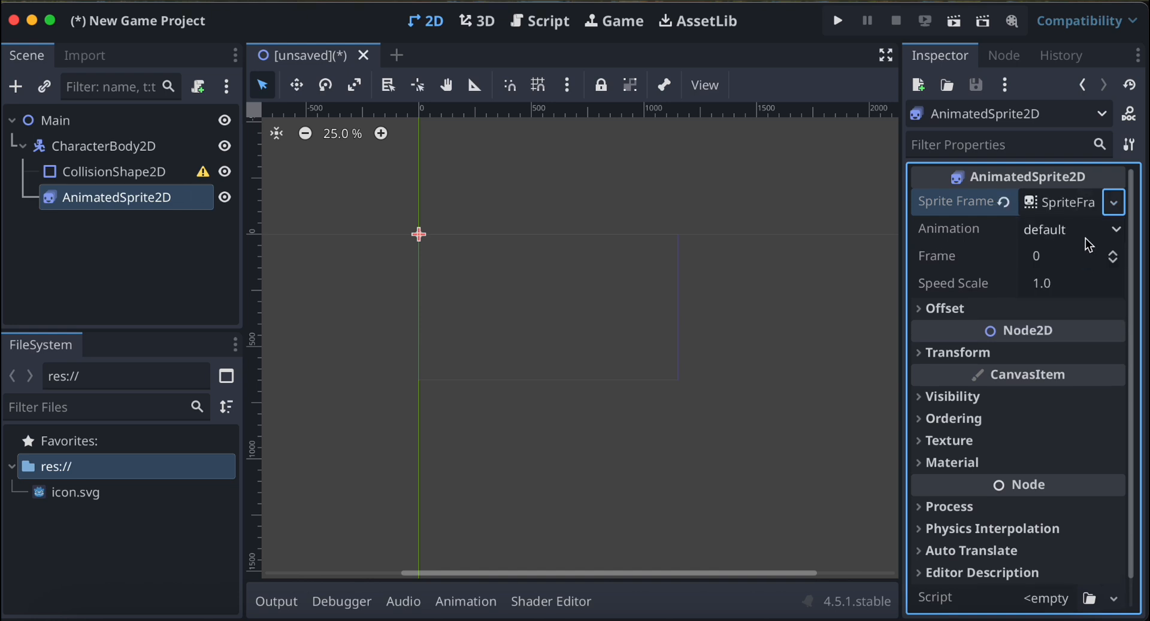
left_click(1085, 238)
left_click(1073, 224)
left_click(1067, 208)
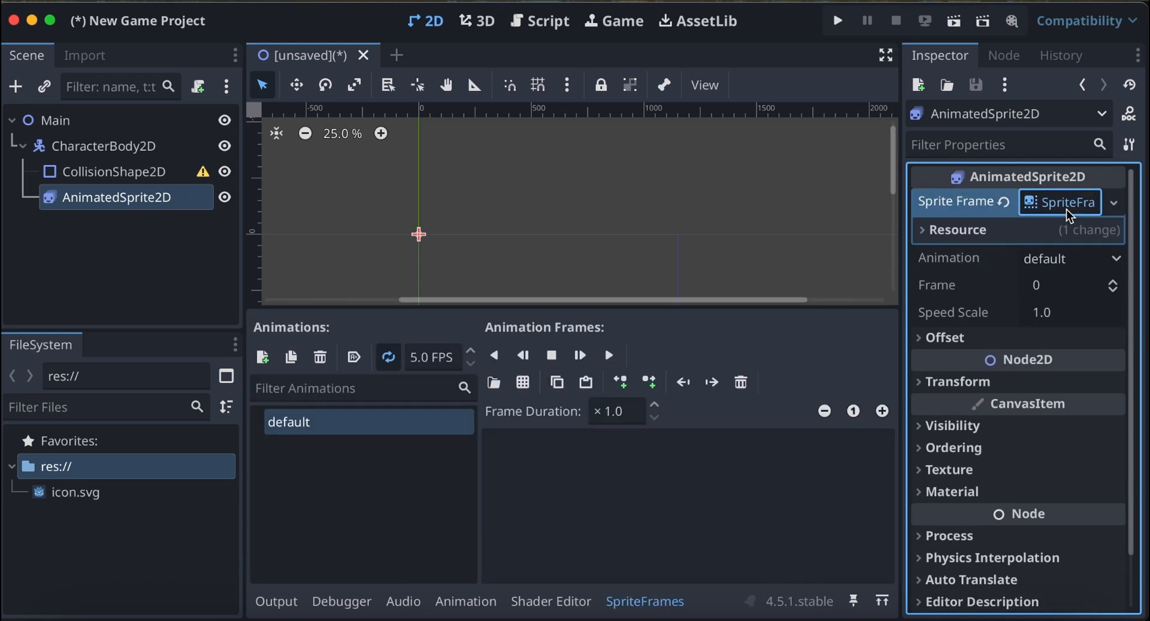
Rename the default sprite animation to Idle and add a second animation named run_right.
double_click(302, 431)
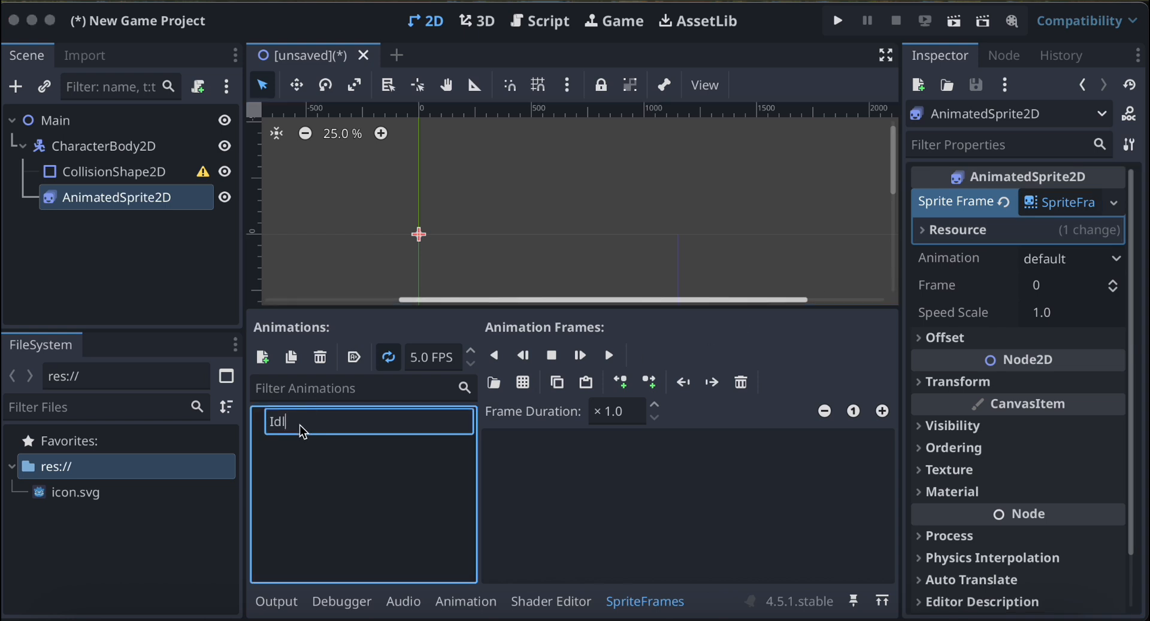
key("Return")
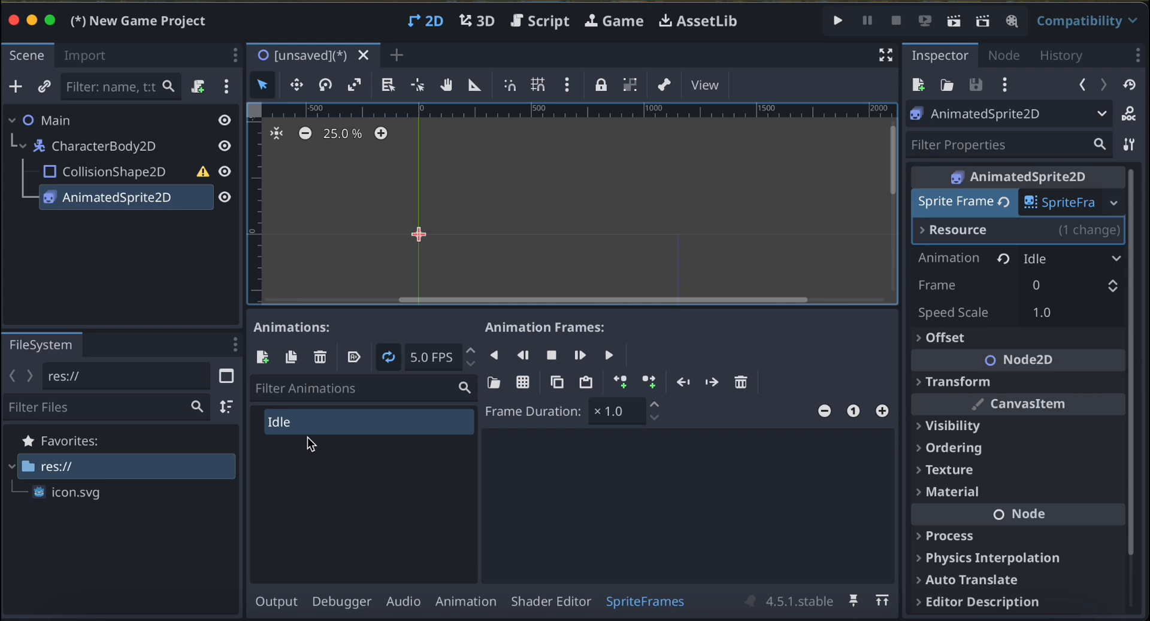
left_click(266, 364)
left_click(313, 450)
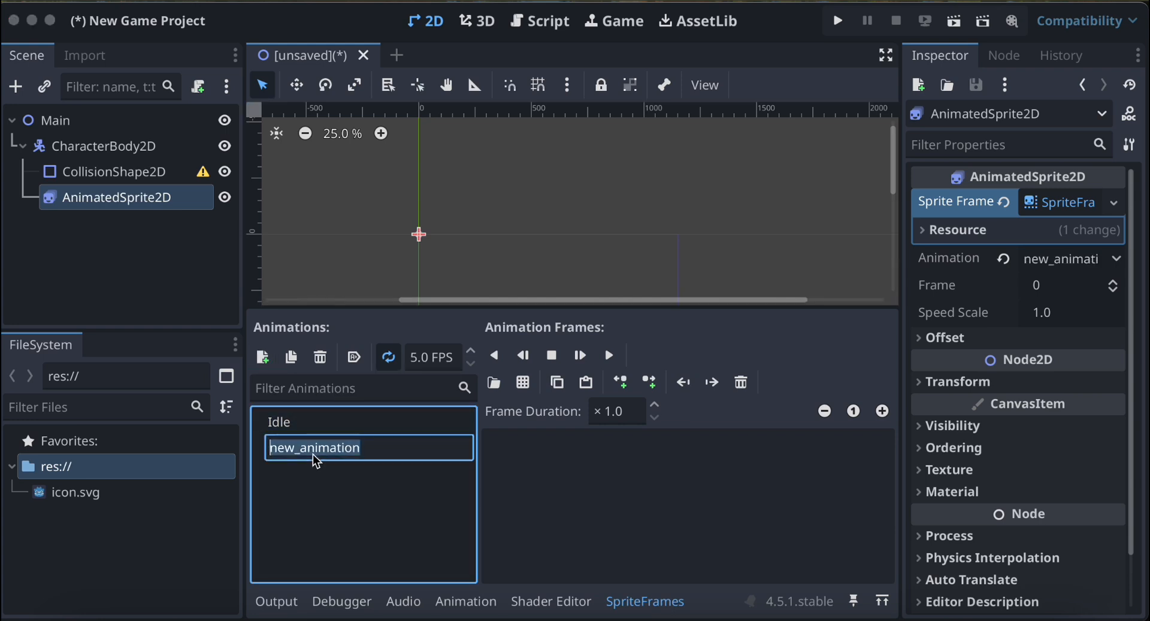
type("run_right")
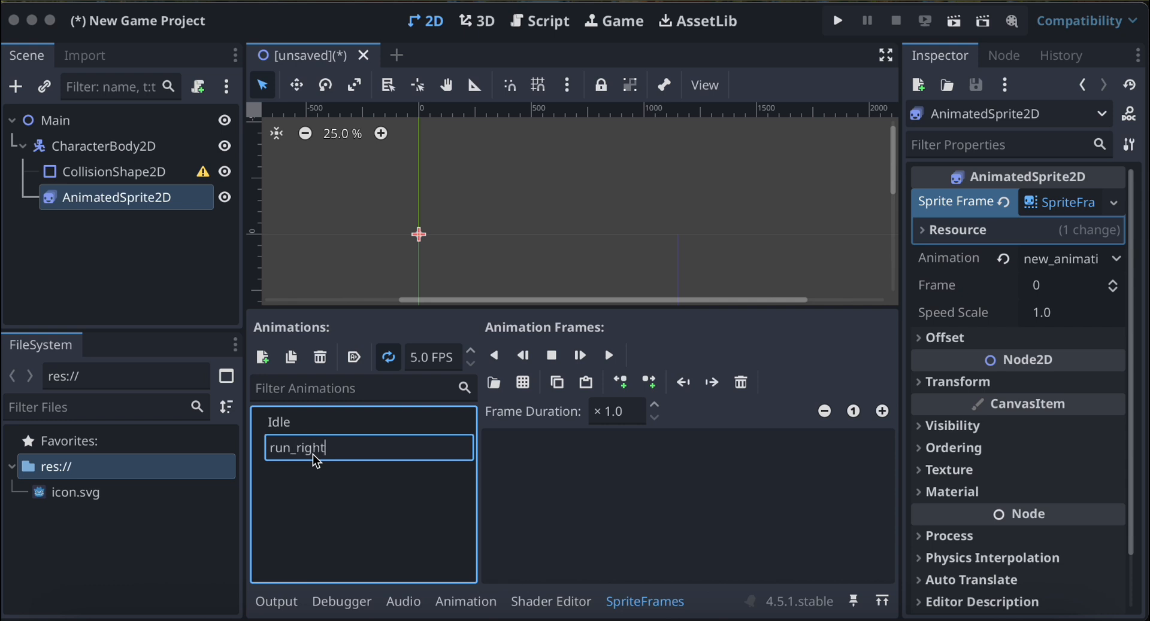
key("Return")
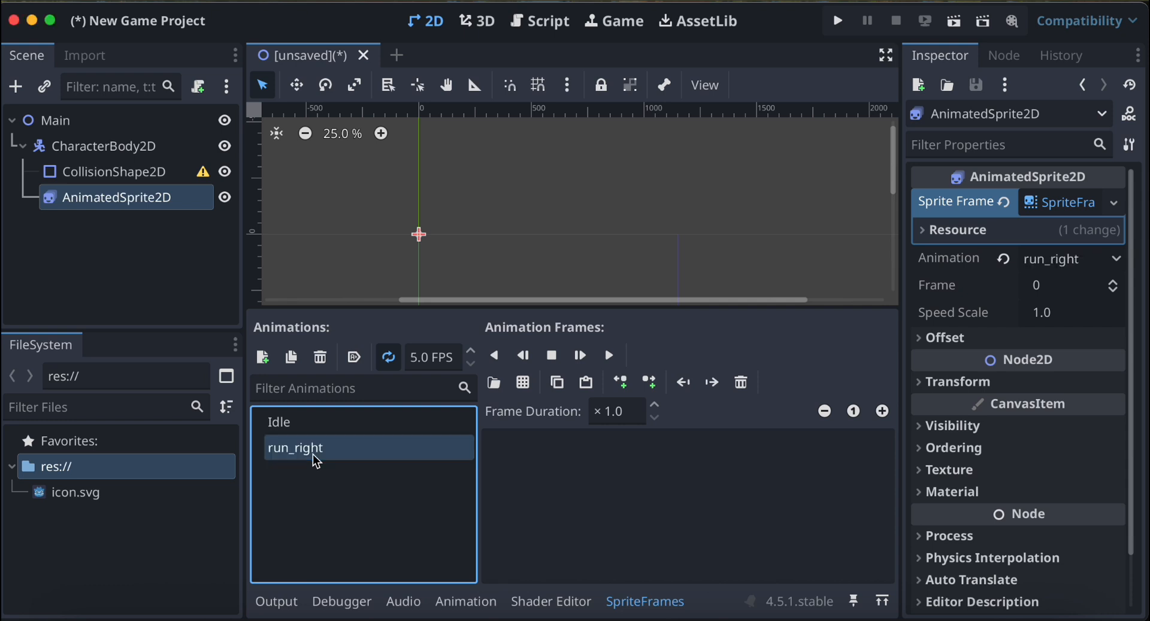
Select the Idle animation and switch to Finder's idle folder of sprite images.
left_click(378, 427)
left_click(372, 448)
left_click(427, 422)
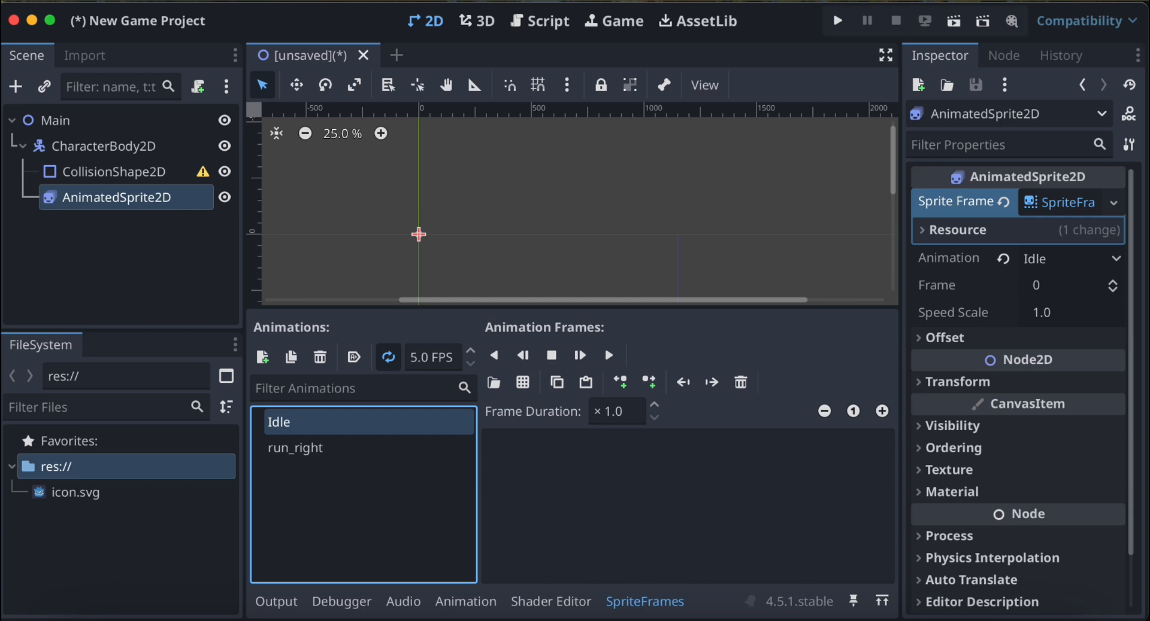
left_click(84, 620)
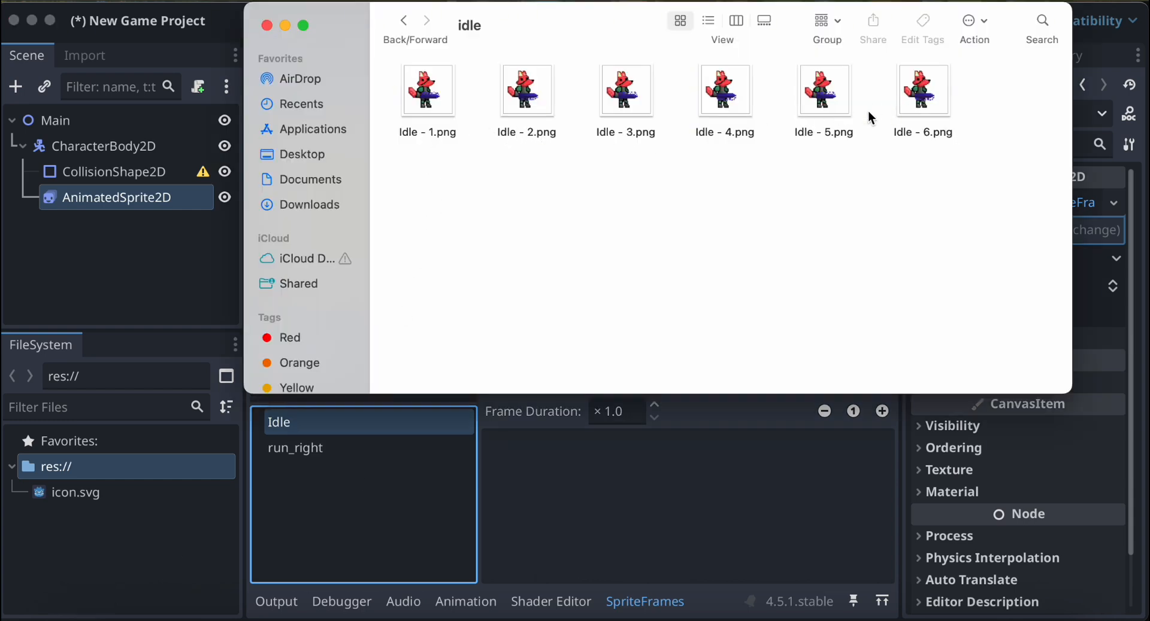
Import Idle - 1.png from the Finder idle folder into the project's res:// folder.
left_click(413, 102)
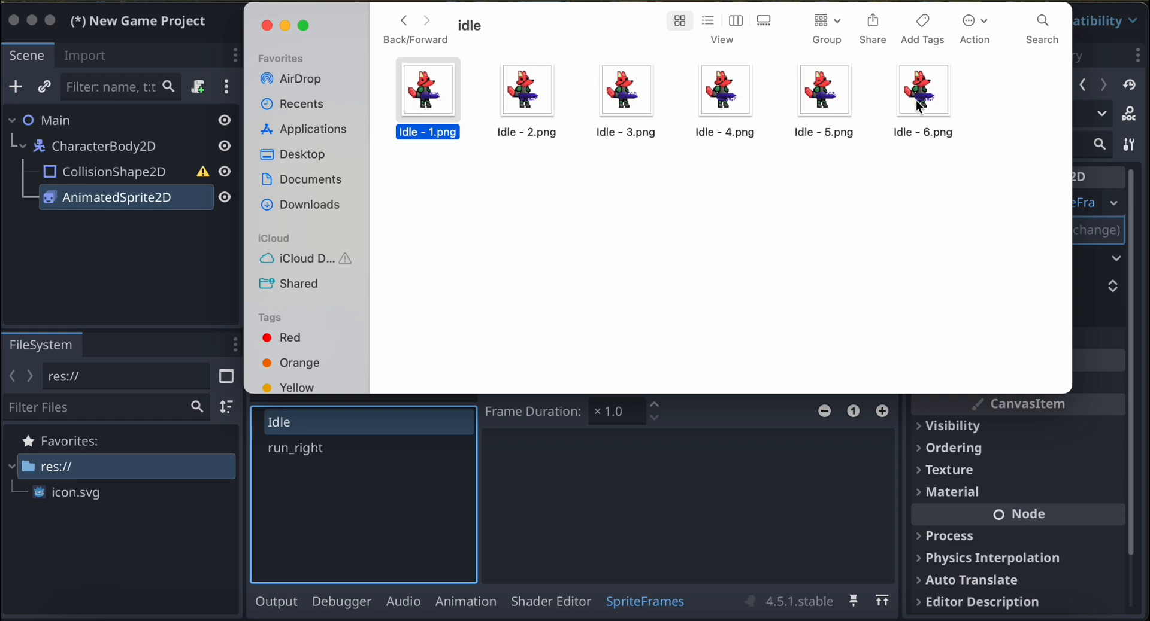
left_click_drag(987, 108, 410, 83)
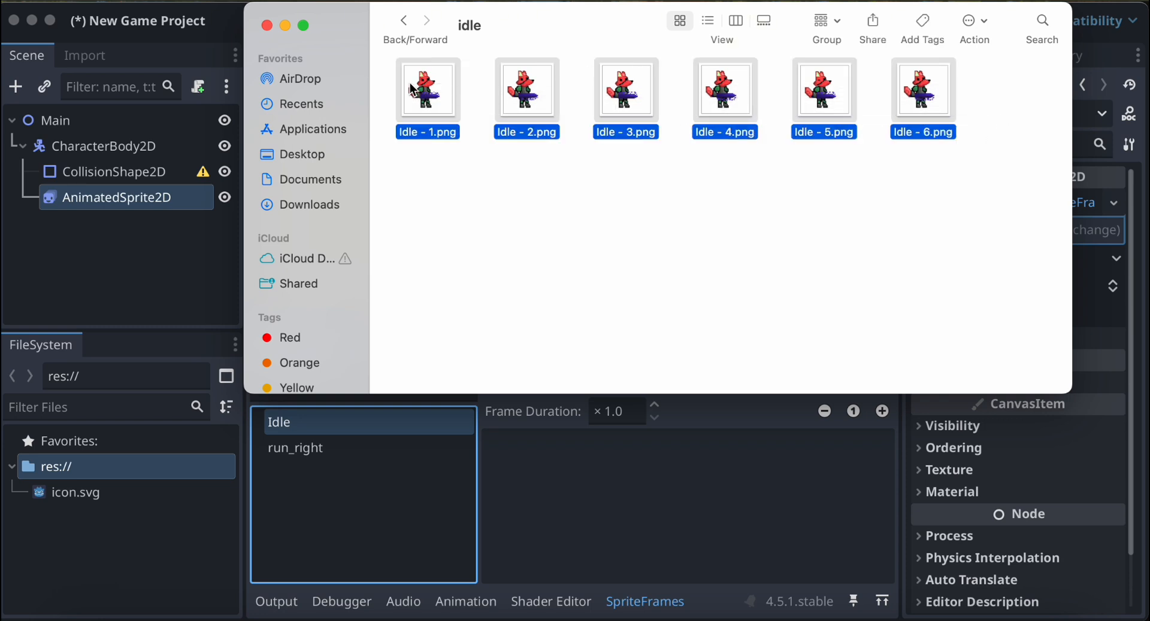
right_click(431, 84)
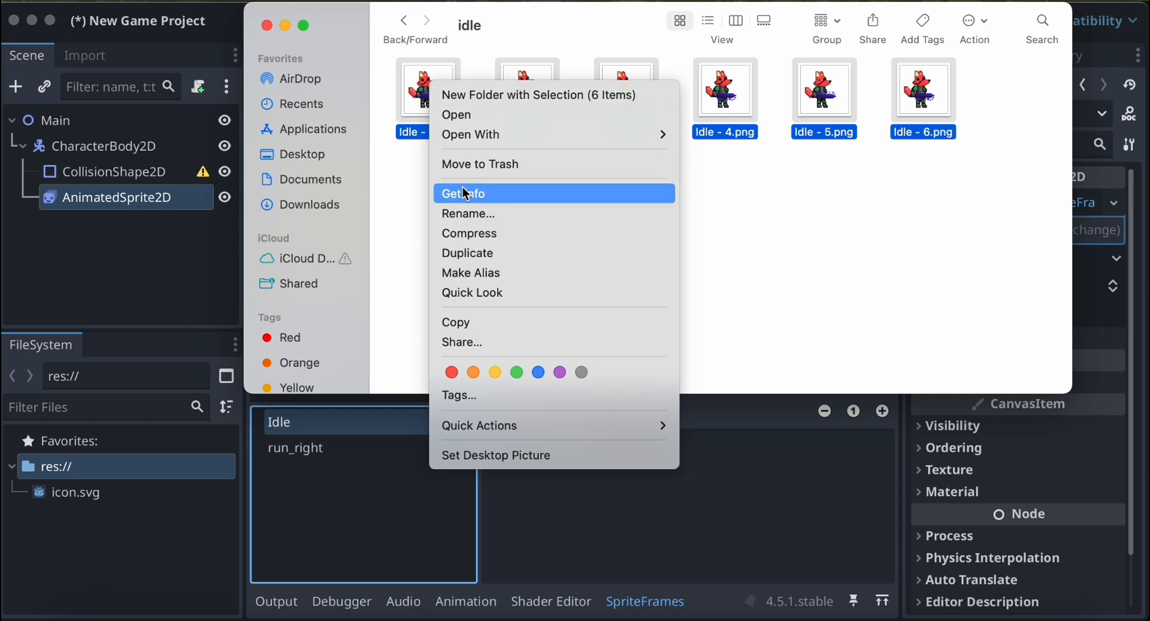
left_click(426, 180)
left_click(436, 95)
left_click_drag(436, 96, 123, 548)
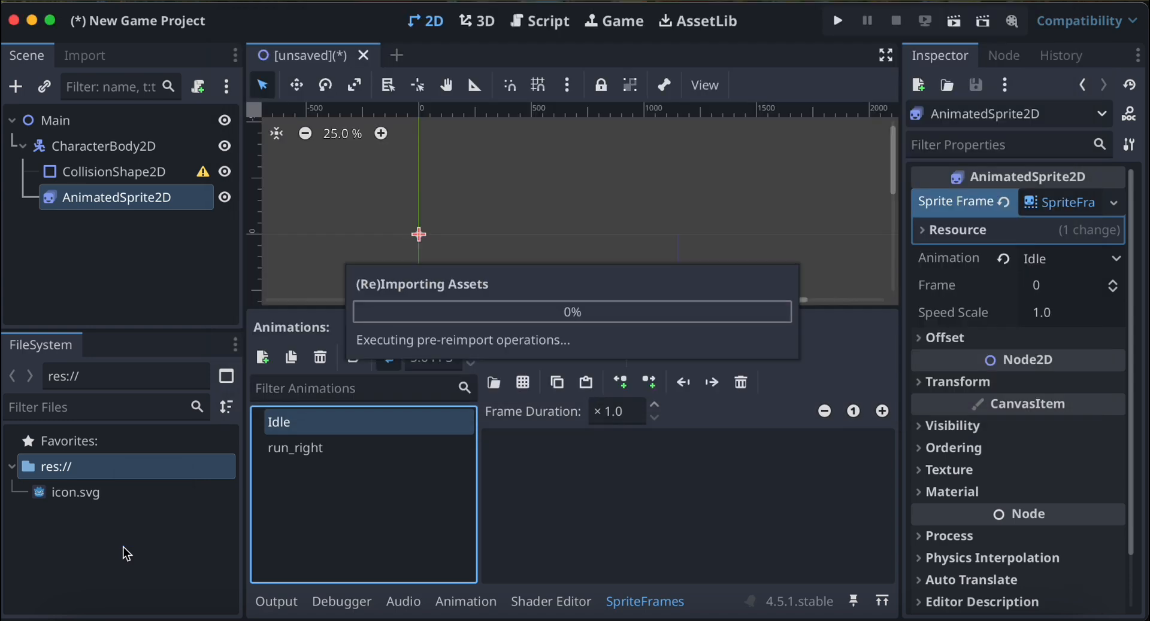
left_click(124, 548)
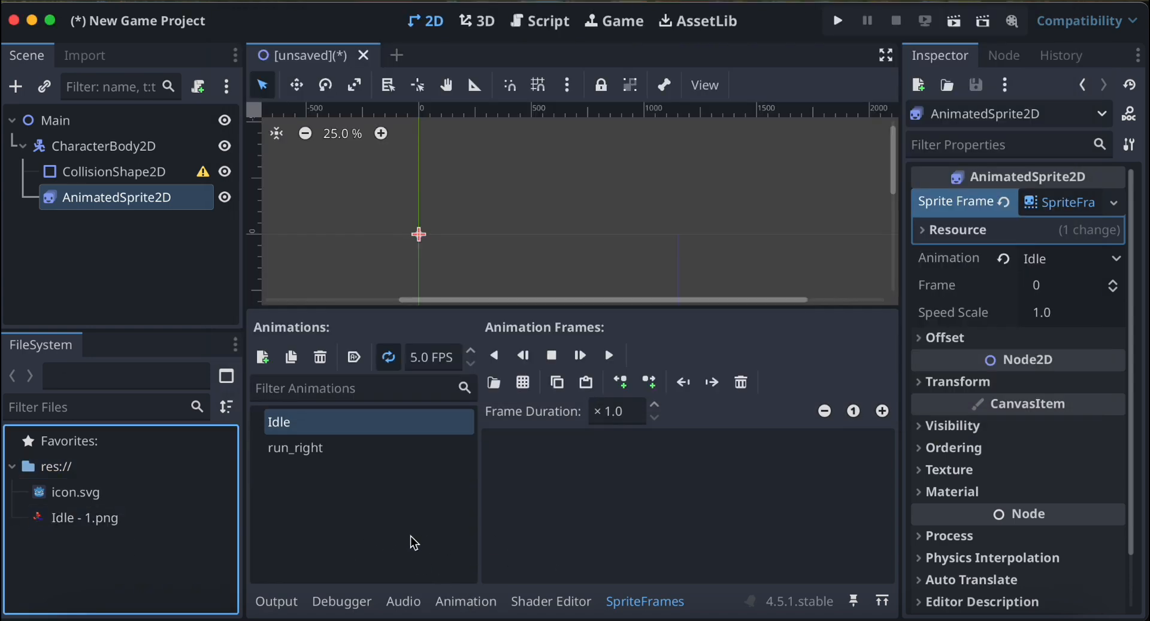
Switch back to Finder and import Idle - 2.png through Idle - 5.png one by one into the project's res:// folder.
left_click(84, 615)
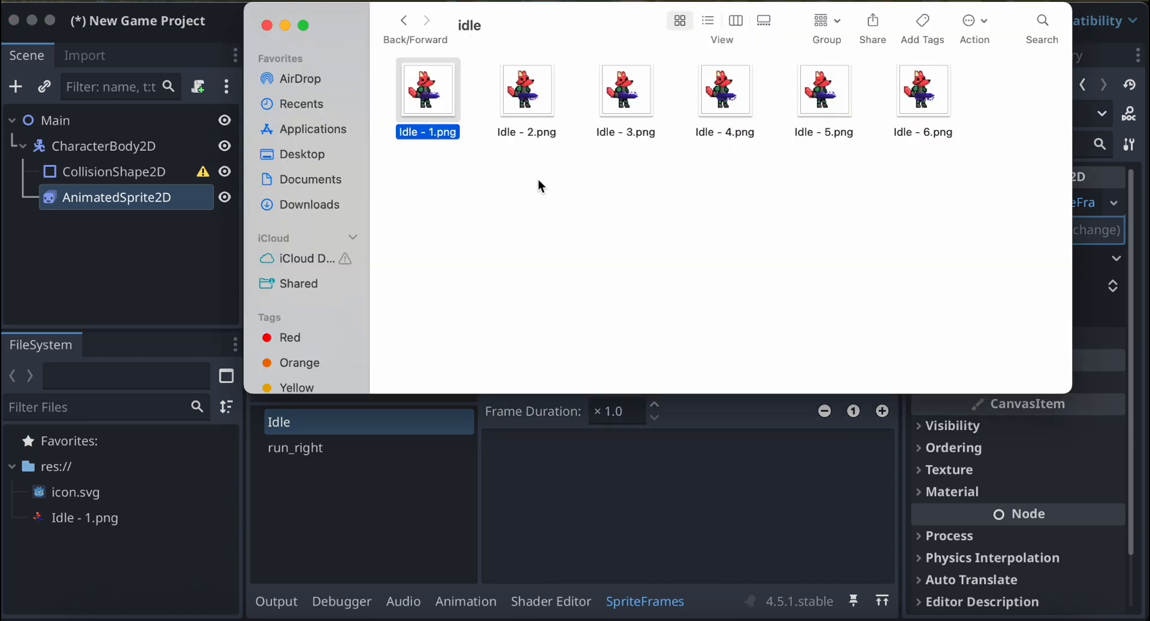
left_click(520, 95)
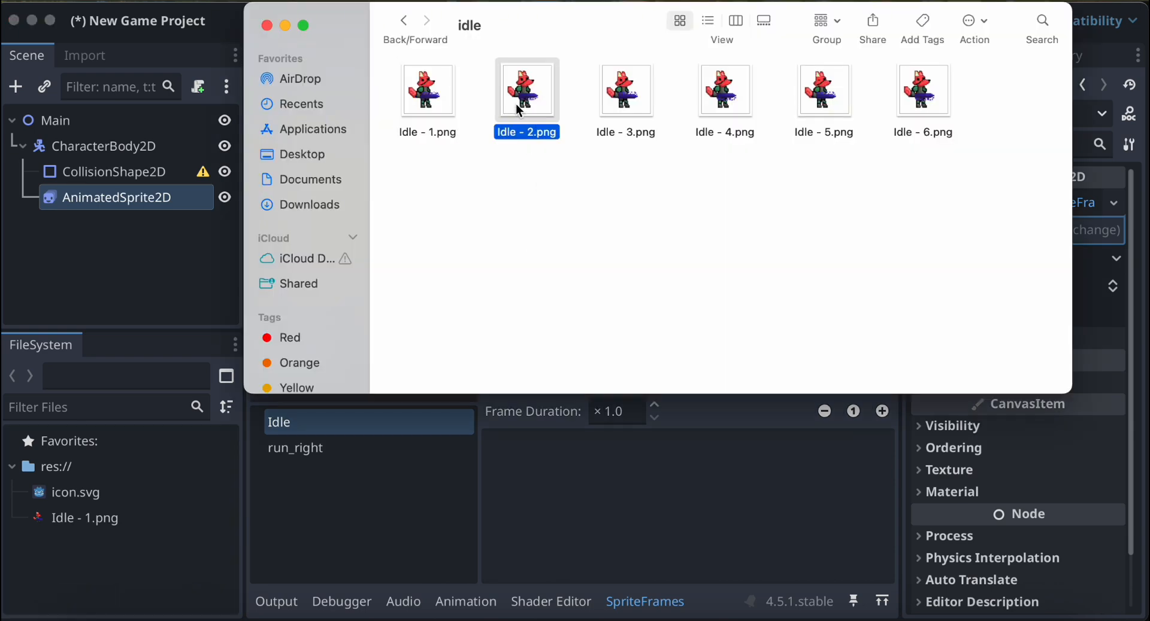
left_click(934, 108, "super")
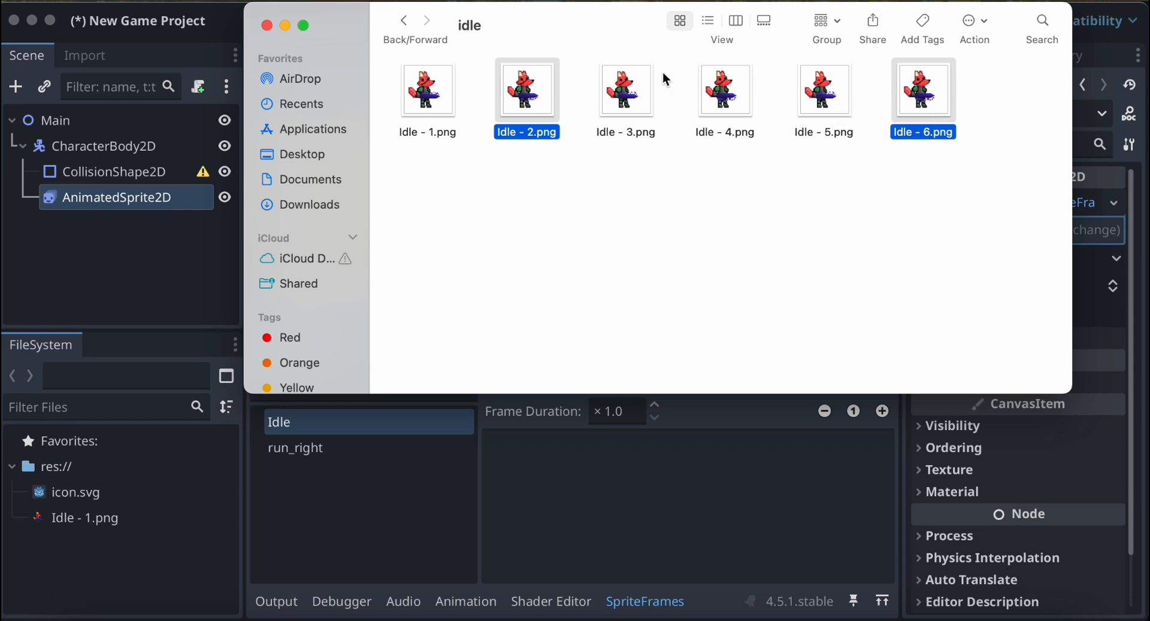
left_click(518, 185)
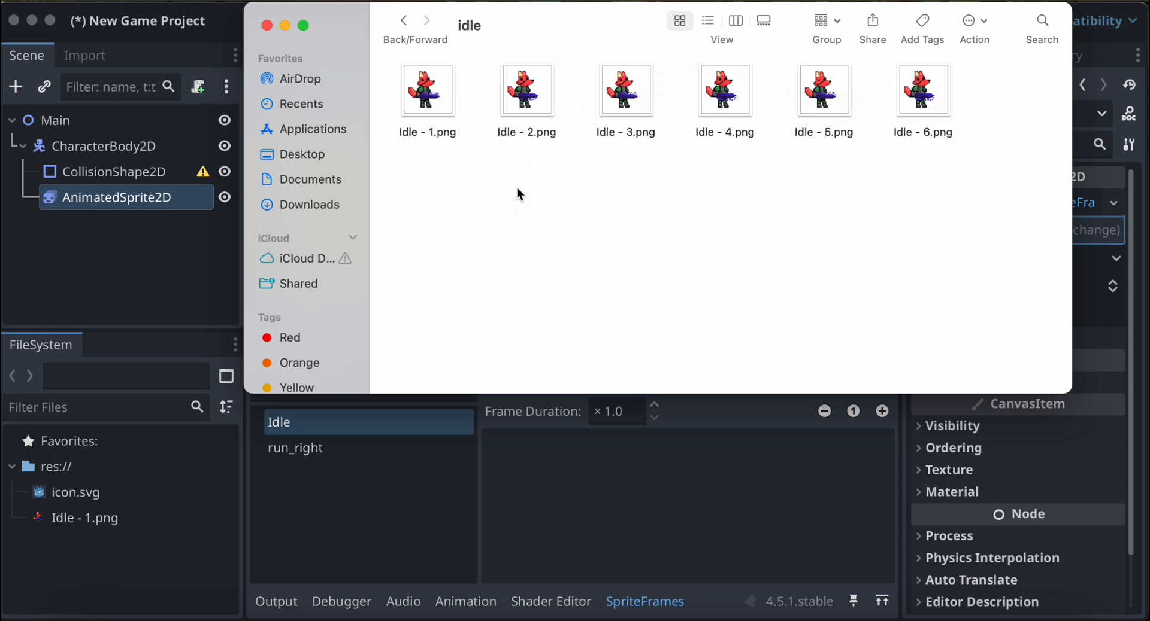
left_click(529, 103)
left_click_drag(547, 72, 151, 557)
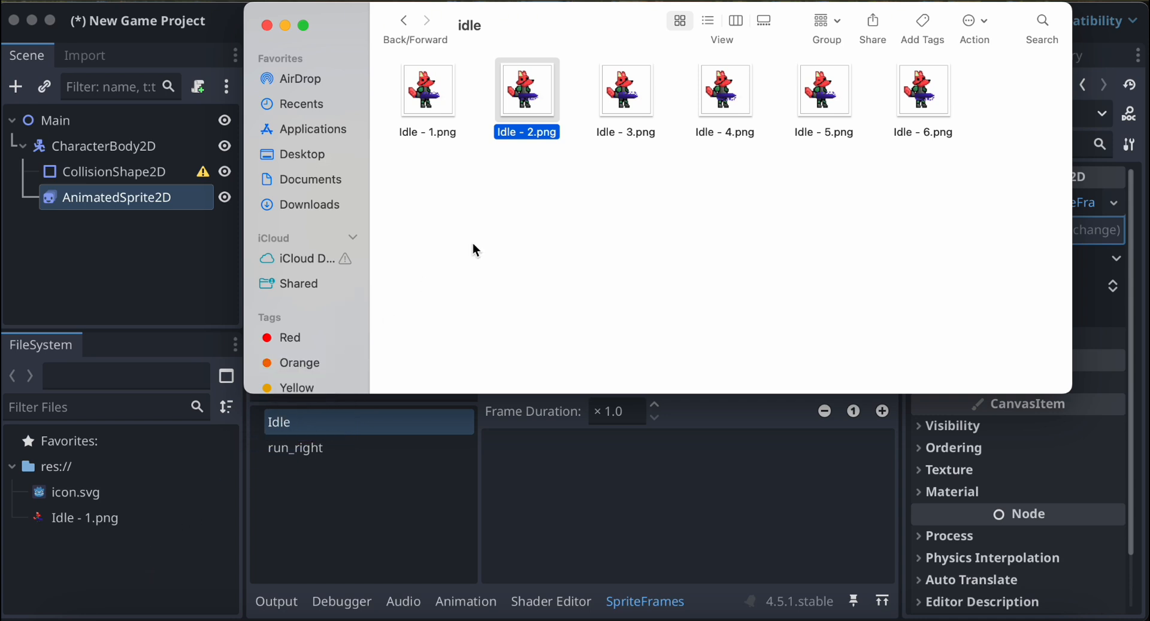
left_click_drag(608, 138, 184, 570)
left_click_drag(714, 122, 195, 542)
left_click_drag(834, 103, 170, 571)
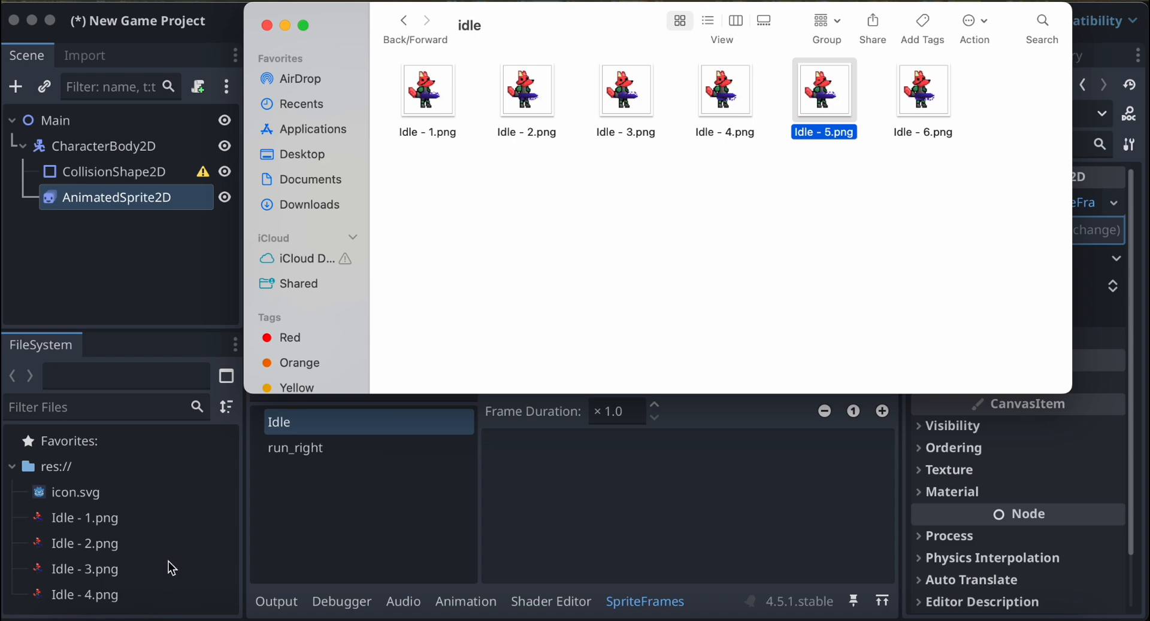
Import Idle - 6.png from Finder into the project files and return to the Godot editor.
left_click(922, 93)
key("space")
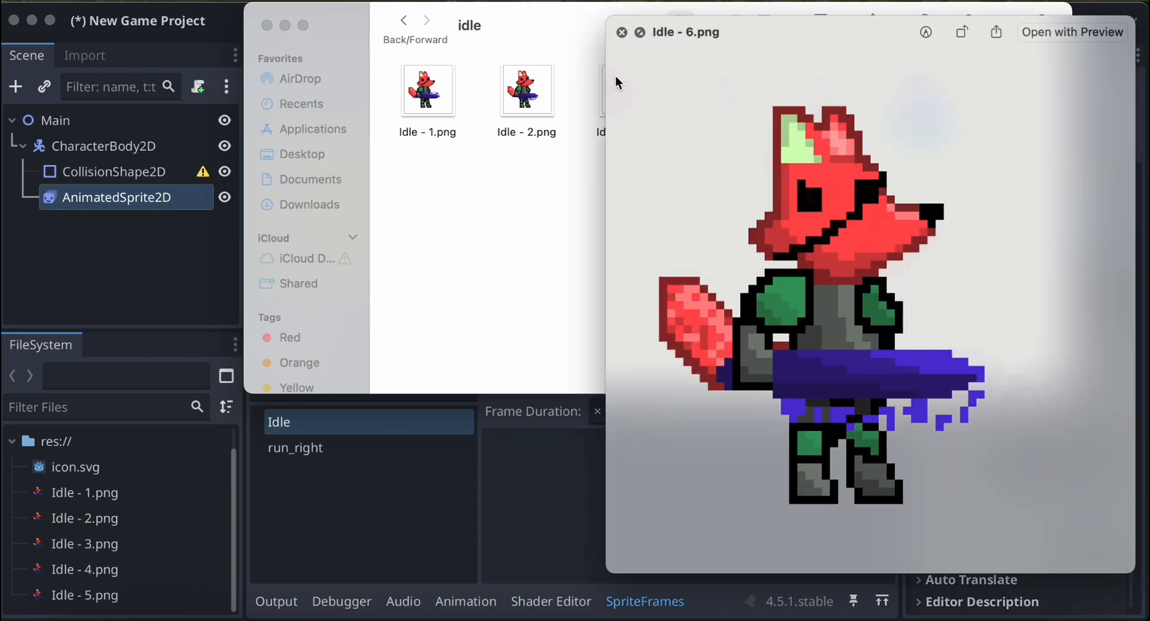
left_click(622, 31)
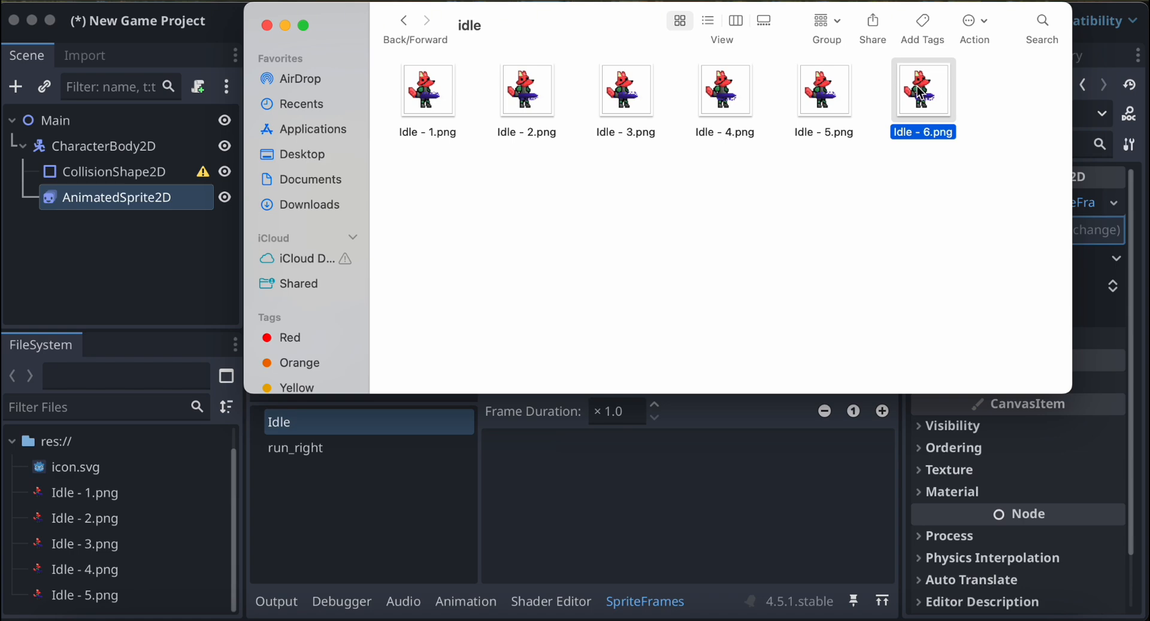
key("space")
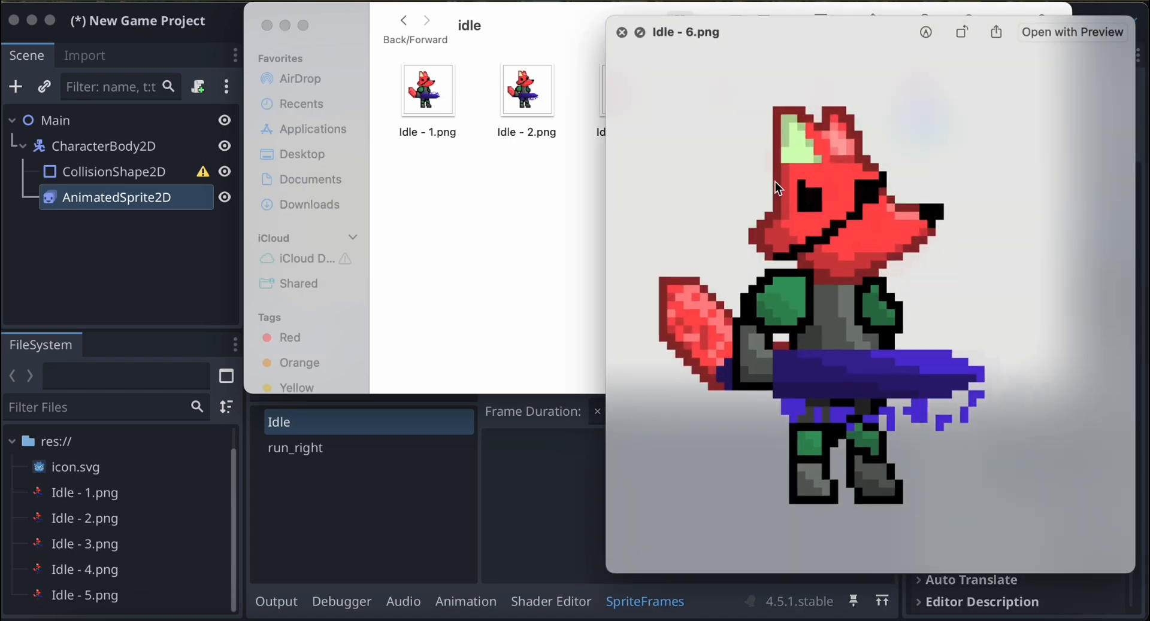
left_click(622, 32)
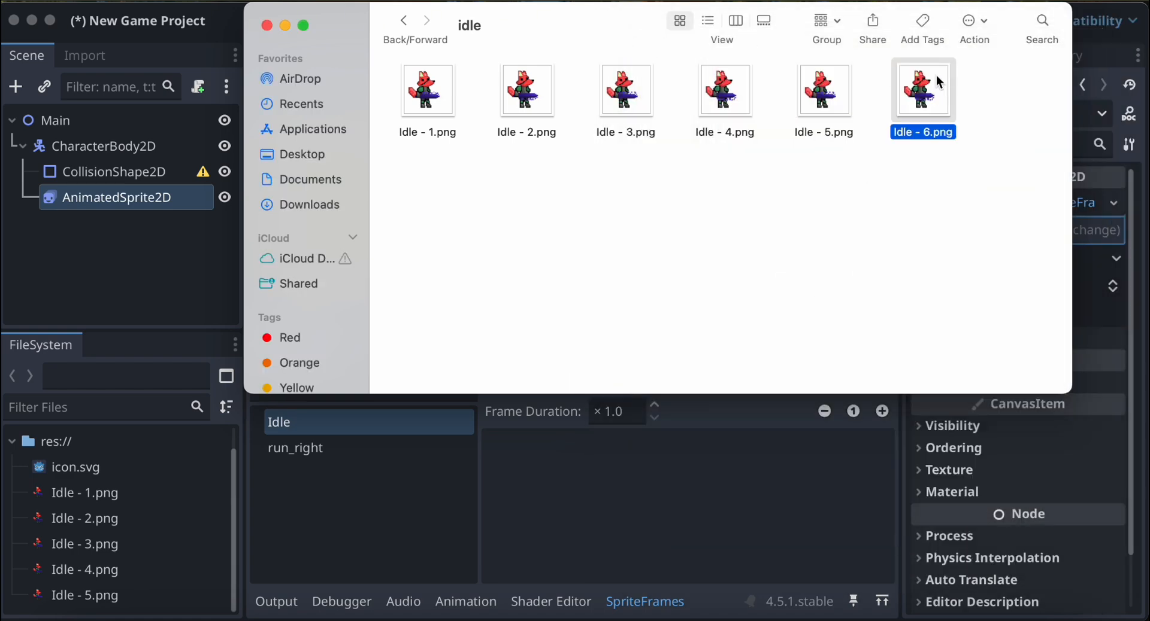
key("space")
left_click(622, 32)
left_click_drag(935, 96, 137, 492)
left_click(396, 487)
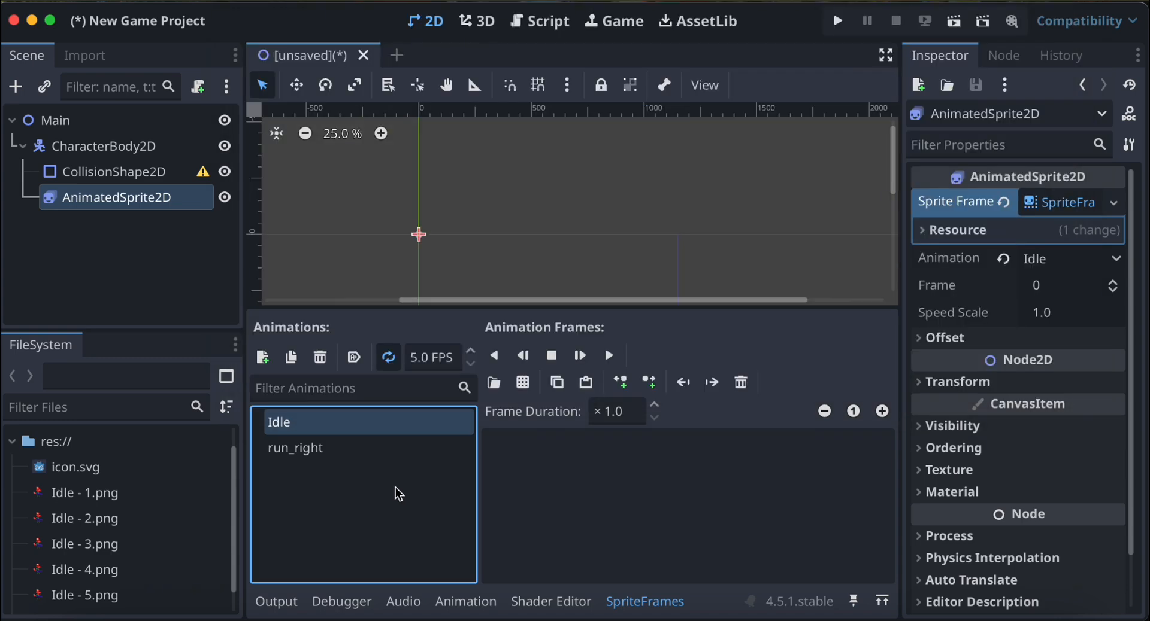
Add Idle - 1.png through Idle - 6.png together as frames of the Idle animation.
left_click(163, 492)
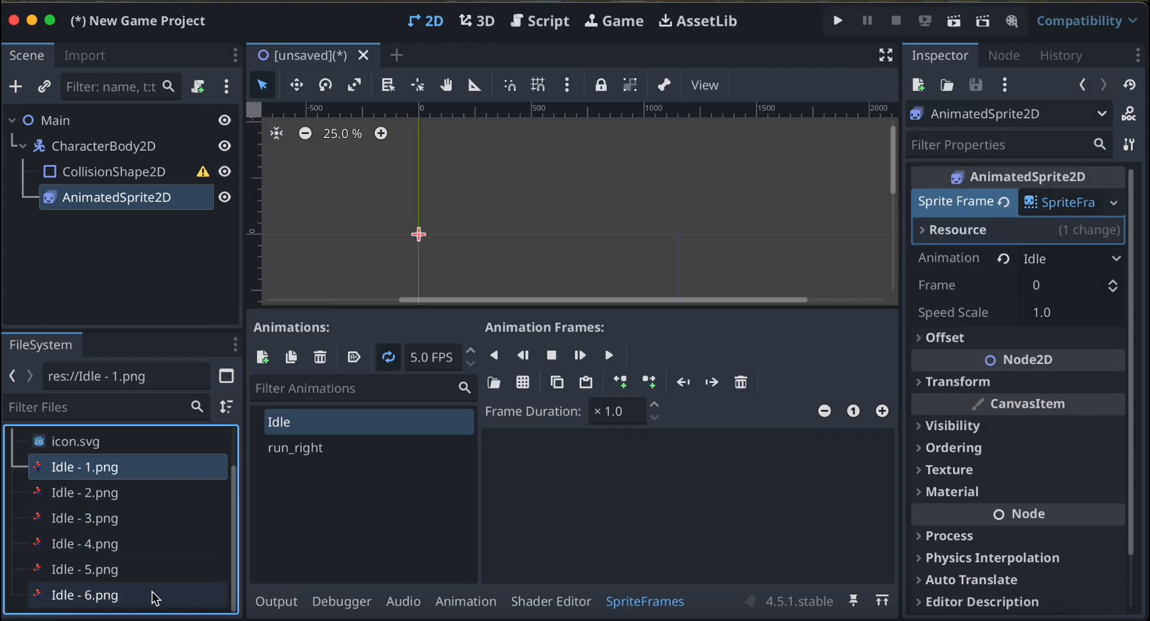
left_click(155, 597, "shift")
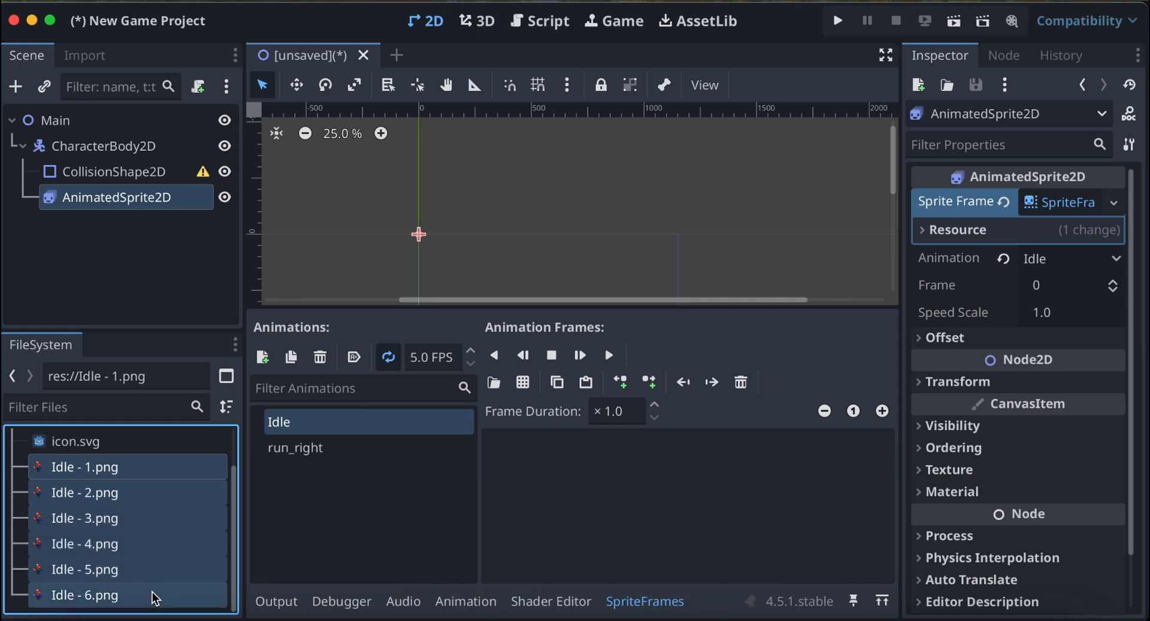
left_click_drag(107, 516, 530, 468)
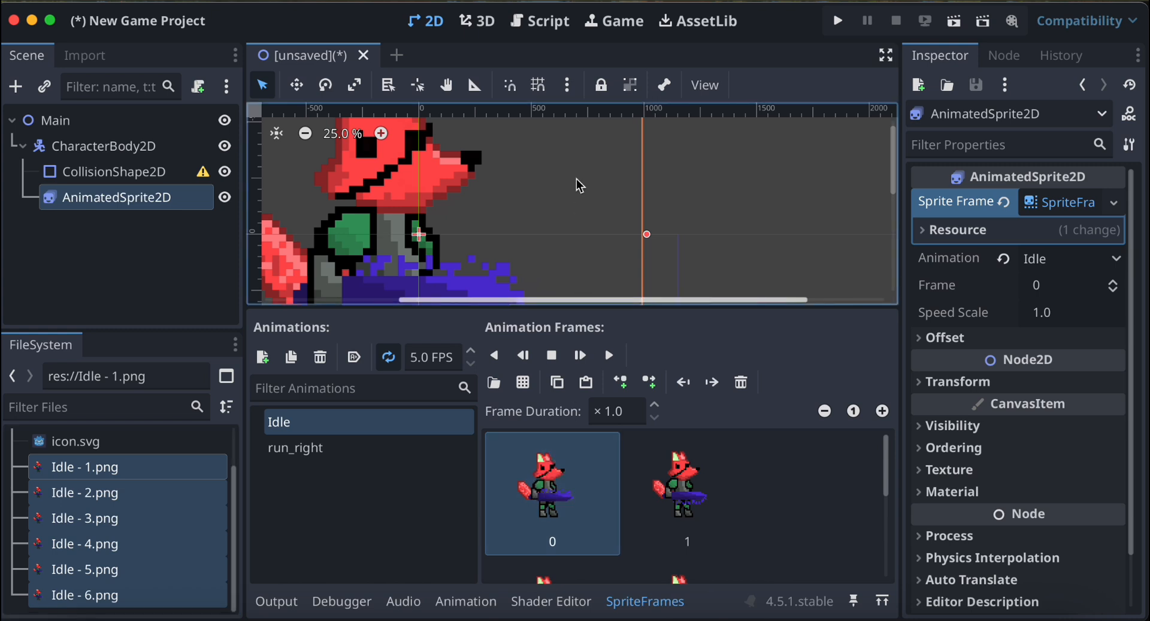
Preview the Idle animation on the whole fox sprite in the viewport, pausing it after a few frames.
scroll(573, 178, "down", 5)
scroll(574, 185, "left", 5)
scroll(575, 184, "up", 3)
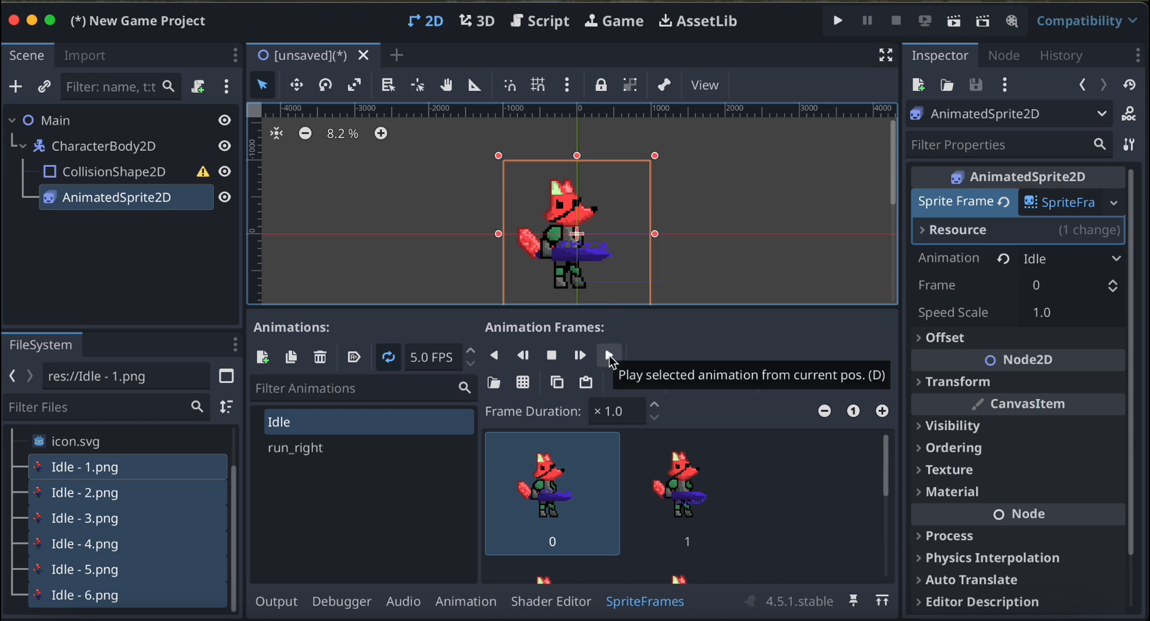
left_click(610, 357)
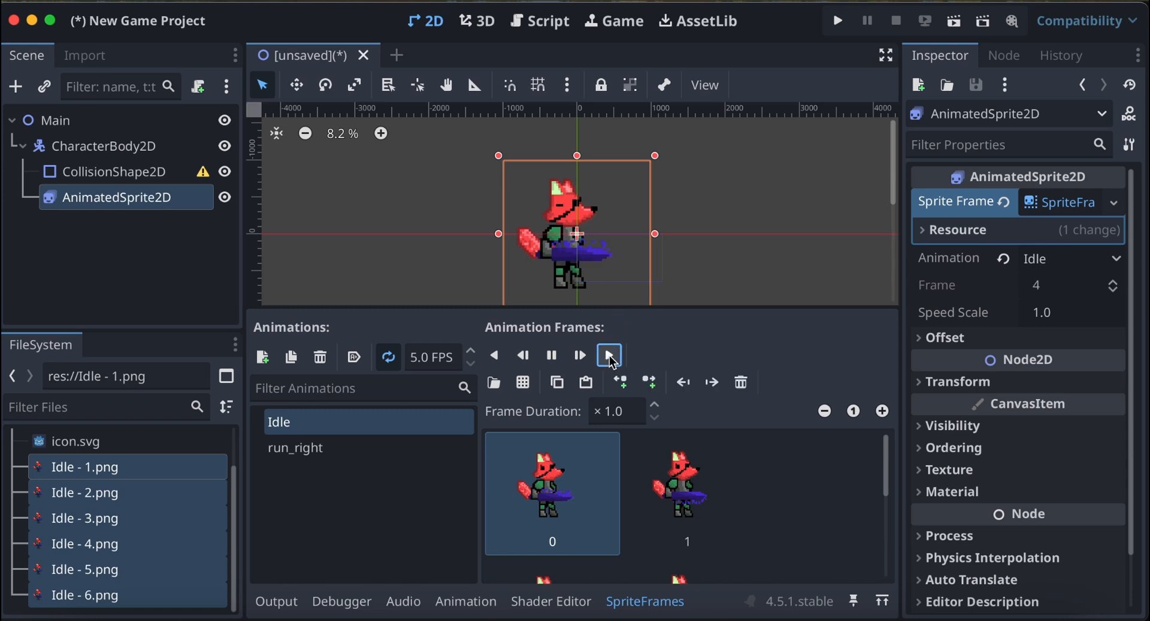
left_click(552, 359)
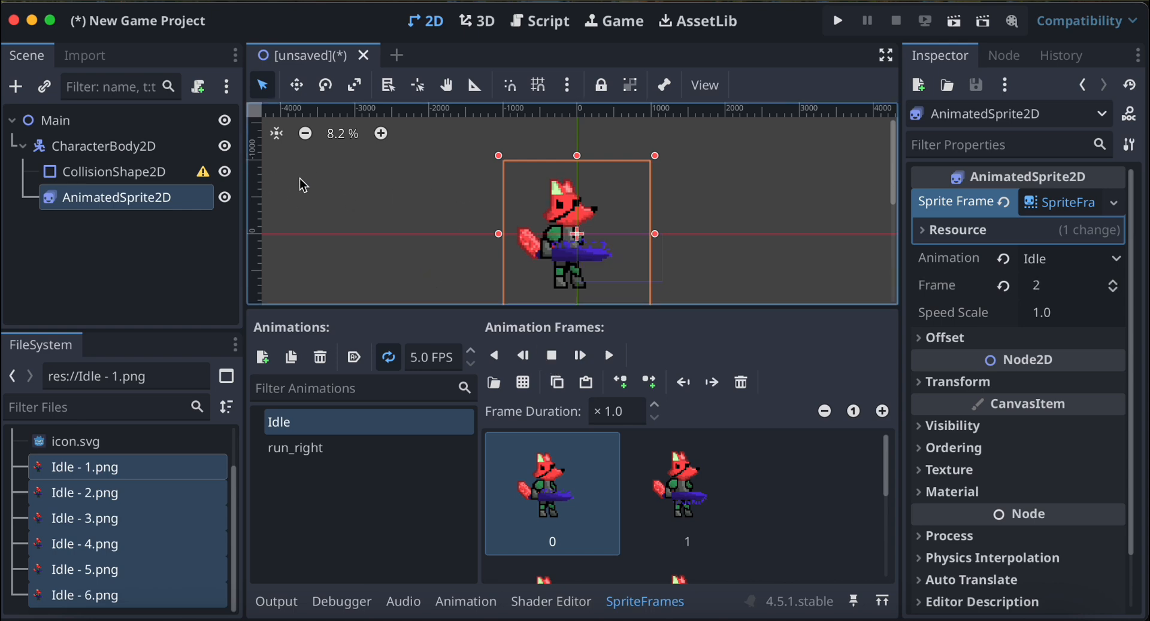
Assign a new CapsuleShape2D to the Shape property of the CollisionShape2D node.
left_click(139, 173)
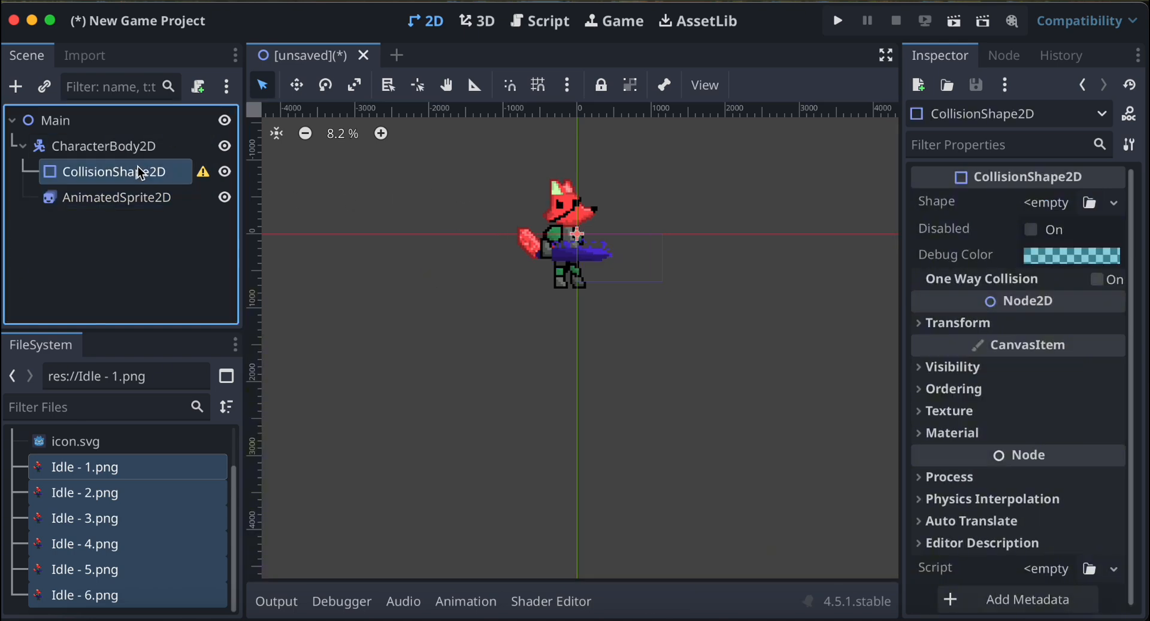
left_click(1115, 203)
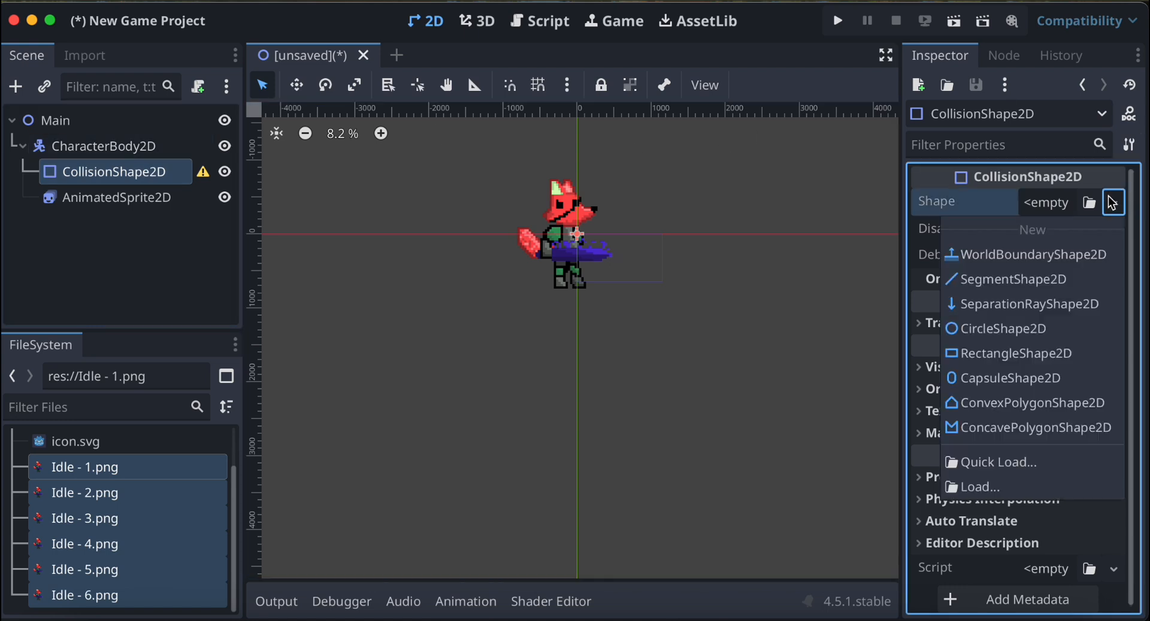
left_click(1025, 380)
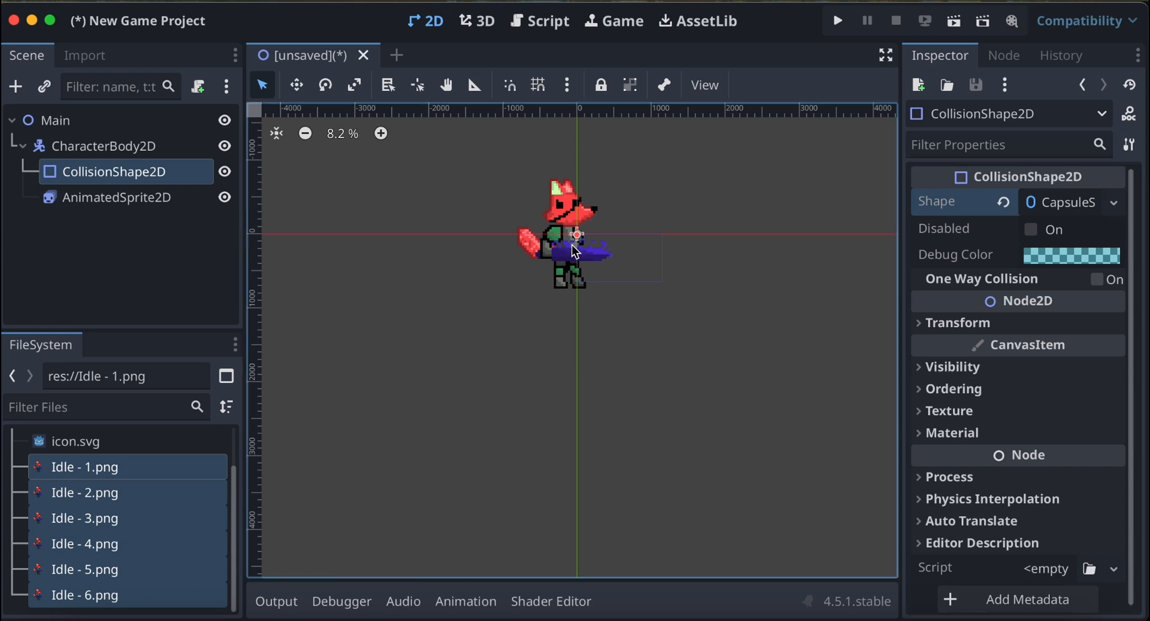
Resize the collision capsule around the fox's origin to about 1000 px tall and 300 px wide.
scroll(575, 252, "up", 8)
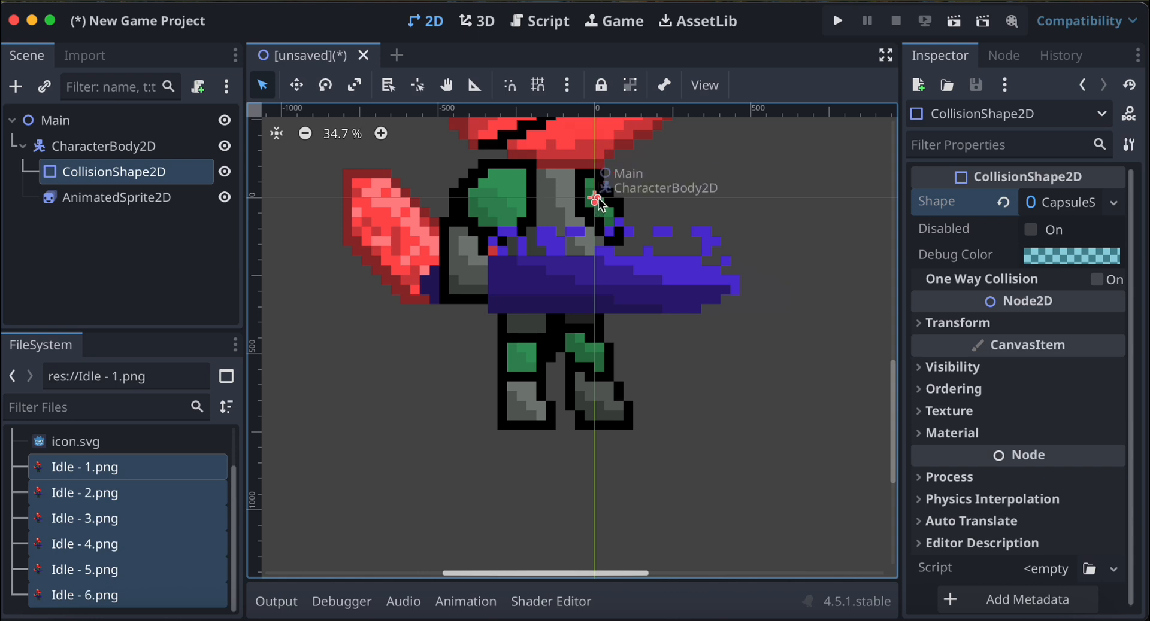
left_click_drag(597, 202, 596, 358)
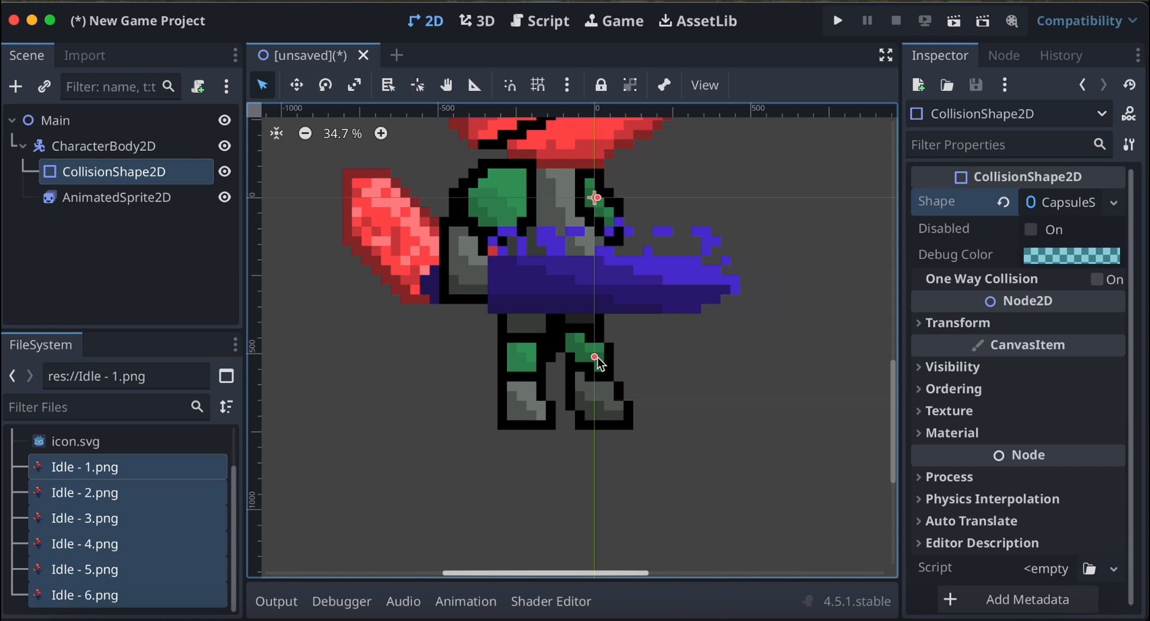
left_click_drag(599, 202, 639, 207)
scroll(641, 207, "up", 5)
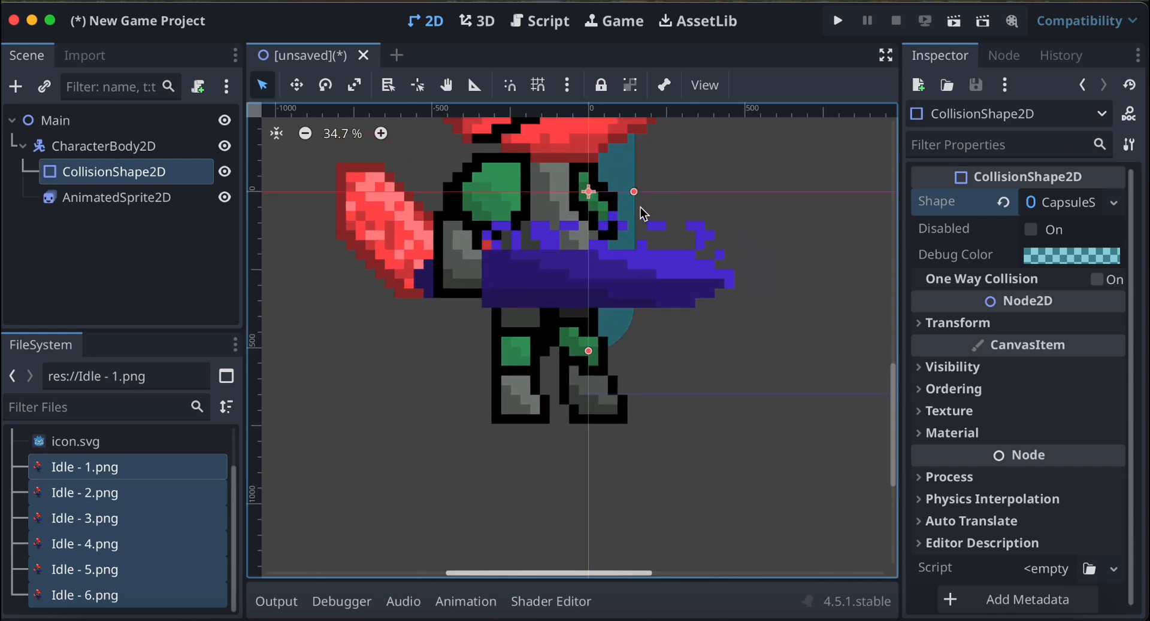
scroll(640, 208, "down", 2)
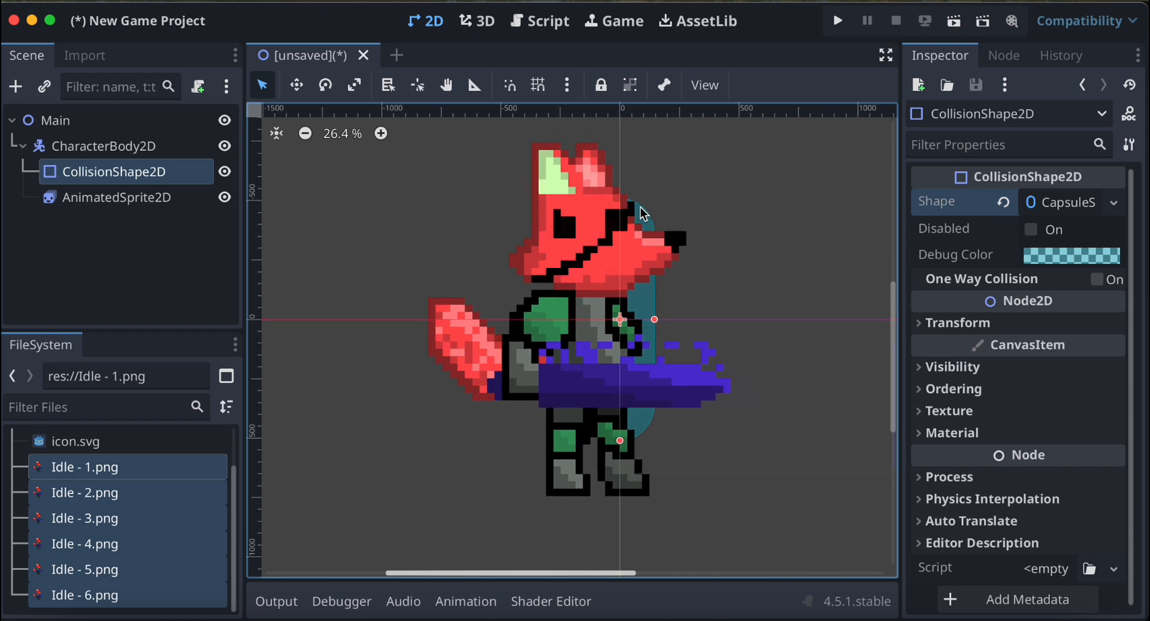
Hide the AnimatedSprite2D node in the scene and keep CollisionShape2D selected for editing.
left_click(225, 199)
left_click(225, 199)
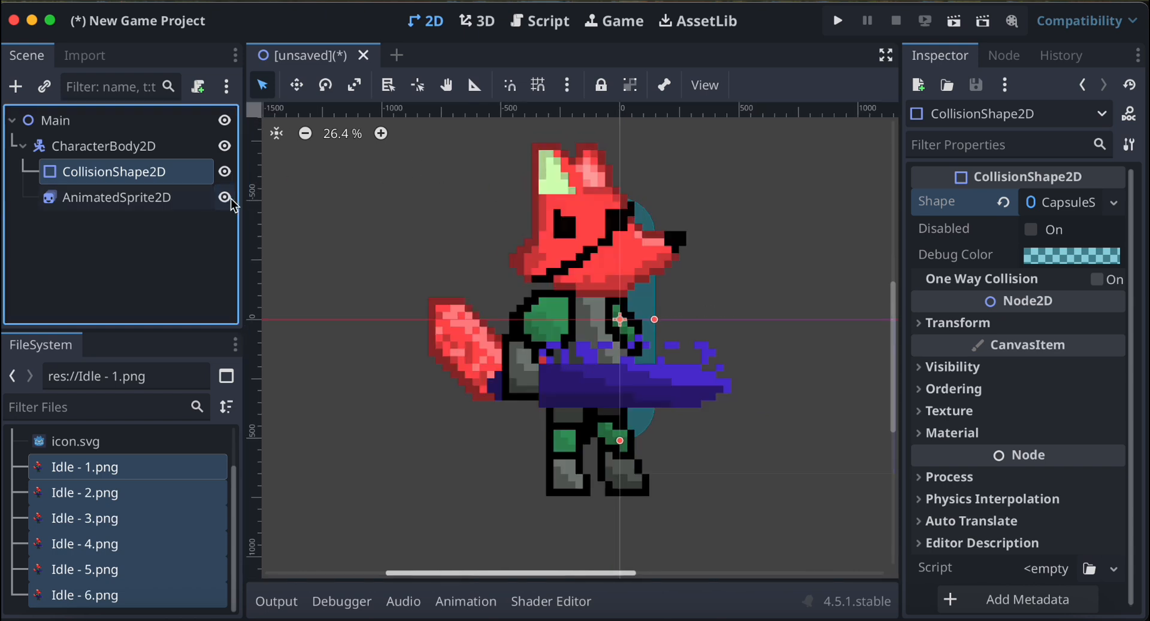
left_click(625, 323)
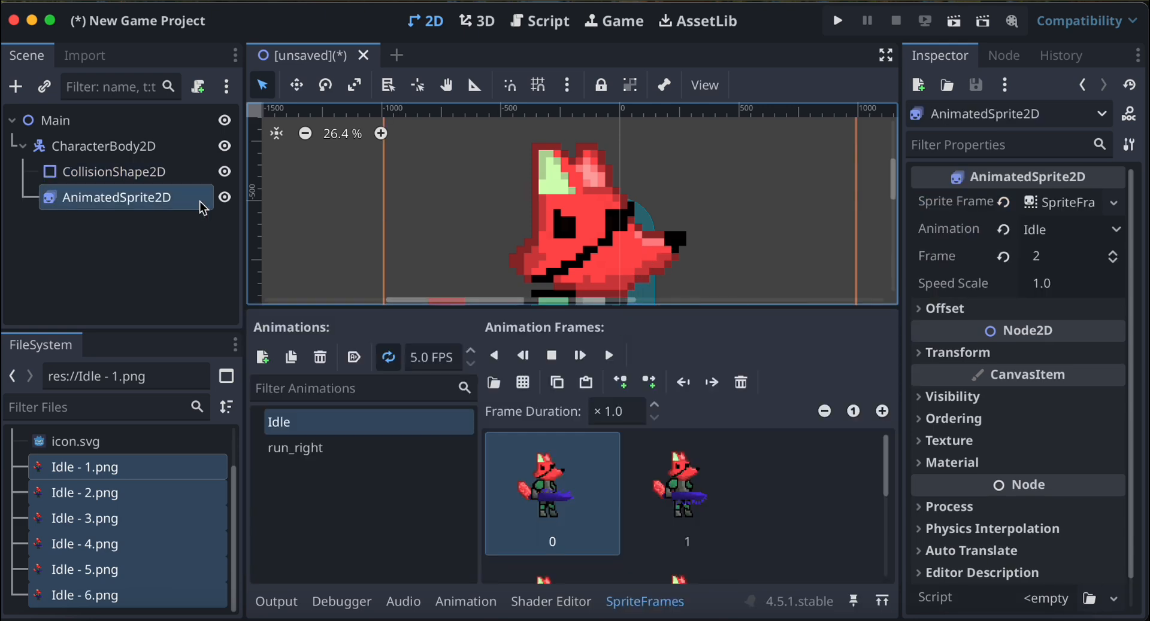
left_click(171, 180)
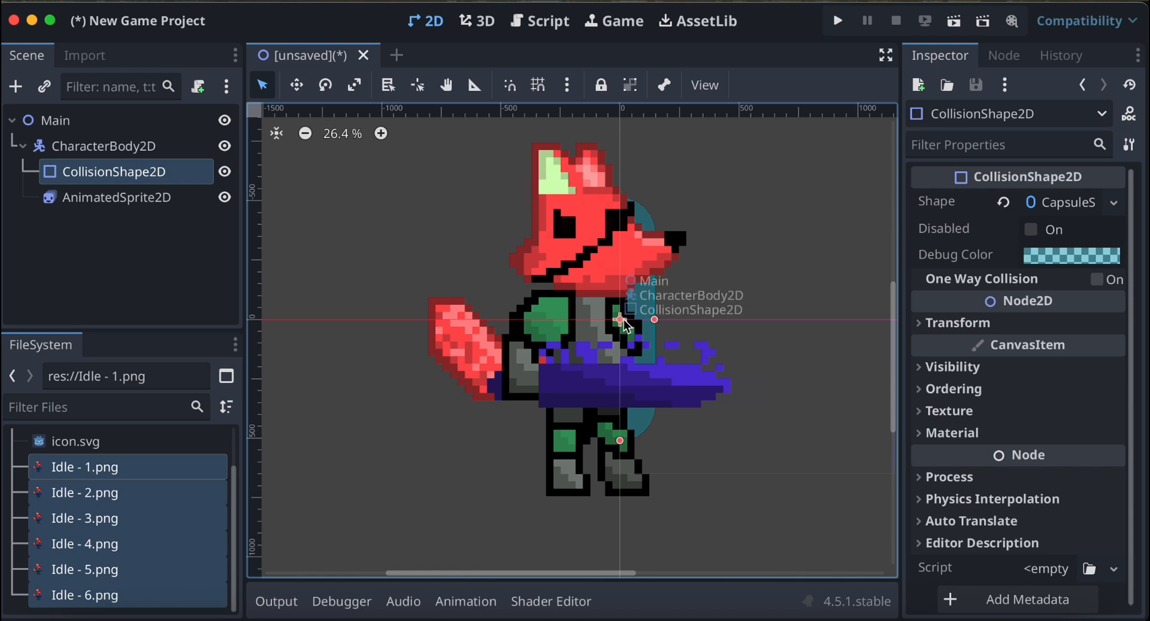
left_click(225, 198)
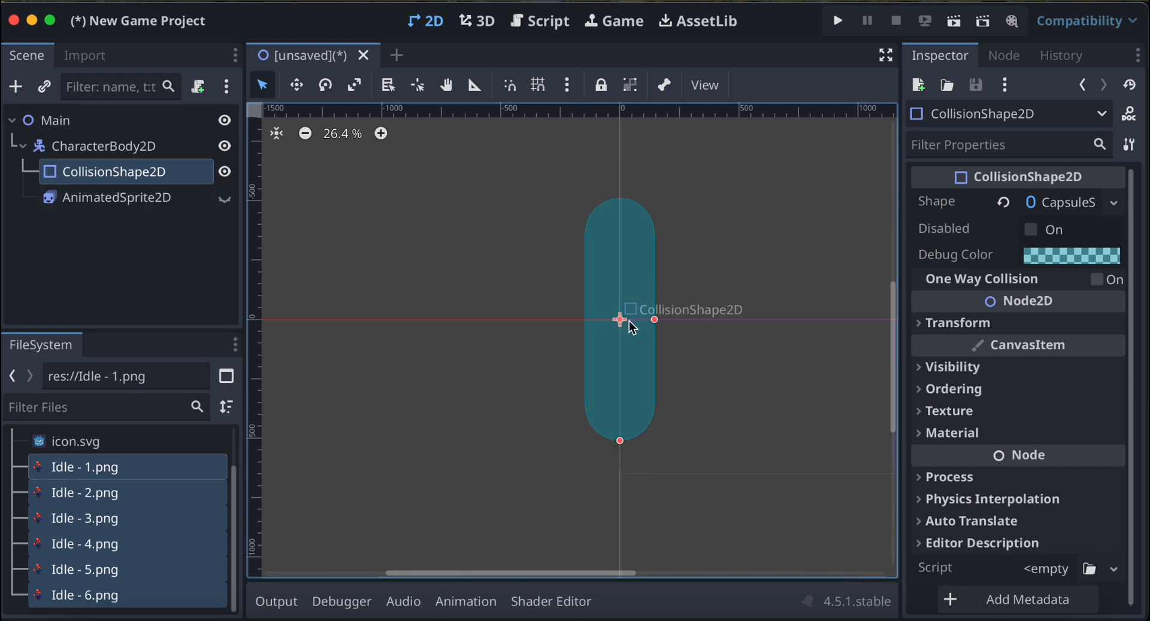
Move the collision capsule about 140 px left of the origin and lengthen it to about 1200 px.
left_click_drag(626, 322, 607, 319)
left_click_drag(598, 440, 598, 467)
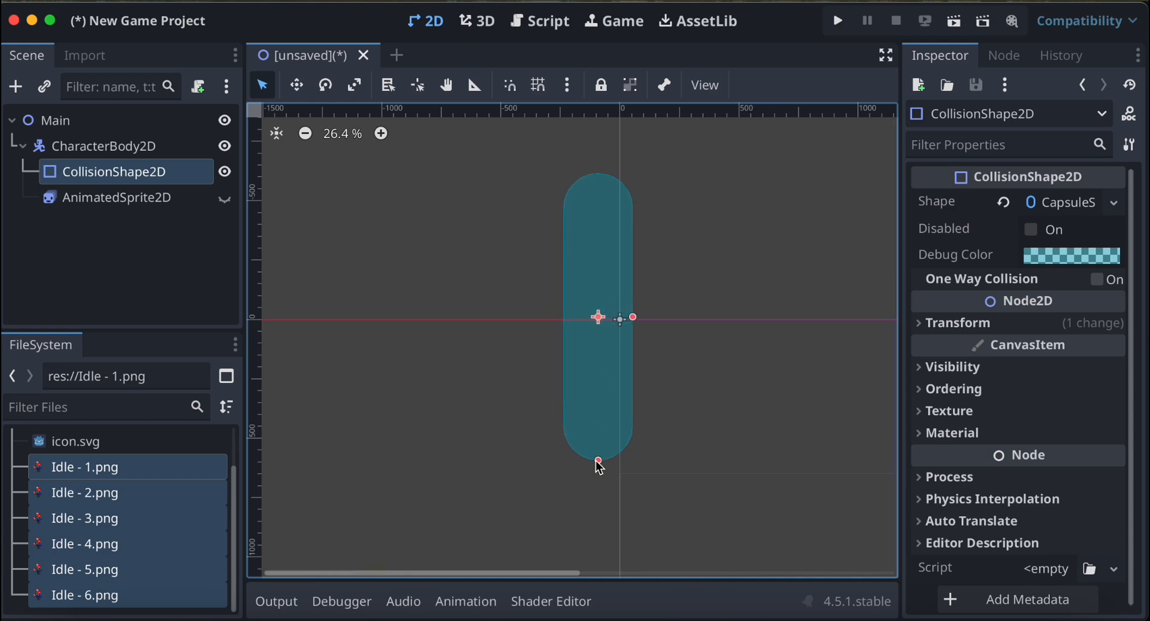
left_click(225, 199)
left_click(227, 200)
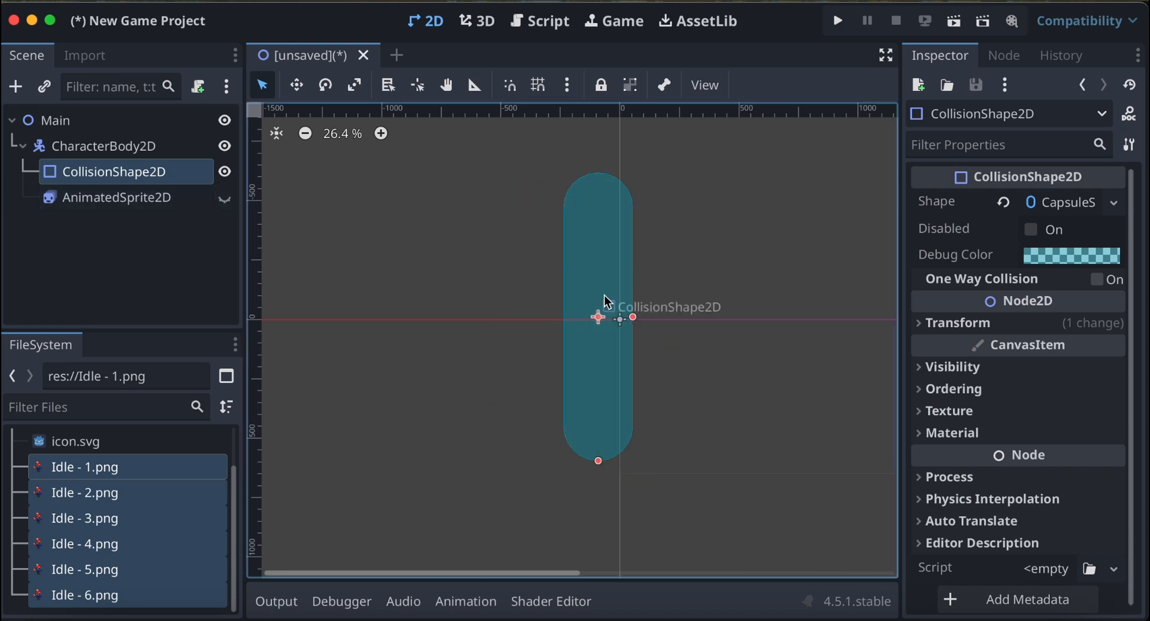
left_click_drag(597, 313, 586, 313)
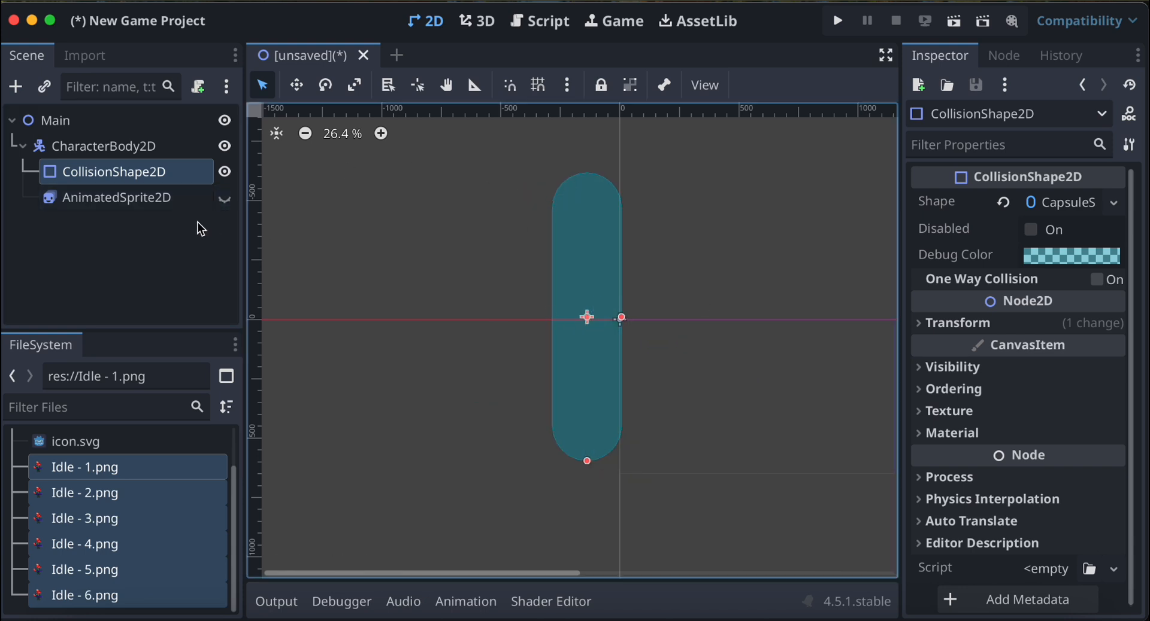
Show the AnimatedSprite2D node again and lengthen the collision capsule to about 1390 px against the fox.
left_click(157, 203)
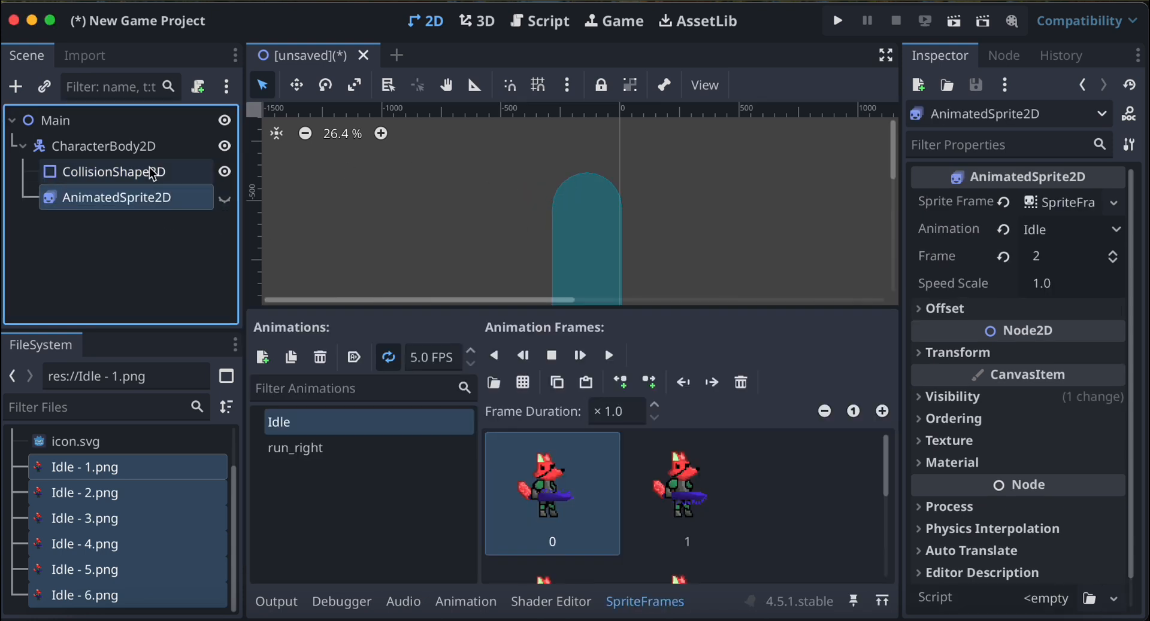
left_click(225, 198)
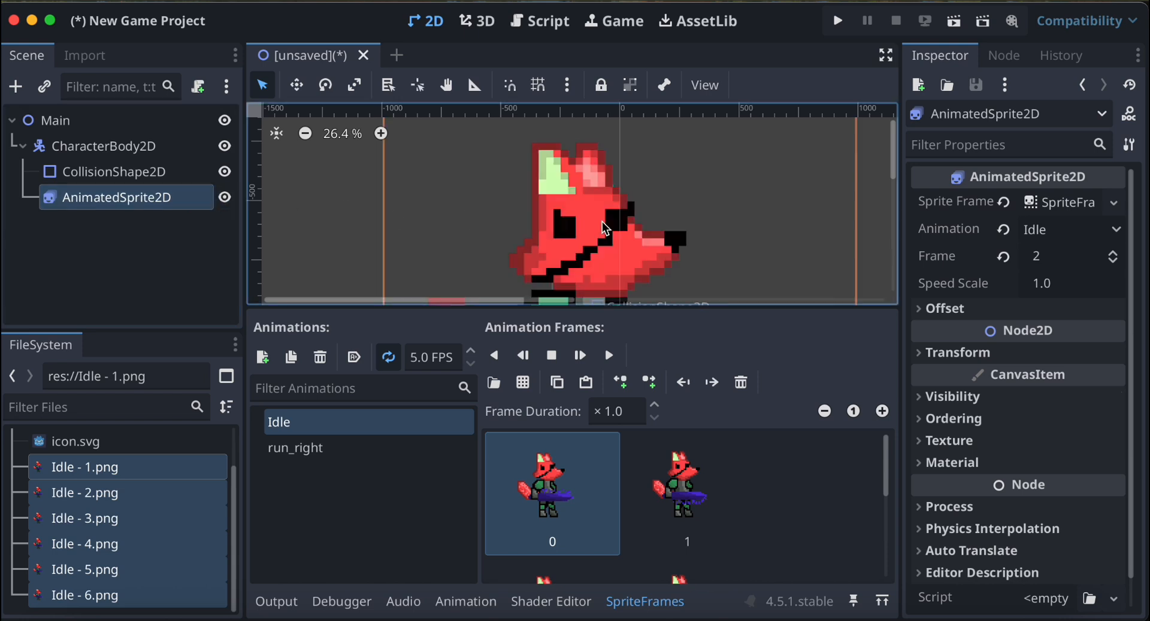
scroll(556, 207, "down", 3)
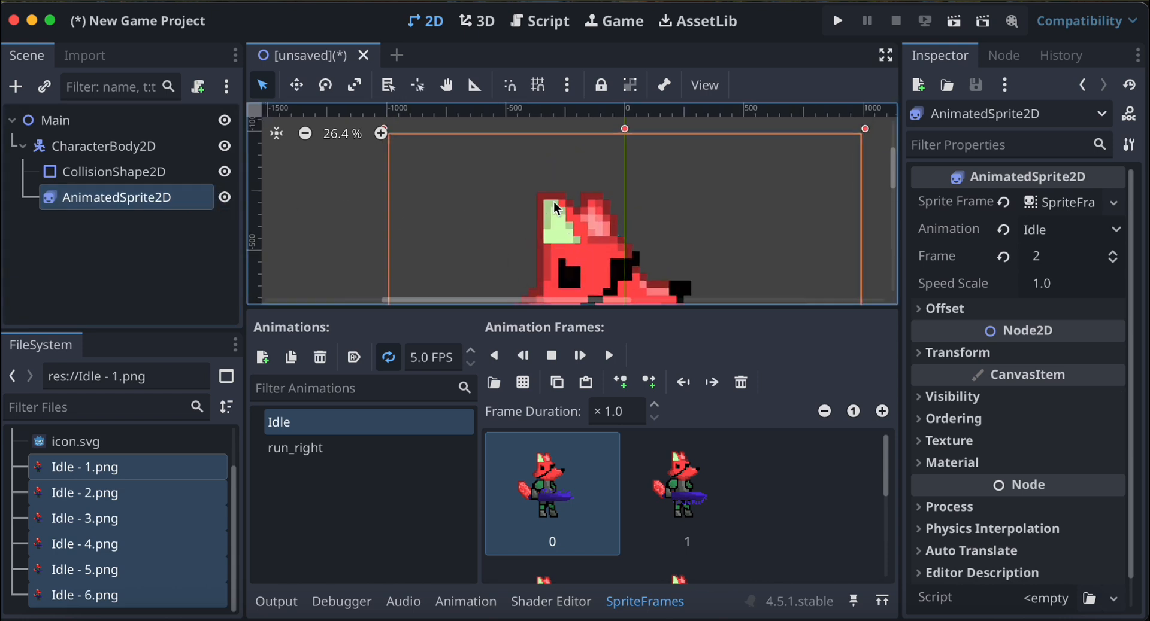
scroll(554, 202, "down", 7)
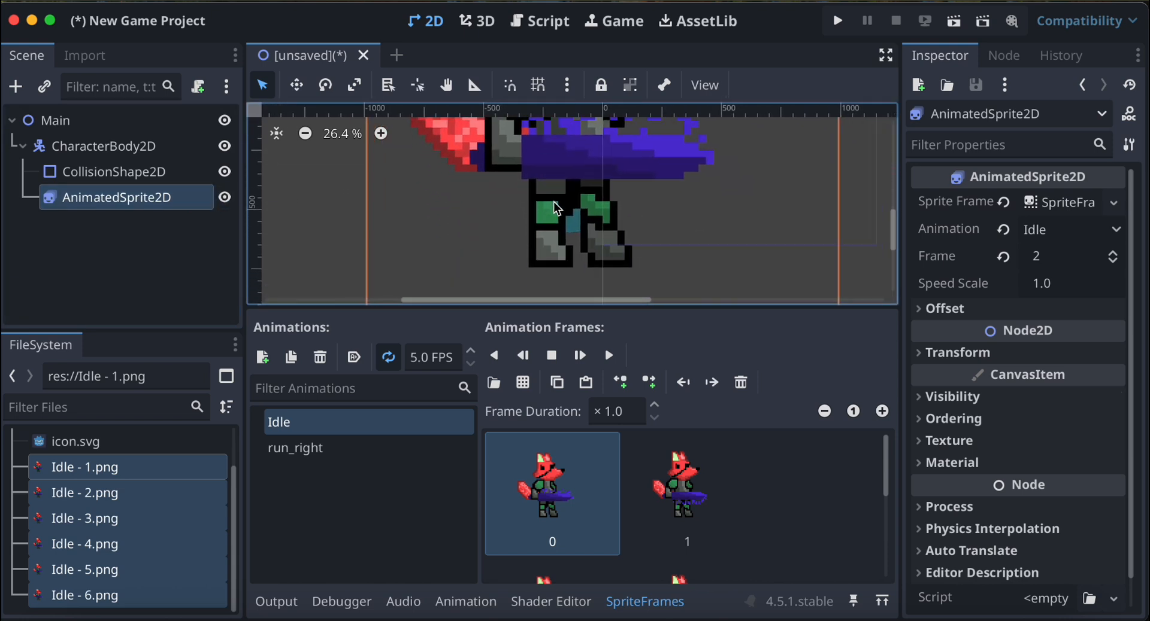
scroll(553, 203, "up", 5)
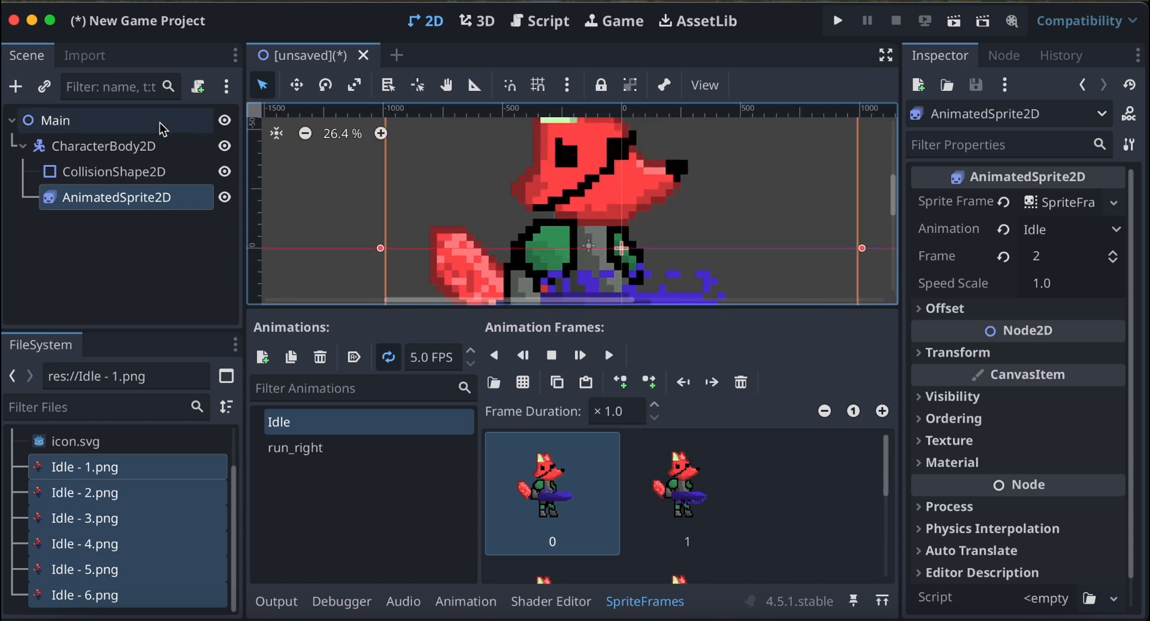
left_click(159, 179)
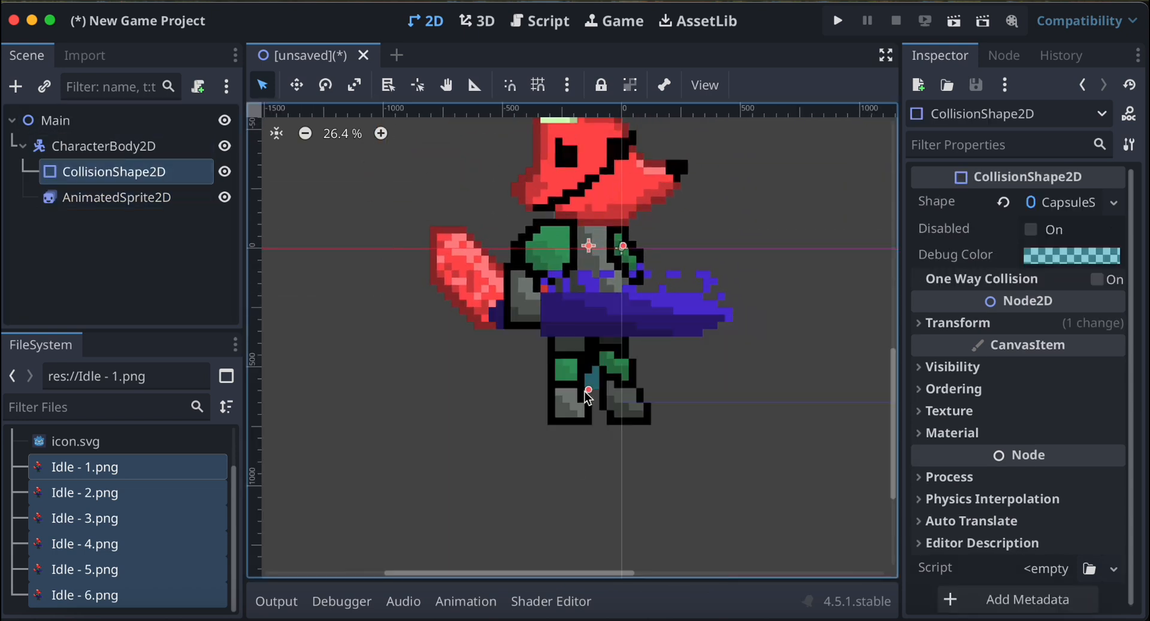
left_click_drag(591, 392, 591, 412)
scroll(706, 316, "down", 3)
scroll(706, 316, "up", 6)
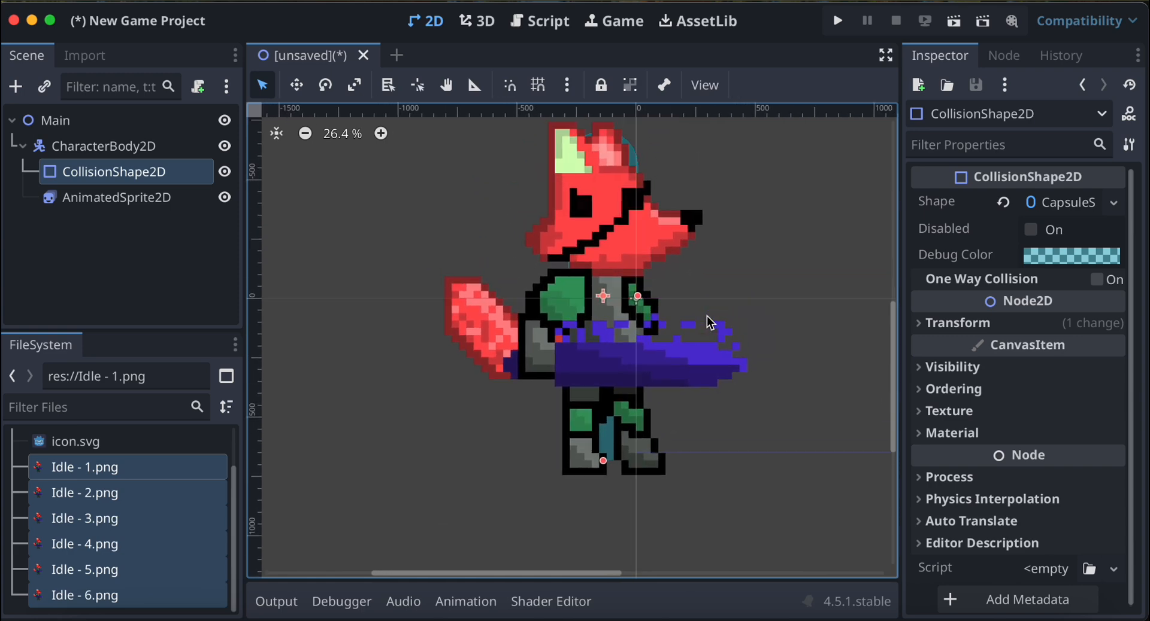
Move the AnimatedSprite2D fox upward to about 470 px above the origin.
left_click(602, 307)
left_click_drag(602, 307, 599, 276)
scroll(666, 185, "down", 2)
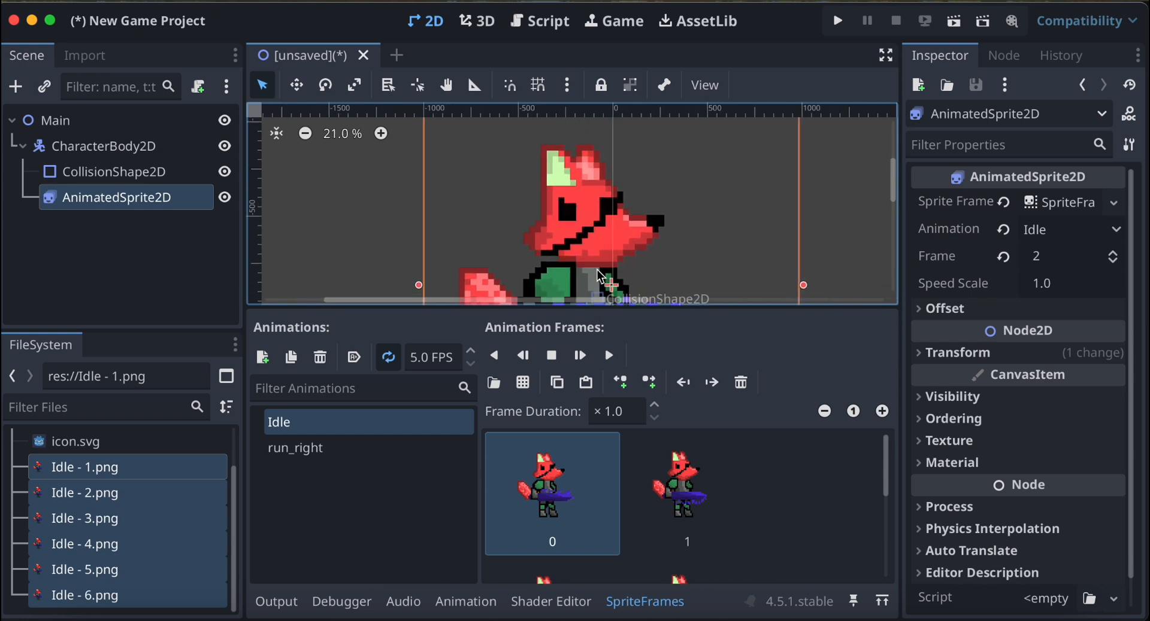
left_click(114, 172)
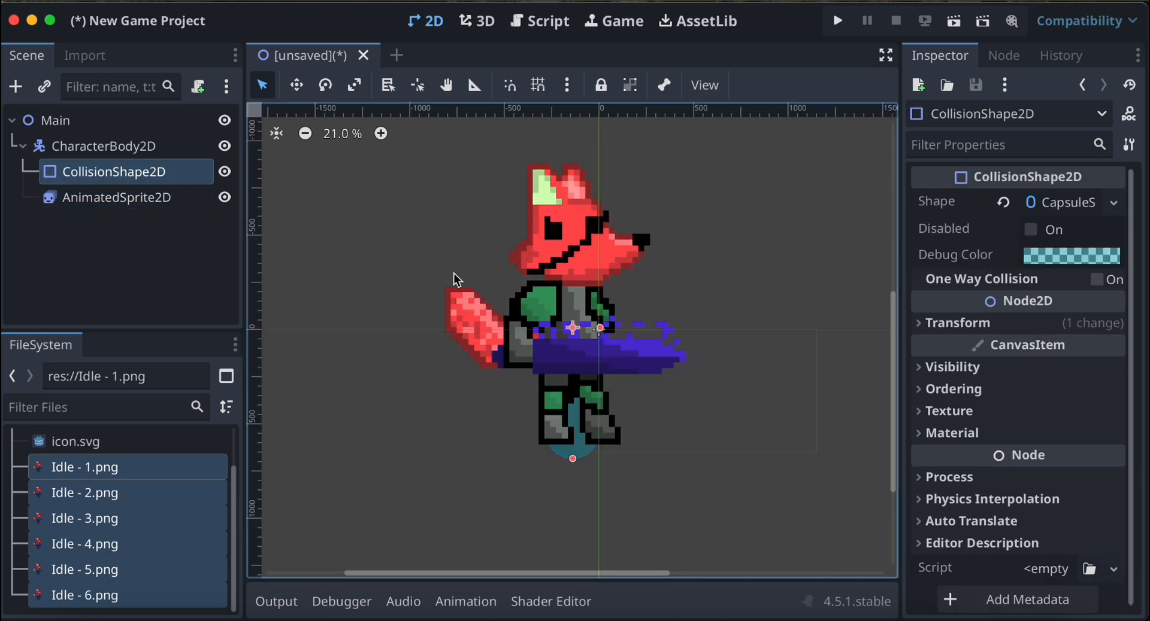
left_click_drag(578, 316, 576, 269)
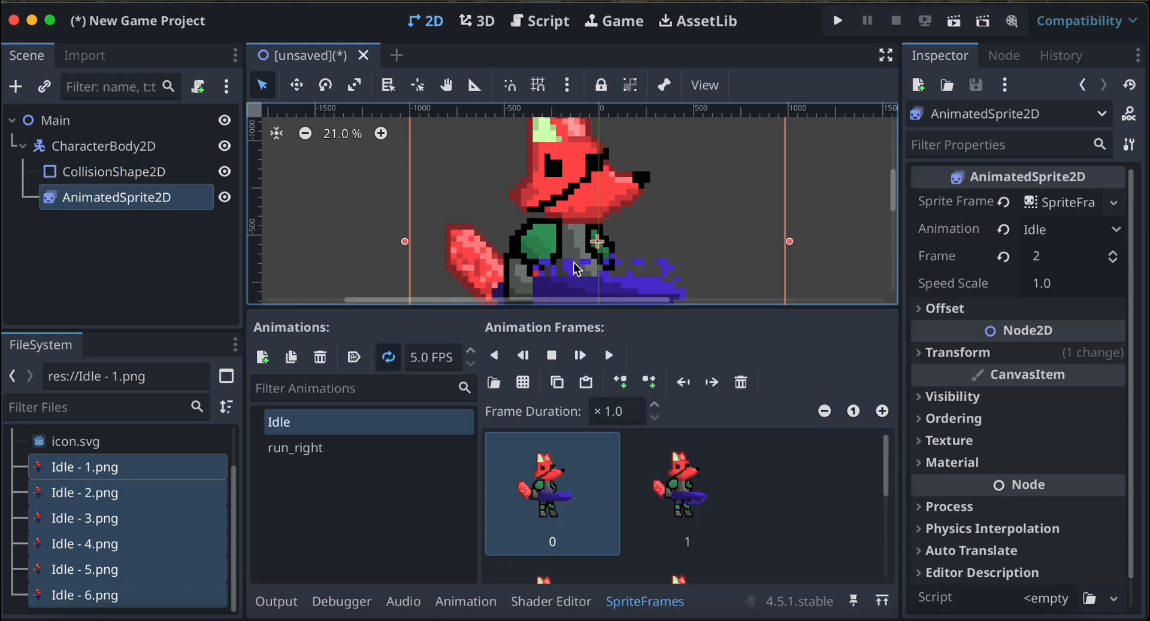
scroll(577, 268, "down", 2)
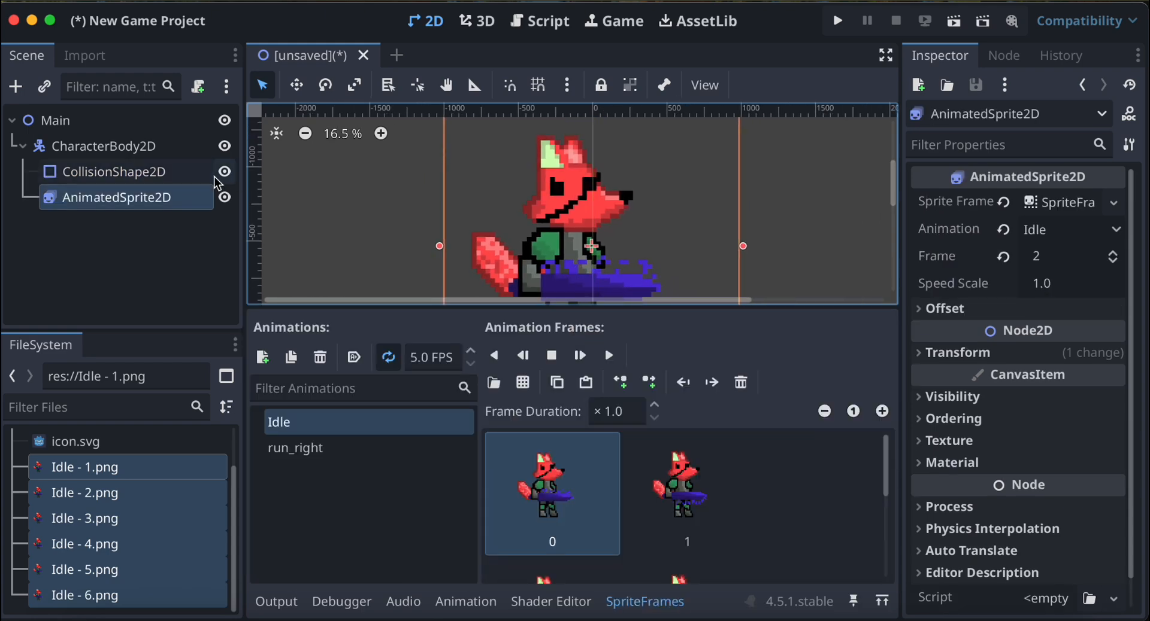
With the fox sprite temporarily hidden, move the collision capsule up to about 240 px above the origin.
left_click(114, 172)
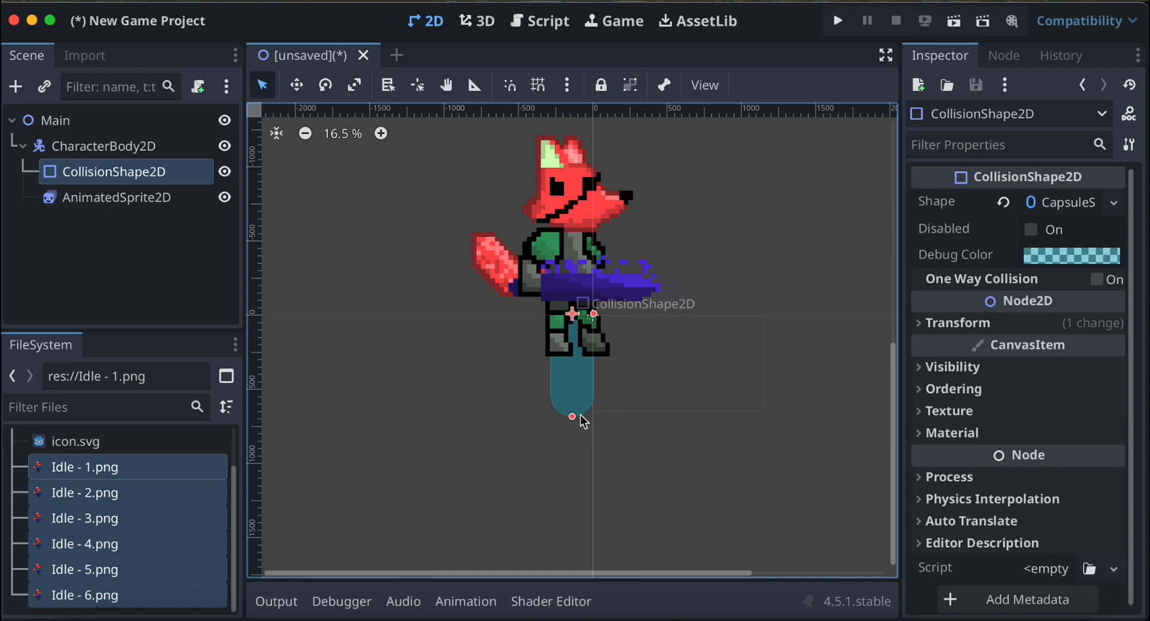
left_click(576, 317)
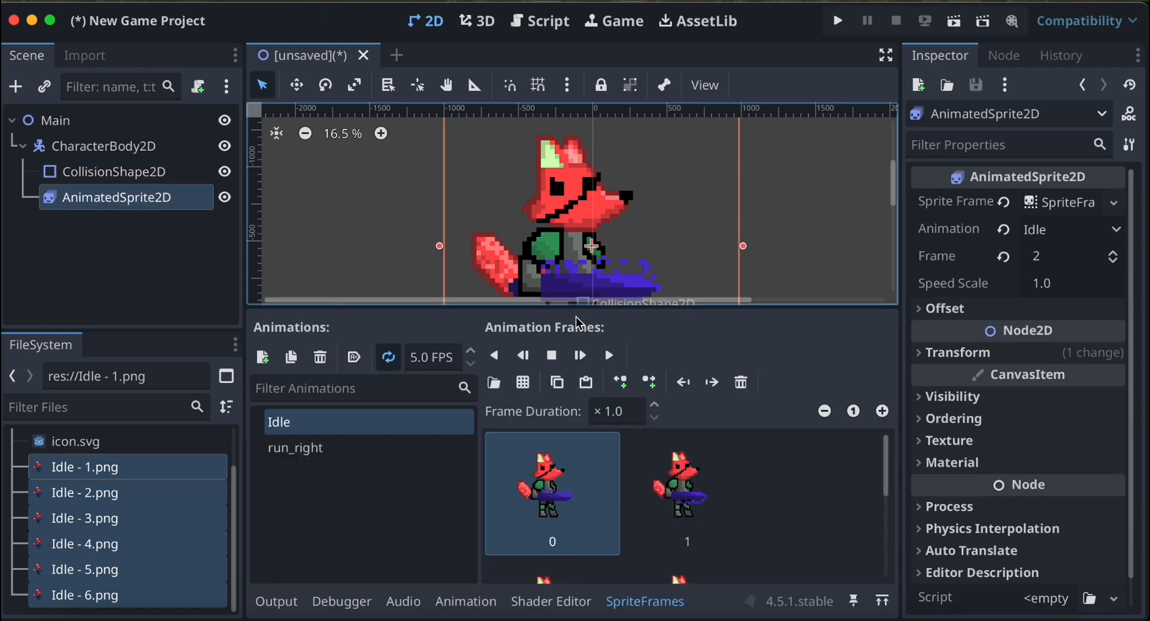
left_click(375, 243)
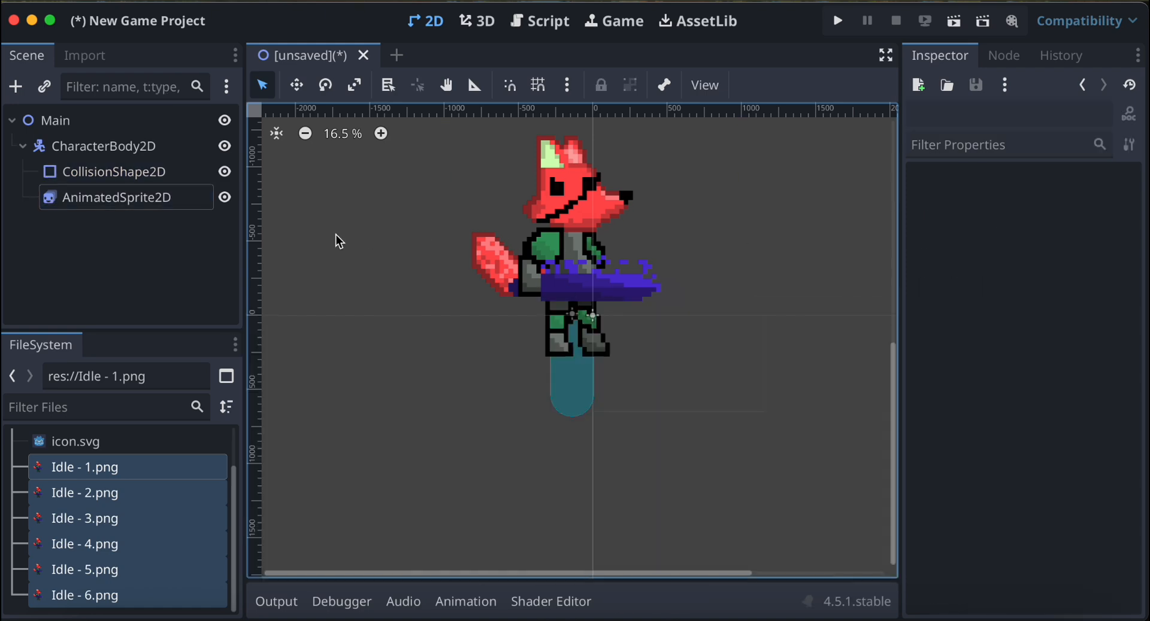
left_click(224, 197)
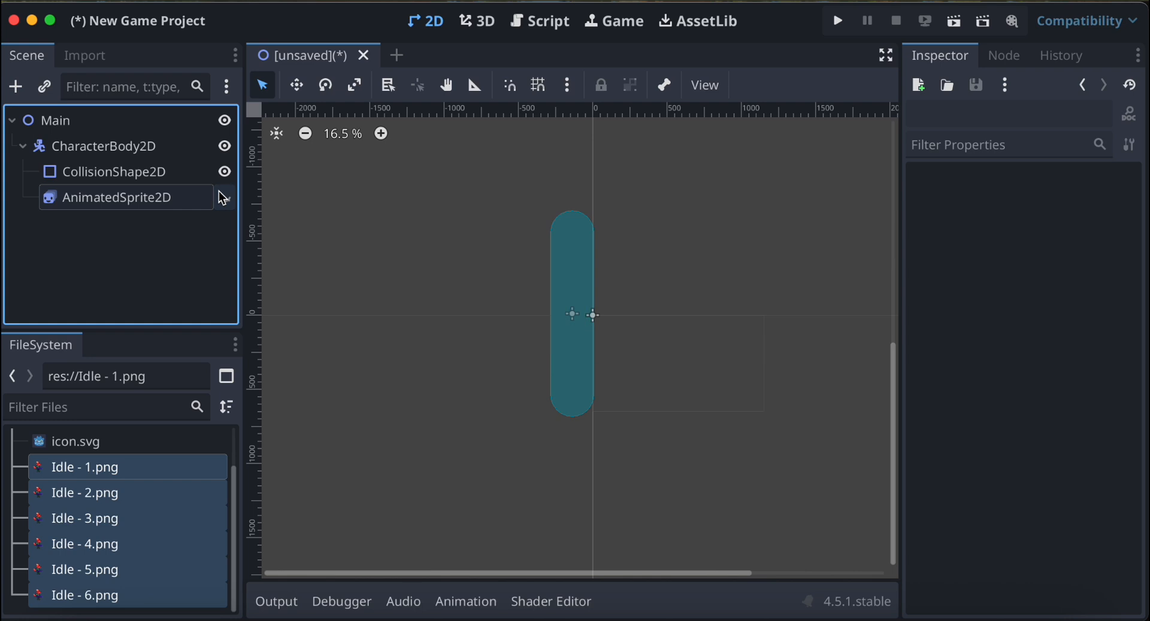
left_click(575, 321)
left_click_drag(575, 314, 571, 285)
left_click(224, 197)
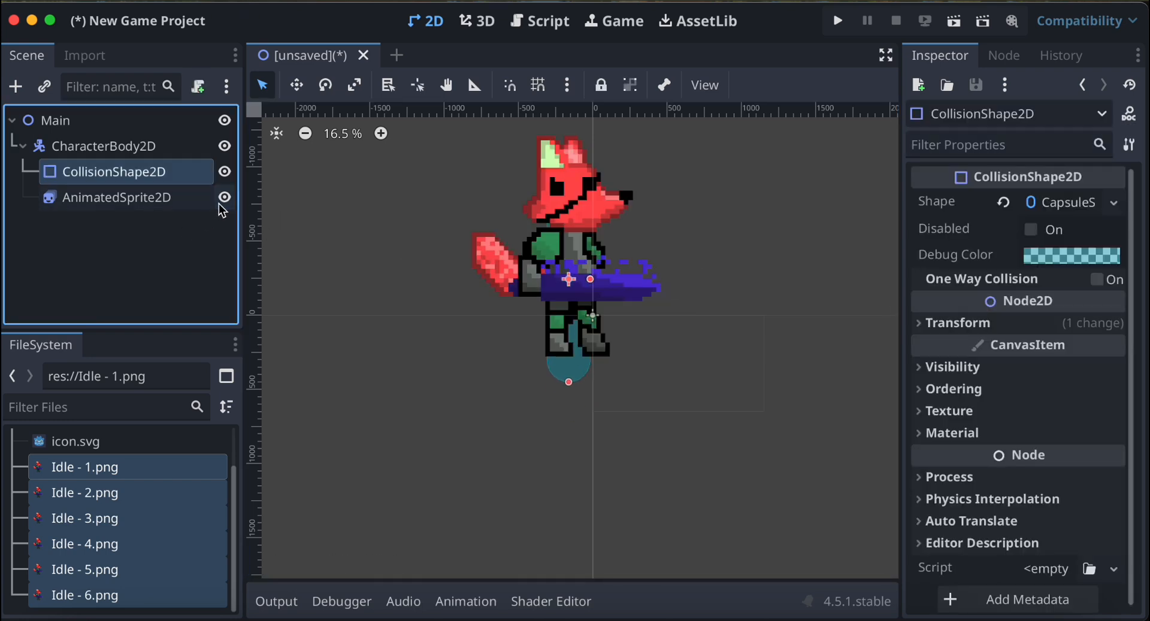
Shorten the collision capsule to about 1140 px tall, toggling the fox sprite's visibility to compare the fit.
left_click(222, 201)
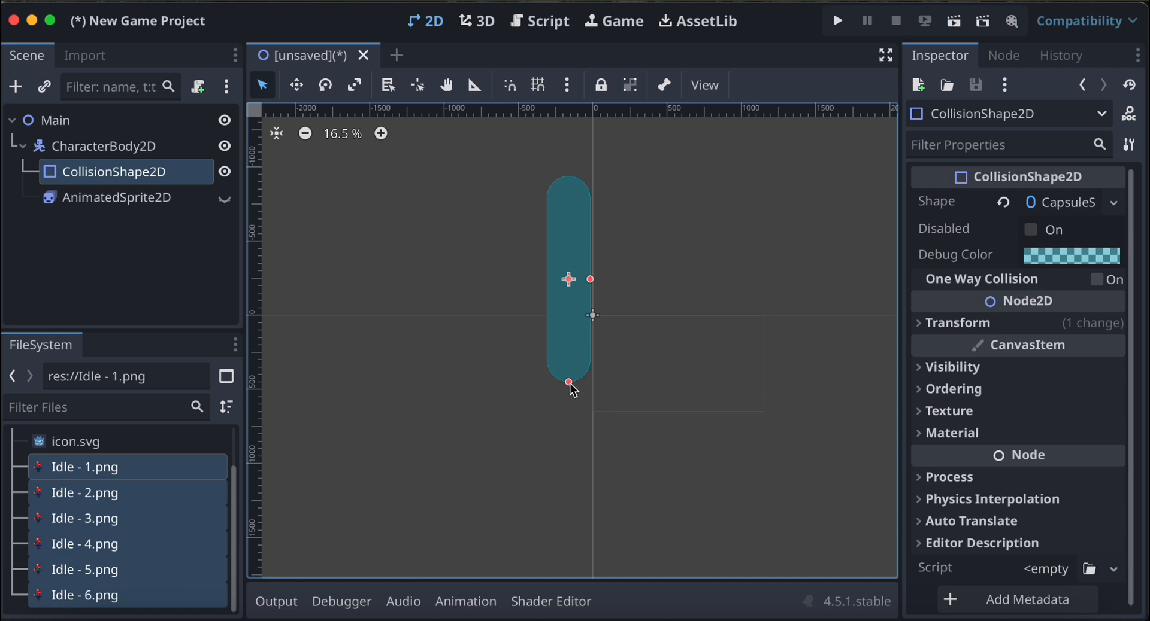
left_click_drag(572, 388, 570, 367)
left_click(227, 202)
left_click(225, 201)
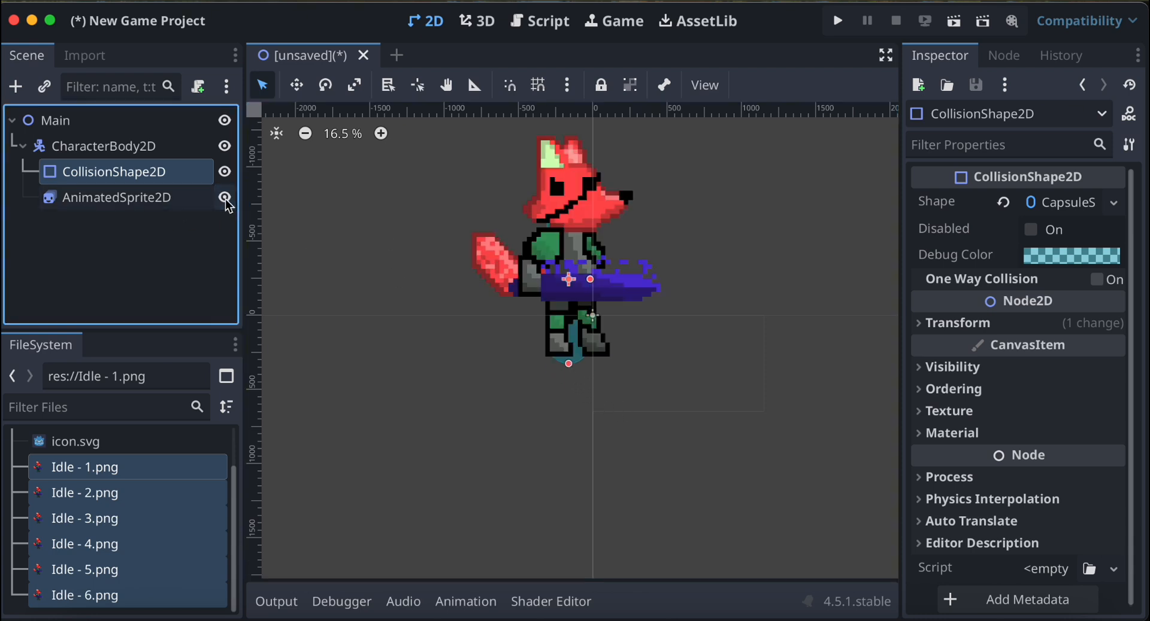
left_click(225, 201)
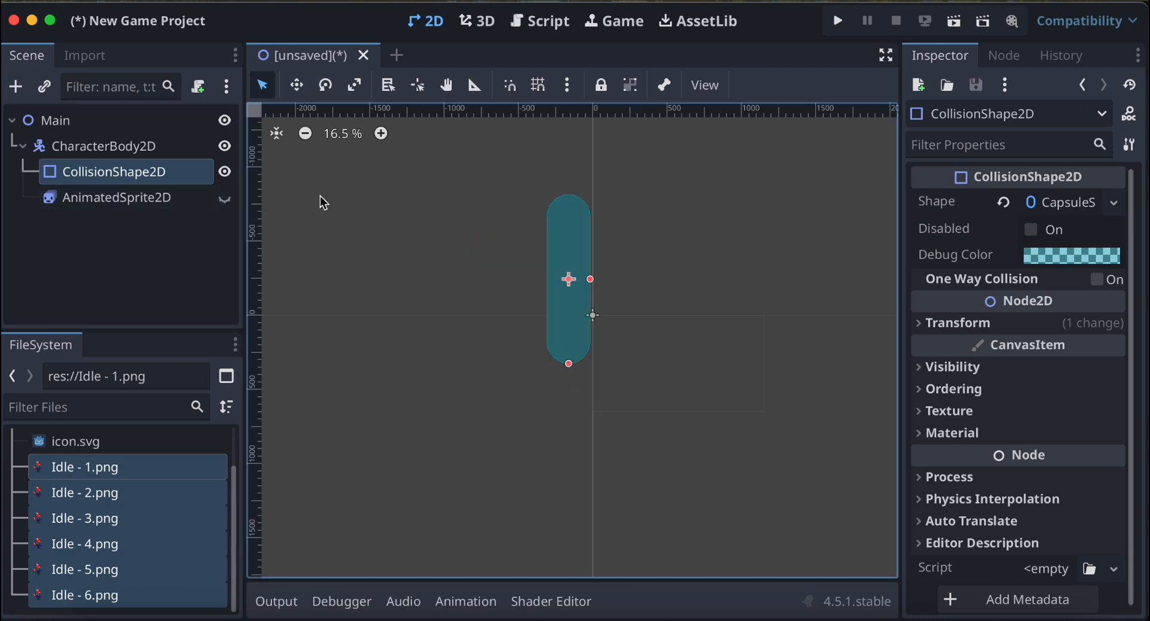
left_click(224, 198)
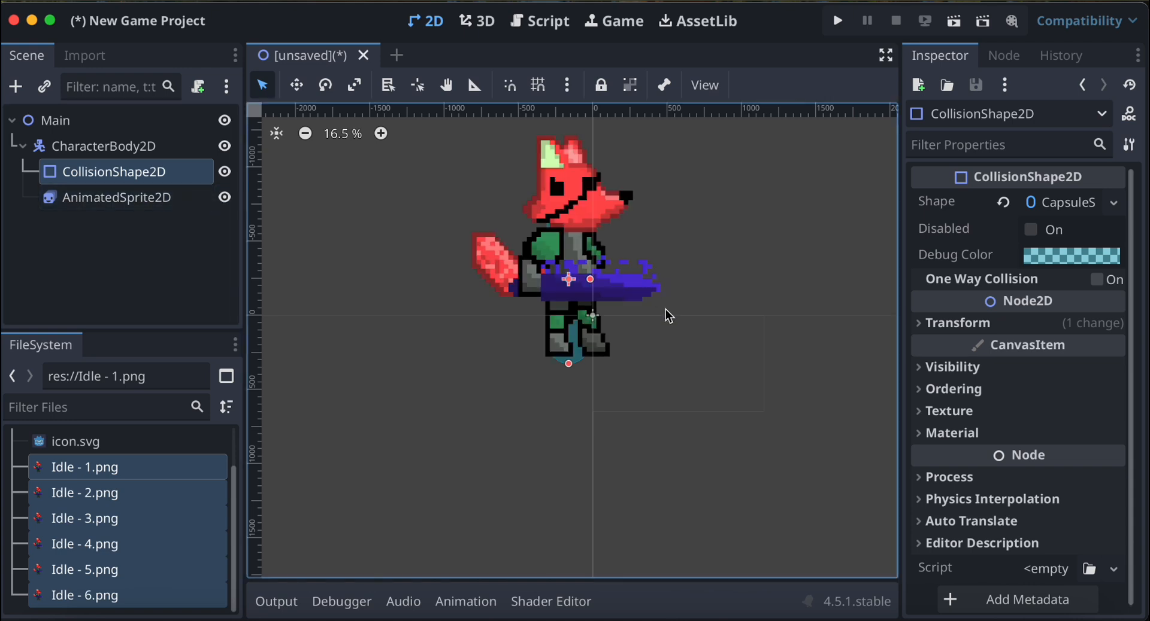
scroll(669, 316, "down", 2)
scroll(668, 316, "up", 5)
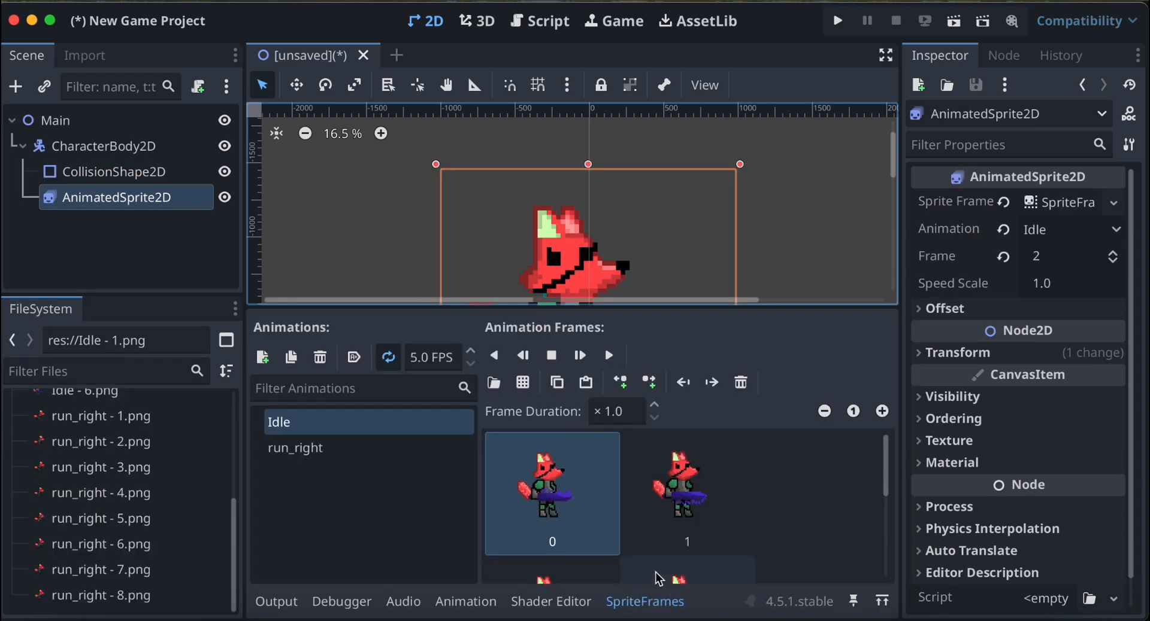
Add the images run_right - 1.png through run_right - 8.png as frames of the sprite's run_right animation.
left_click(409, 460)
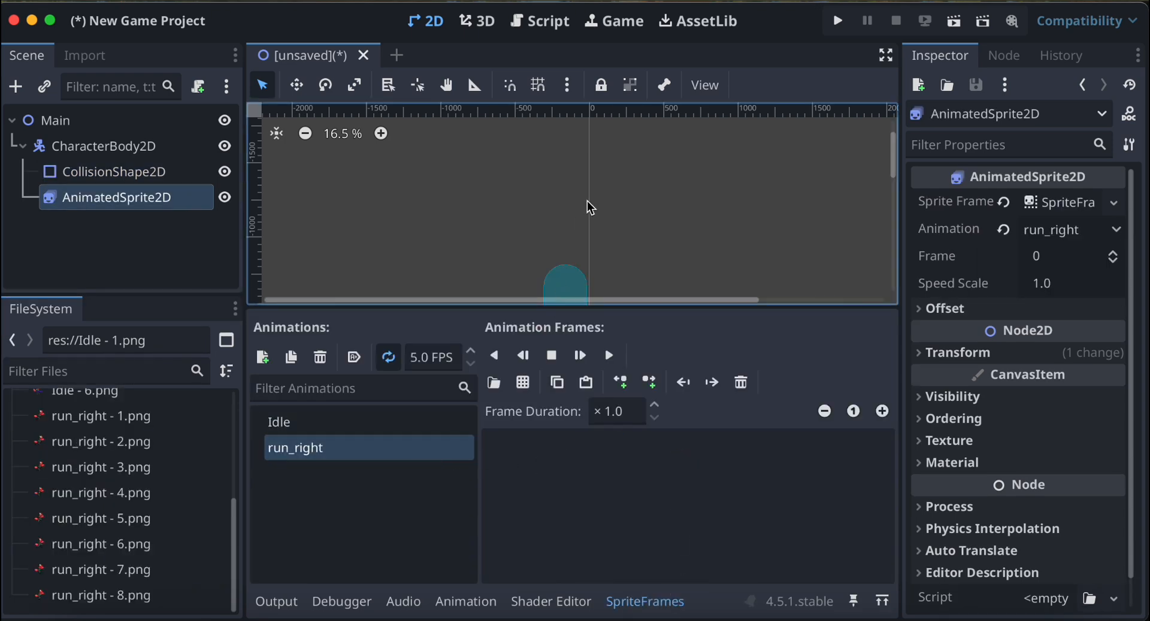
scroll(591, 208, "right", 1)
scroll(591, 208, "down", 1)
scroll(591, 208, "right", 1)
scroll(591, 207, "down", 4)
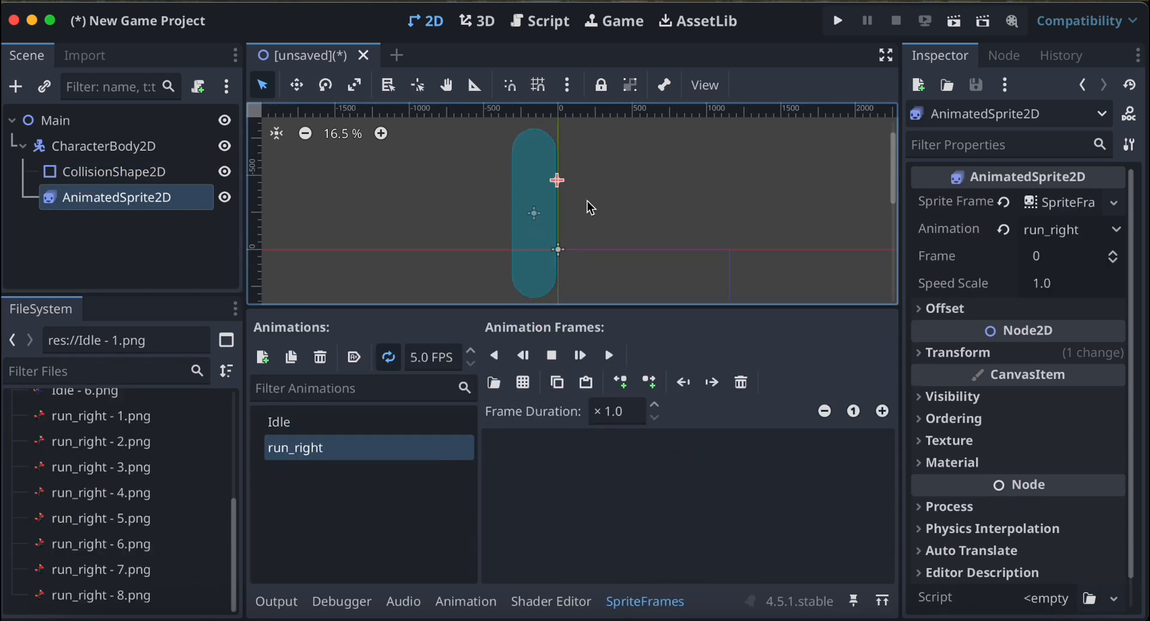
scroll(591, 208, "left", 1)
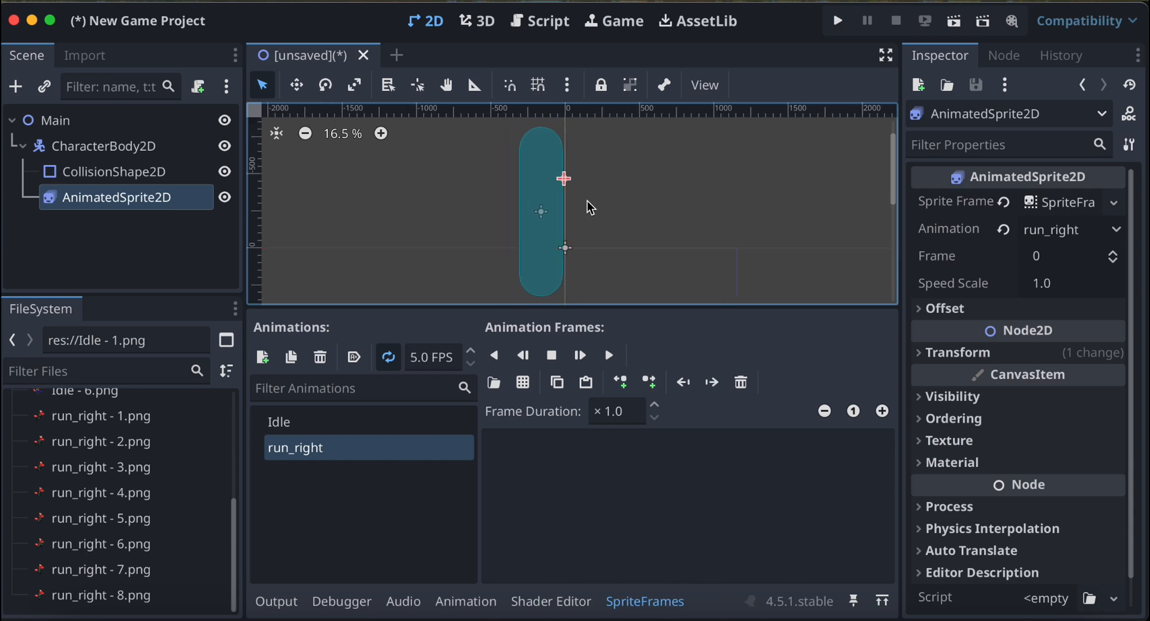
left_click(135, 417)
scroll(129, 503, "up", 5)
scroll(130, 508, "down", 5)
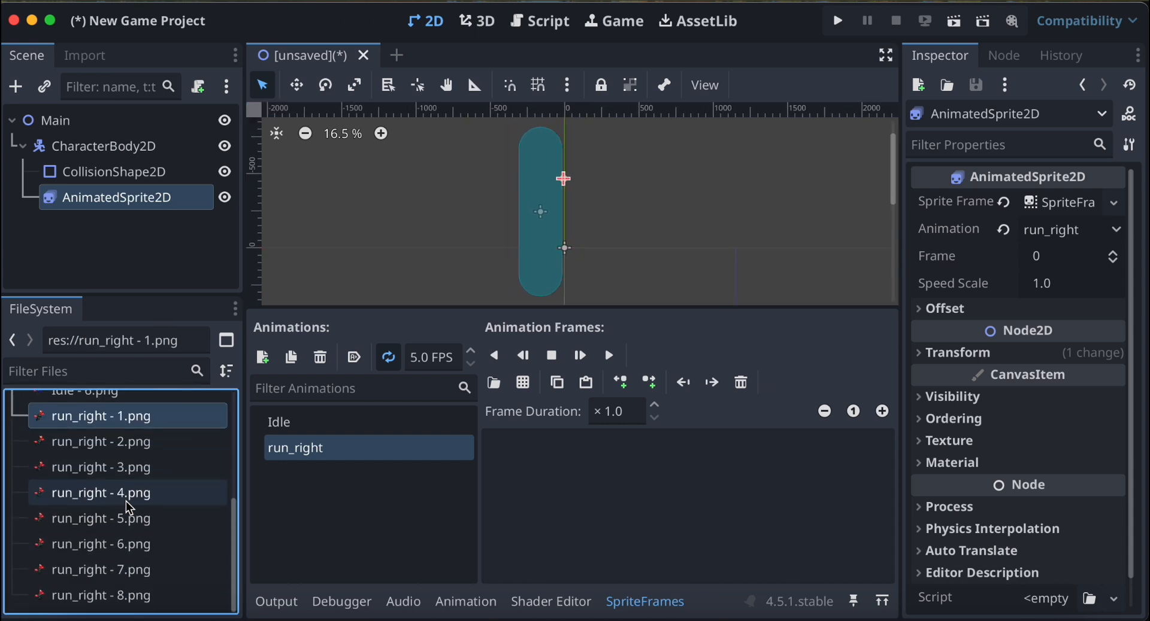
left_click(132, 596, "shift")
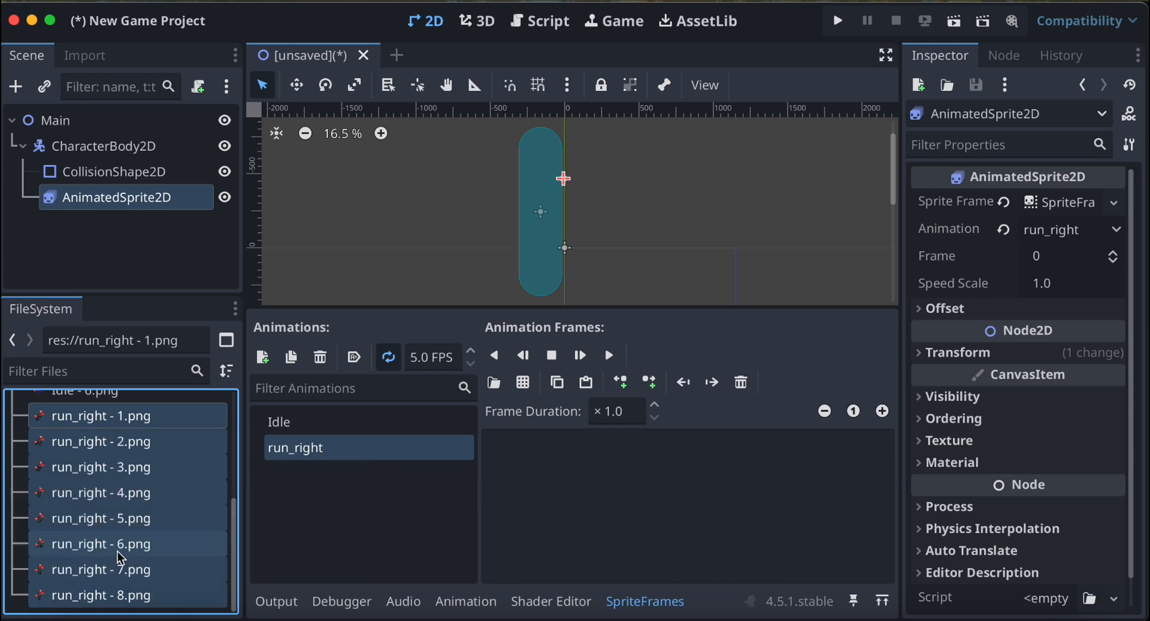
left_click_drag(120, 559, 578, 492)
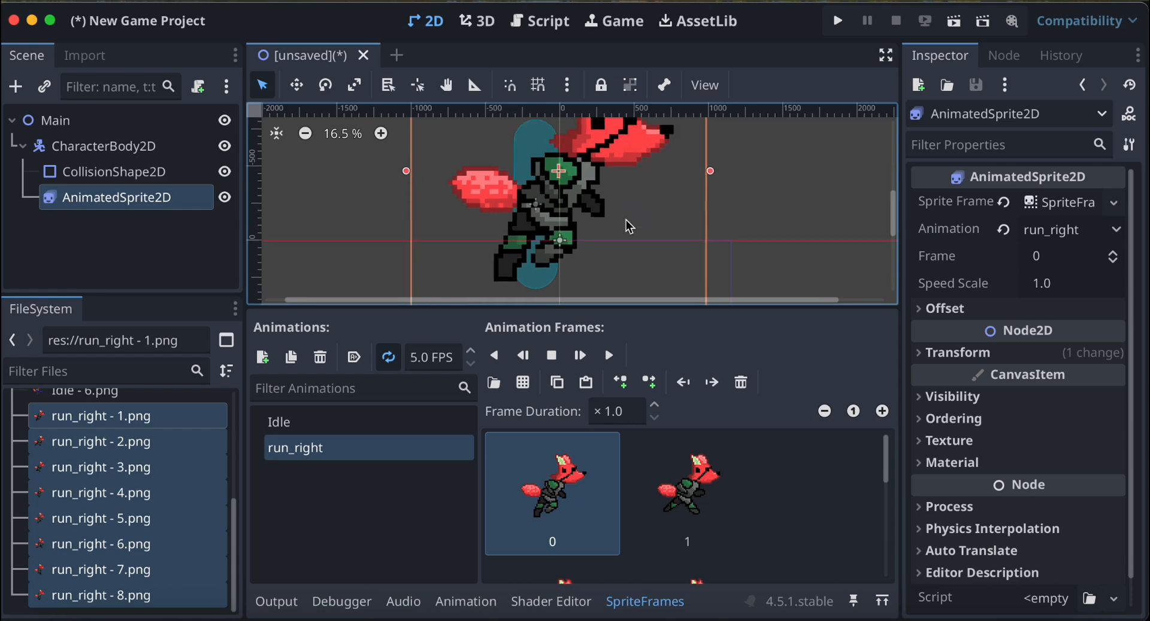
Preview the run_right animation on the whole fox sprite in the viewport and pause it.
scroll(629, 227, "up", 2)
scroll(629, 227, "right", 3)
scroll(628, 227, "down", 2)
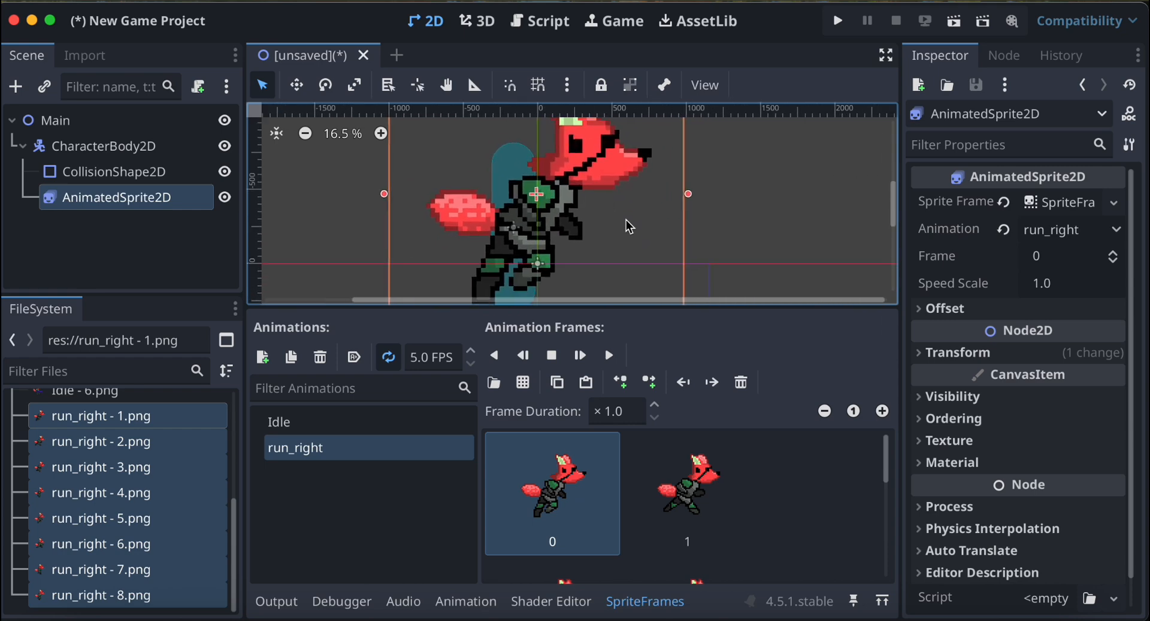
scroll(629, 227, "up", 1)
scroll(629, 227, "left", 1)
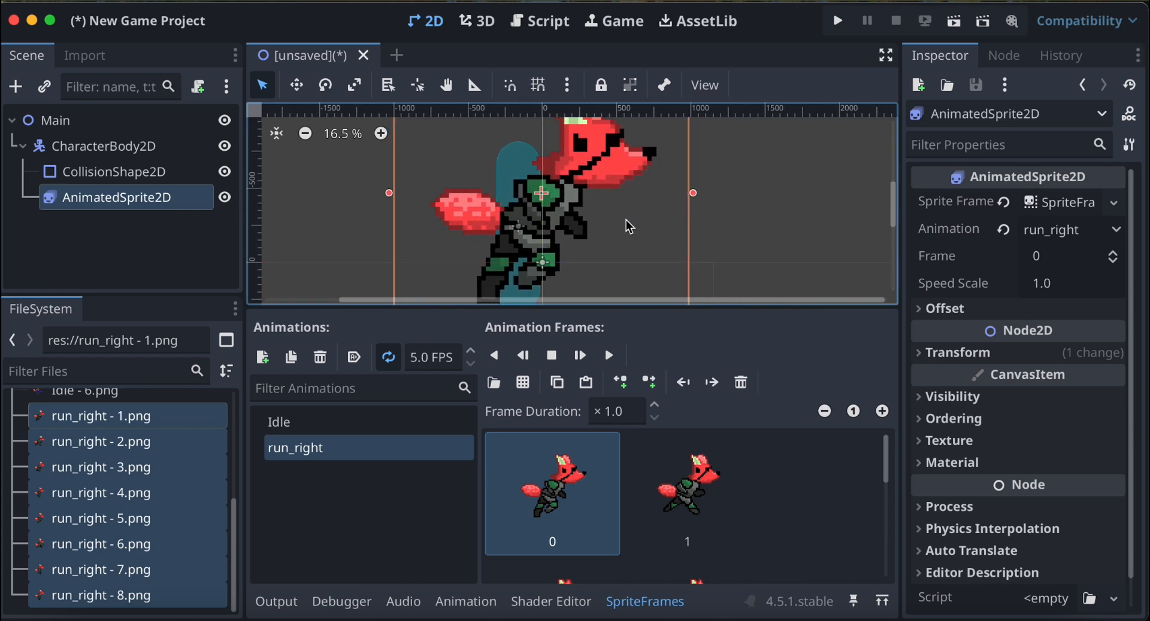
scroll(629, 227, "down", 5, "ctrl")
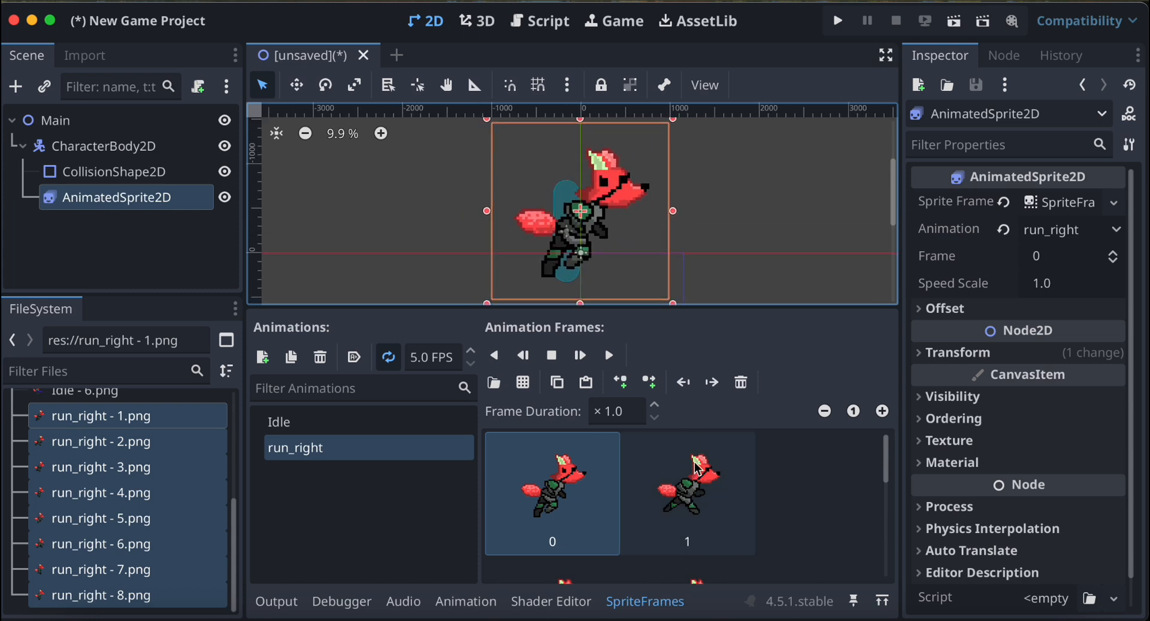
left_click(612, 357)
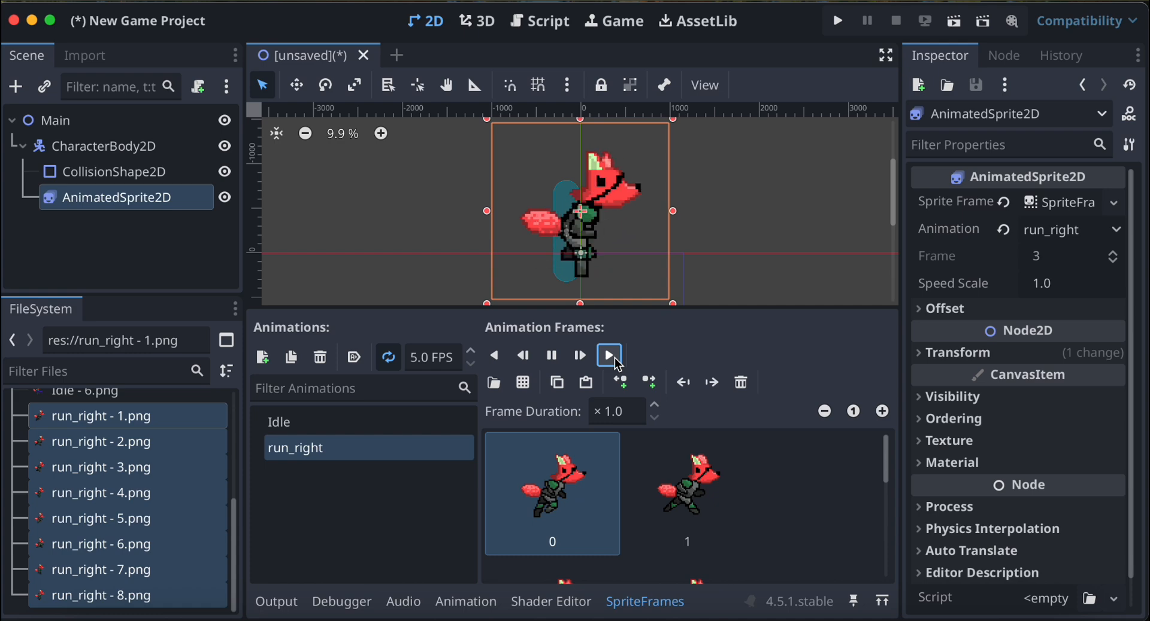
left_click(557, 357)
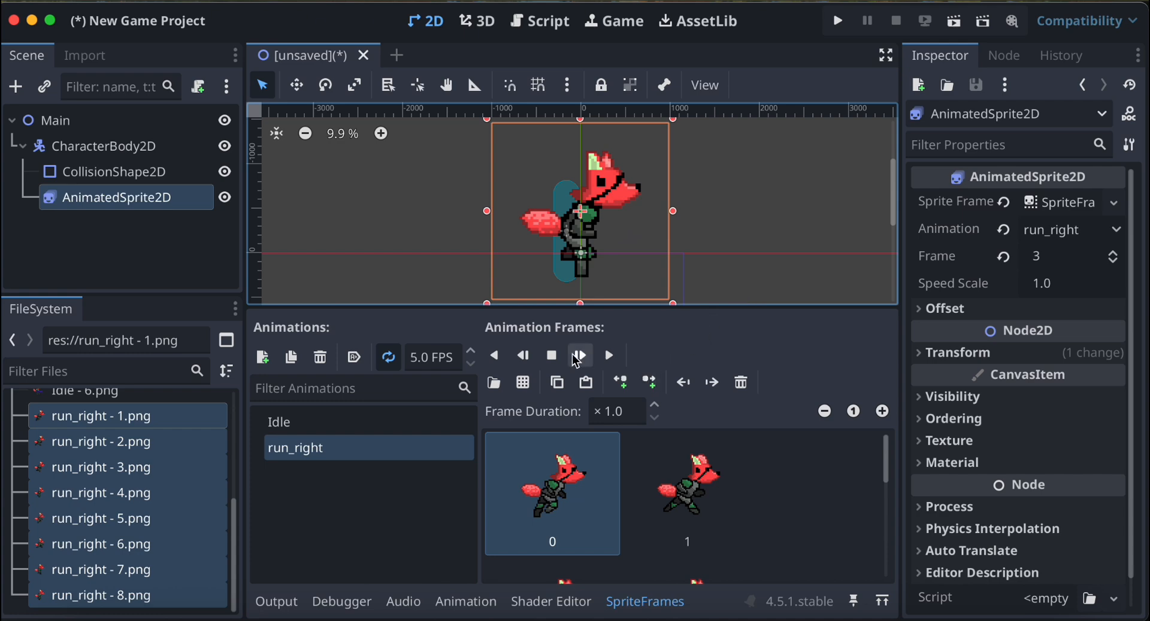
Try a speed of 10 FPS for the run_right animation and preview it on the fox sprite.
left_click(428, 361)
double_click(427, 363)
type("1")
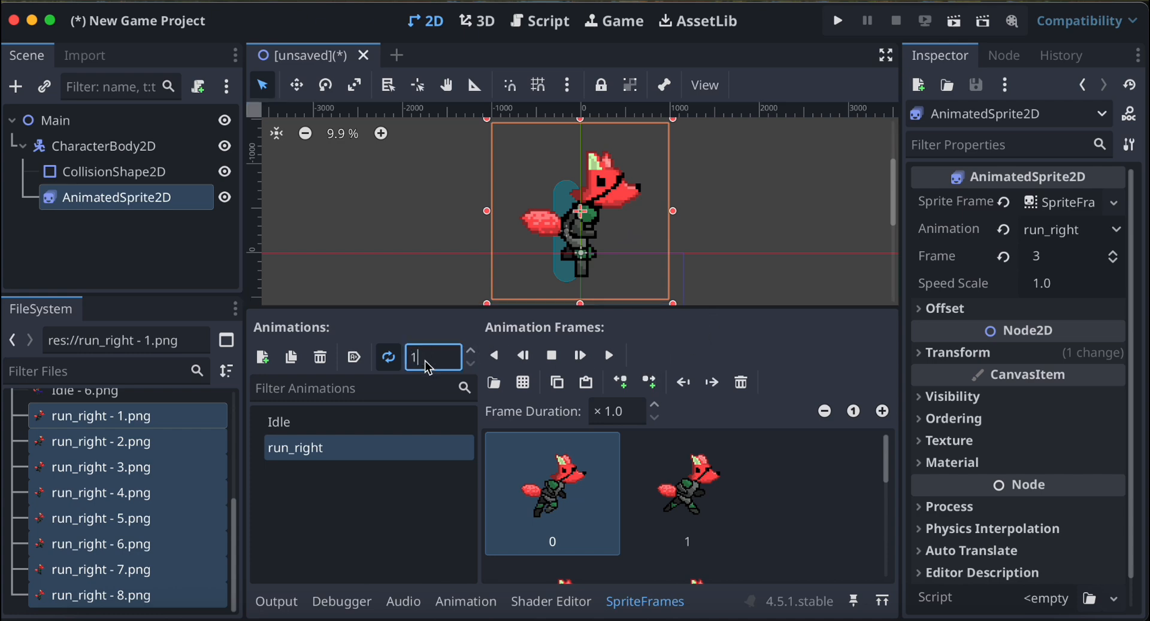
type("0")
left_click(559, 359)
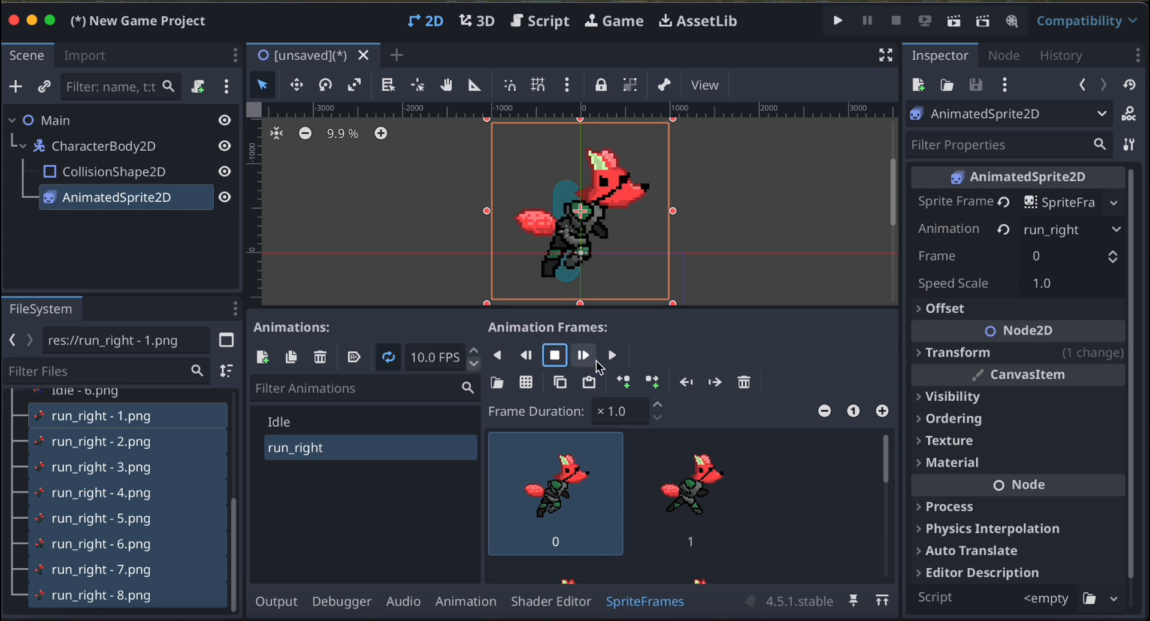
left_click(611, 358)
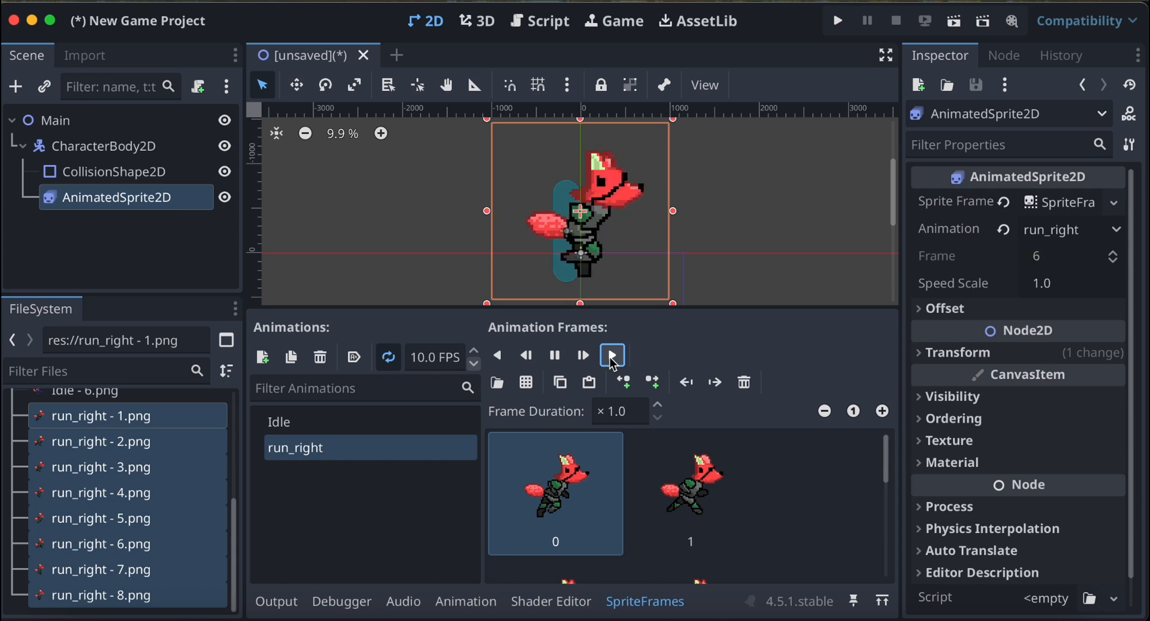
left_click(555, 357)
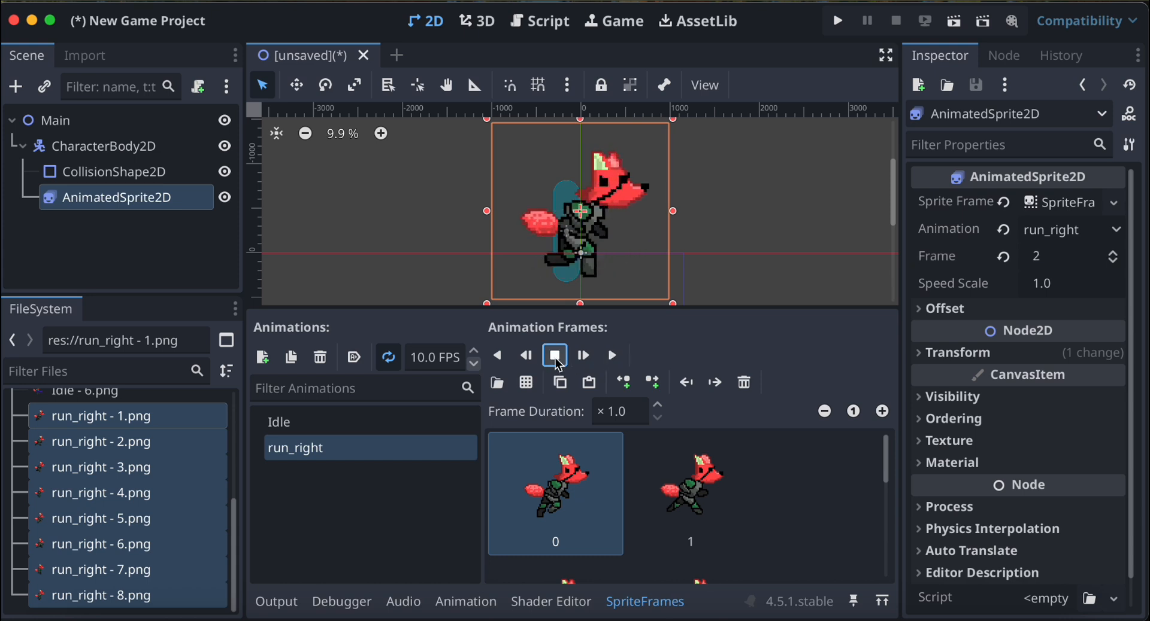
Set the run_right animation speed to 12.5 FPS, preview it on the fox sprite and pause it.
double_click(430, 360)
type("12.5")
left_click(613, 356)
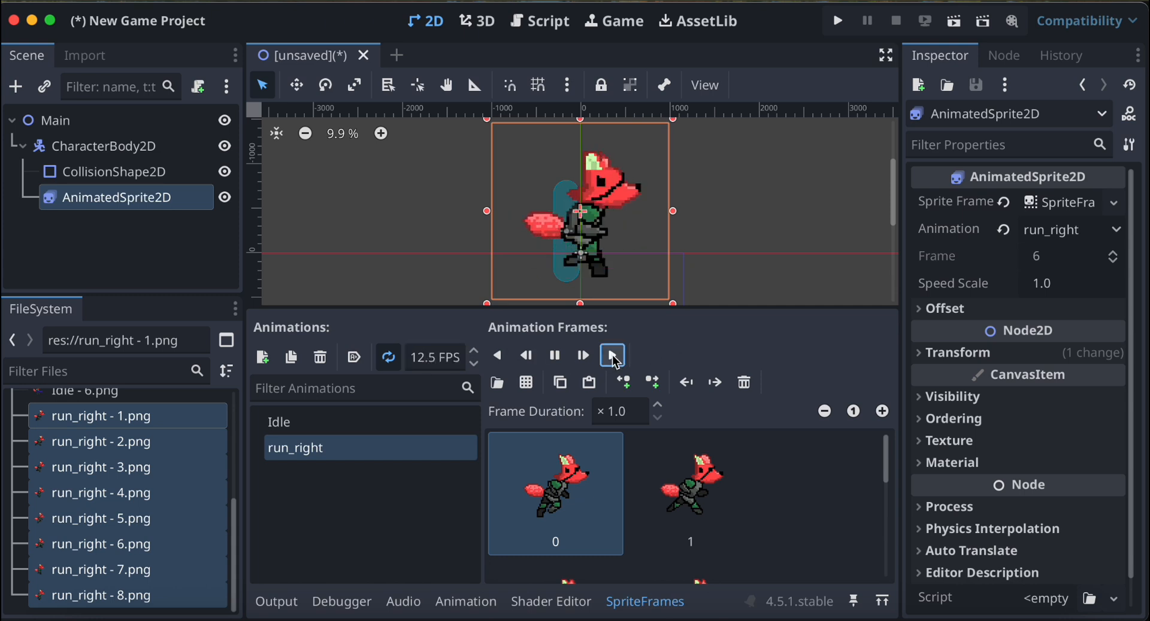
left_click(554, 356)
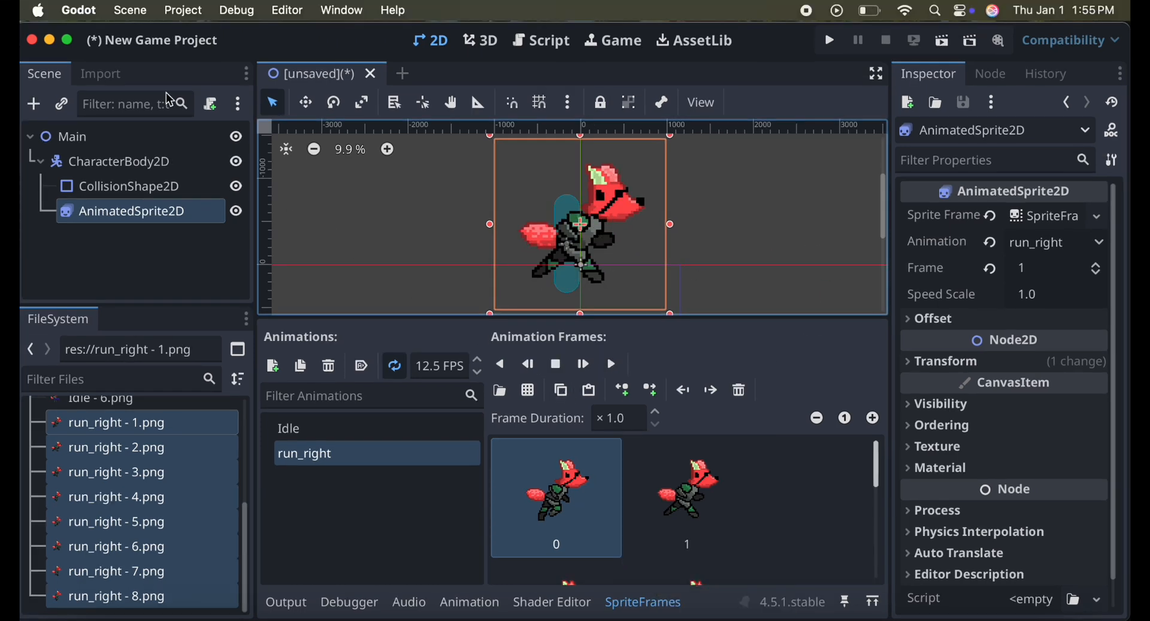
Add a new input action named run_right to the project's input map.
left_click(179, 18)
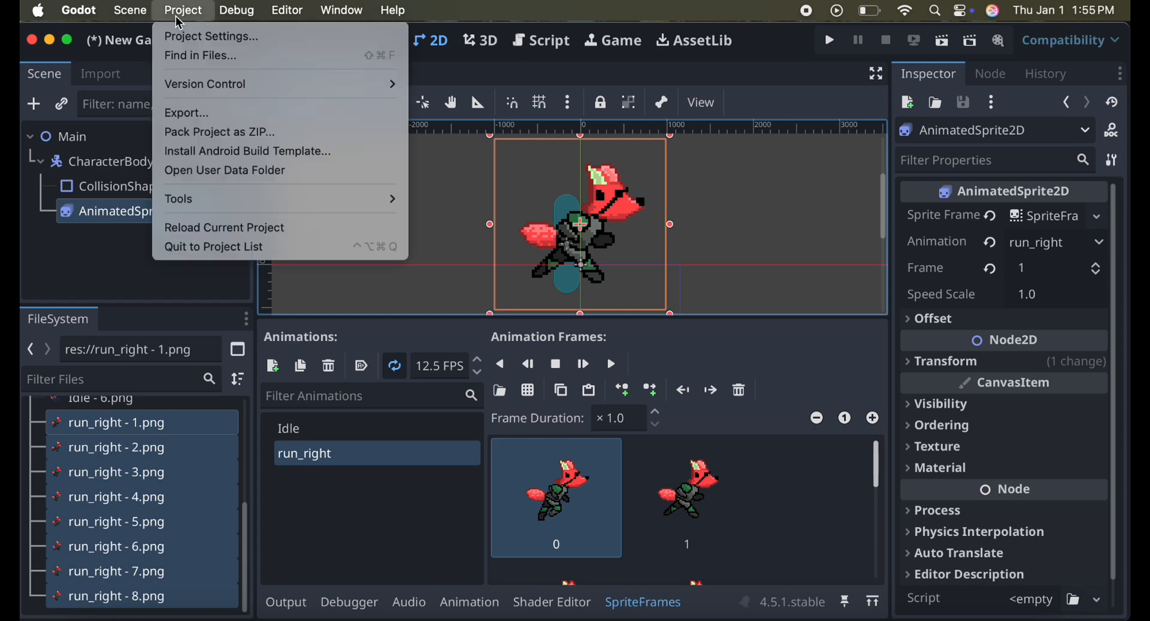
left_click(180, 36)
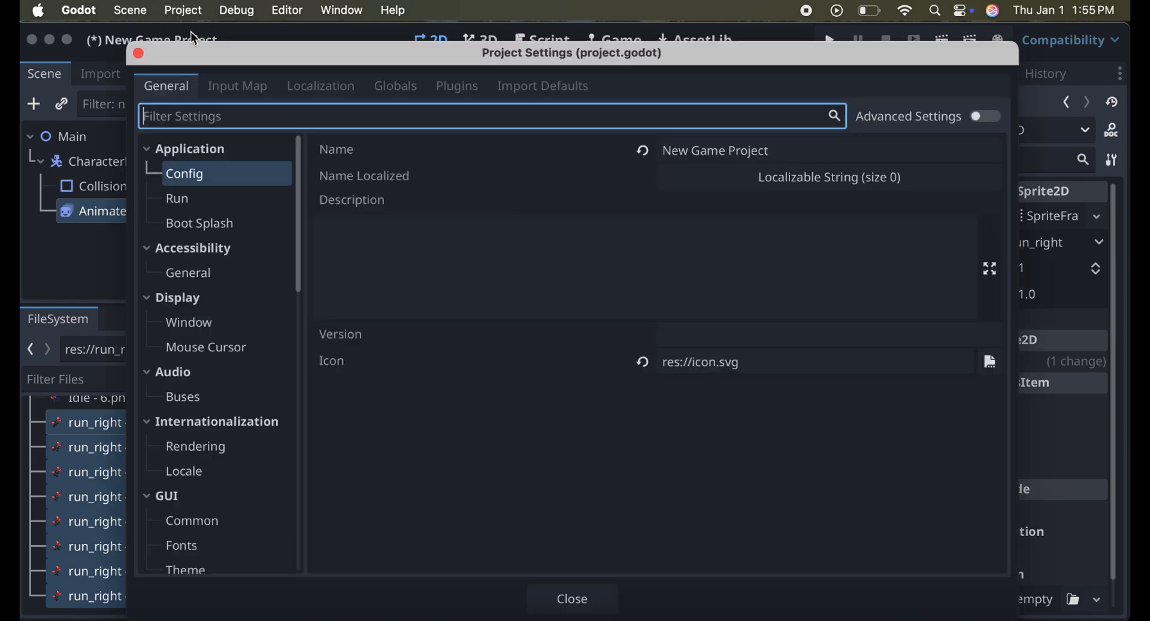
left_click(235, 85)
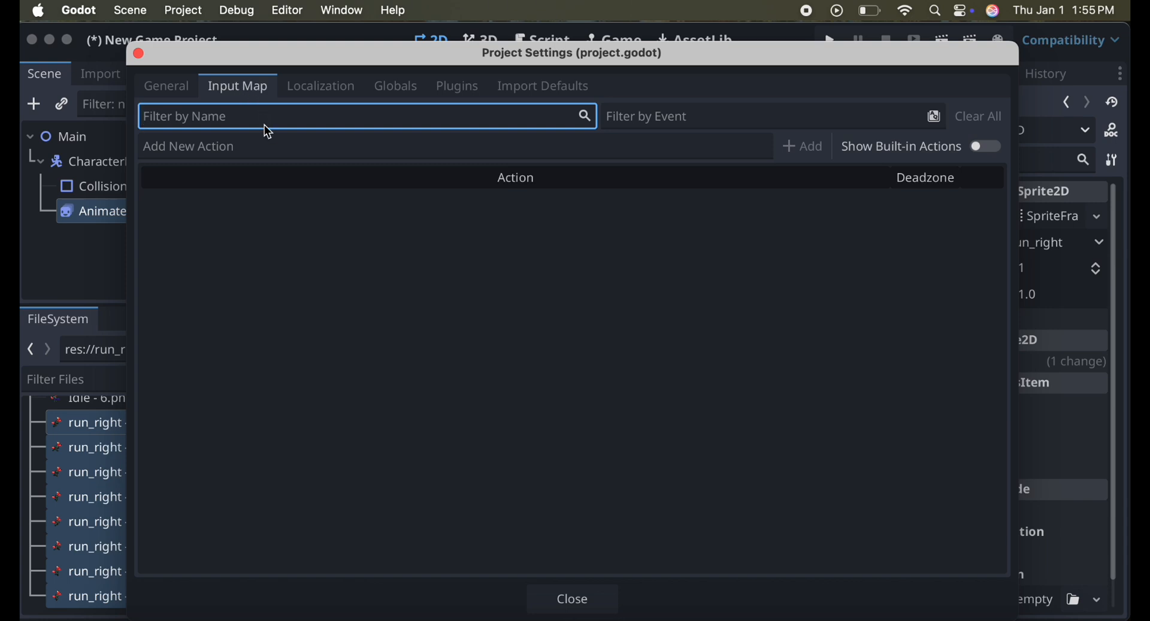
left_click(229, 150)
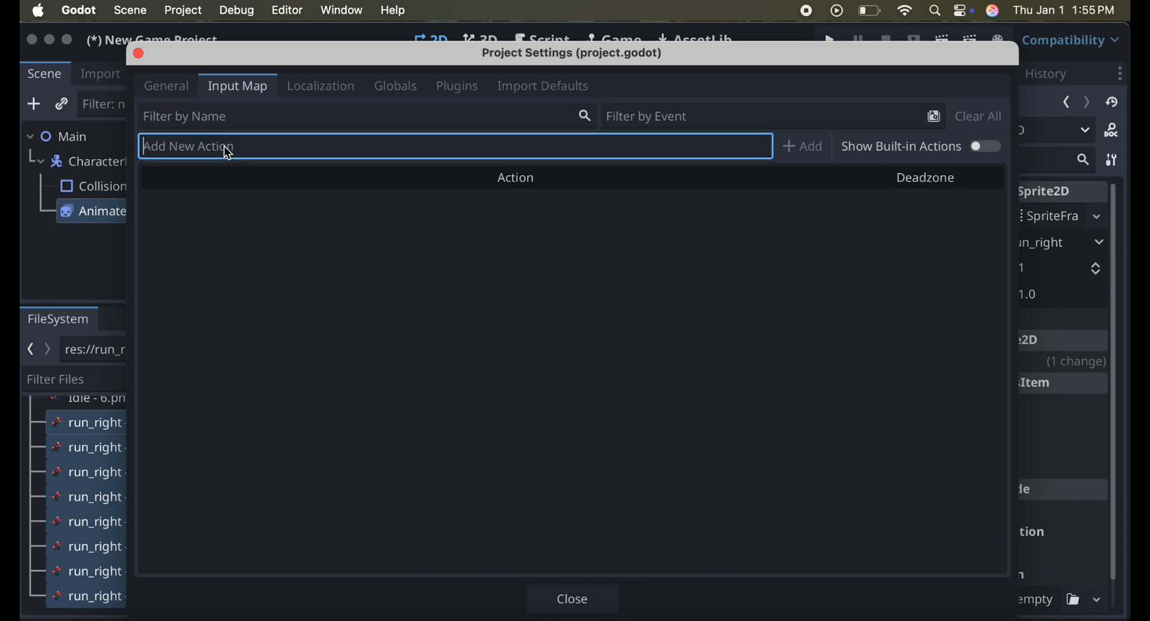
type("run_right")
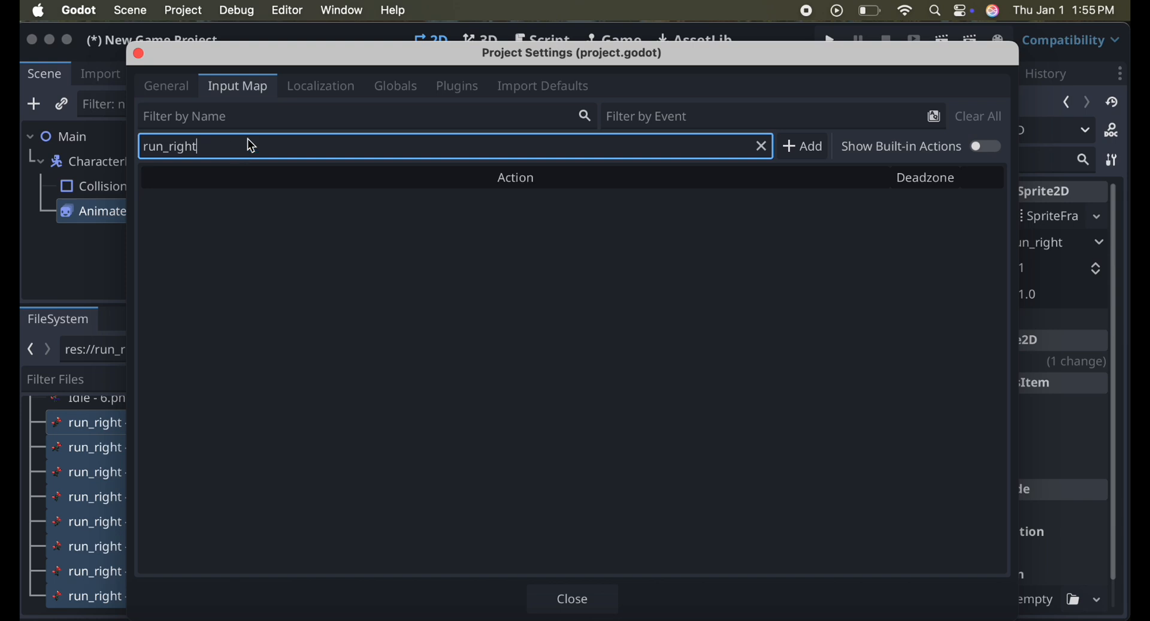
left_click(803, 146)
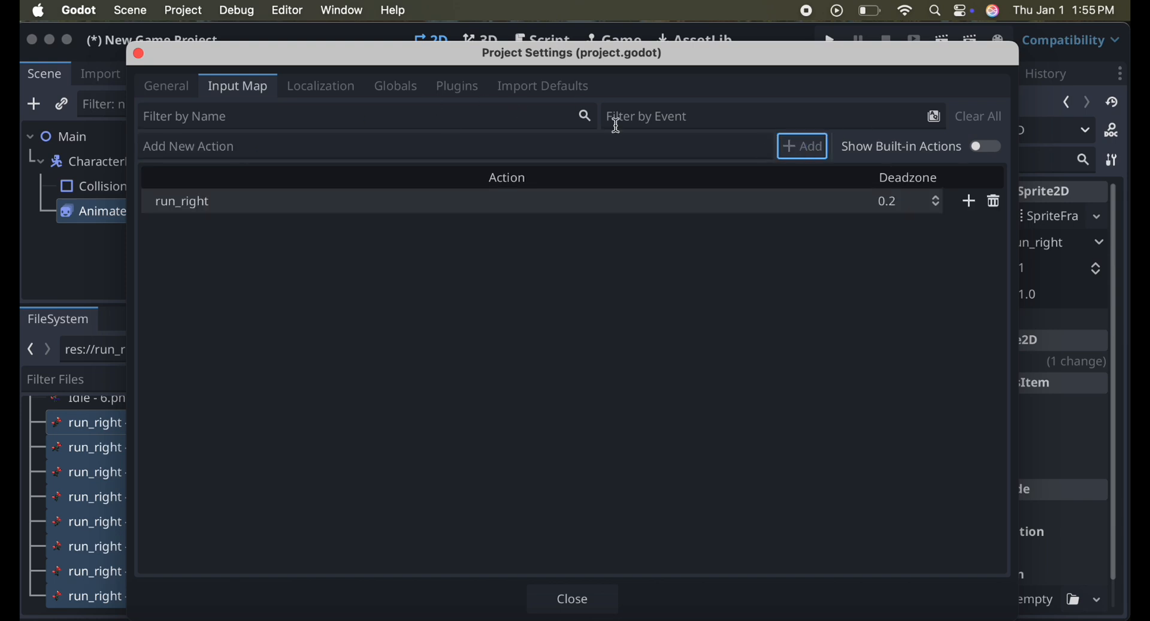
Add a second input action named run_left to the input map.
left_click(270, 146)
type("run_")
key("BackSpace")
key("BackSpace")
key("BackSpace")
key("BackSpace")
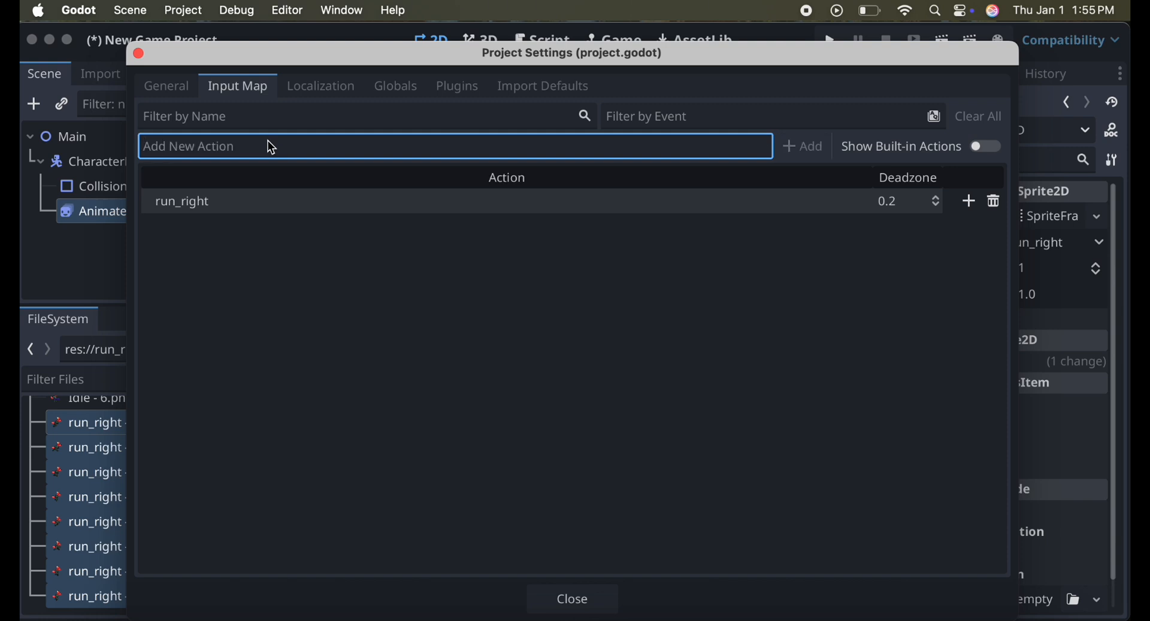
type("run")
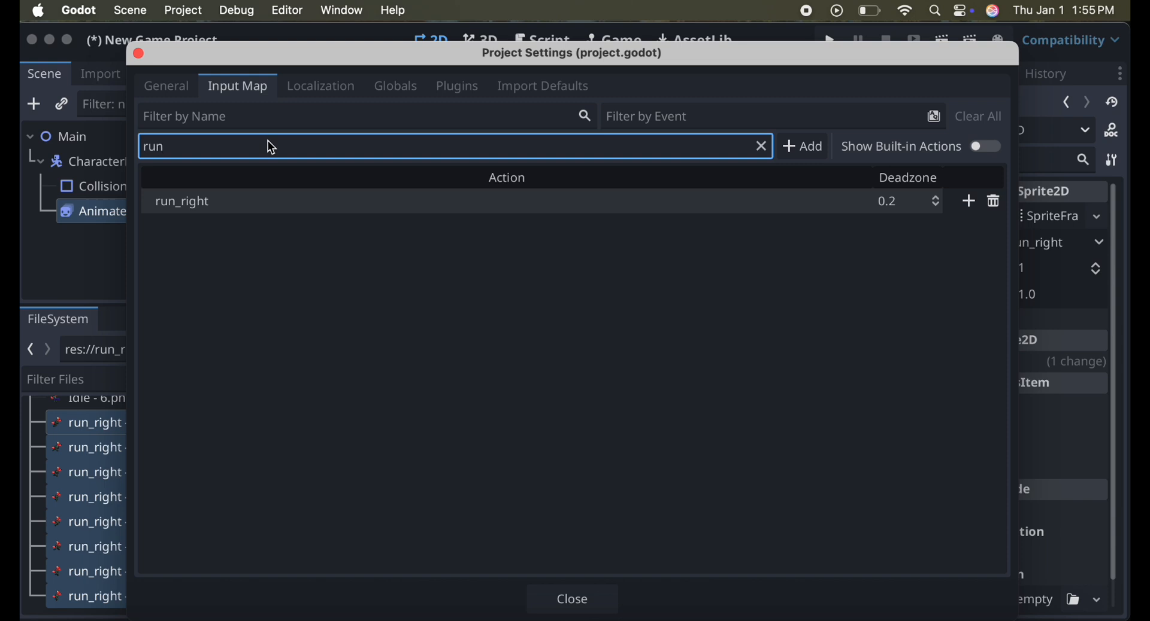
type("_left")
left_click(803, 148)
Add a third input action named jump to the input map.
left_click(221, 155)
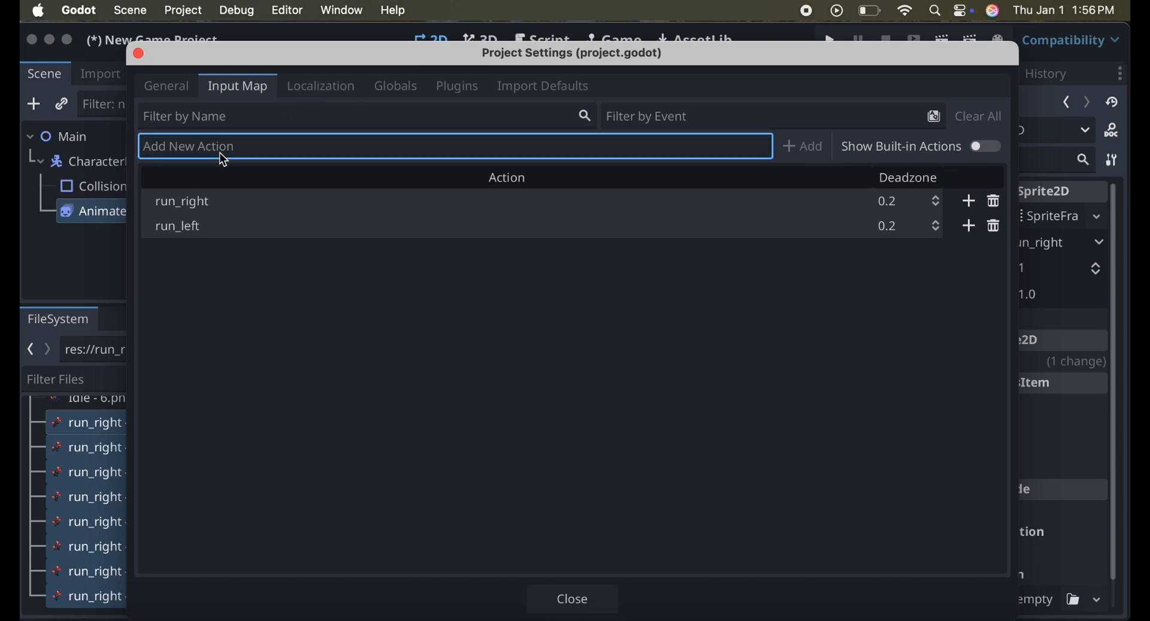
type("jump")
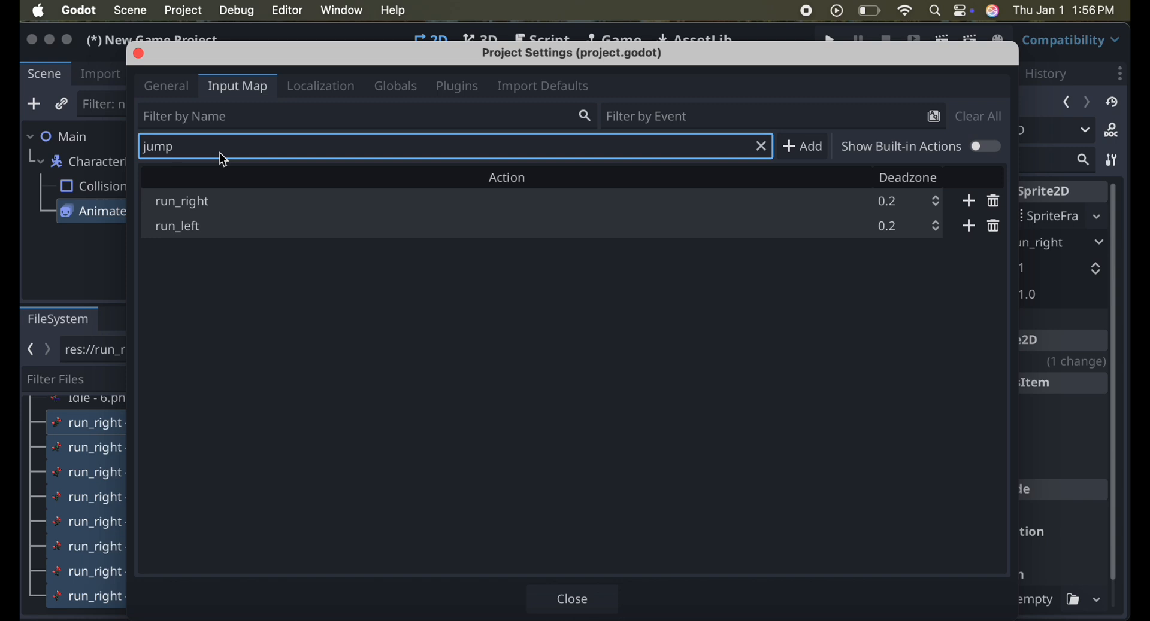
key("Return")
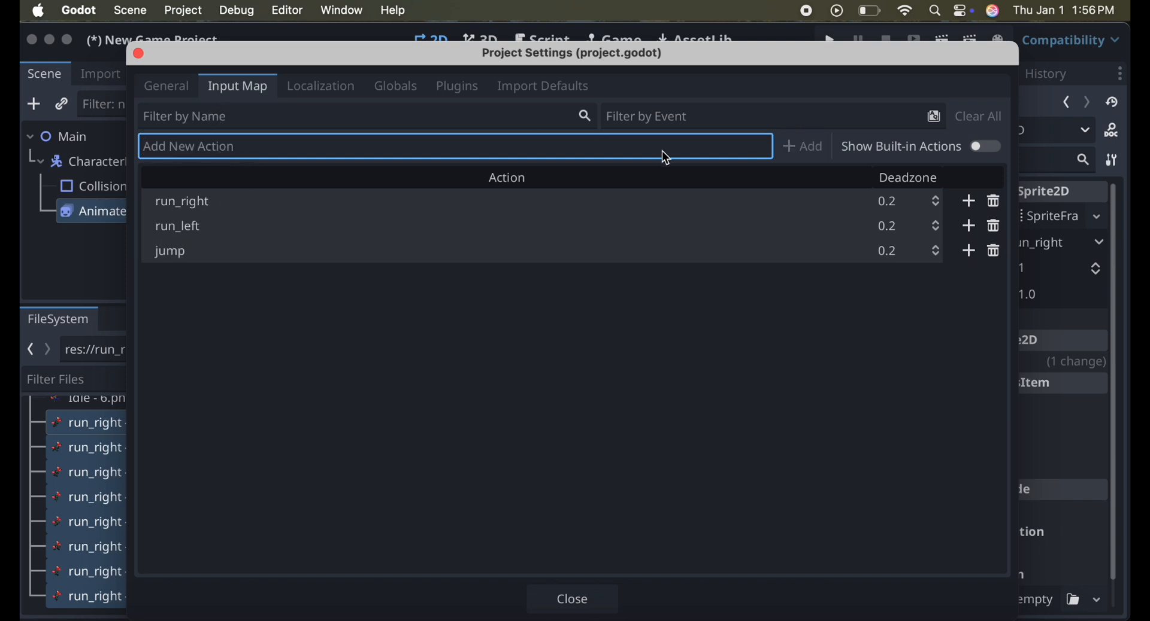
Bind the physical D key to the run_right action and the physical A key to run_left.
left_click(972, 202)
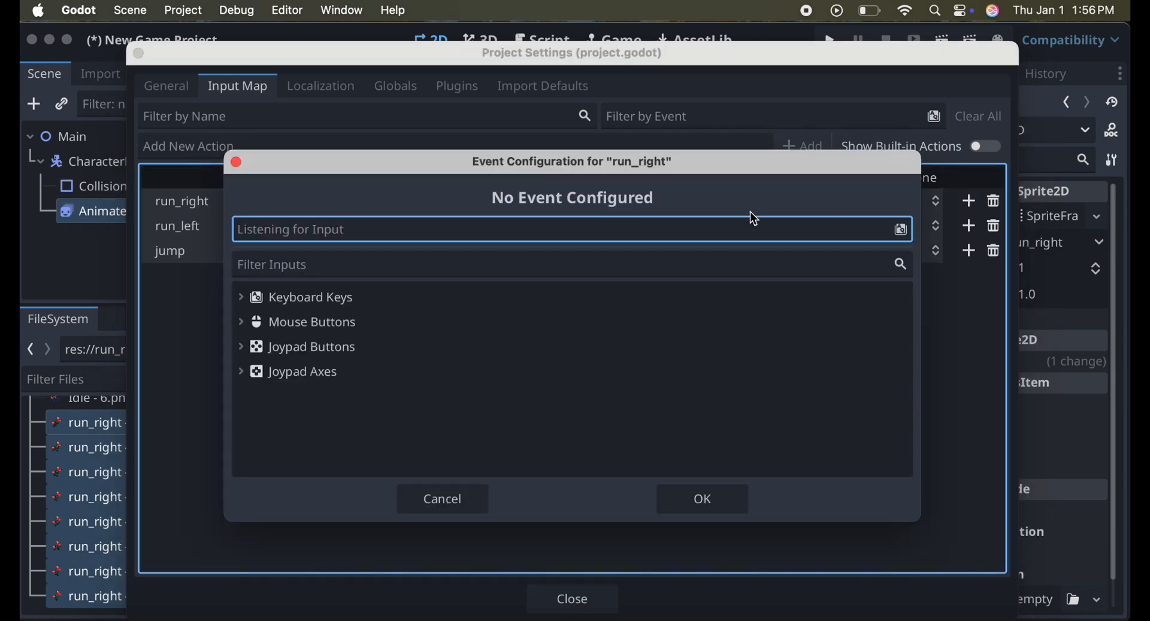
key("d")
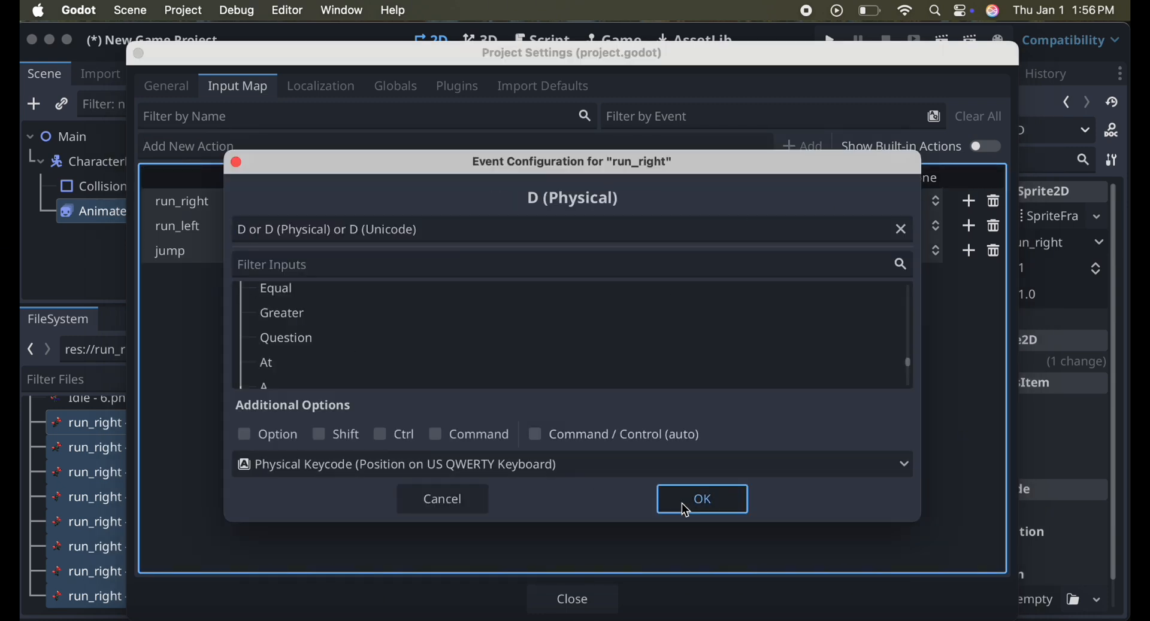
left_click(683, 503)
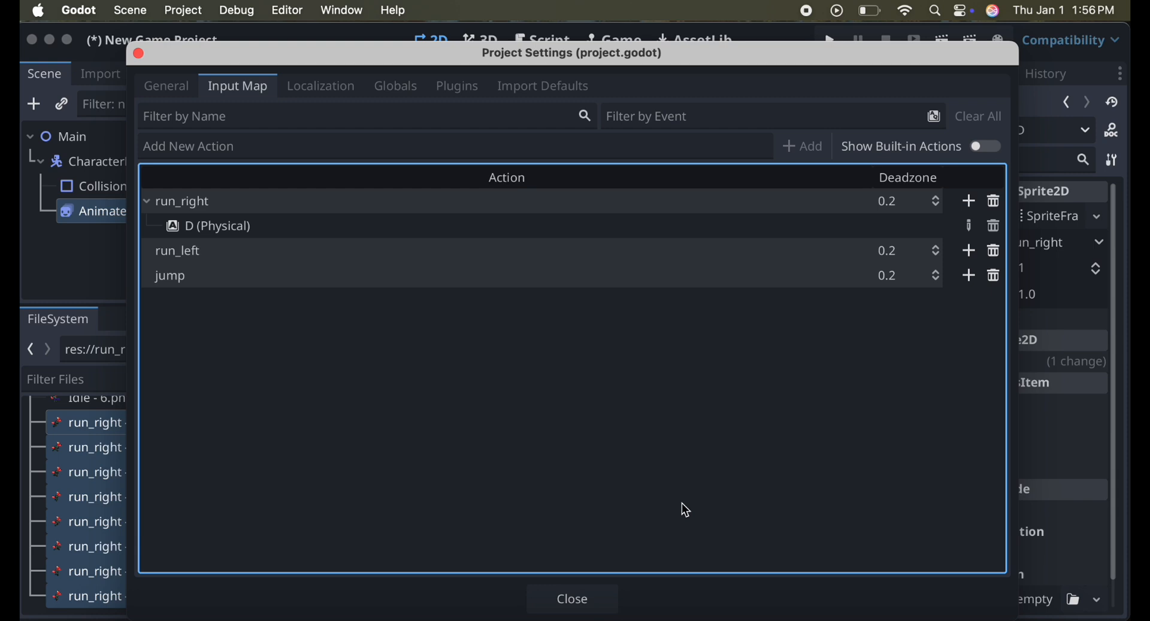
left_click(970, 252)
key("a")
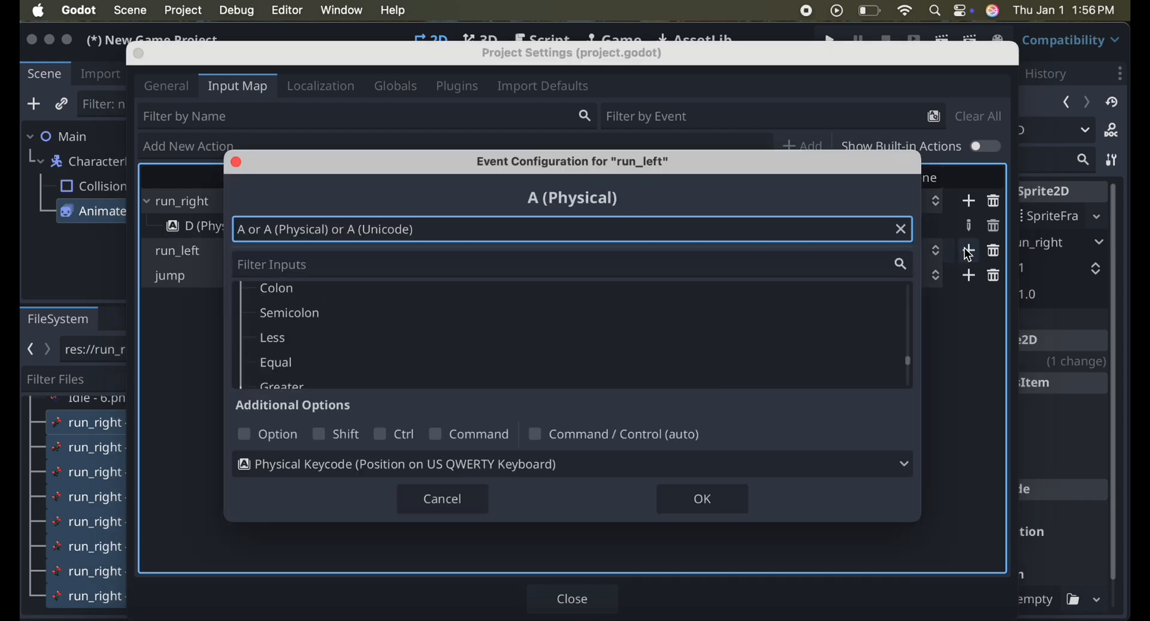
left_click(709, 489)
Bind the physical Space key to the jump action.
double_click(484, 301)
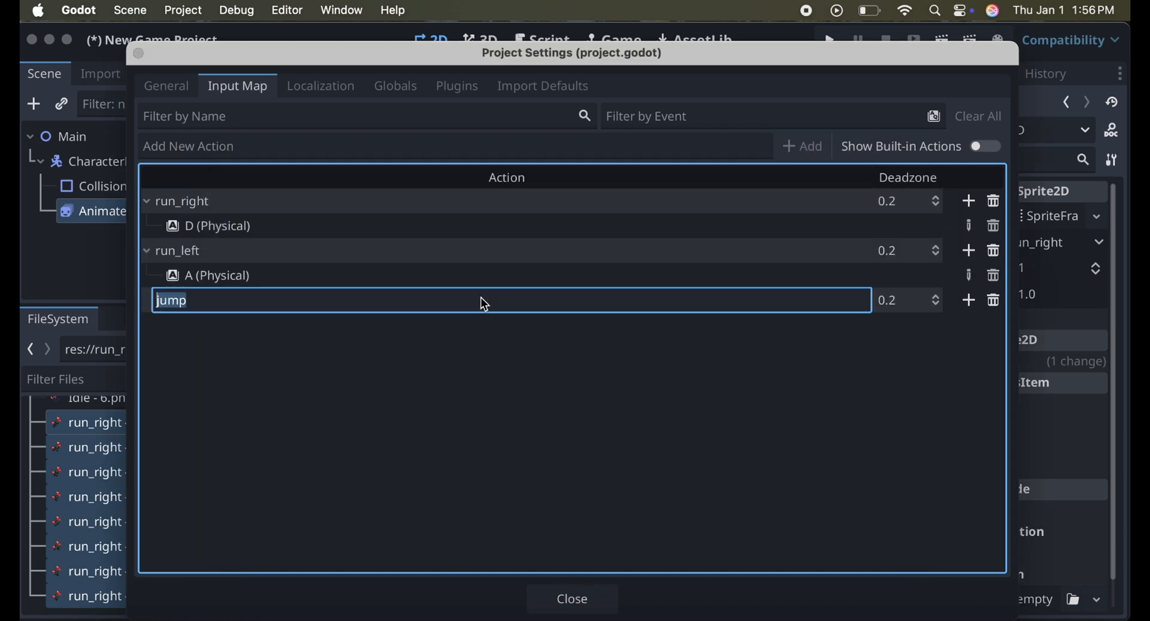
left_click(970, 301)
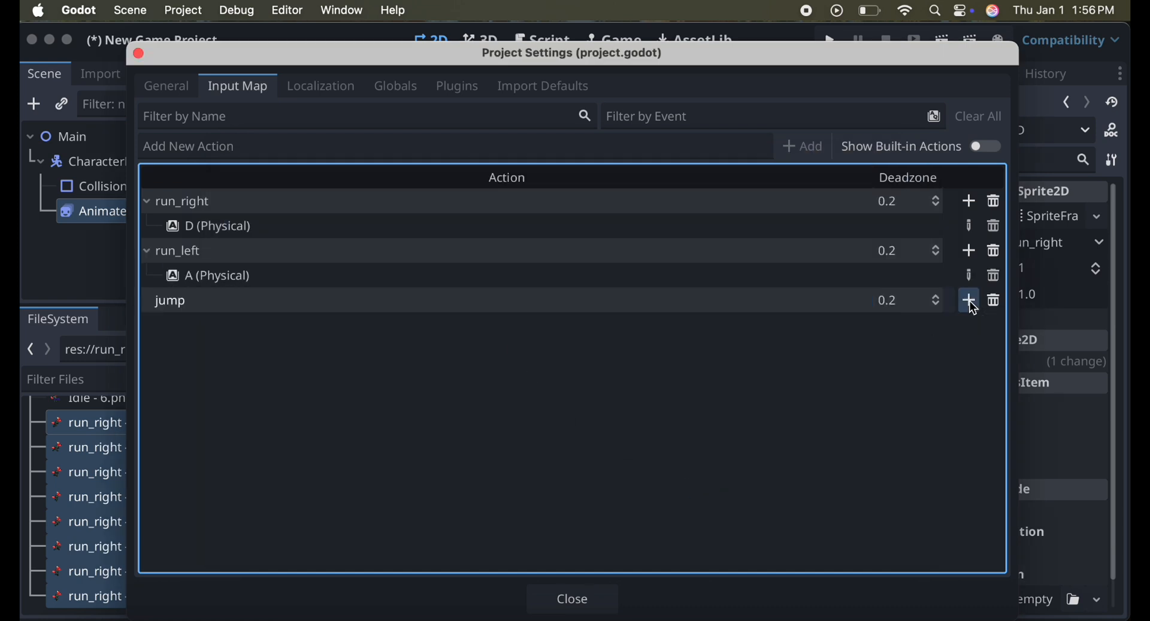
left_click(970, 302)
key("space")
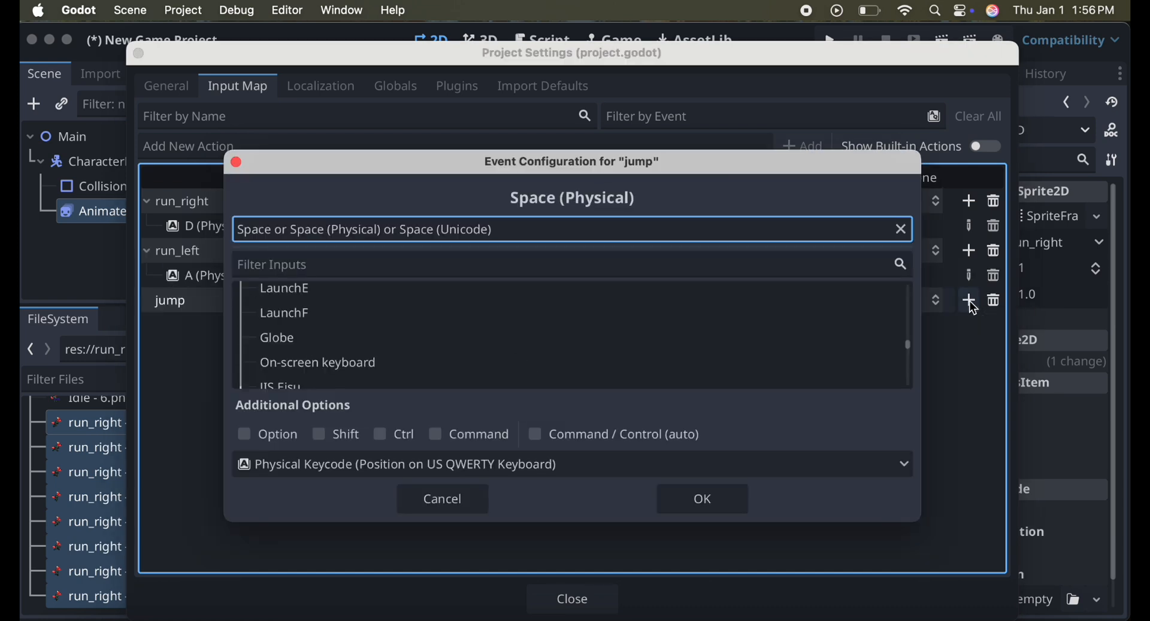
left_click(719, 502)
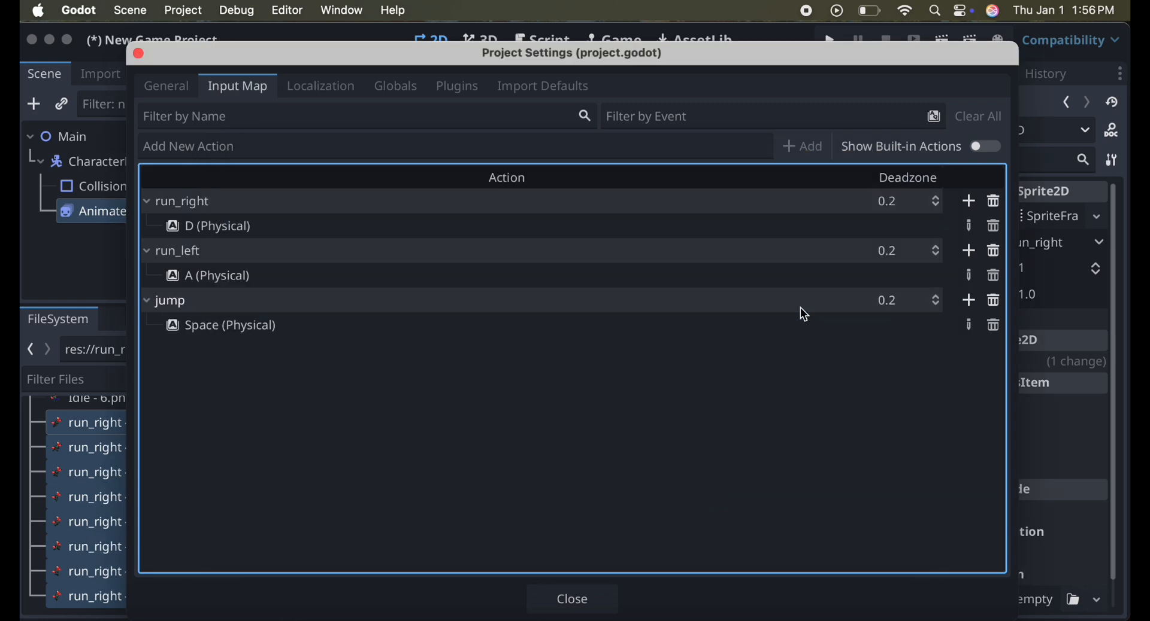
Close the project settings and save the scene as main.tscn in the res:// folder.
left_click(573, 598)
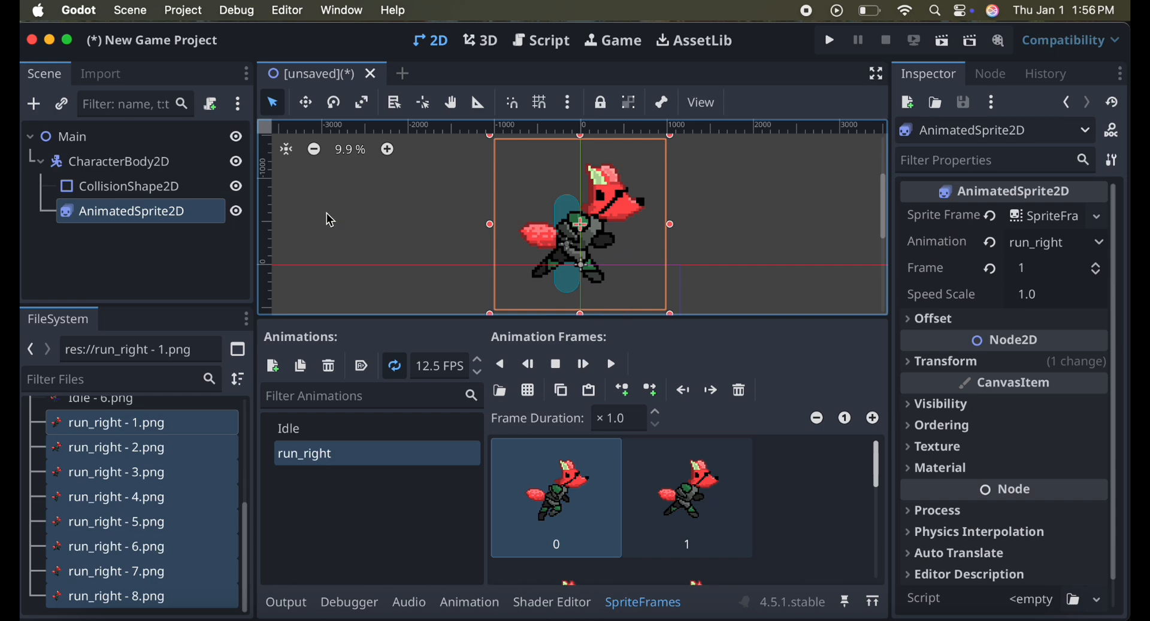
key("super+s")
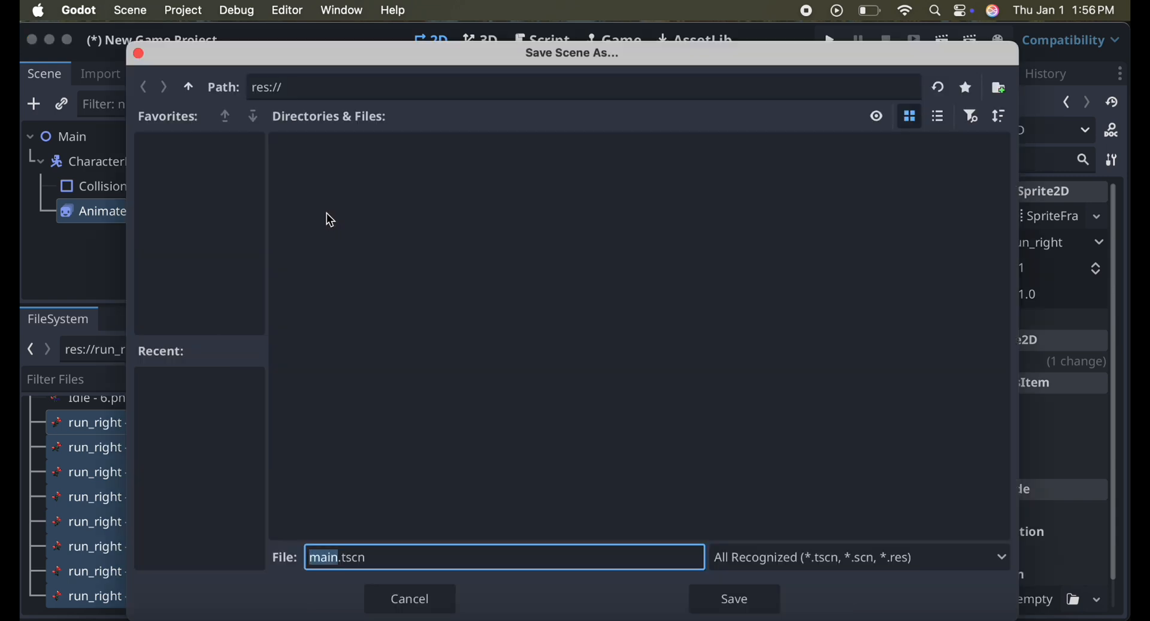
left_click(734, 599)
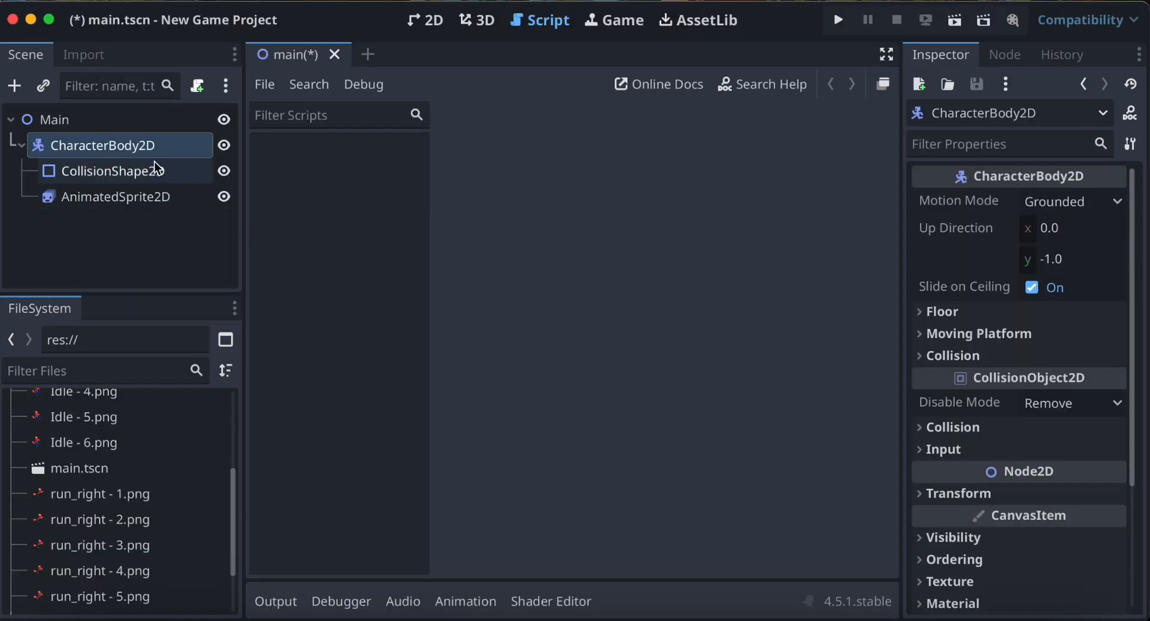
Attach a new GDScript to the CharacterBody2D node at res://character_body_2d.gd, using the CharacterBody2D: Basic Movement template.
left_click(144, 123)
left_click(148, 148)
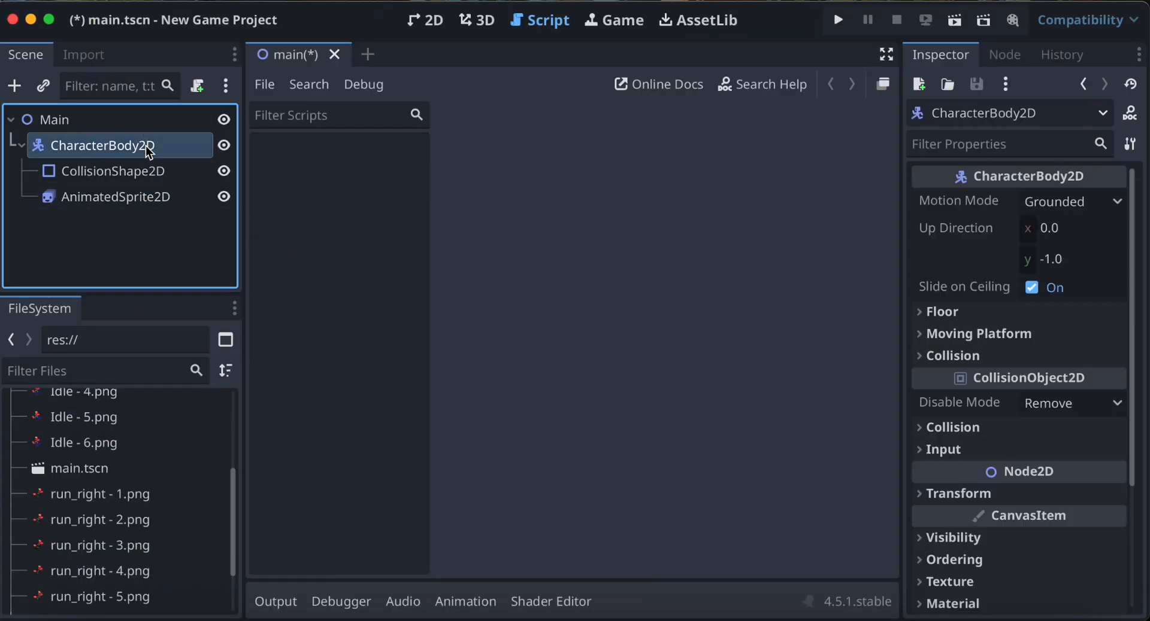
right_click(166, 149)
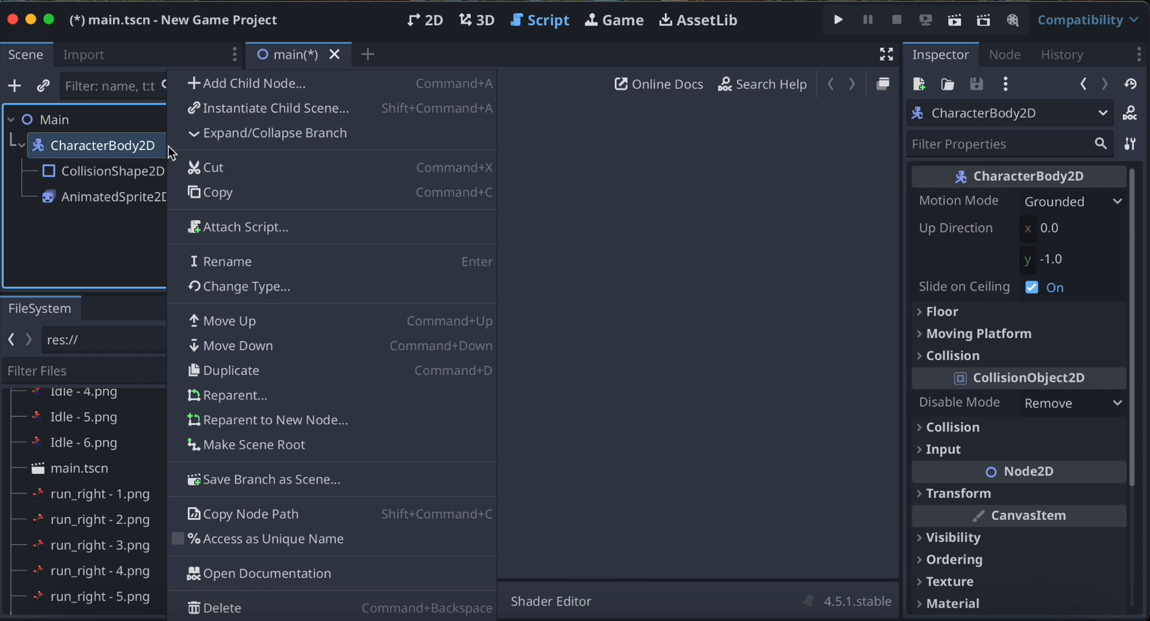
left_click(267, 229)
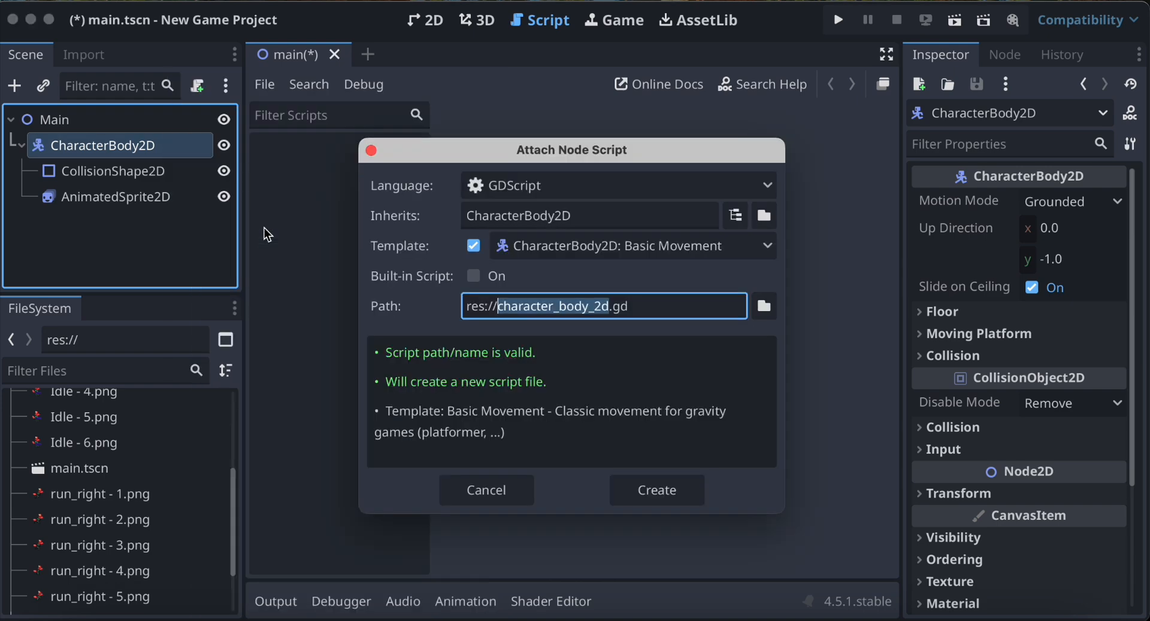
left_click(512, 187)
left_click(512, 206)
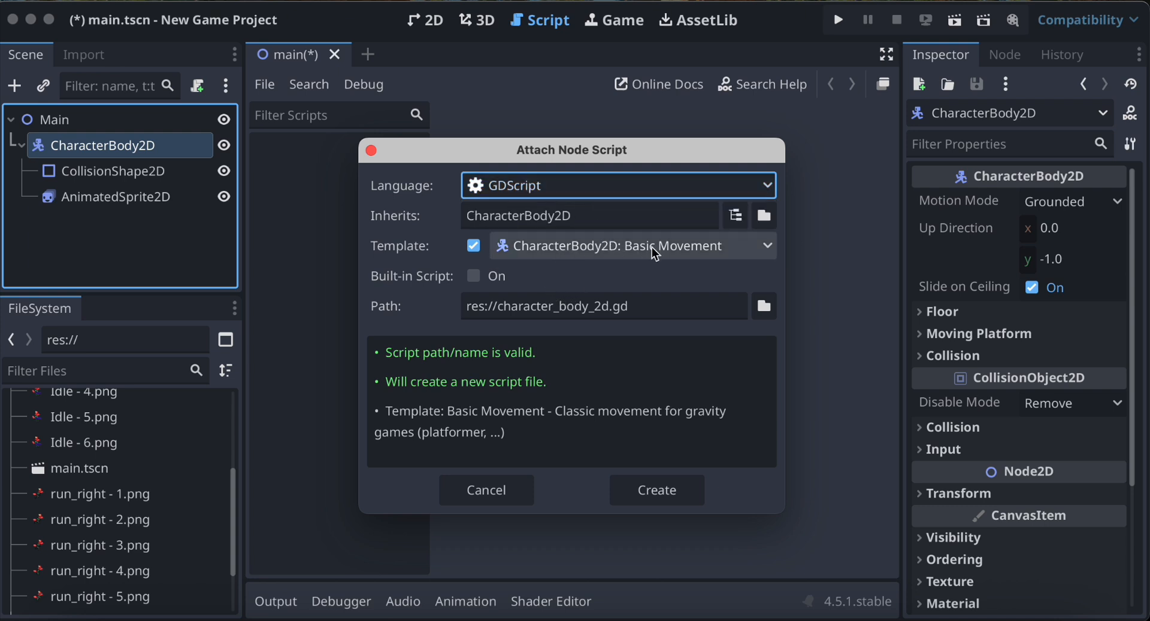
left_click(620, 256)
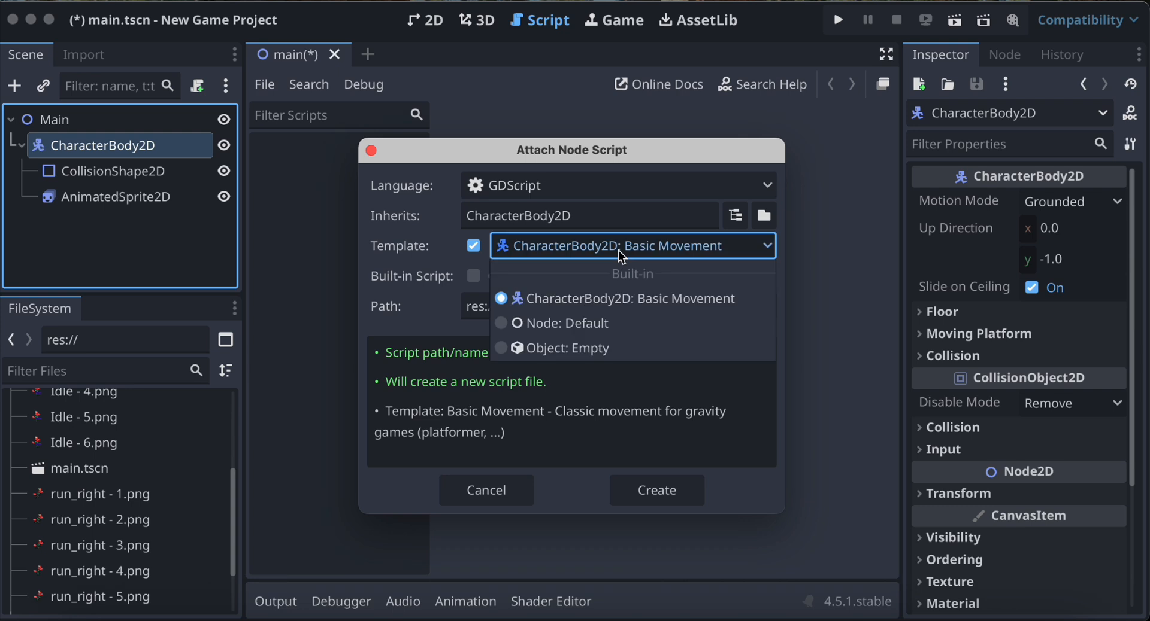
left_click(614, 296)
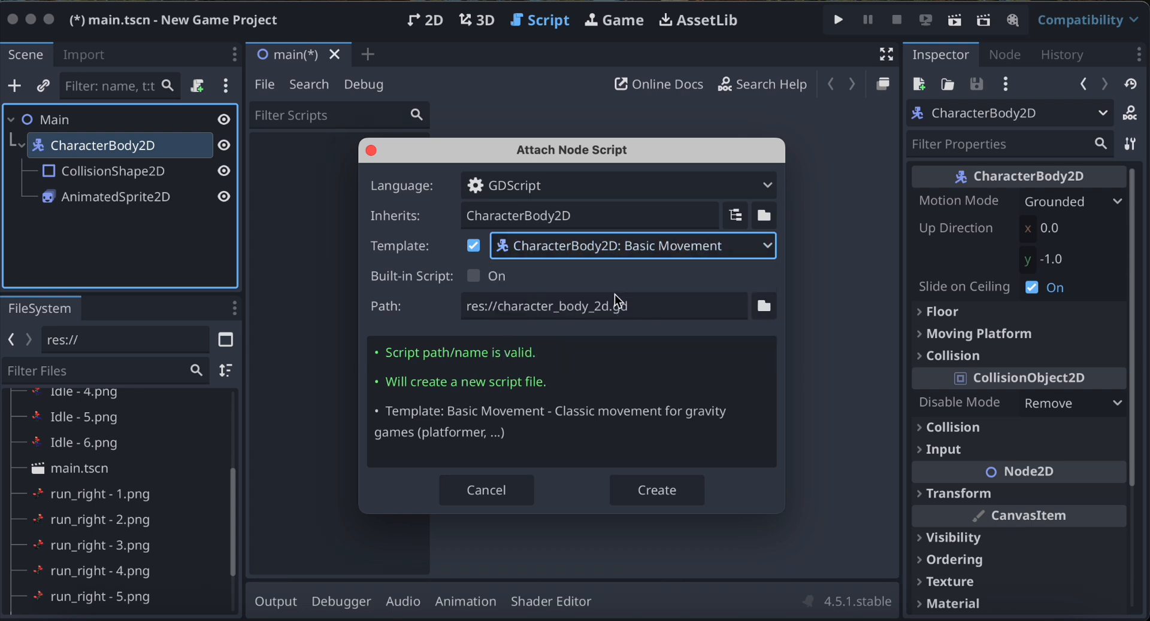
left_click(652, 488)
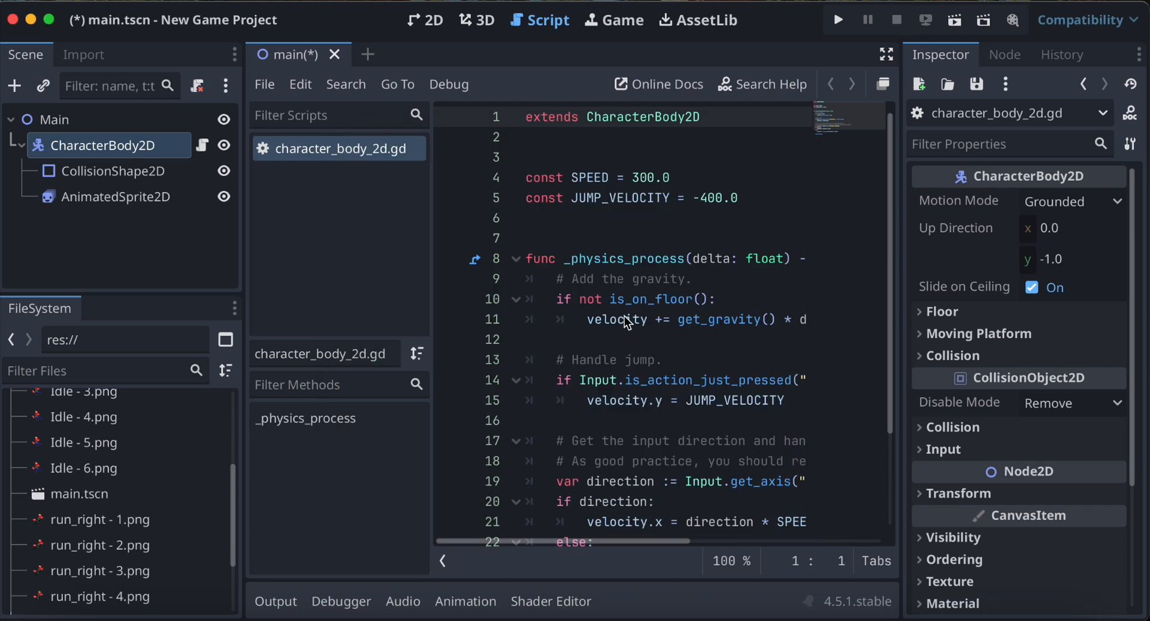
Hide the script and method lists so the code editor has more width.
mouse_move(624, 316)
scroll(624, 316, "down", 2)
scroll(624, 316, "up", 2)
left_click(449, 561)
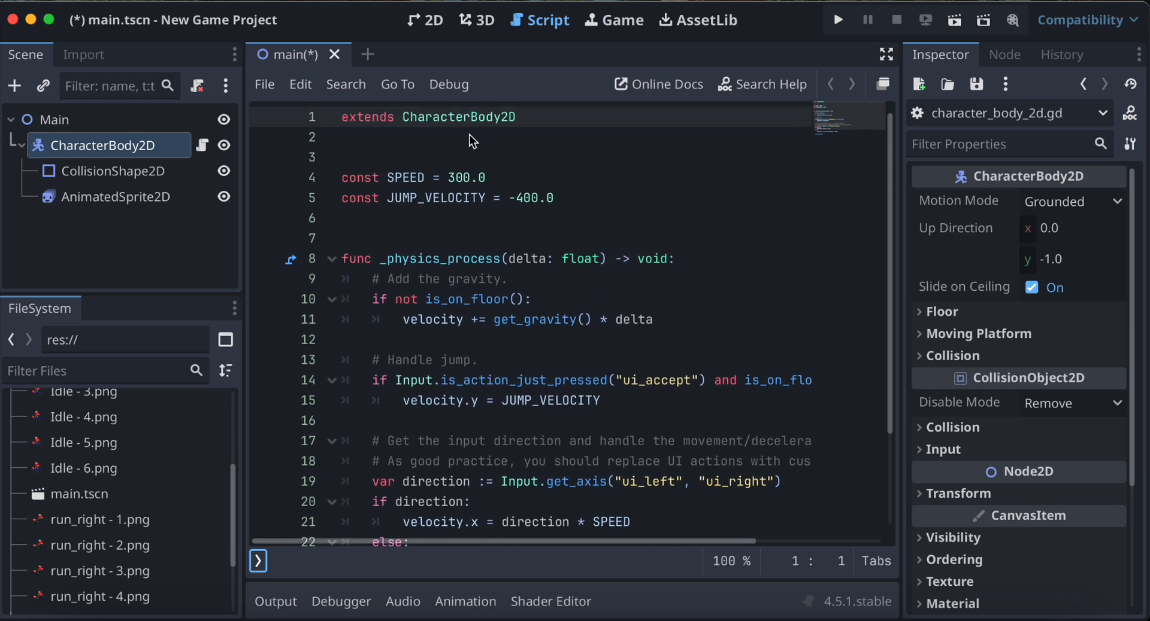
Replace the "ui_accept" action with "jump" in the jump condition of the movement script.
mouse_move(509, 126)
scroll(759, 251, "down", 2)
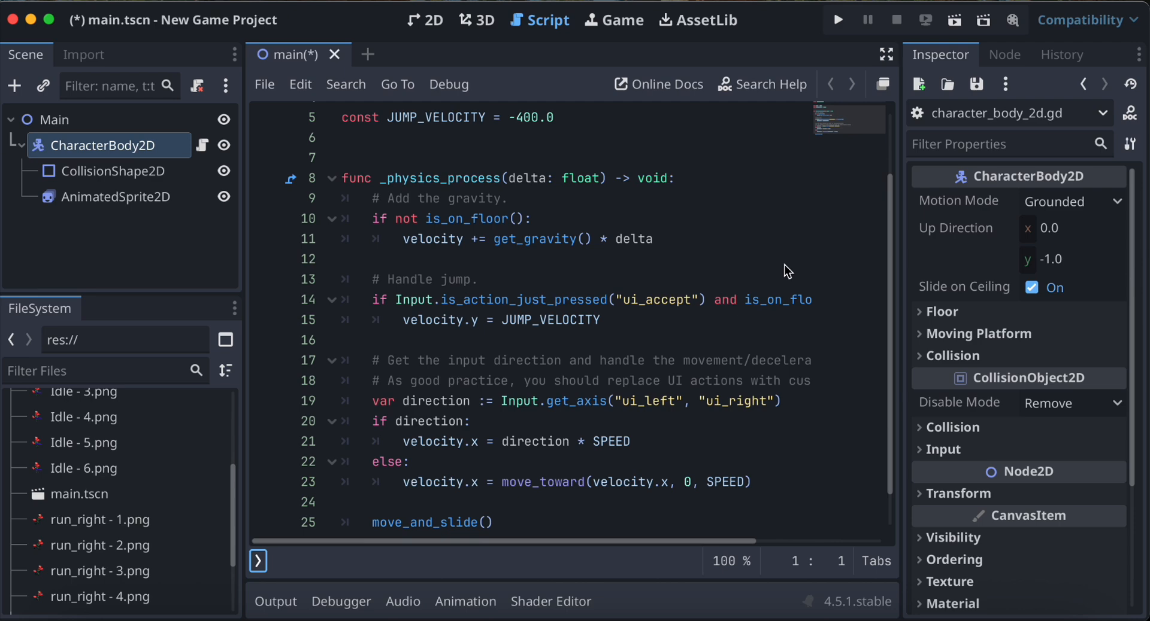
scroll(786, 271, "down", 1)
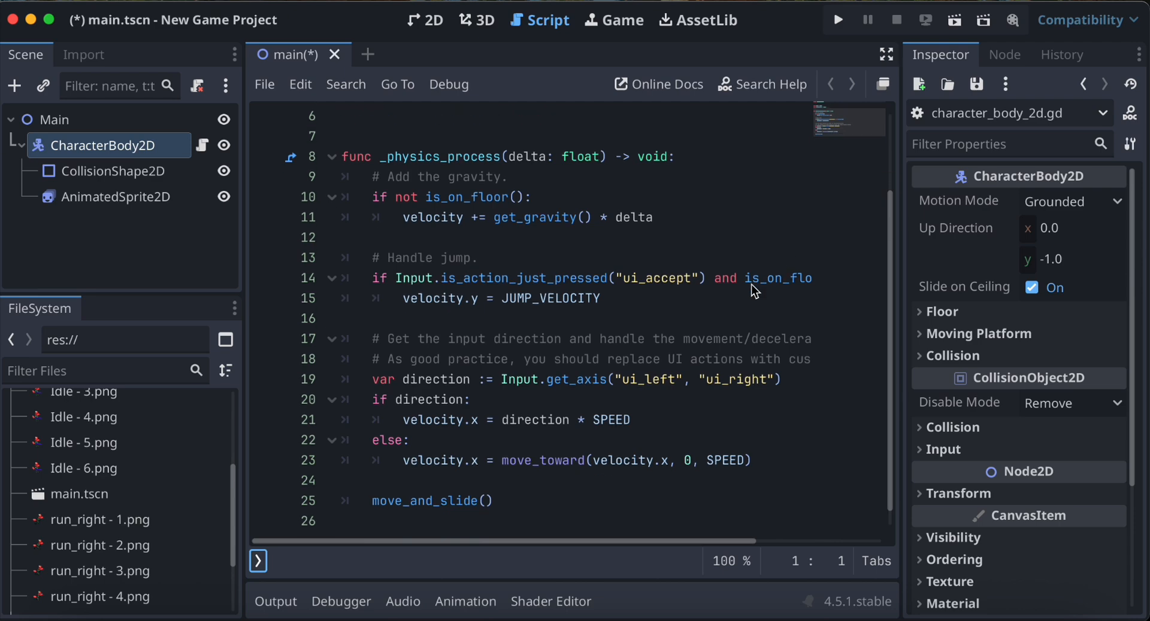
left_click(693, 281)
double_click(682, 282)
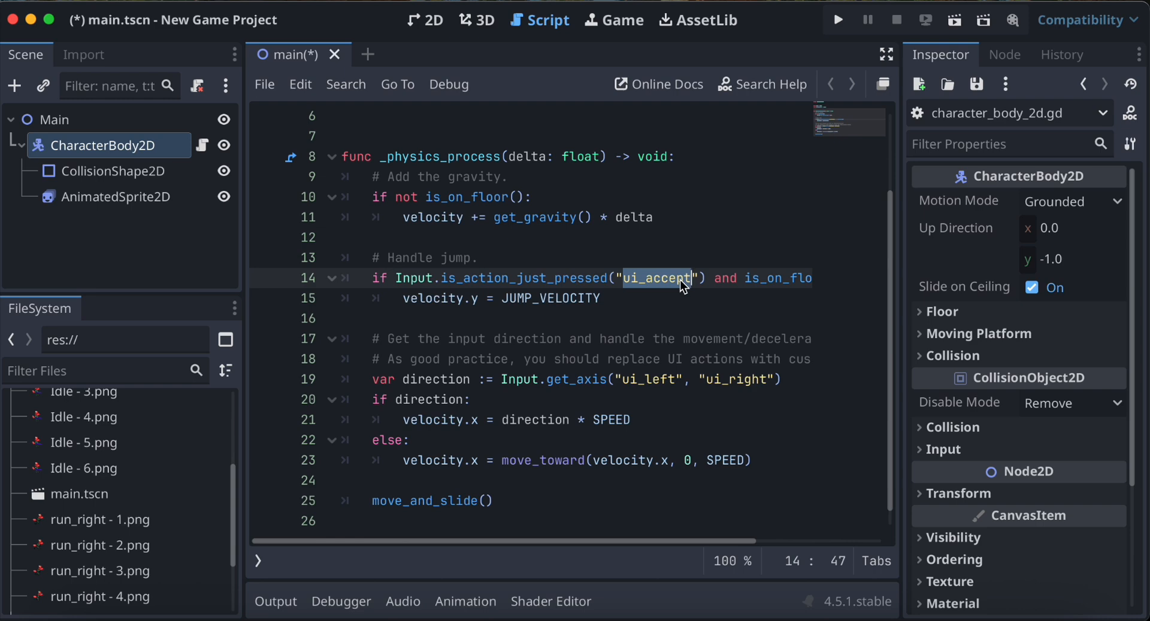
scroll(682, 287, "right", 5)
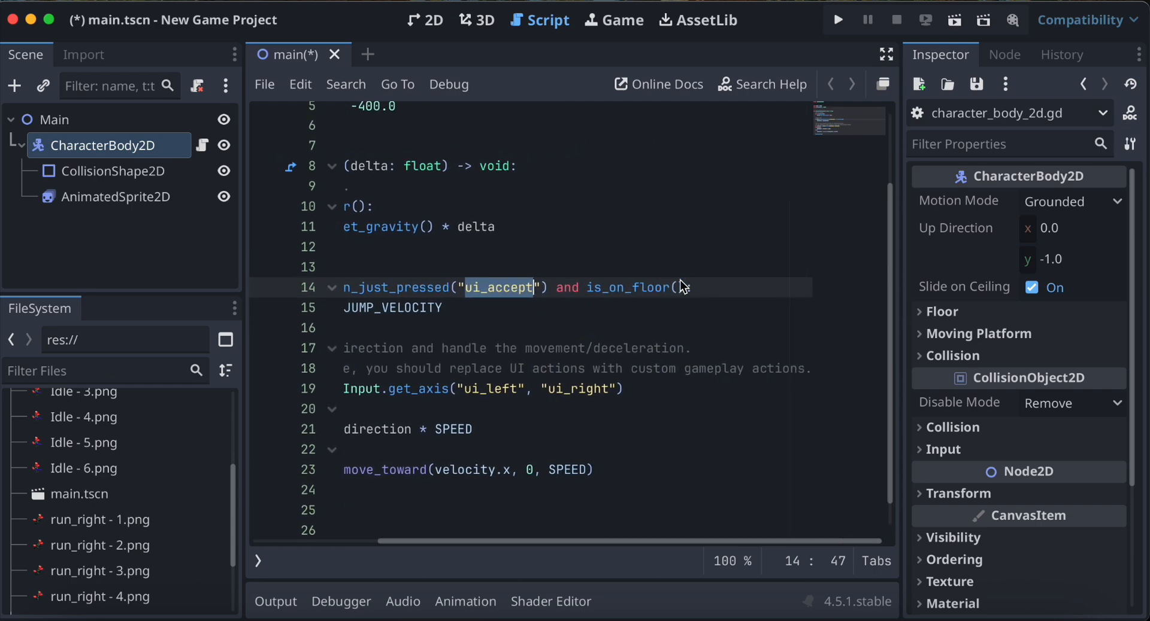
scroll(680, 286, "left", 5)
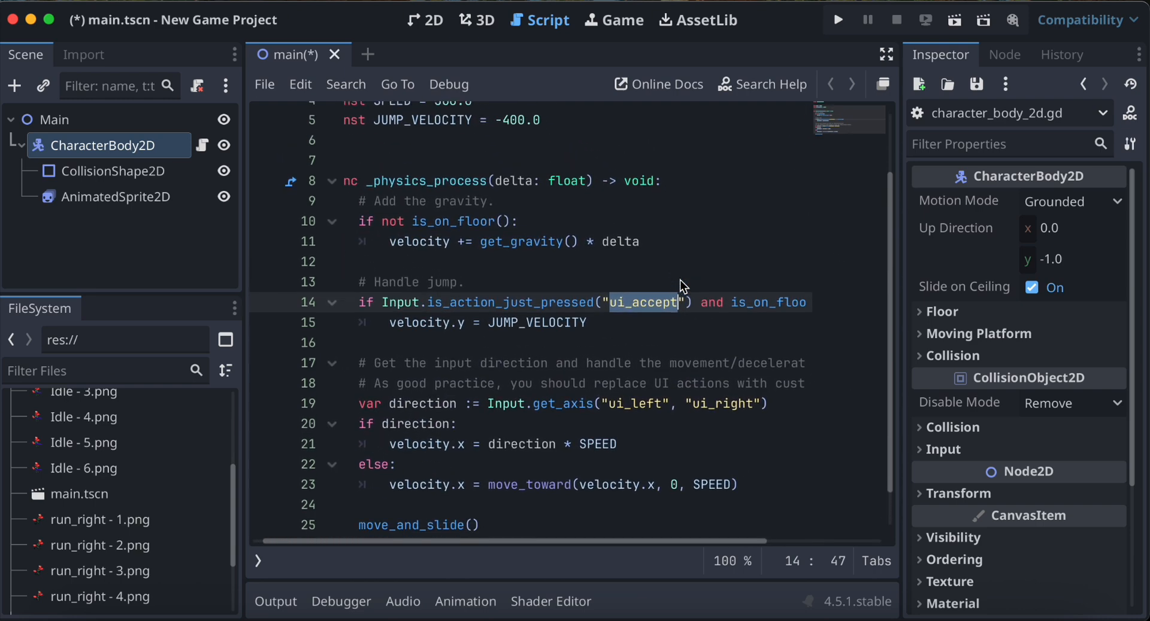
type("jump")
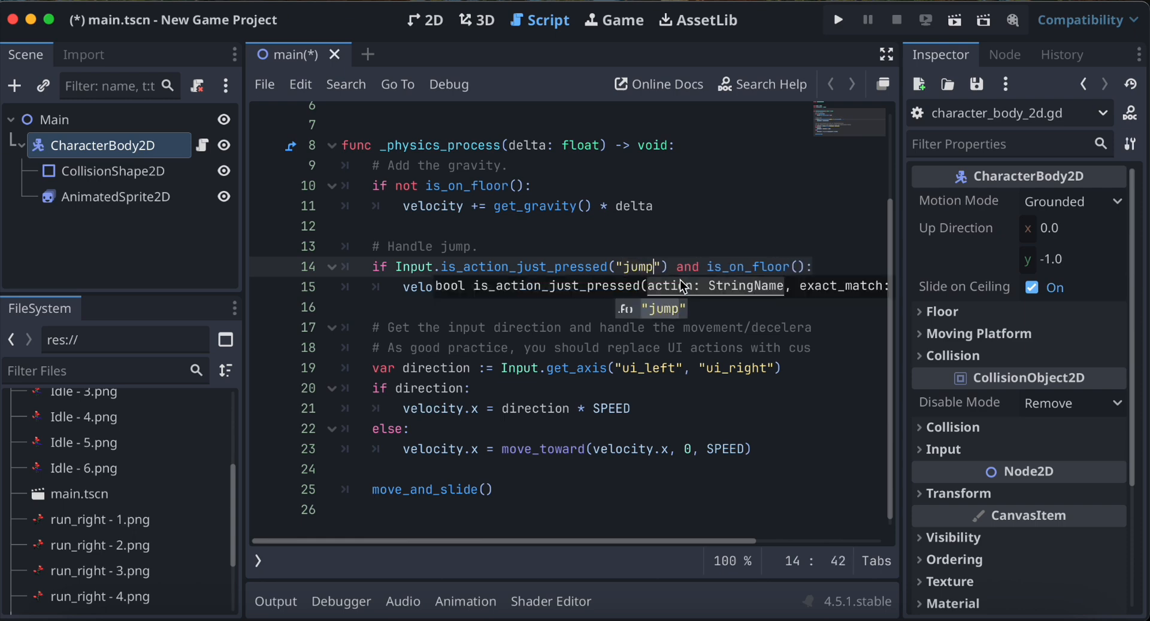
double_click(663, 303)
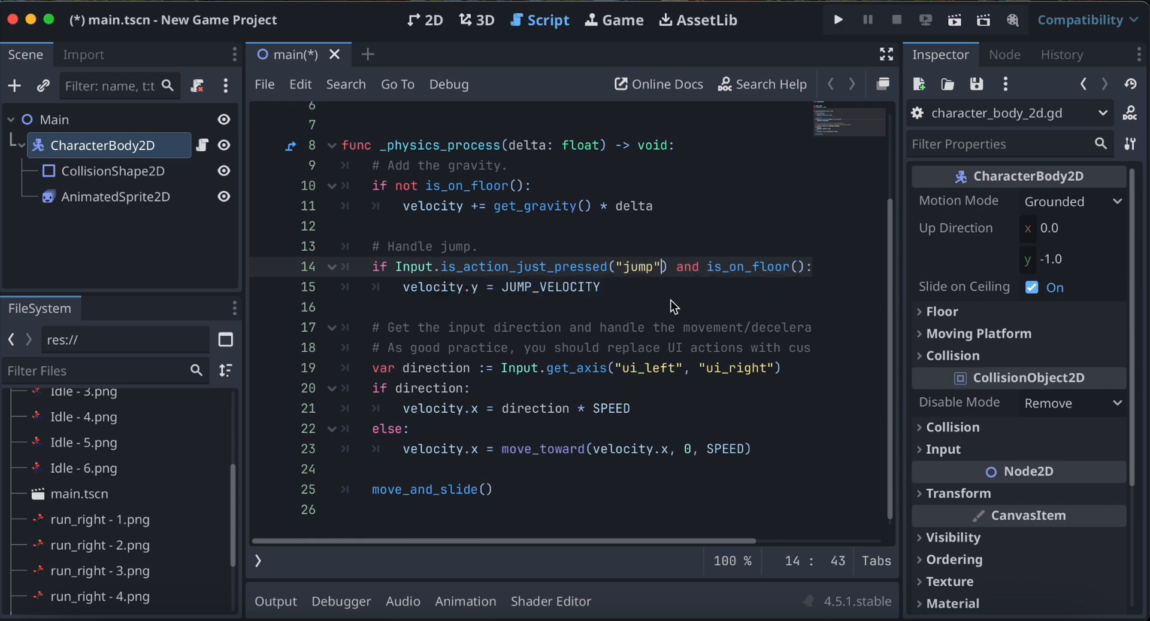
Replace the direction line's Input.get_axis arguments with "run_right" as the first action and "run_left" as the second.
scroll(616, 290, "right", 4)
scroll(617, 290, "left", 4)
scroll(617, 290, "up", 1)
scroll(617, 289, "down", 1)
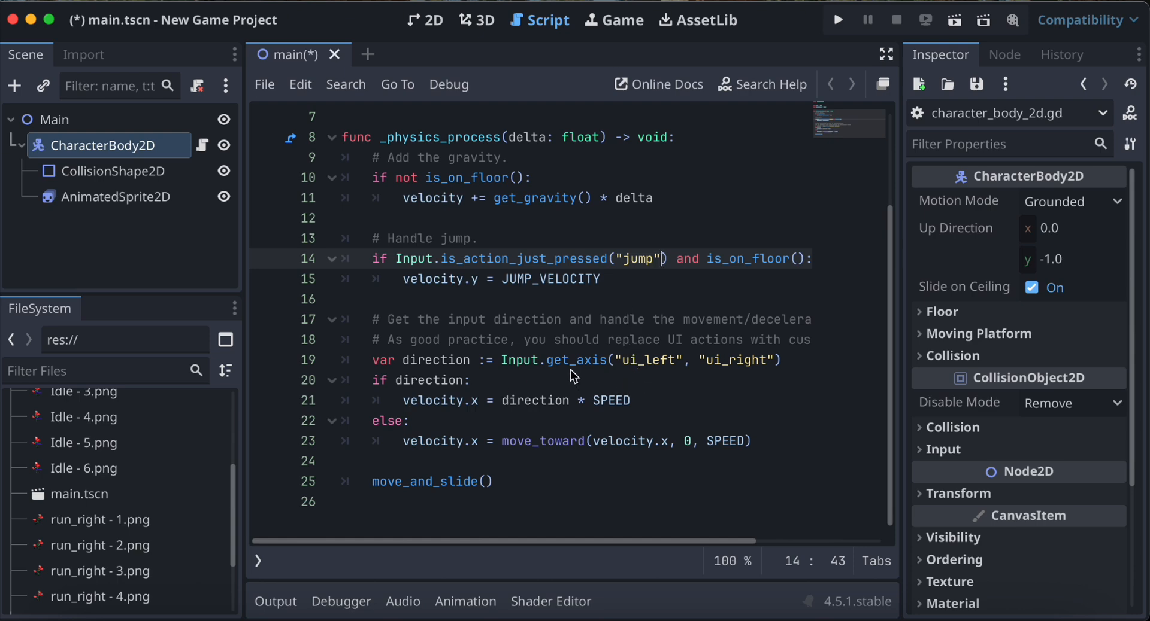
left_click(638, 364)
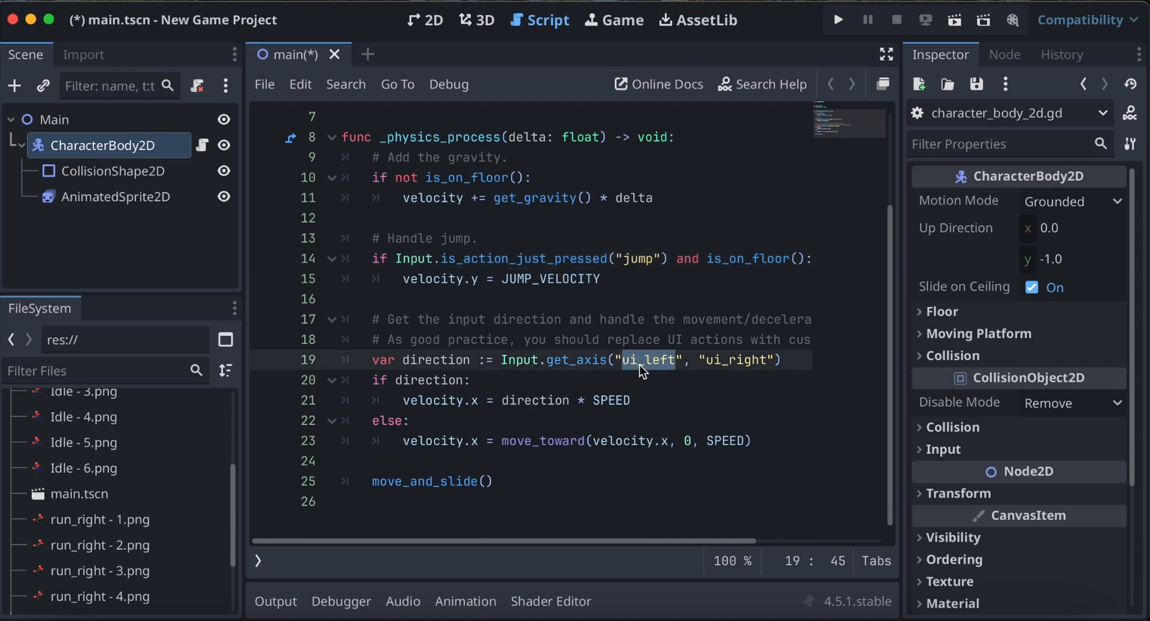
type("run_")
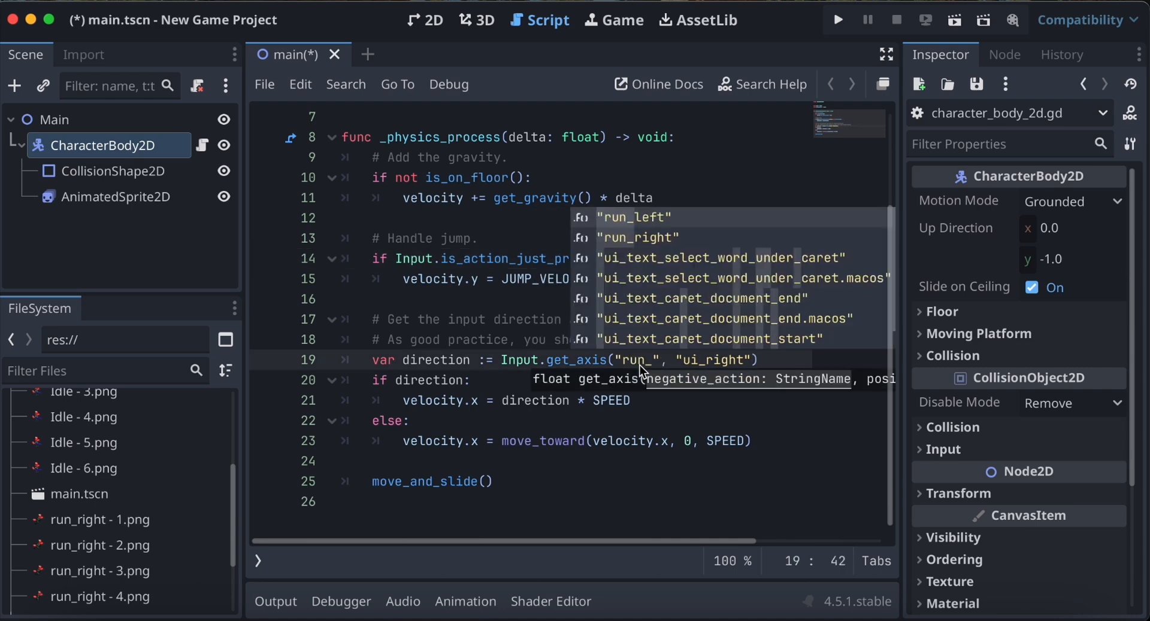
left_click(648, 237)
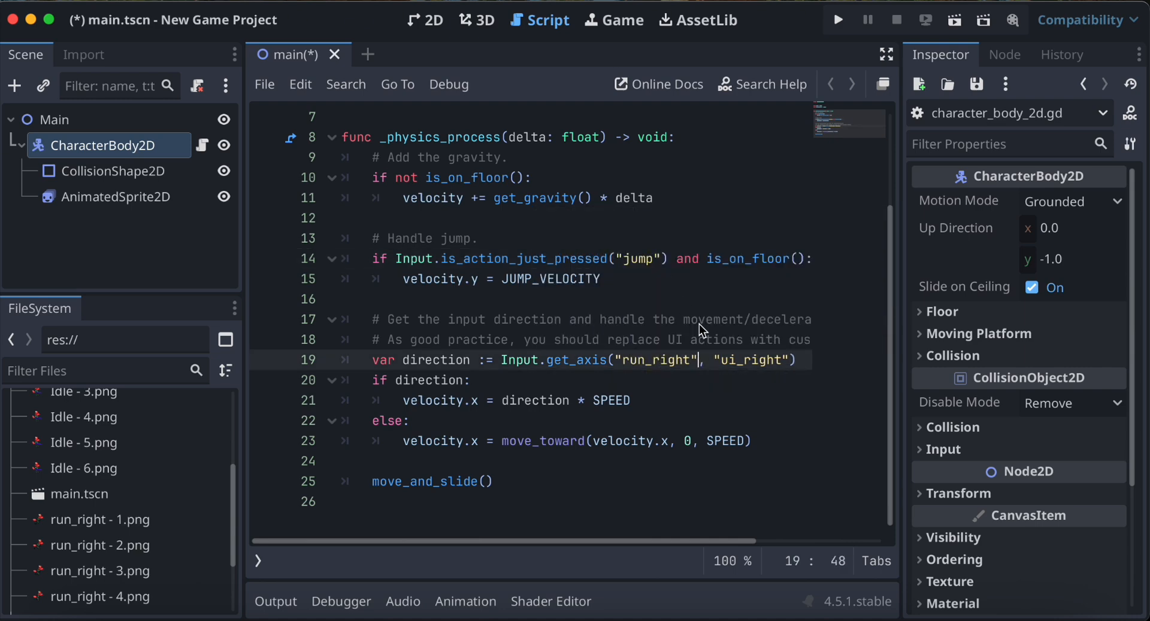
double_click(745, 364)
type("run_left")
key("Return")
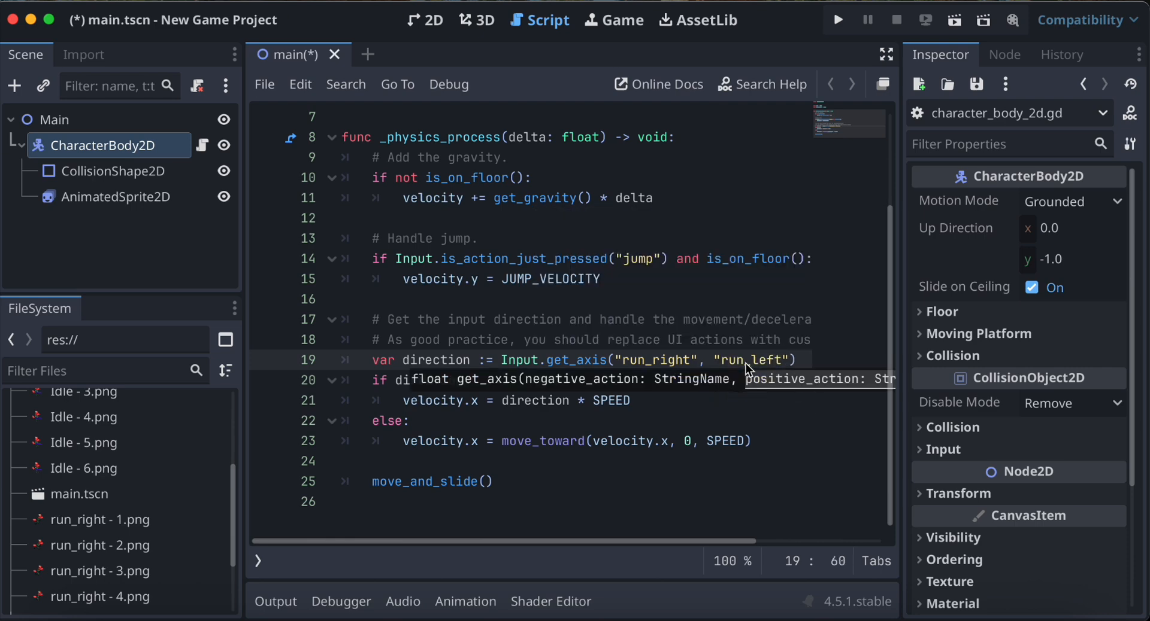
left_click(671, 423)
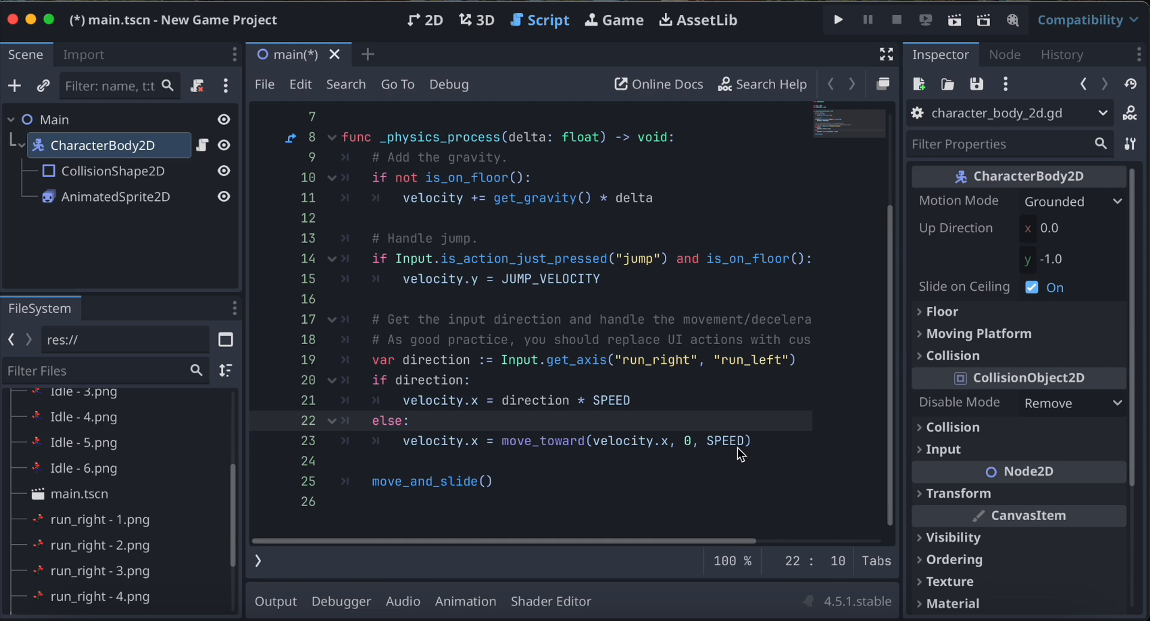
left_click(794, 455)
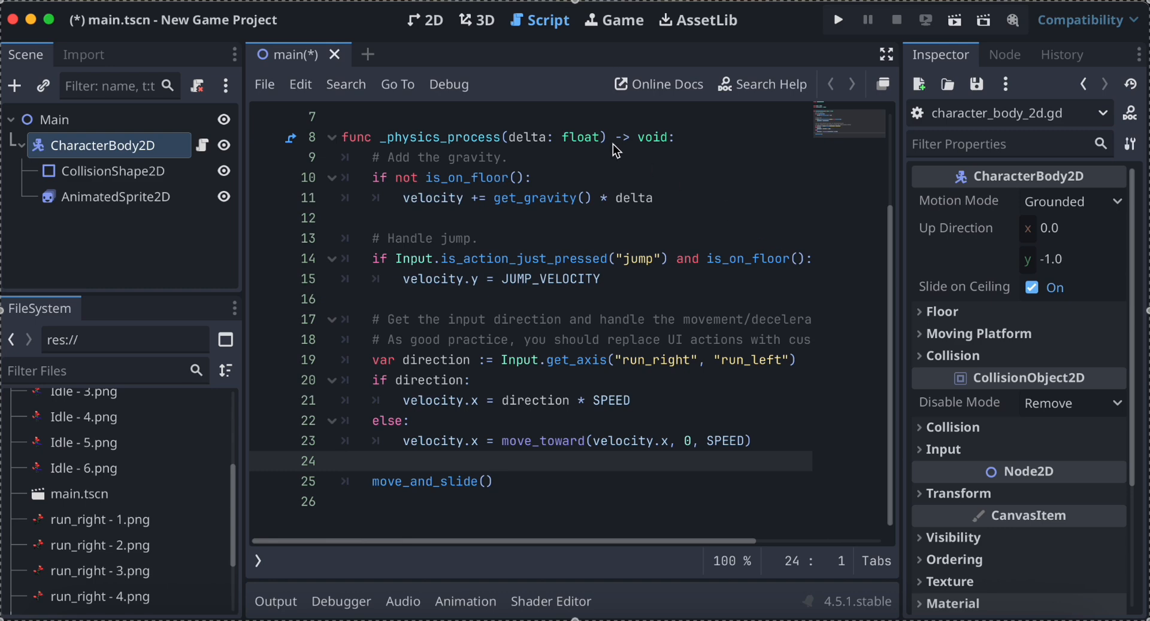
Return to the 2D view and add a TileMapLayer node as a child of Main.
left_click(439, 26)
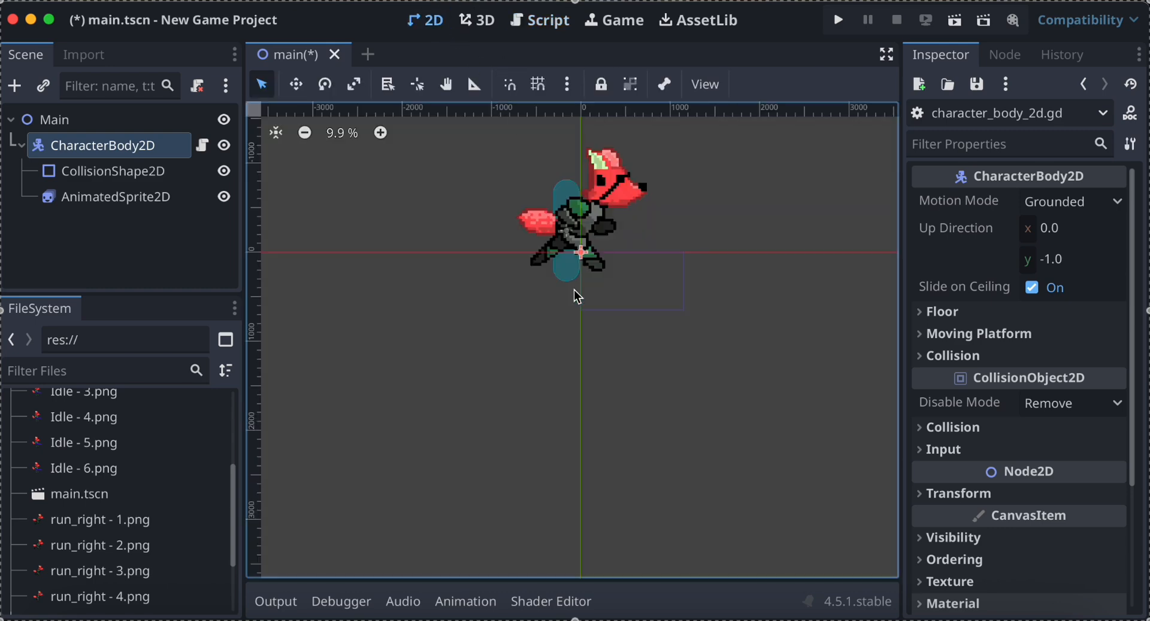
scroll(573, 289, "left", 2)
scroll(574, 290, "up", 3)
scroll(573, 290, "up", 2)
scroll(573, 290, "right", 3)
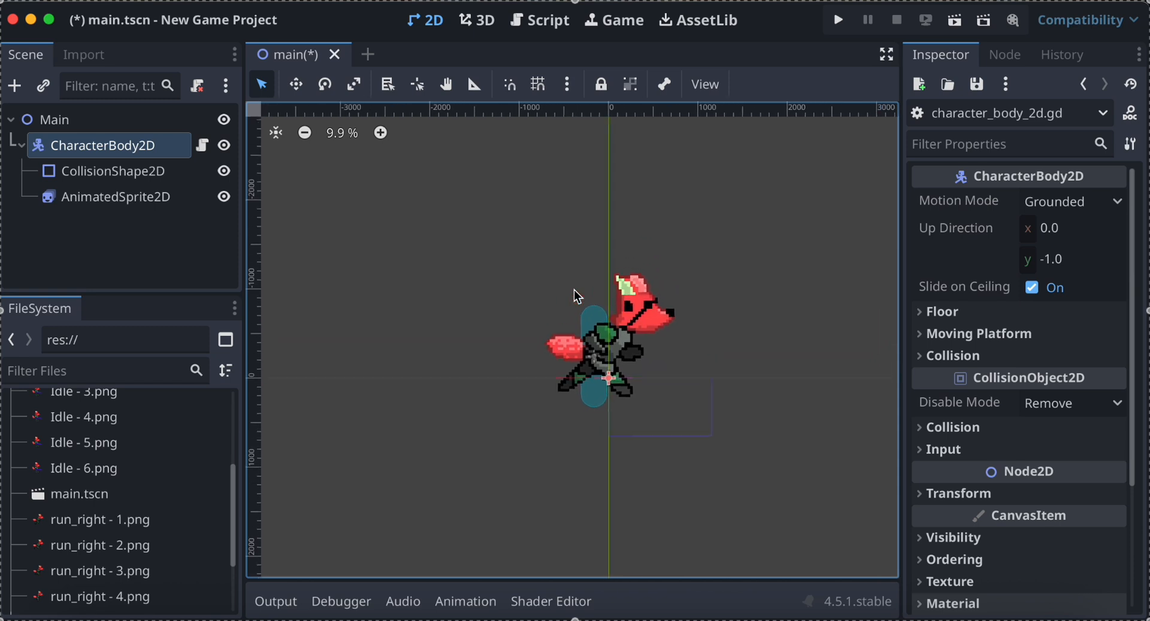
scroll(575, 293, "right", 1)
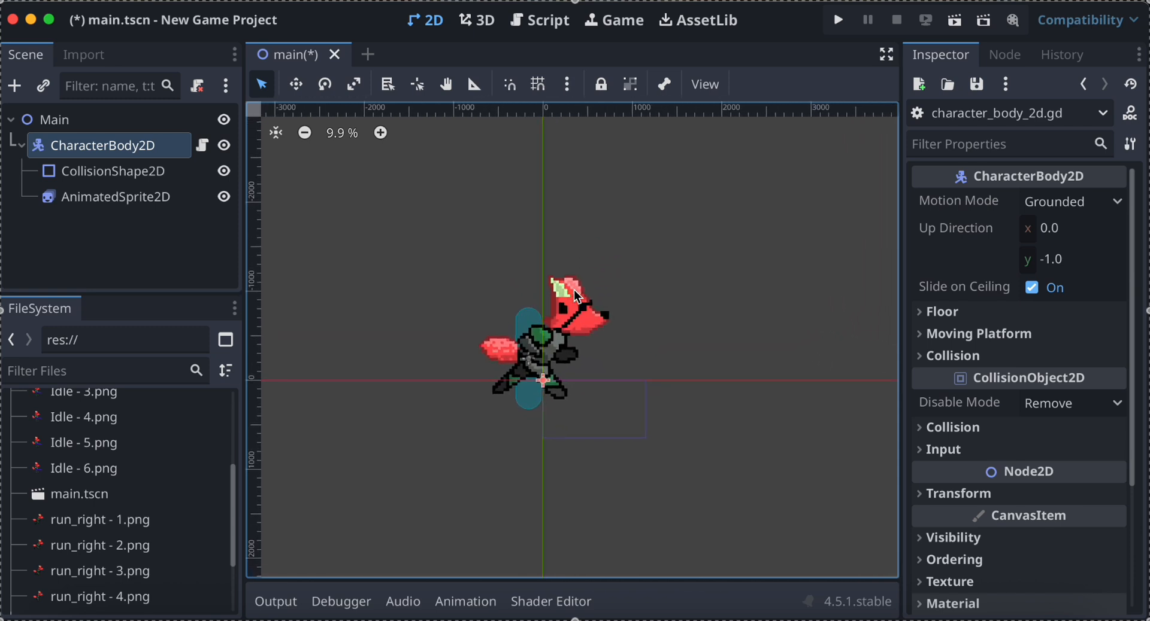
left_click(141, 119)
left_click(16, 93)
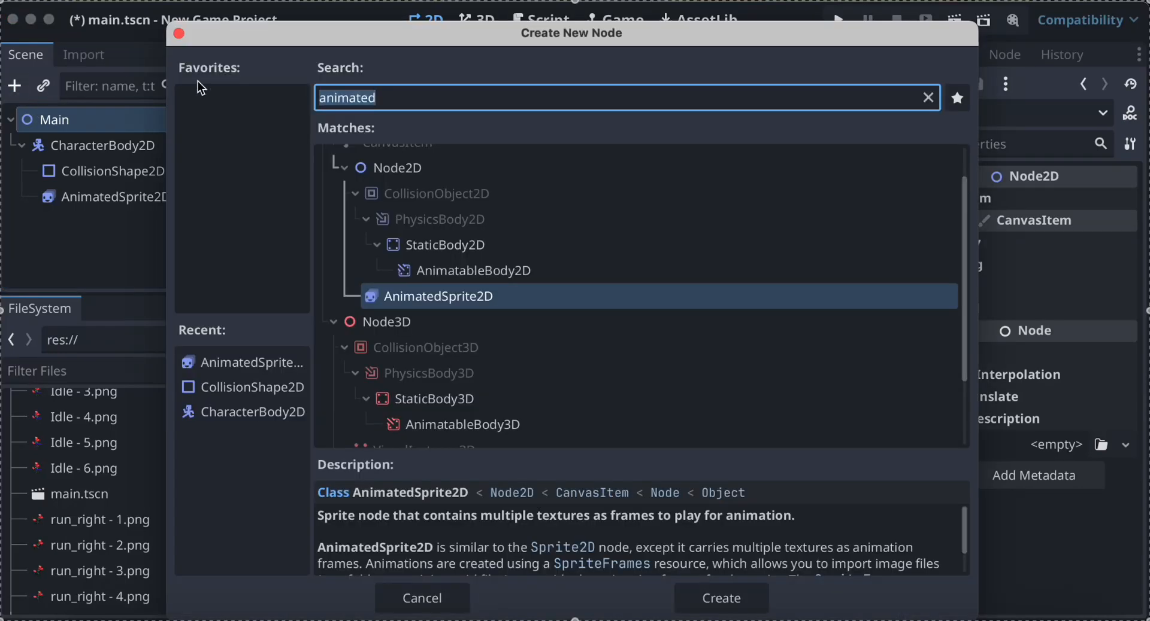
type("t")
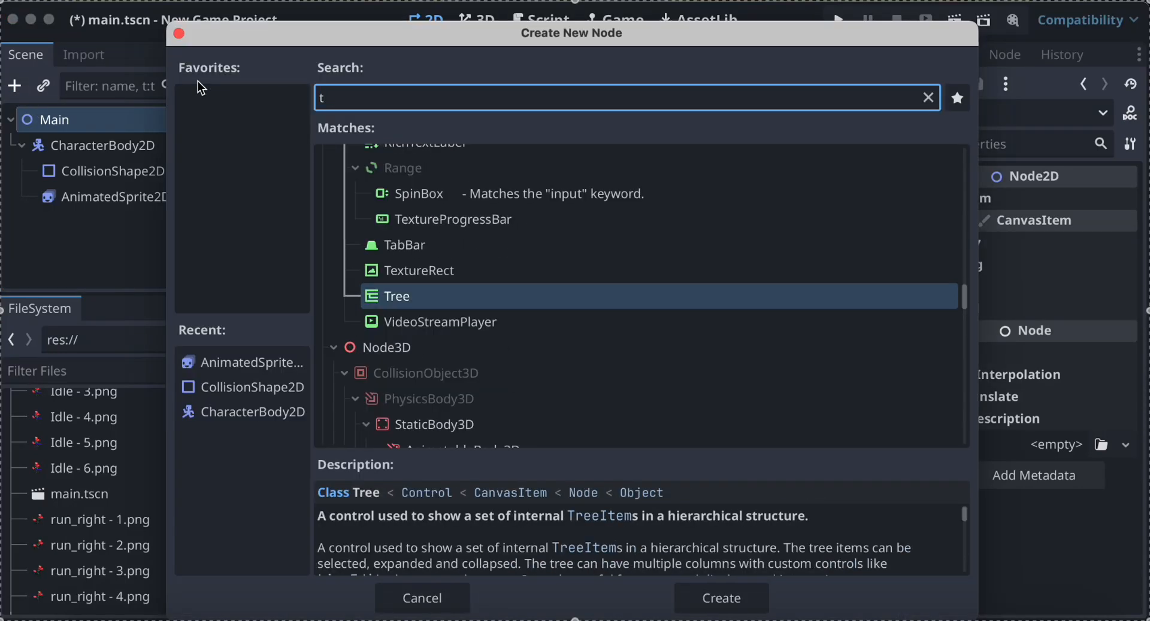
type("ilem")
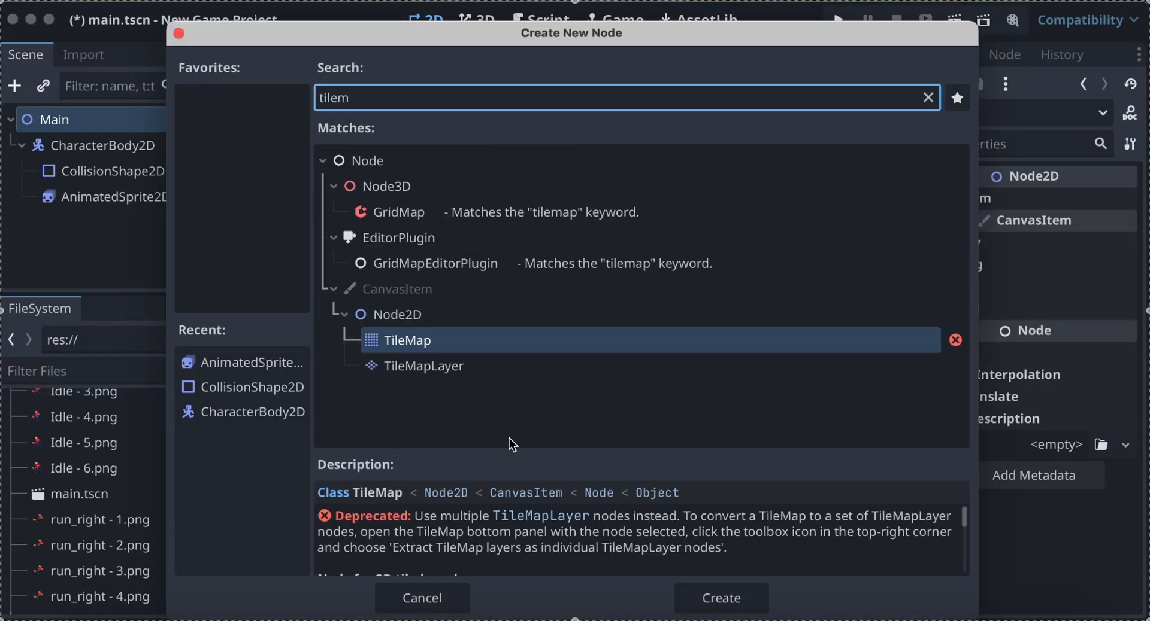
double_click(459, 372)
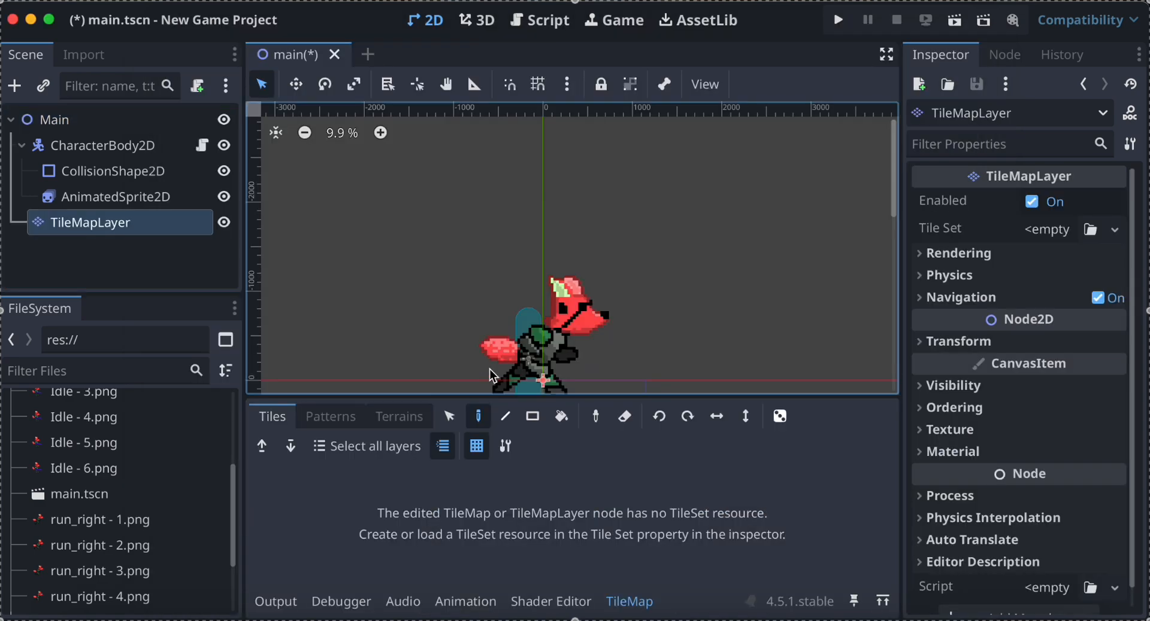
Try to draw a rectangle of tiles below the character on the TileMapLayer.
scroll(552, 270, "down", 5)
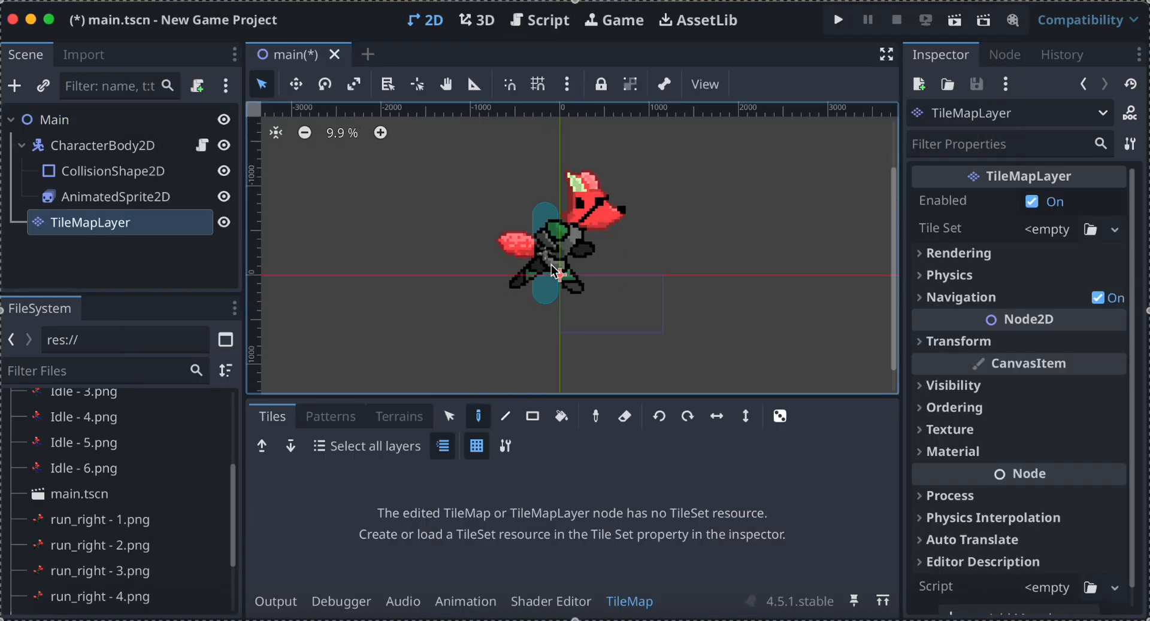
left_click(532, 416)
right_click(503, 337)
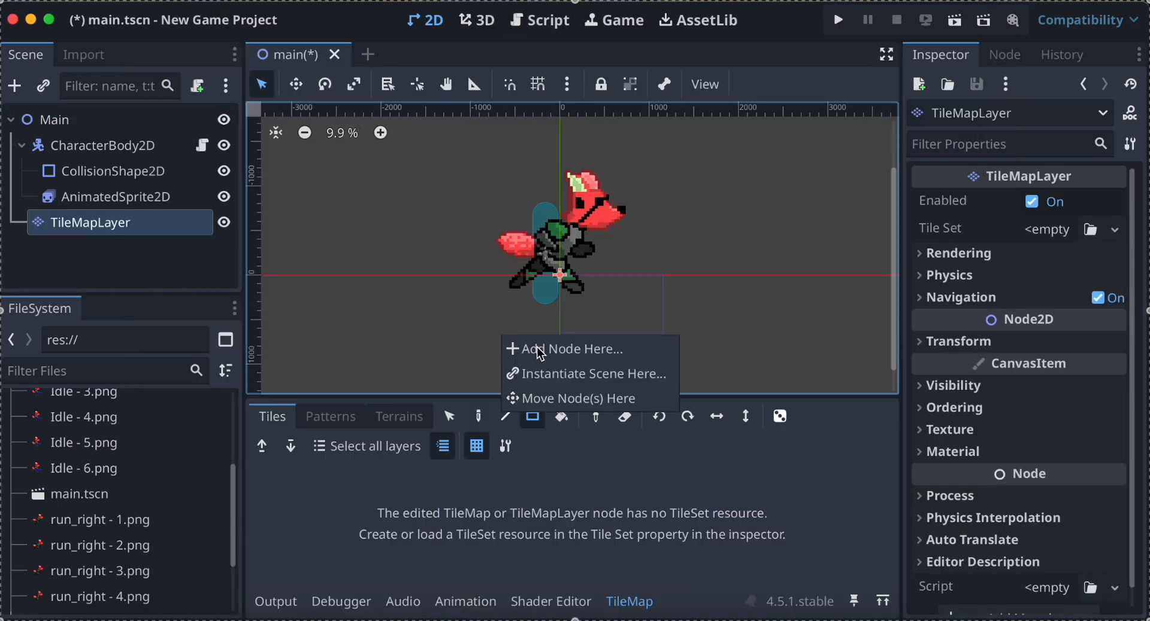
left_click(484, 325)
left_click_drag(484, 324, 563, 364)
Create a new TileSet resource for the TileMapLayer's Tile Set property and expand its settings.
left_click(119, 227)
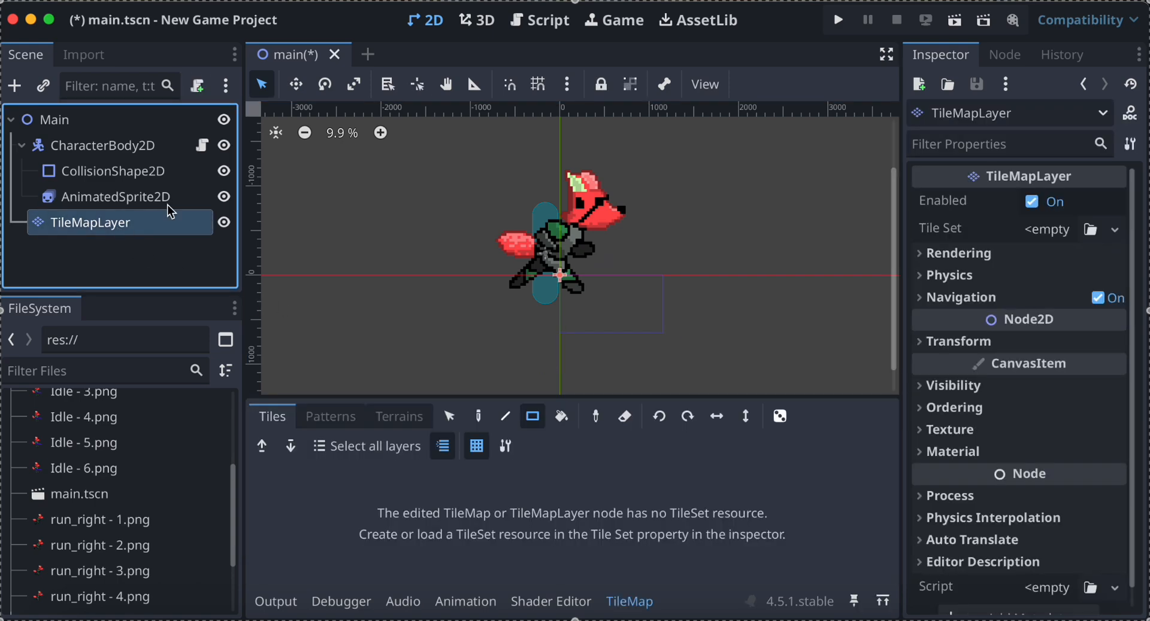
left_click(1114, 230)
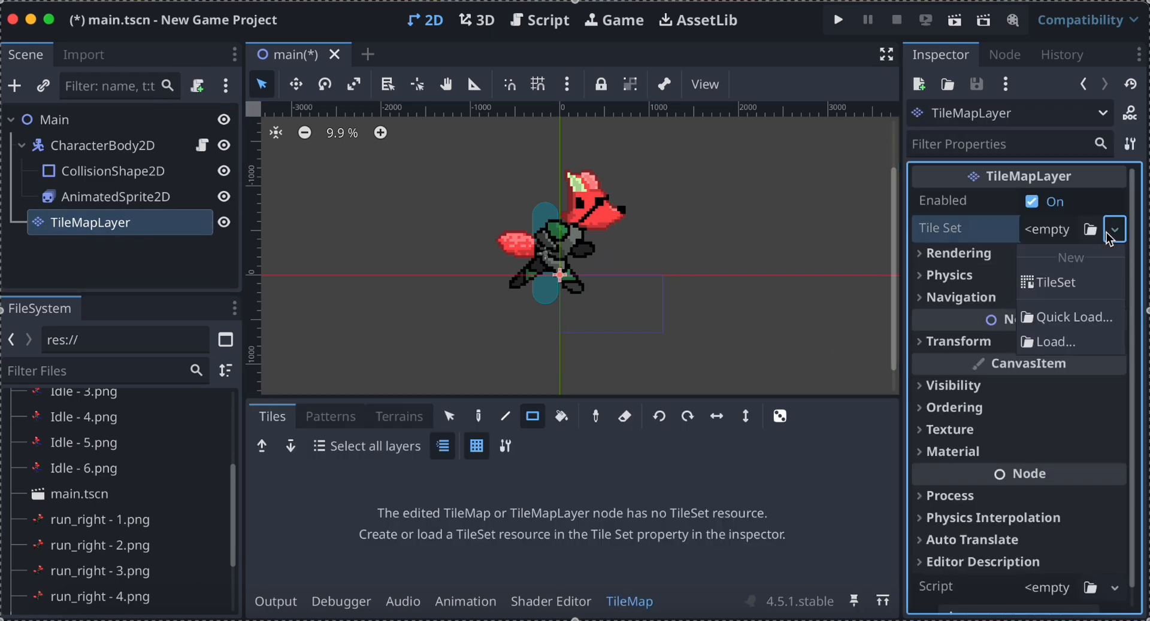
left_click(1076, 284)
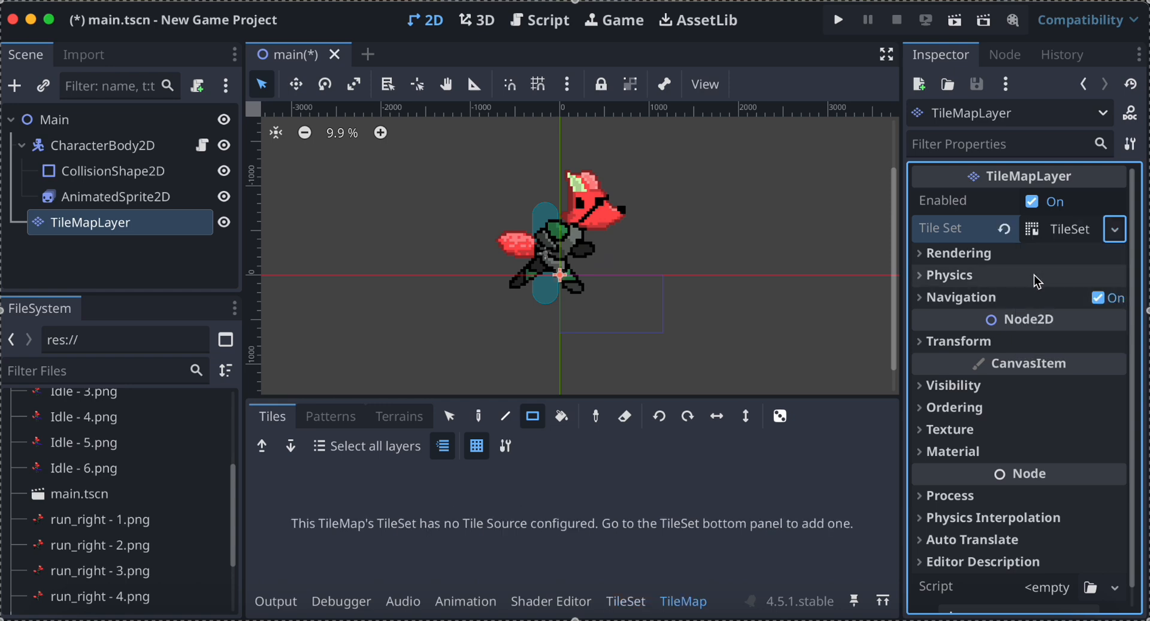
left_click(1060, 239)
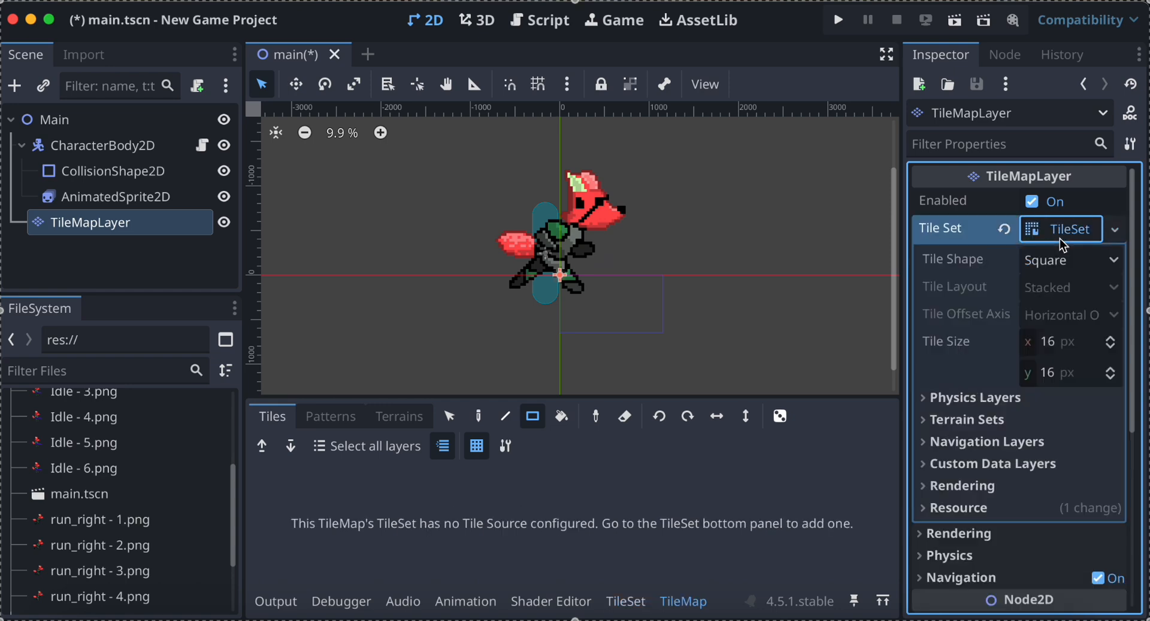
Collapse the TileSet settings and try to assign a new TileSet to the TileMapLayer to reach its tile source editor.
left_click(1060, 239)
right_click(983, 237)
left_click(982, 237)
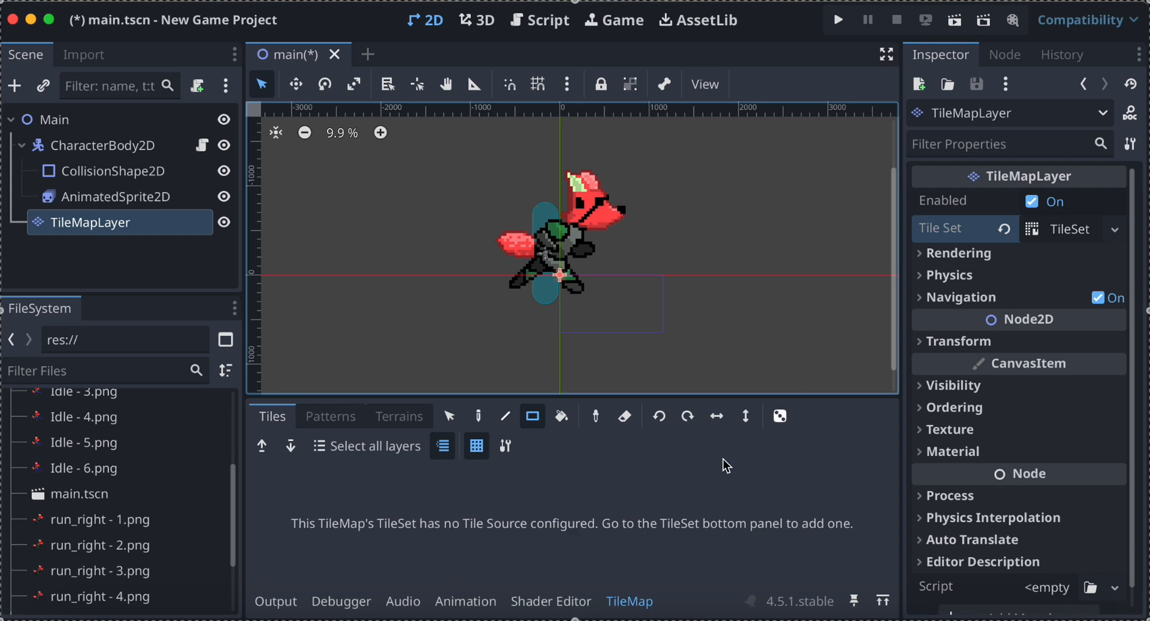
left_click(189, 232)
right_click(1082, 229)
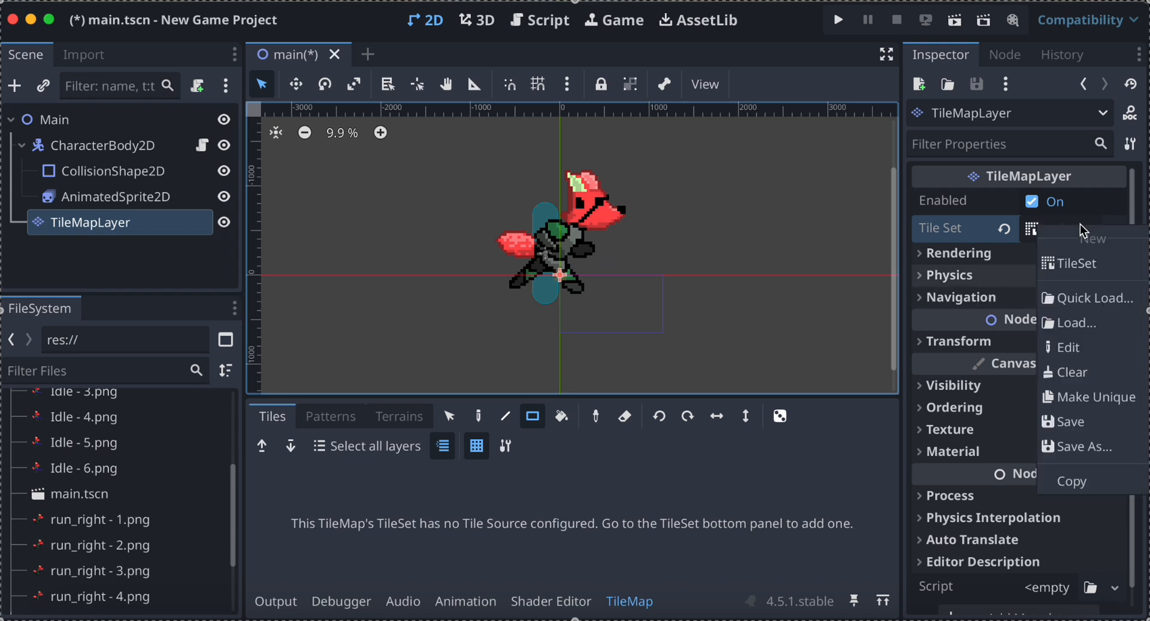
left_click(1076, 257)
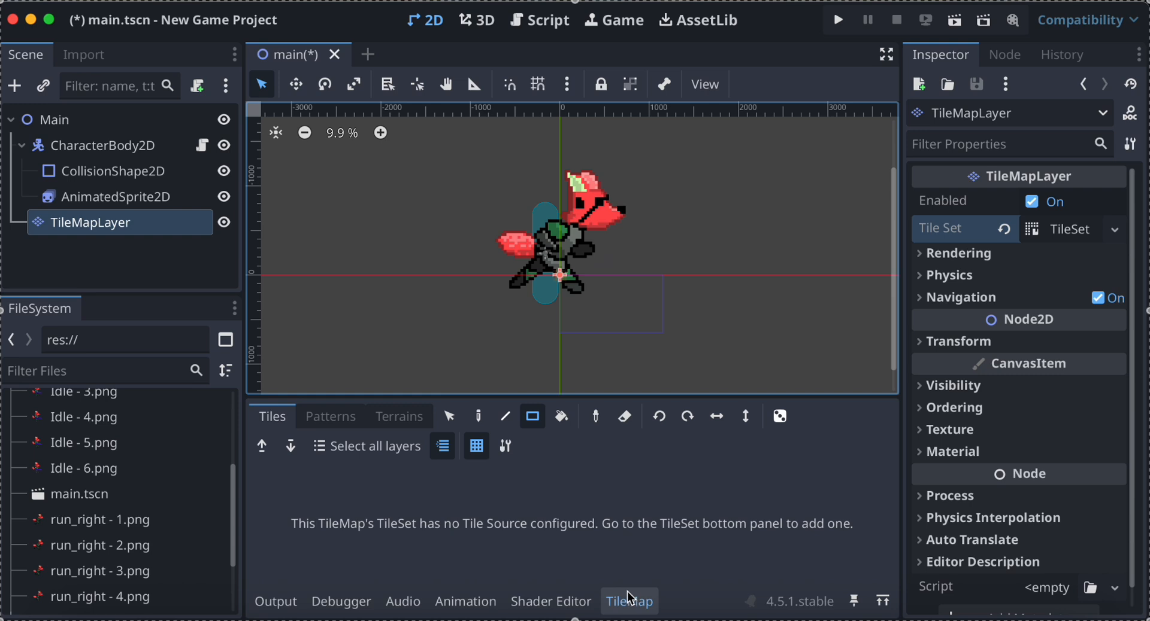
left_click(608, 599)
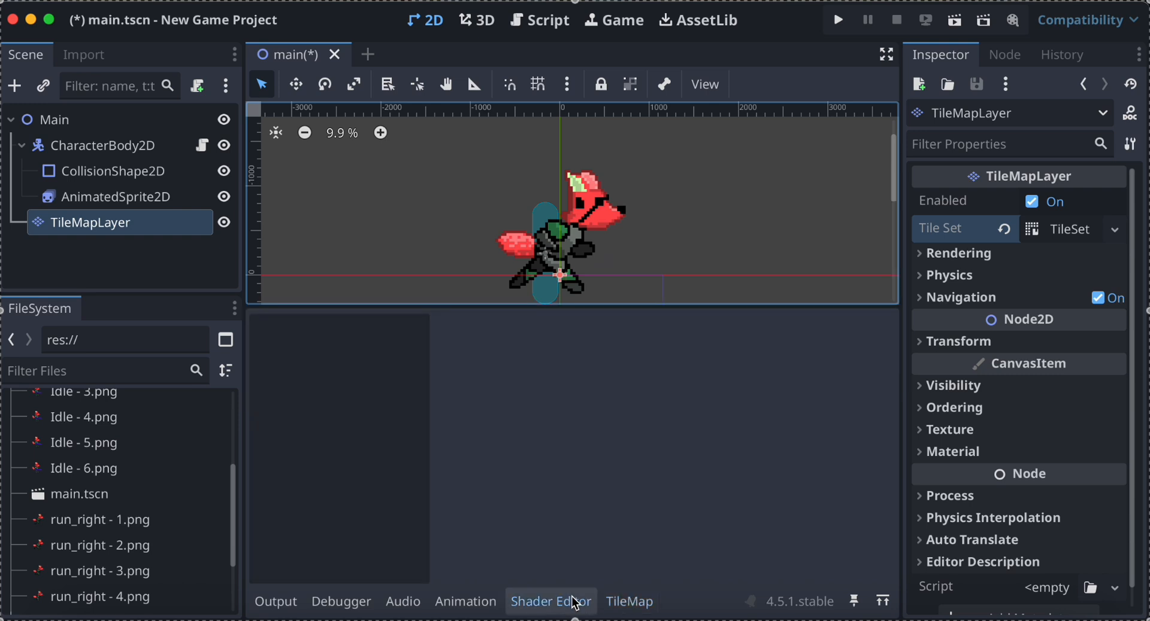
left_click(625, 597)
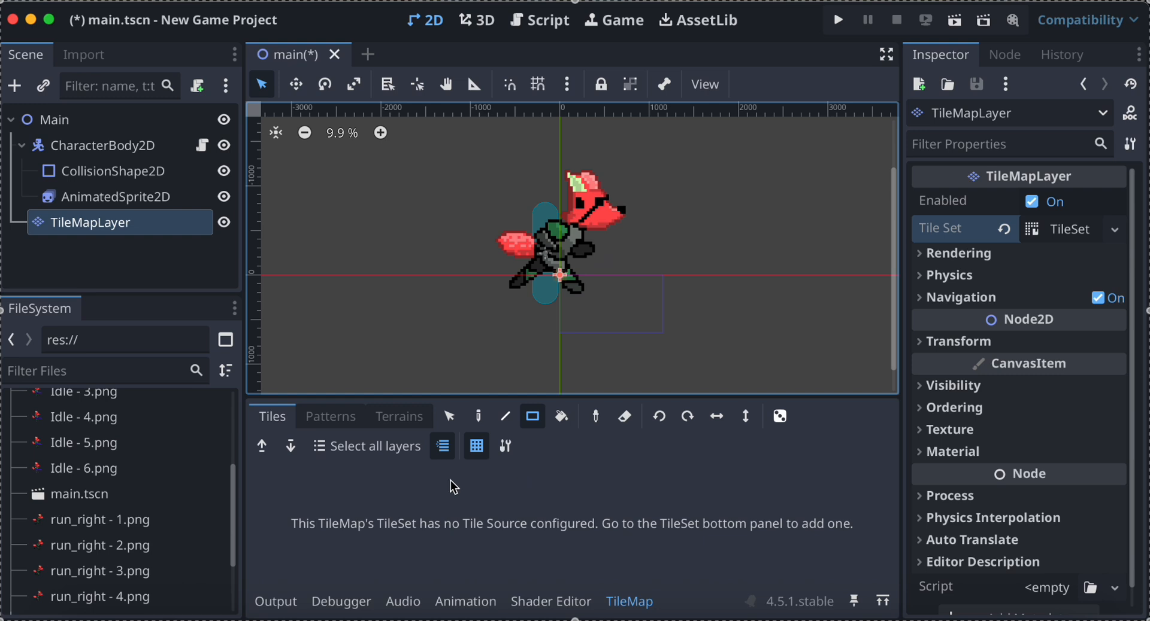
Locate icon.svg in the project files, assign a new TileSet to the TileMapLayer, and open the TileSet editor.
scroll(78, 479, "up", 5)
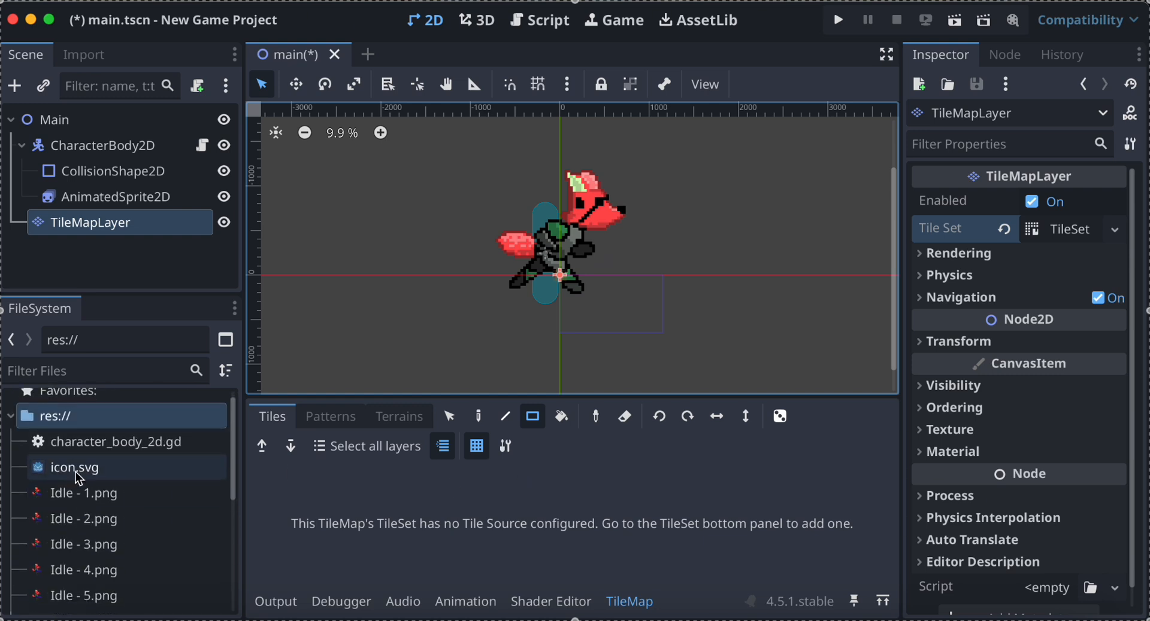
left_click(77, 477)
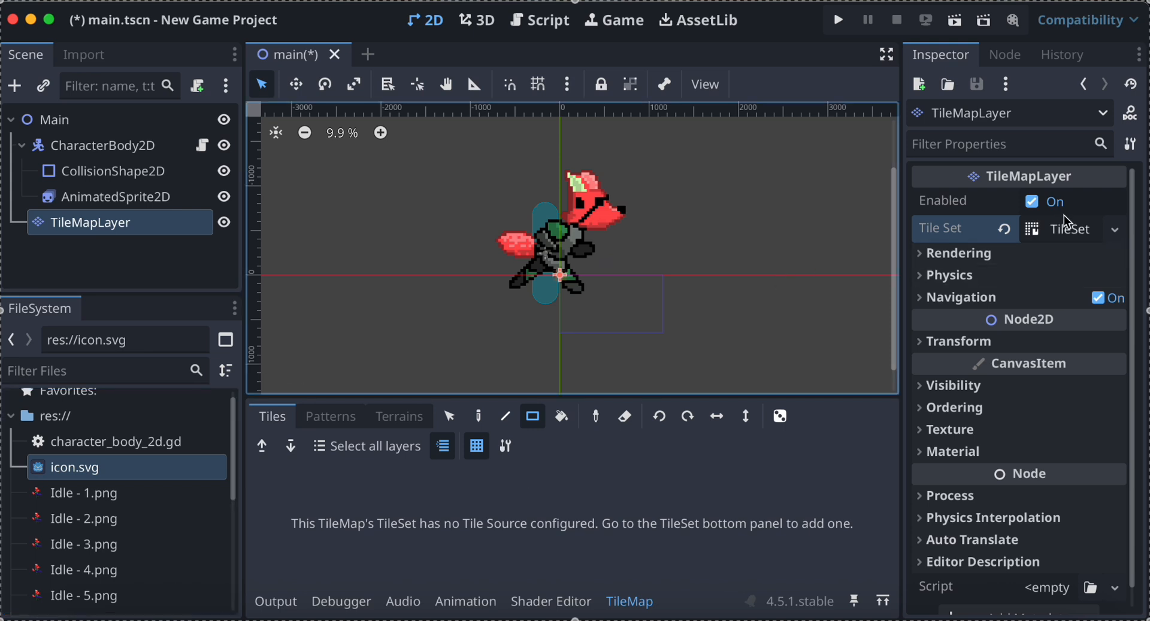
right_click(1068, 236)
left_click(1074, 268)
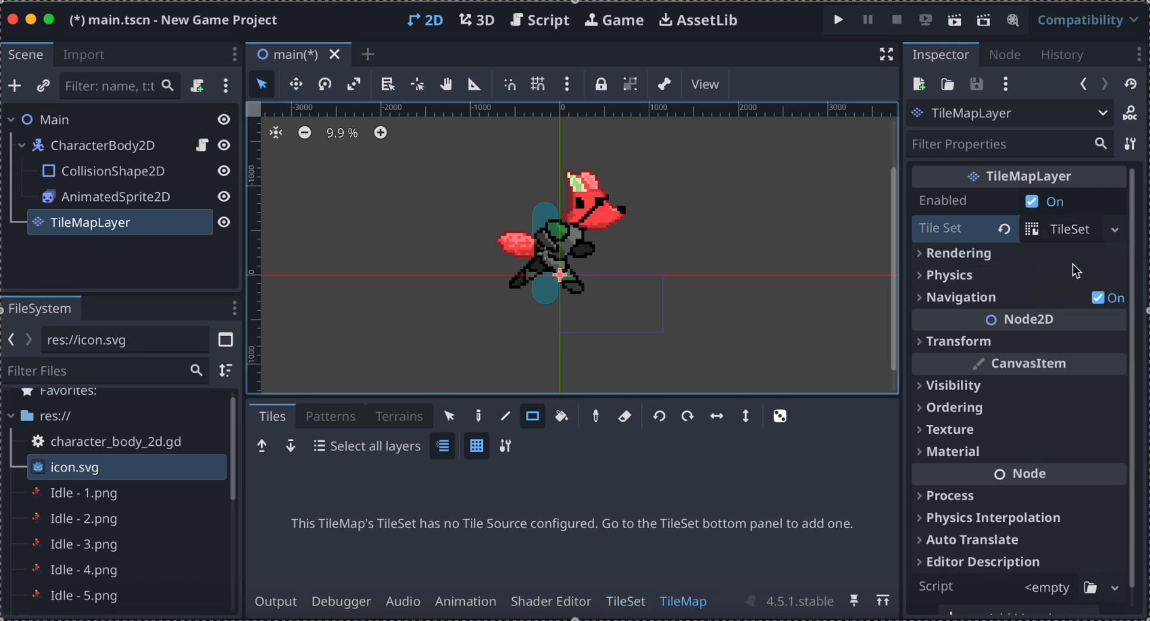
left_click(636, 602)
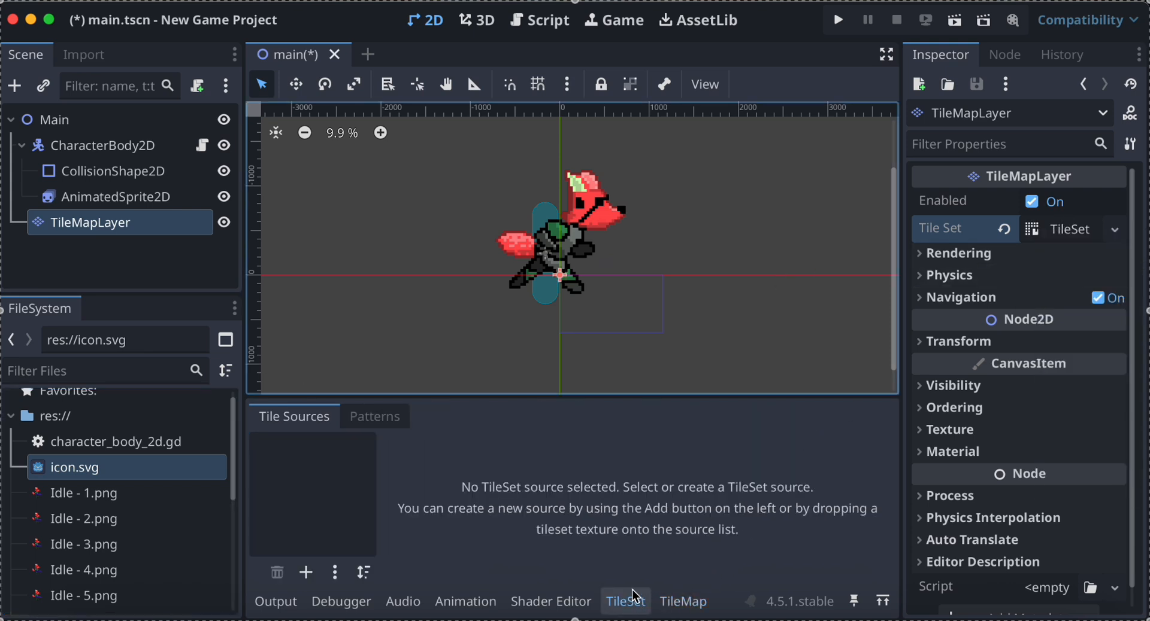
Add icon.svg as a tile source in the TileSet and accept automatic tile creation in the atlas.
right_click(169, 459)
left_click(122, 467)
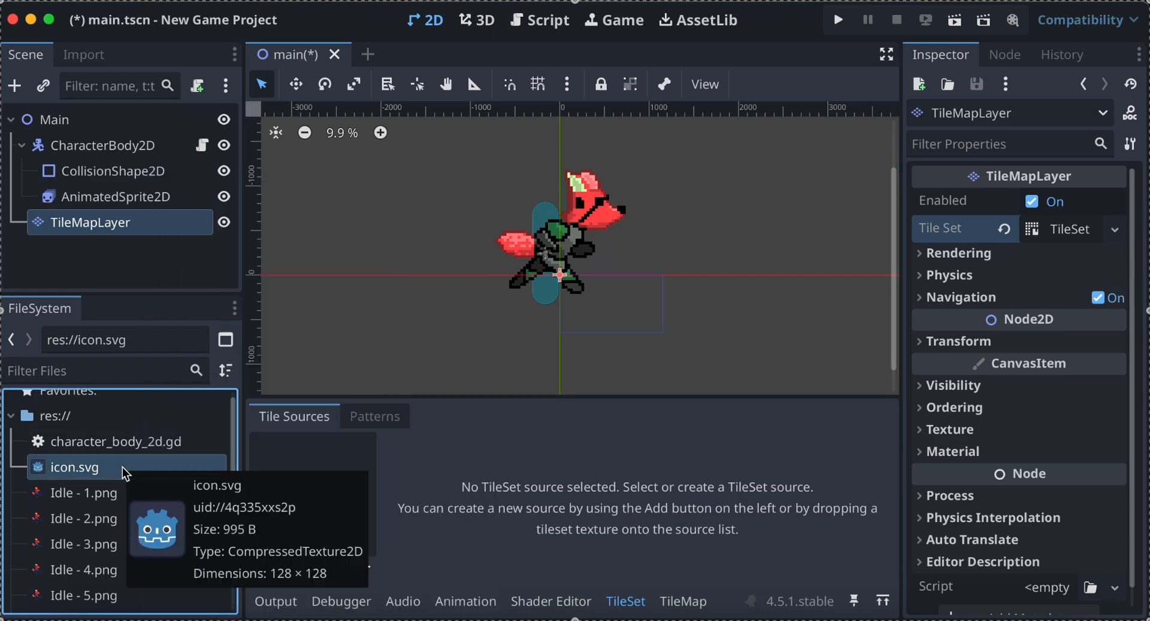
left_click_drag(122, 467, 314, 498)
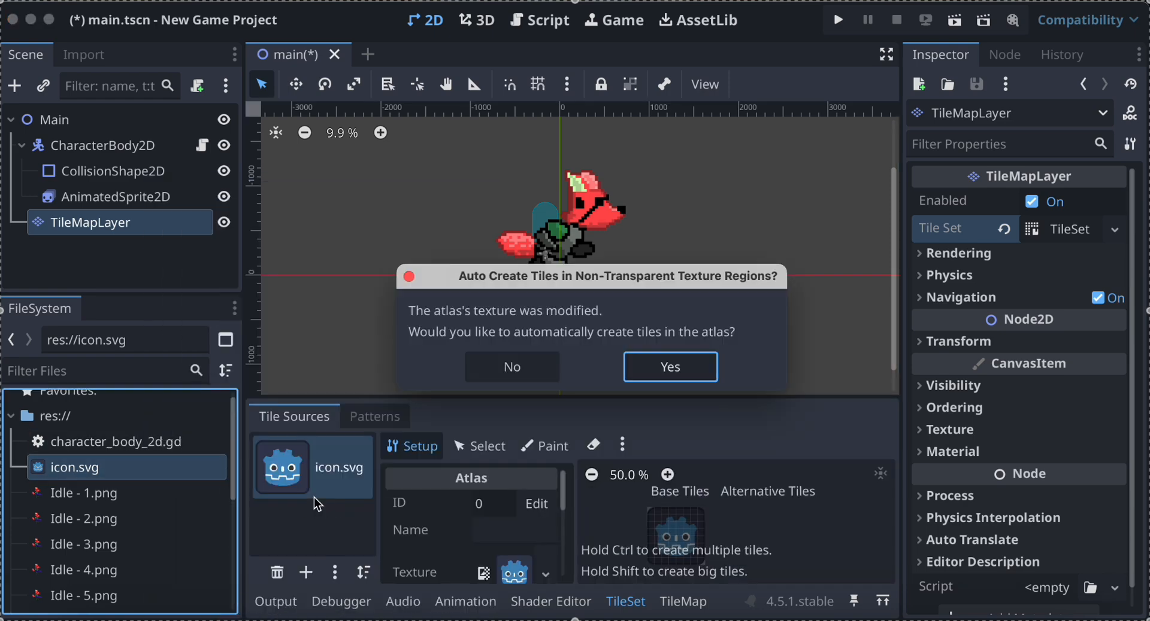
left_click(645, 362)
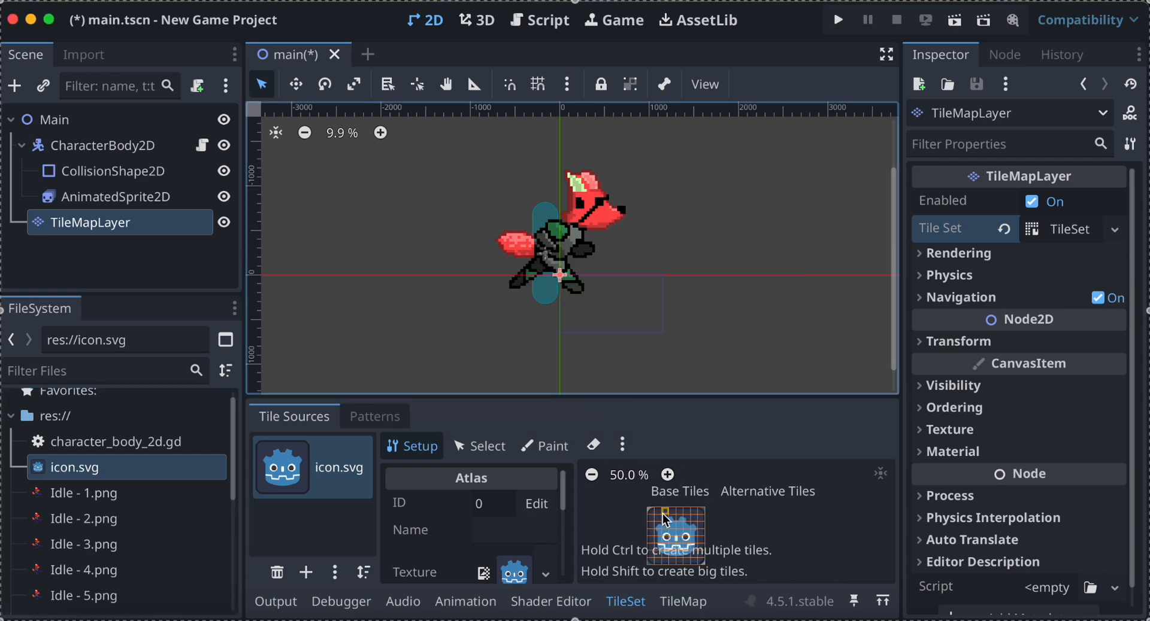
Switch to the TileMap editor and select a tile near the upper-left corner of the icon.svg atlas.
left_click(681, 600)
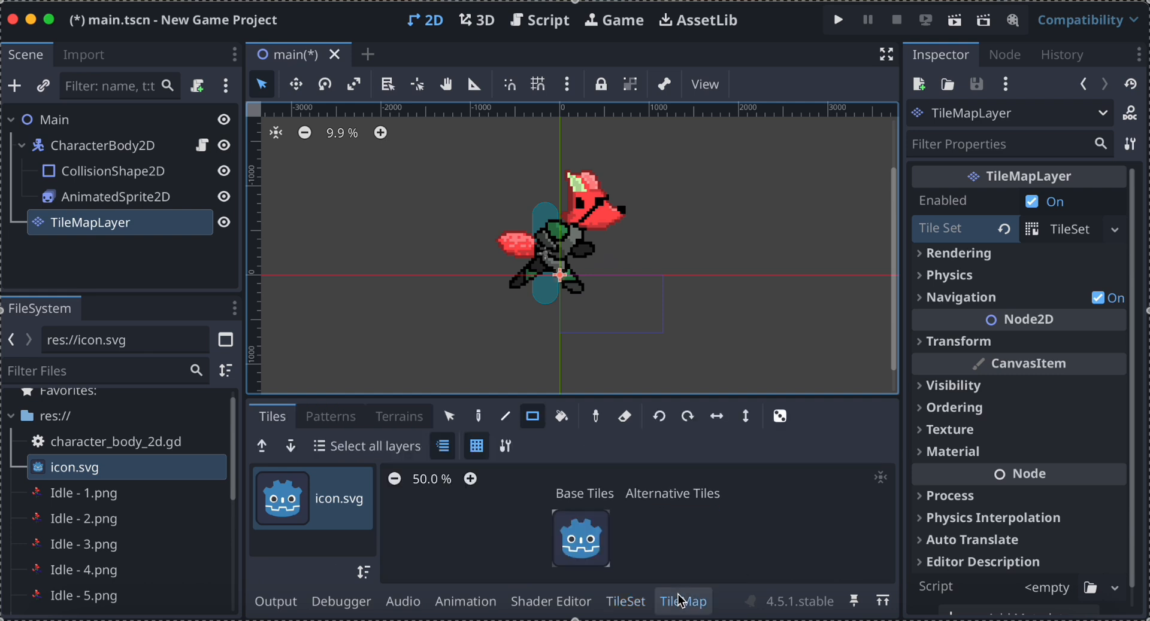
left_click(566, 529)
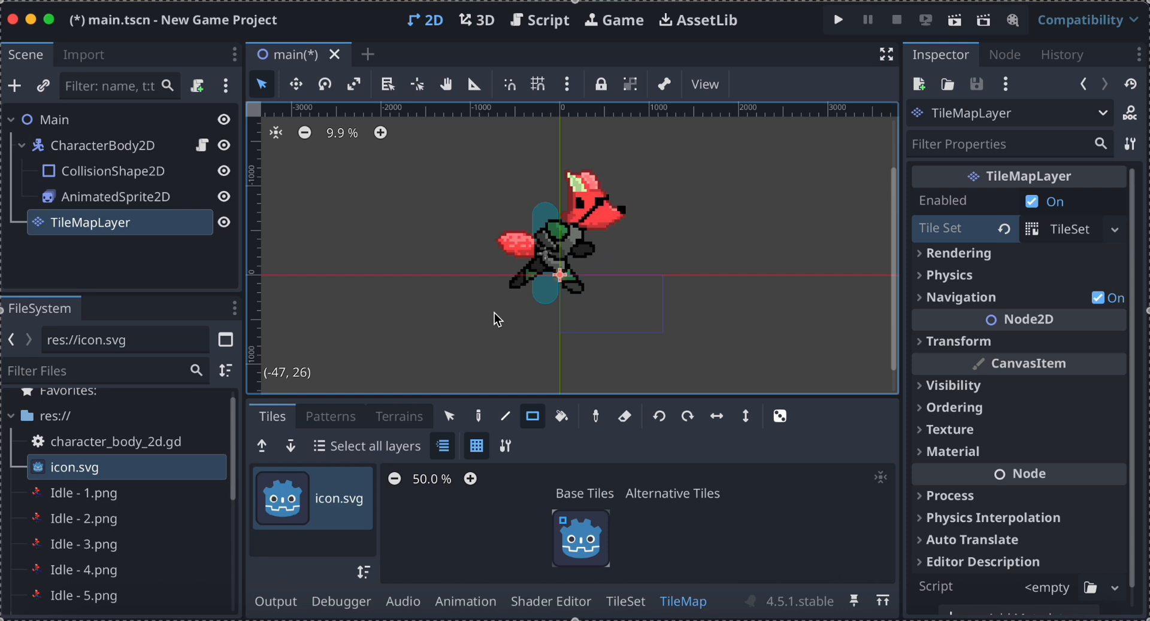
scroll(496, 319, "up", 3)
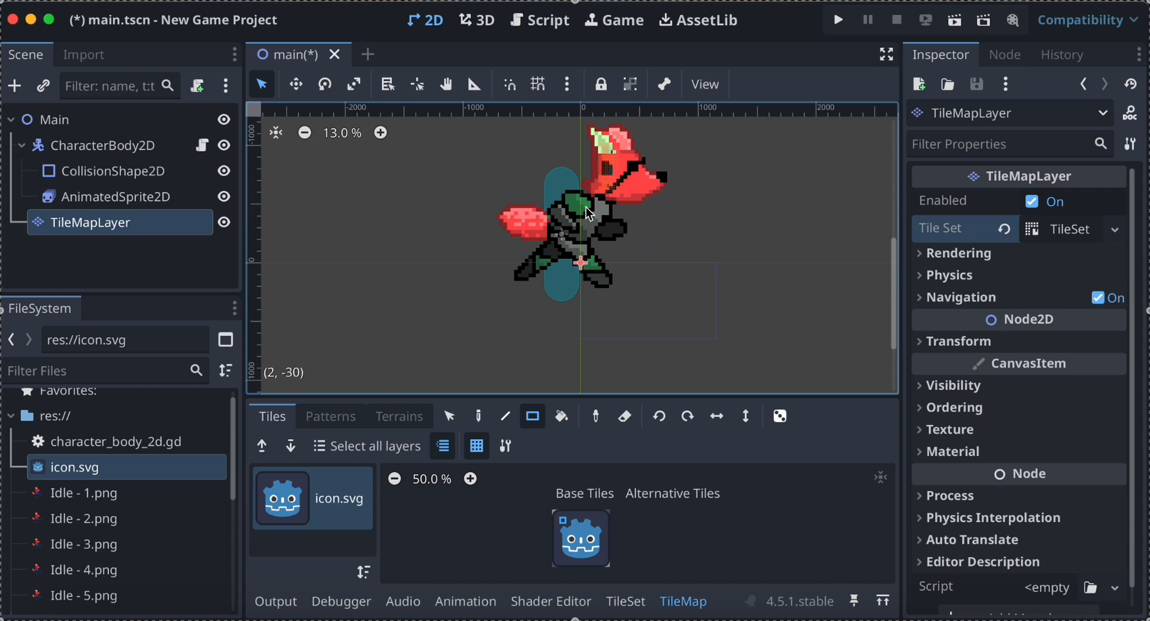
Scale the AnimatedSprite2D node uniformly to 0.05 in its transform settings.
right_click(145, 198)
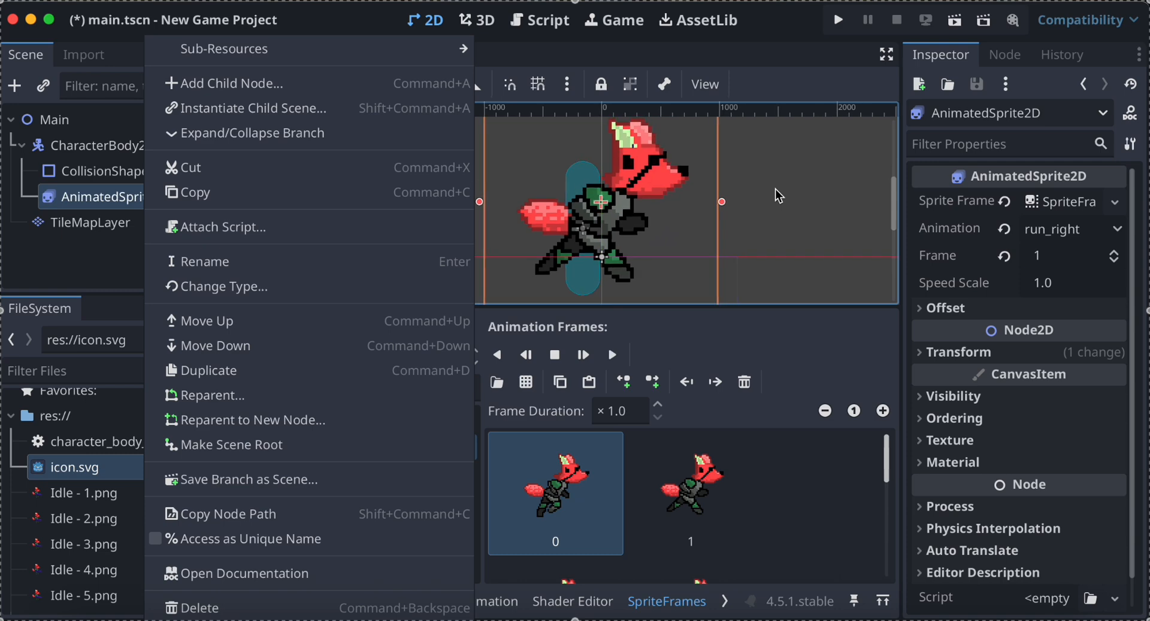
left_click(764, 201)
scroll(764, 202, "down", 2)
scroll(763, 204, "left", 3, "shift")
scroll(763, 204, "right", 3)
scroll(763, 205, "down", 1)
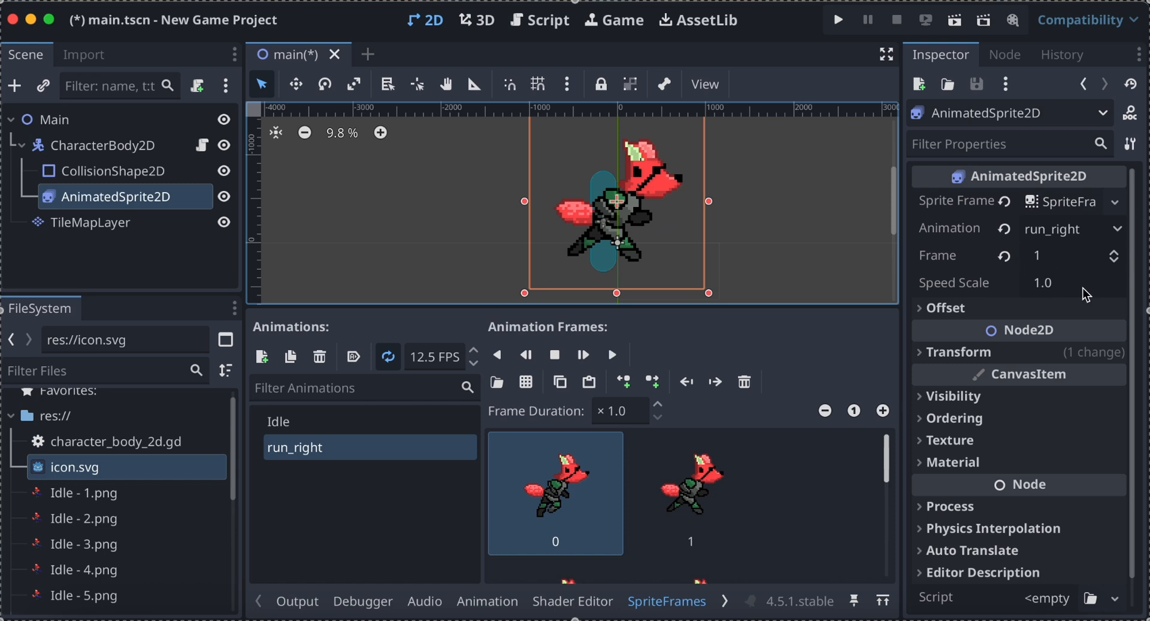
left_click(988, 355)
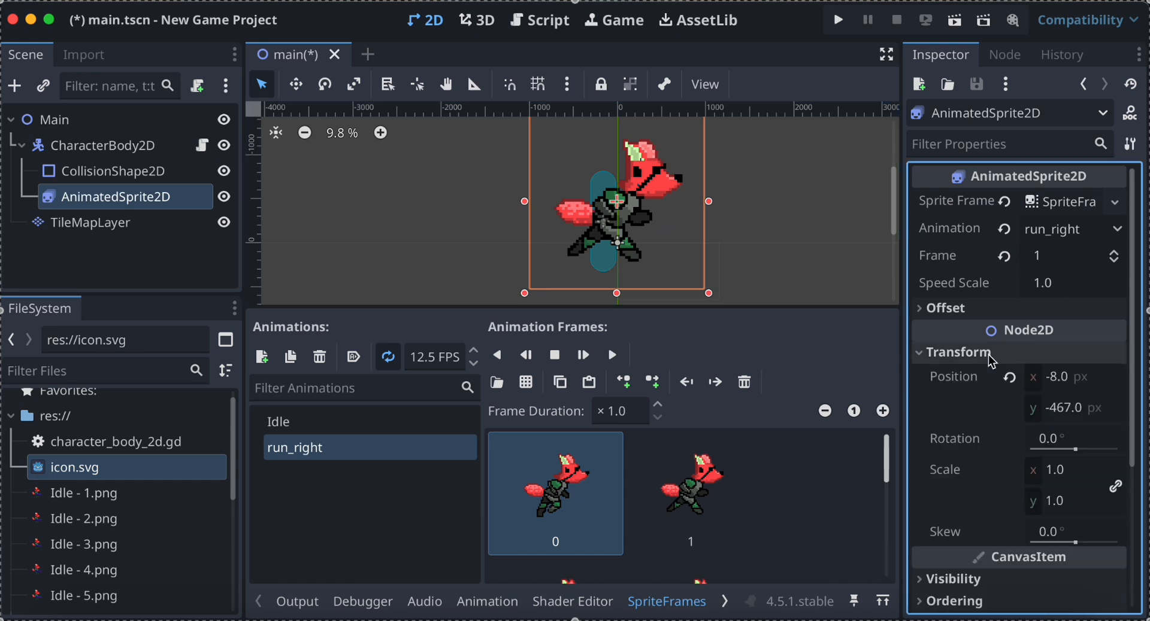
left_click(1065, 476)
left_click_drag(1064, 476, 982, 476)
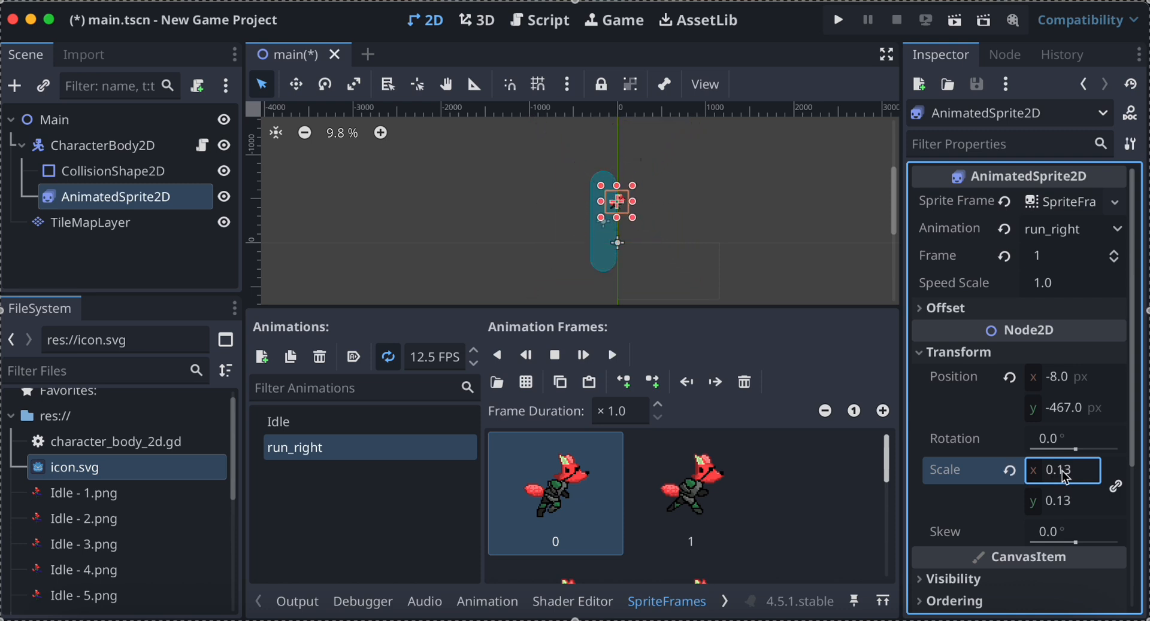
scroll(633, 224, "up", 8)
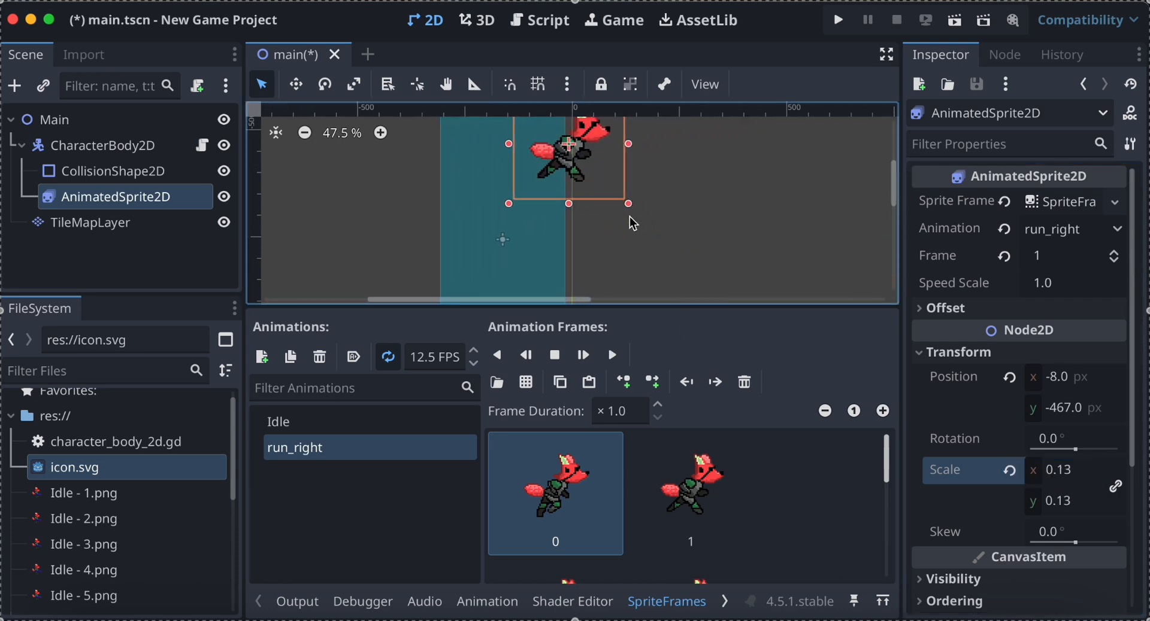
scroll(633, 224, "up", 2)
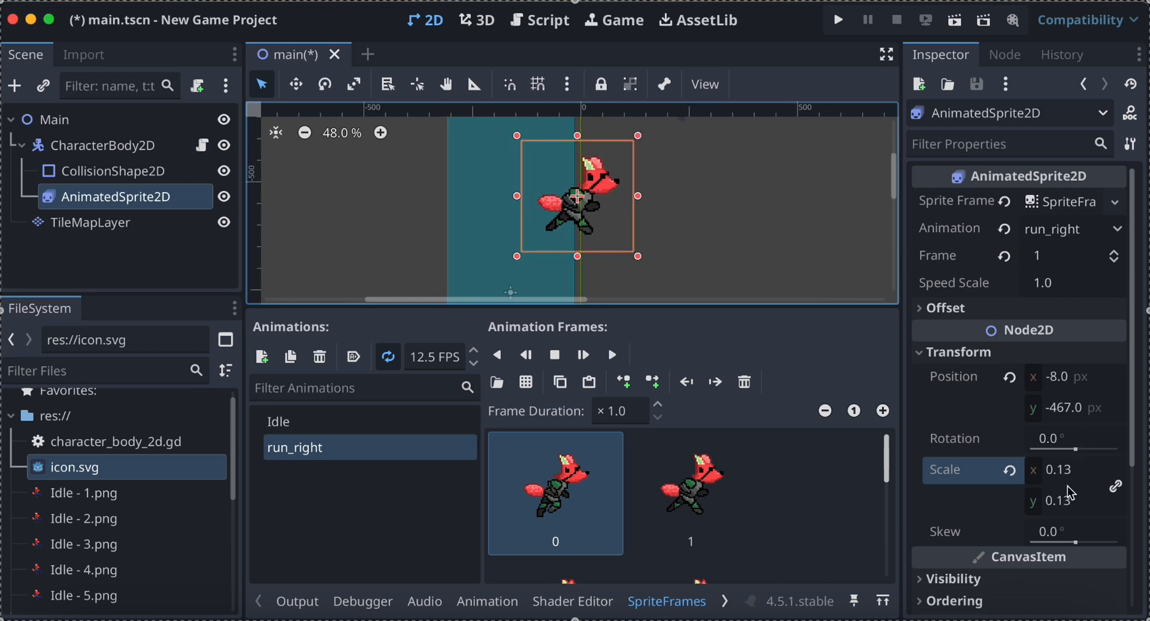
left_click_drag(1069, 501, 1054, 501)
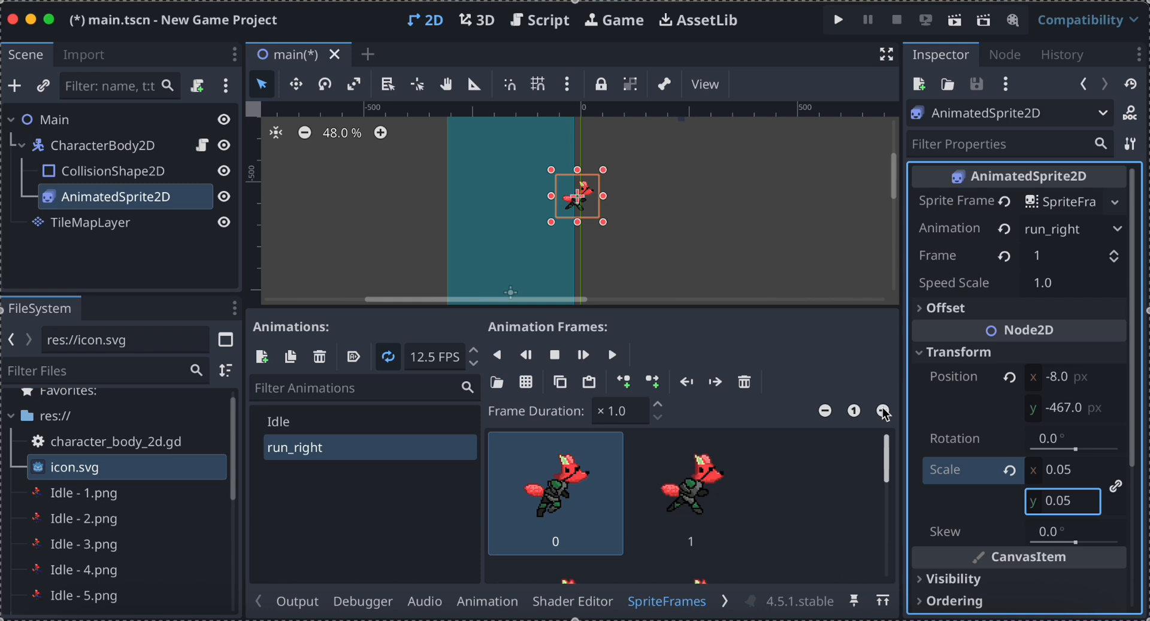
Center the view on the scaled sprite and switch its current animation to Idle.
scroll(694, 295, "up", 6)
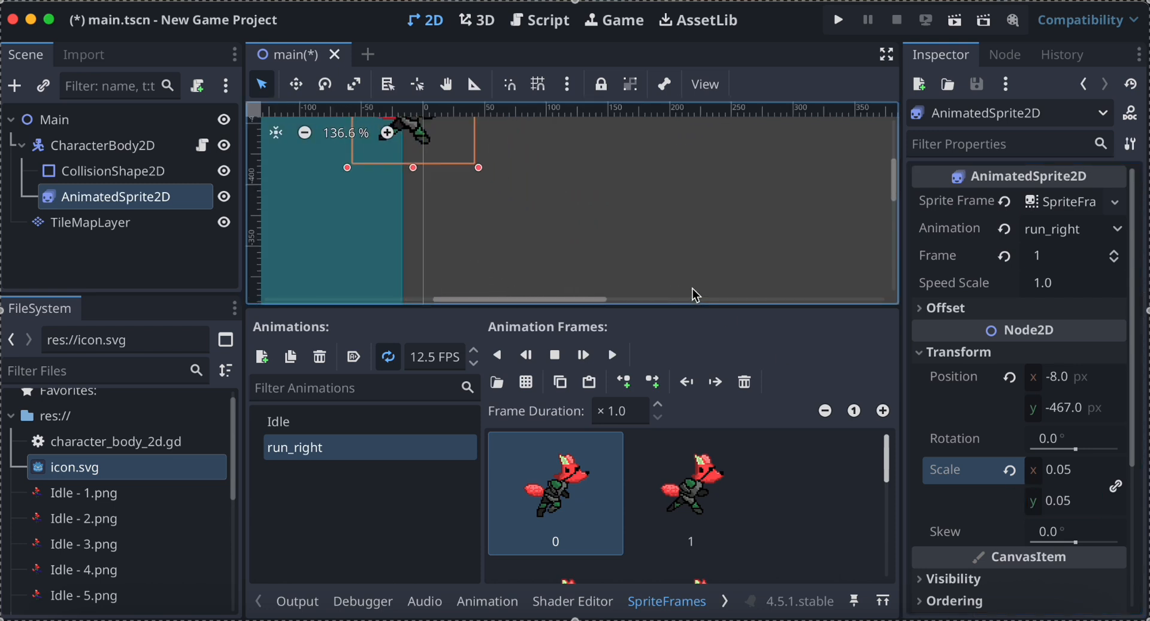
key("f")
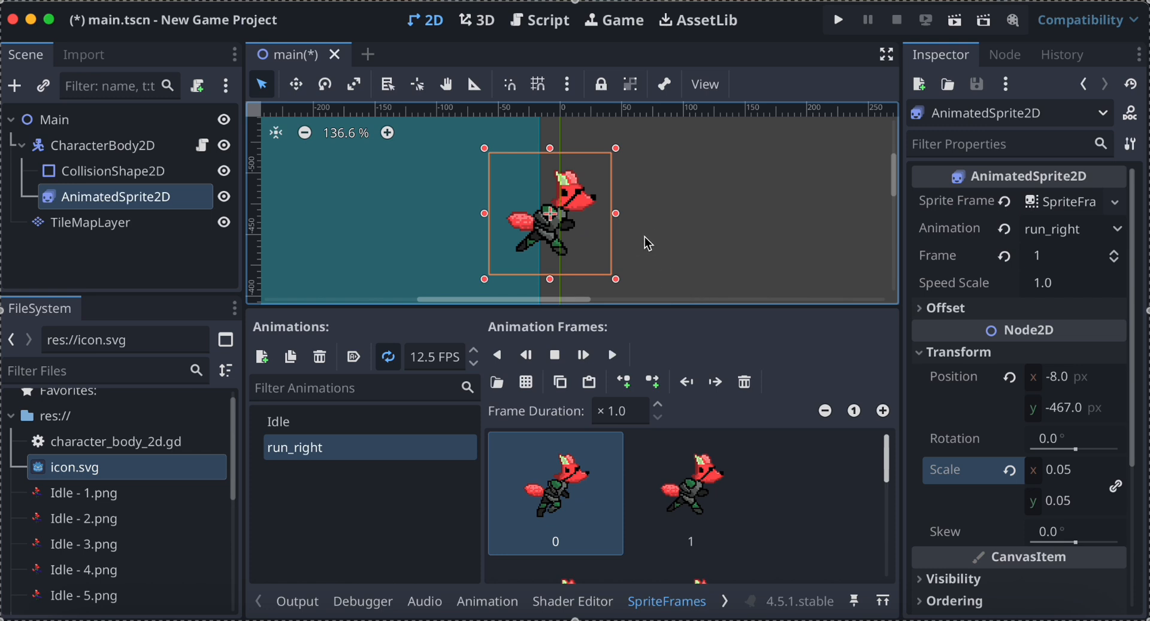
scroll(649, 243, "up", 1)
scroll(648, 243, "down", 1)
scroll(649, 244, "right", 1)
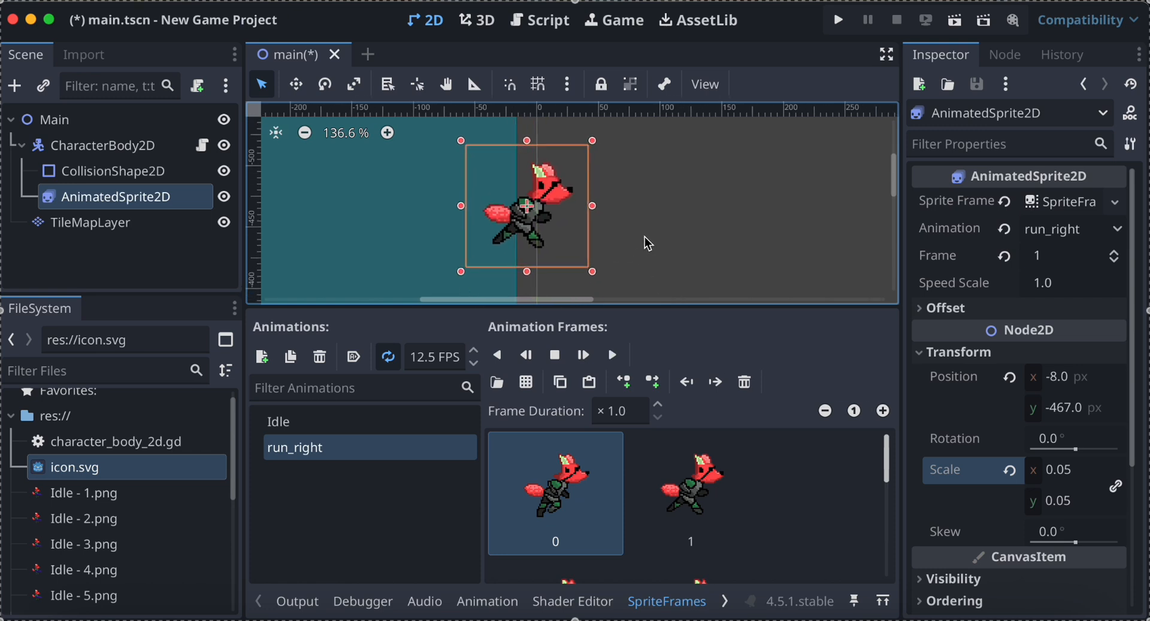
scroll(649, 243, "up", 1)
scroll(648, 244, "left", 1)
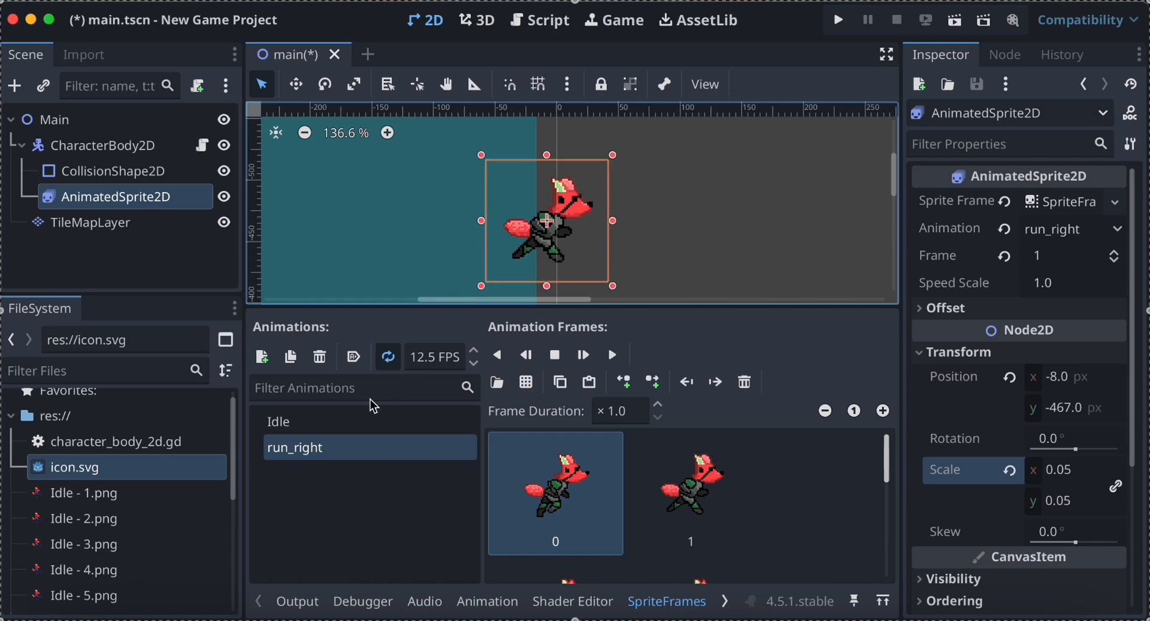
left_click(357, 426)
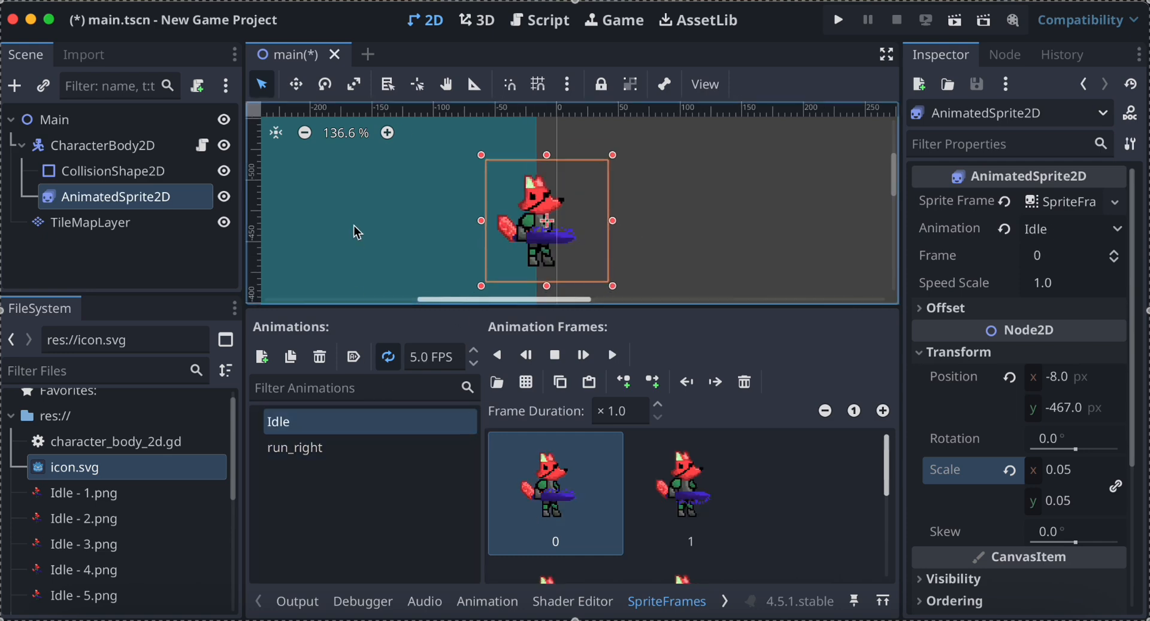
Scale the CollisionShape2D uniformly to 0.05 and move it beside the fox, to about (-98, -457) px.
left_click(179, 171)
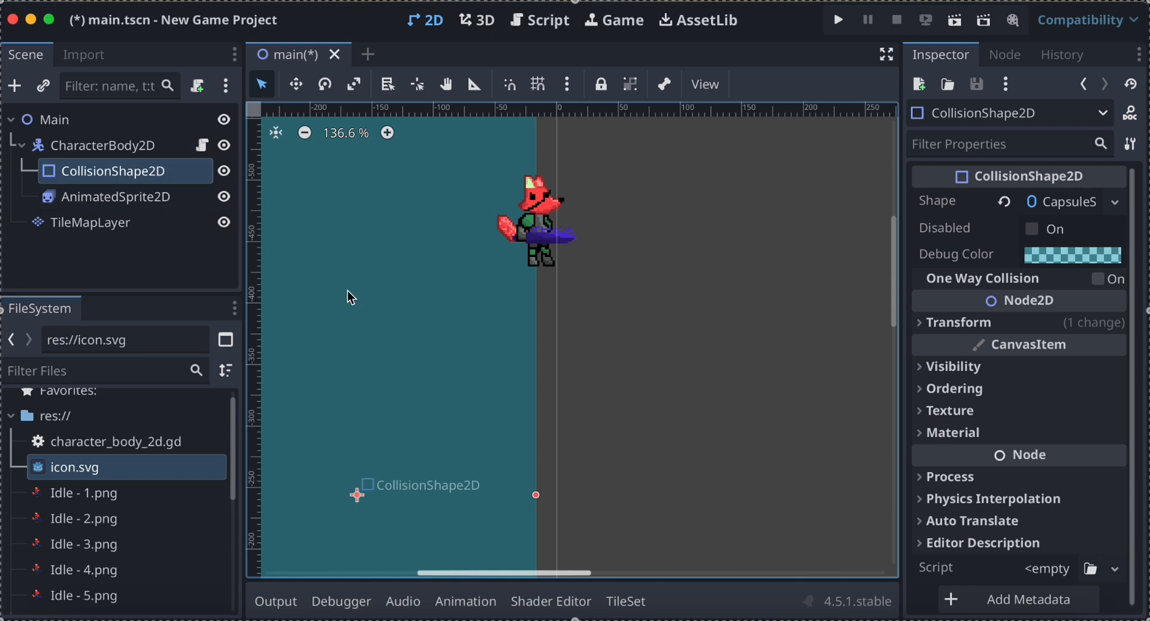
left_click(961, 328)
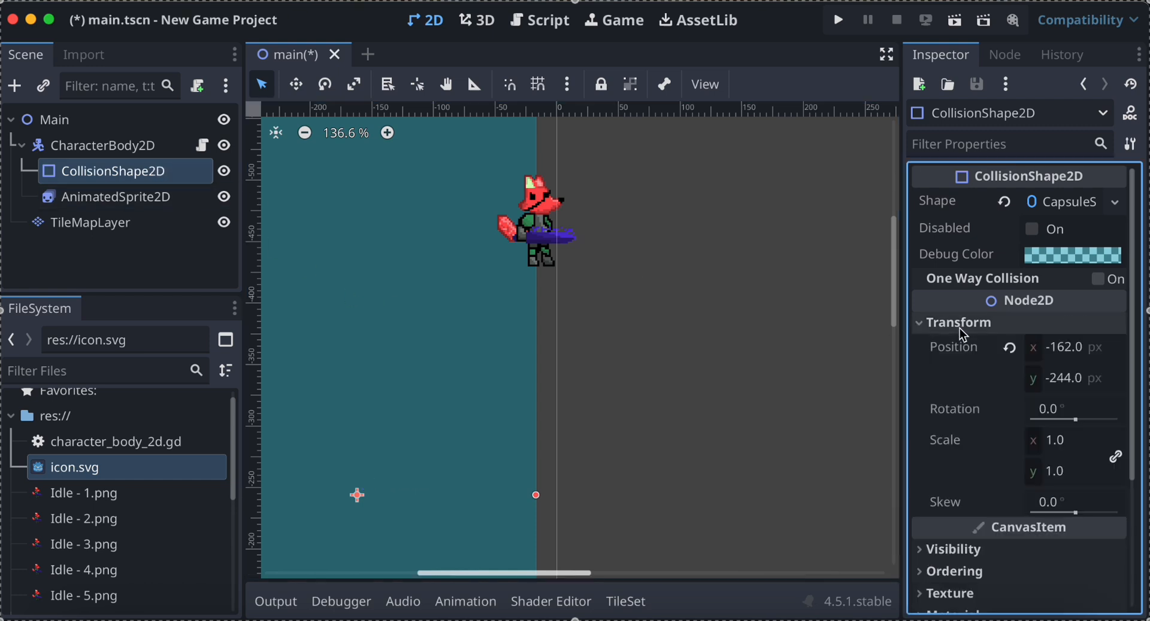
left_click_drag(1082, 447, 1039, 448)
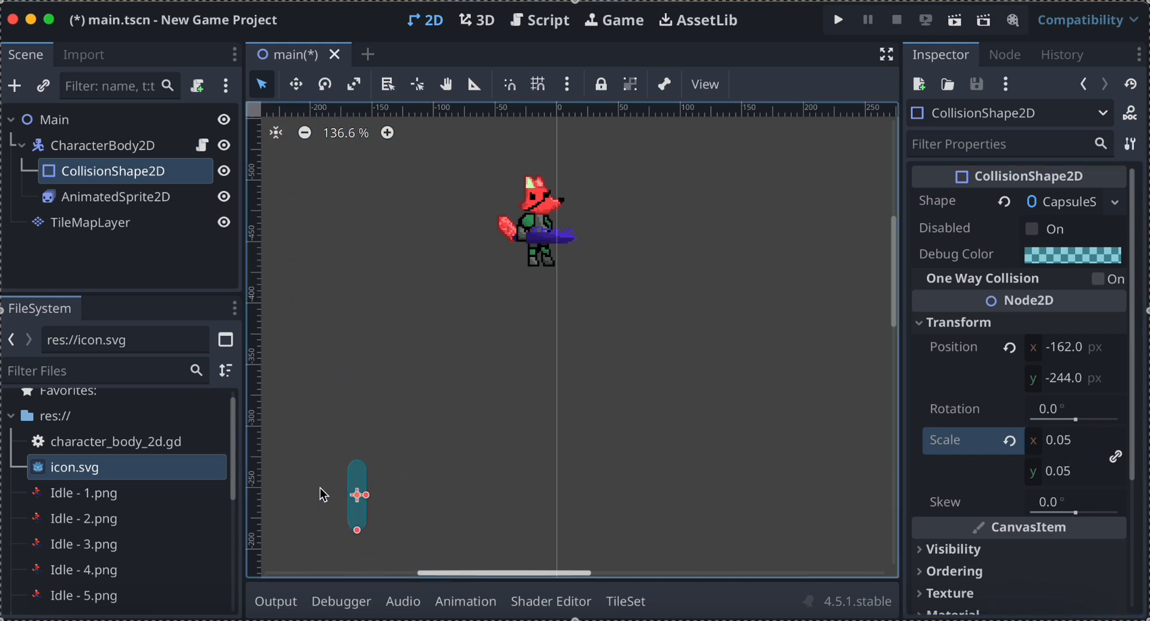
right_click(361, 504)
left_click(397, 427)
left_click_drag(361, 504, 442, 241)
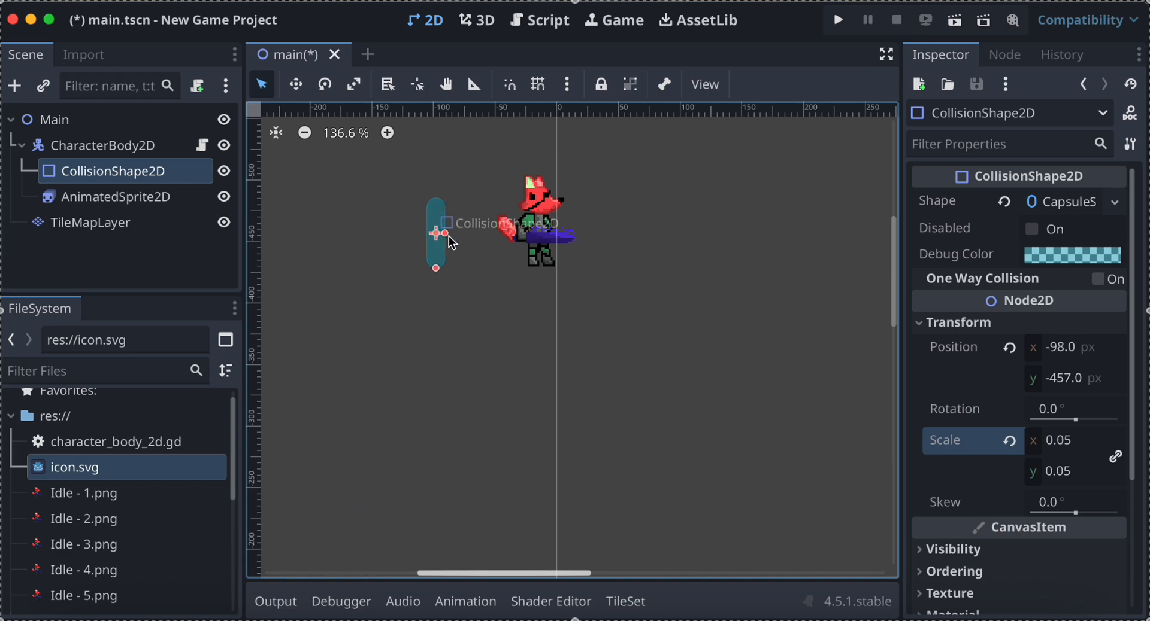
Set the AnimatedSprite2D node's position to 0, 0.
left_click(535, 232)
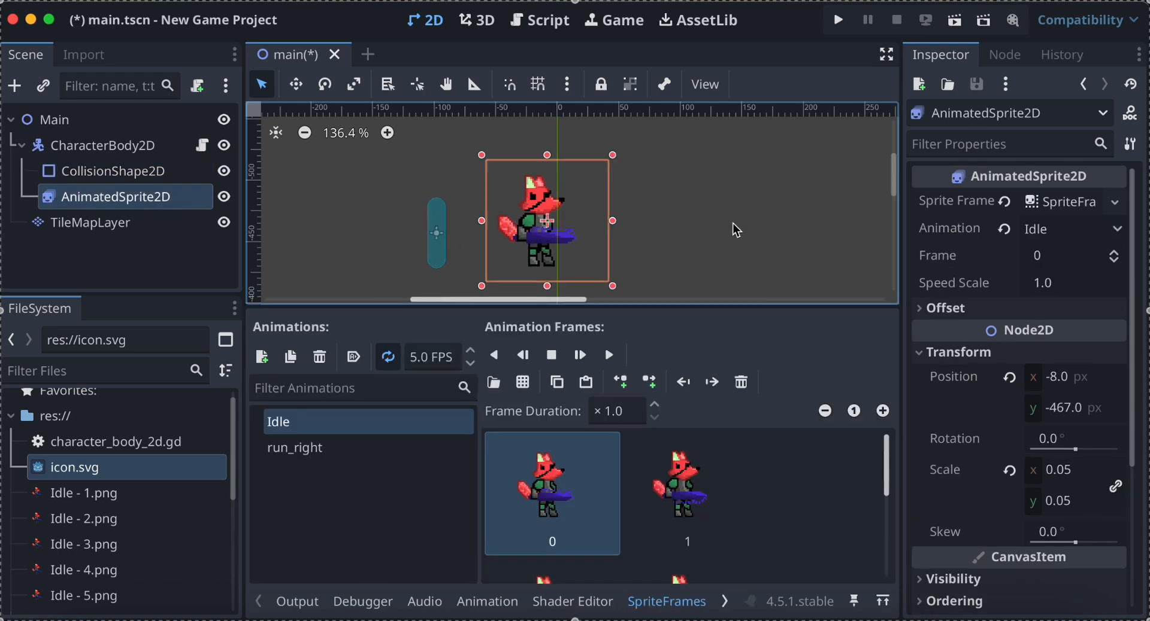
scroll(736, 231, "down", 10)
scroll(737, 231, "right", 4)
scroll(737, 230, "down", 2)
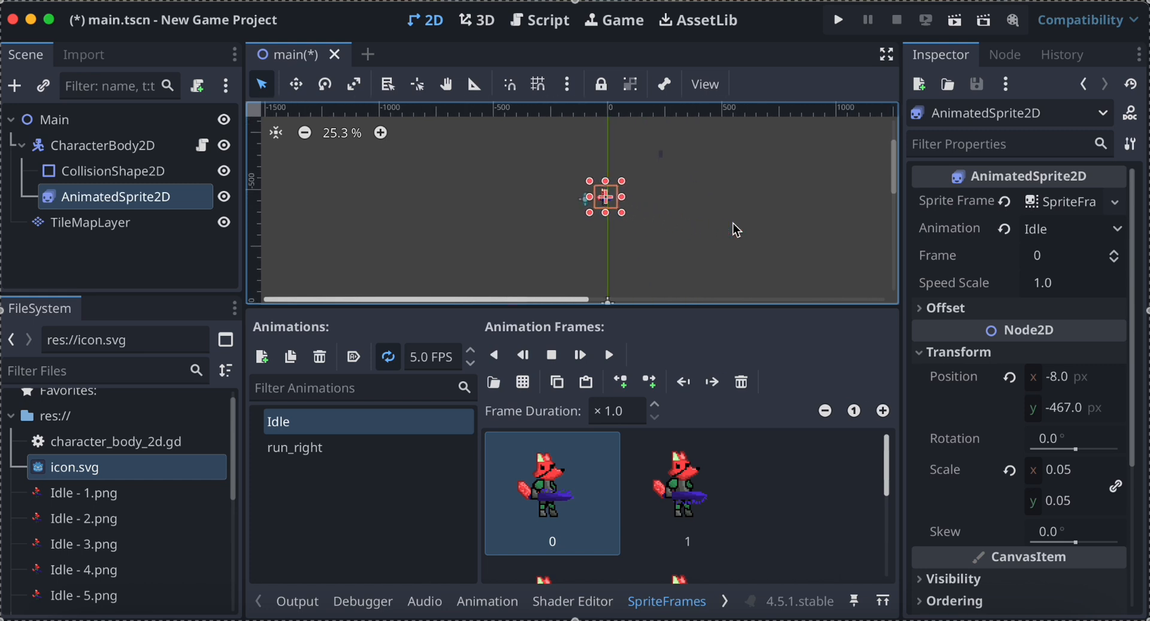
scroll(602, 210, "up", 10)
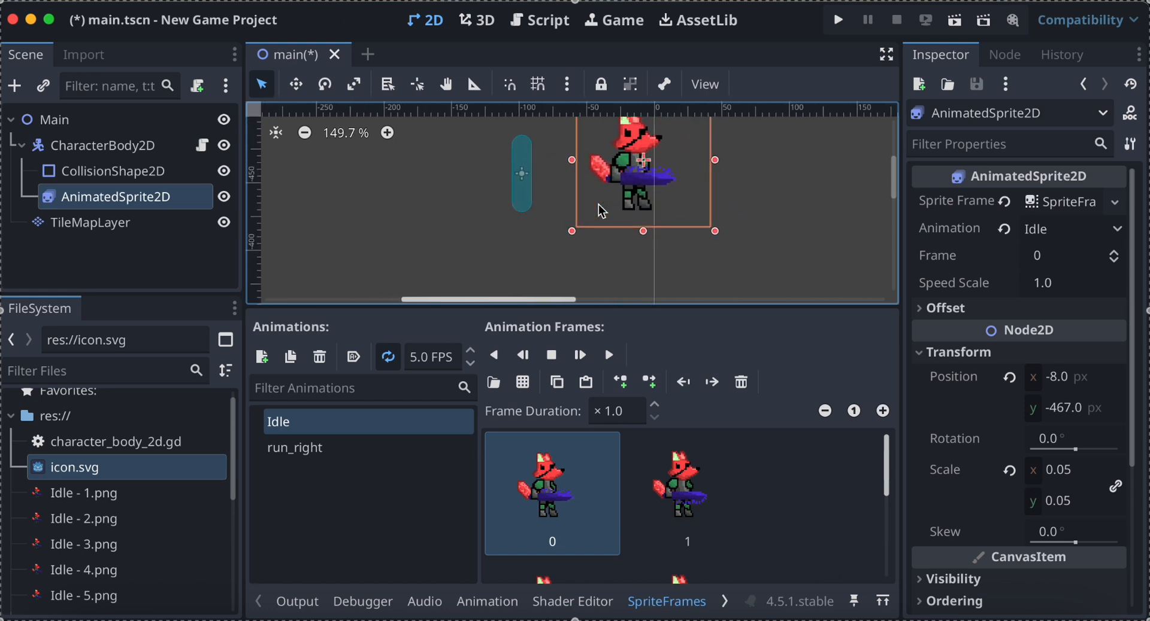
left_click(1063, 385)
type("0")
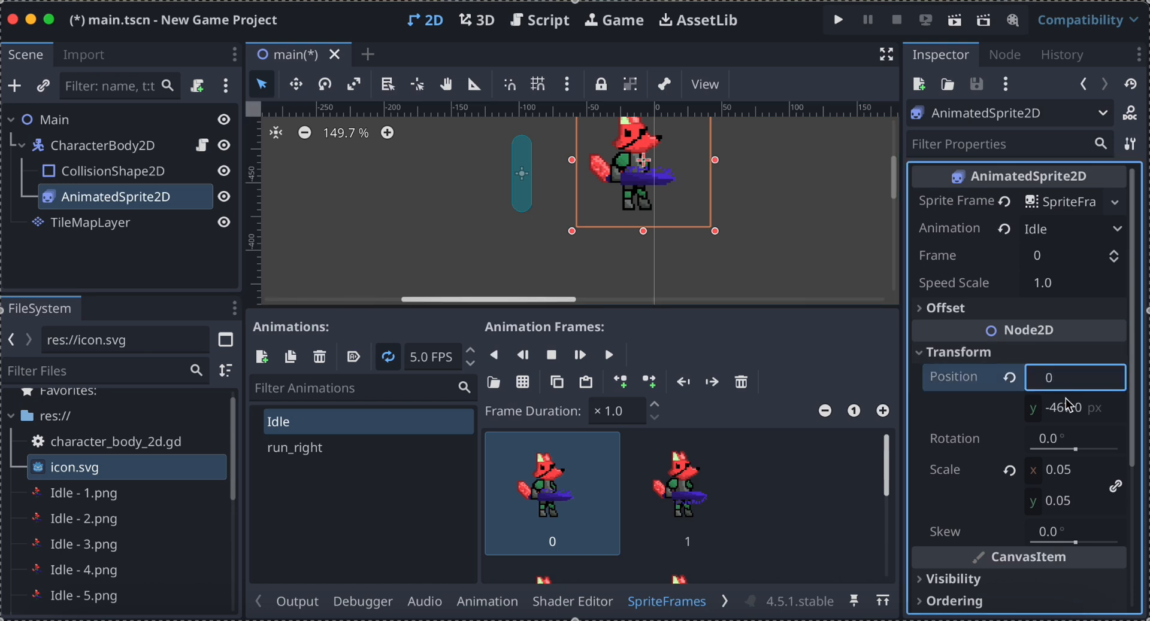
left_click(1069, 411)
type("0")
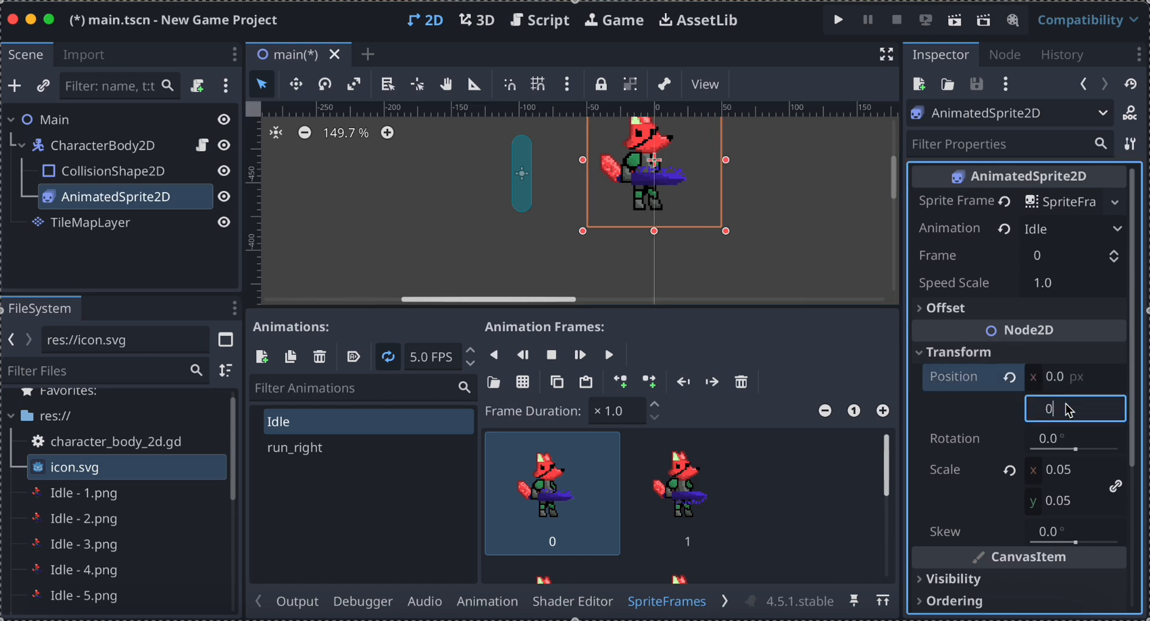
key("Return")
Set the character's CollisionShape2D position to 0, 0 and zoom in on the overlapping fox and capsule.
left_click(522, 174)
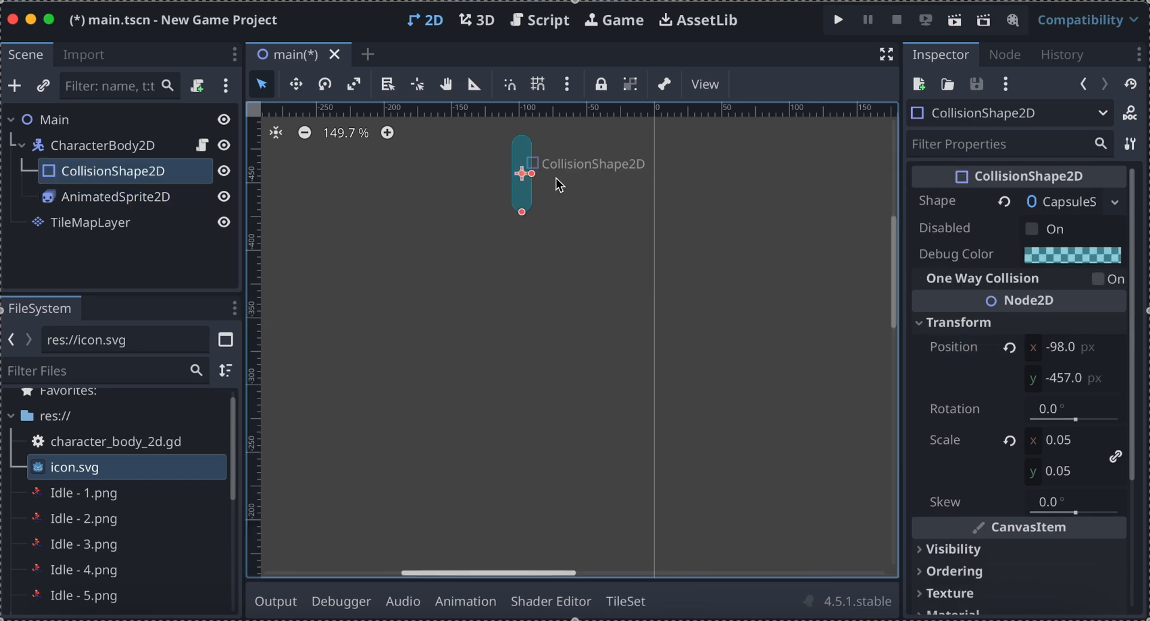
left_click(1065, 356)
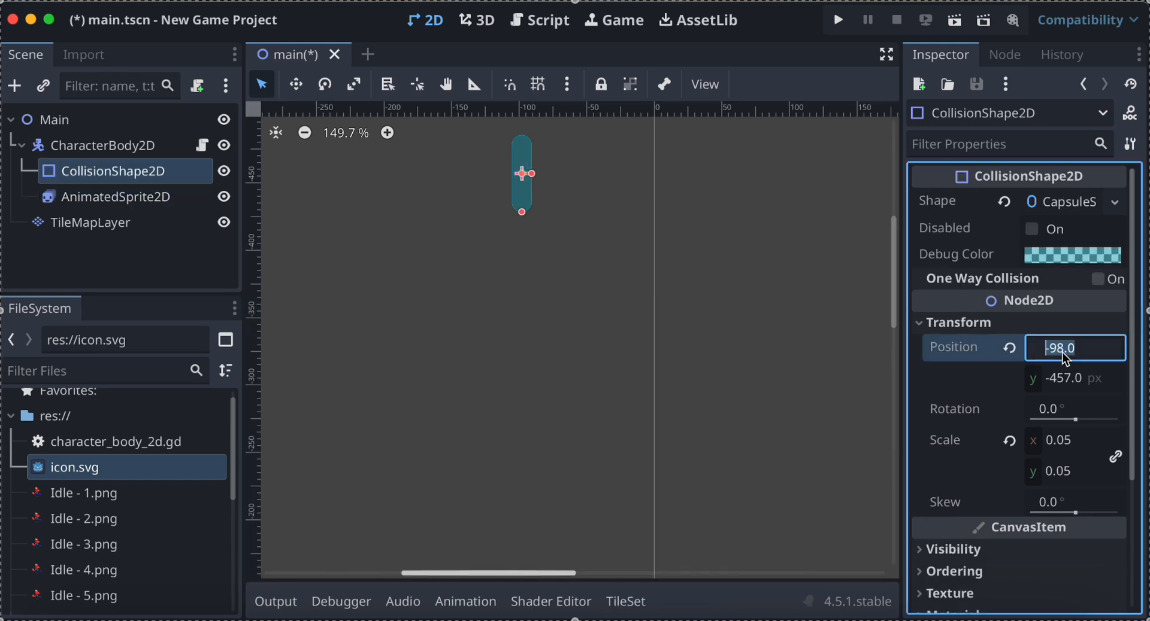
left_click(1058, 378)
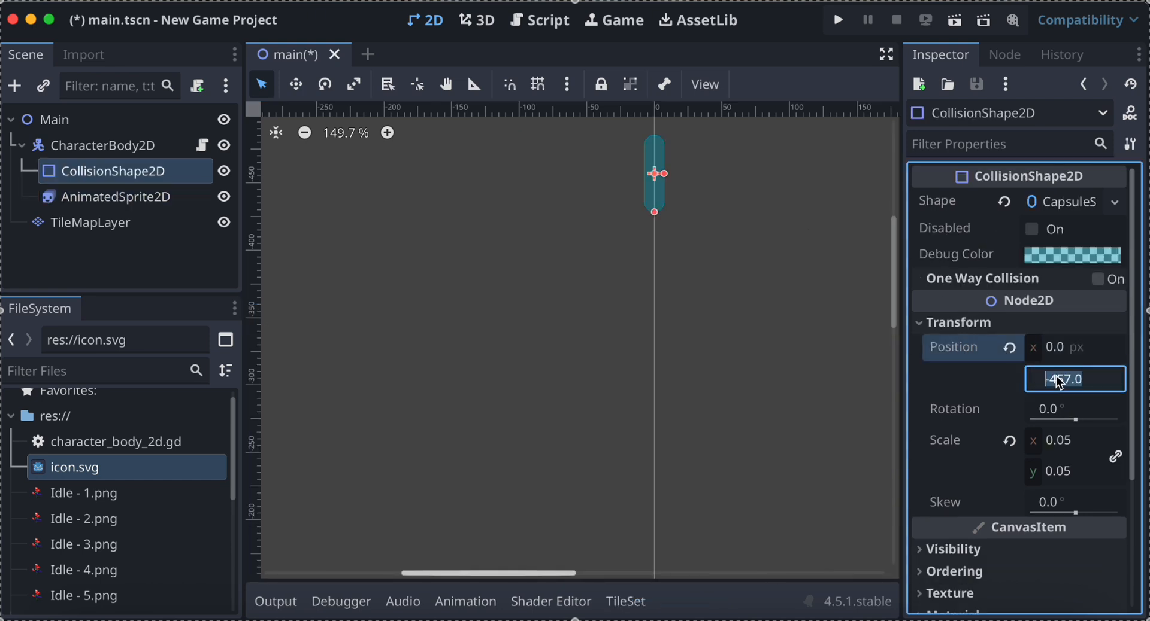
type("0")
key("Return")
scroll(704, 359, "down", 4)
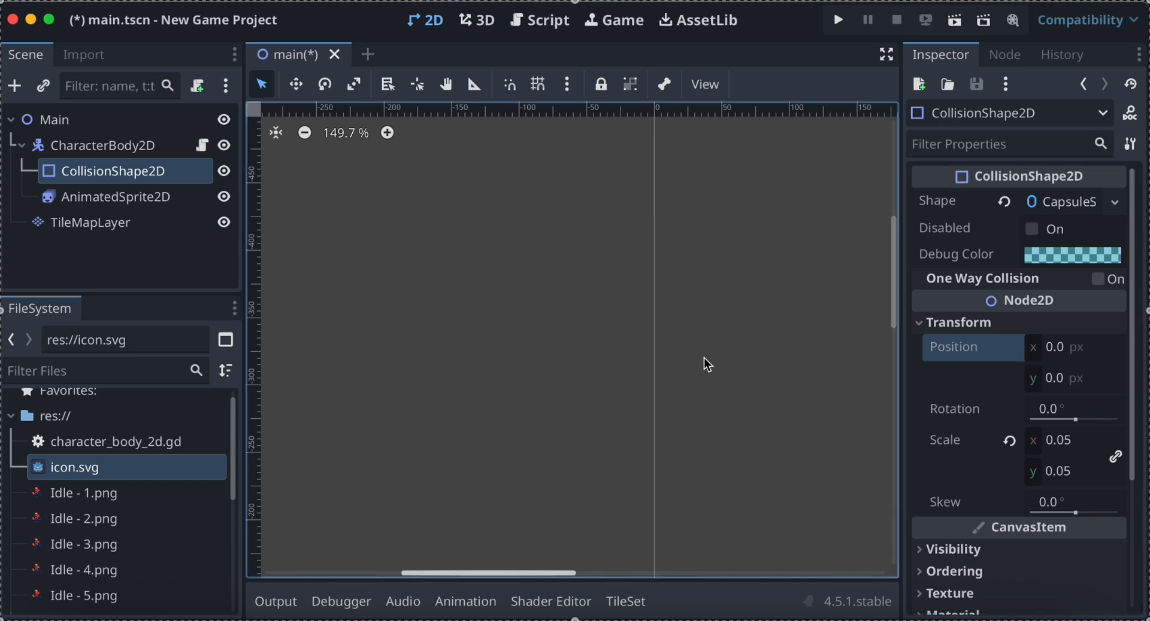
scroll(678, 384, "down", 1)
scroll(681, 385, "down", 5)
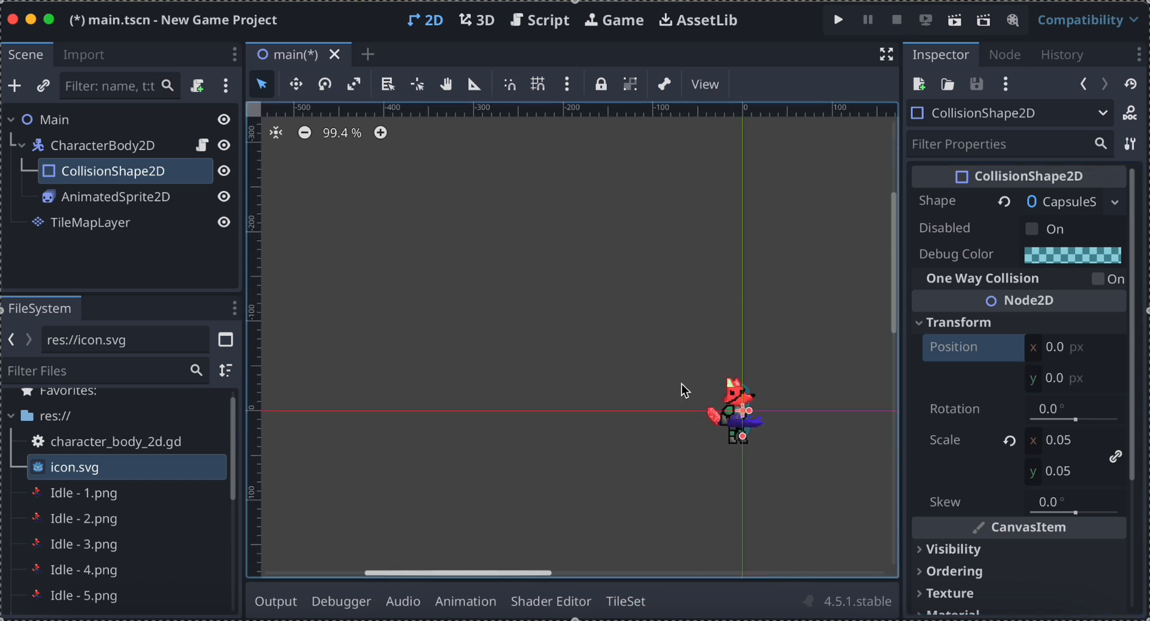
scroll(682, 384, "right", 5)
scroll(682, 384, "down", 2)
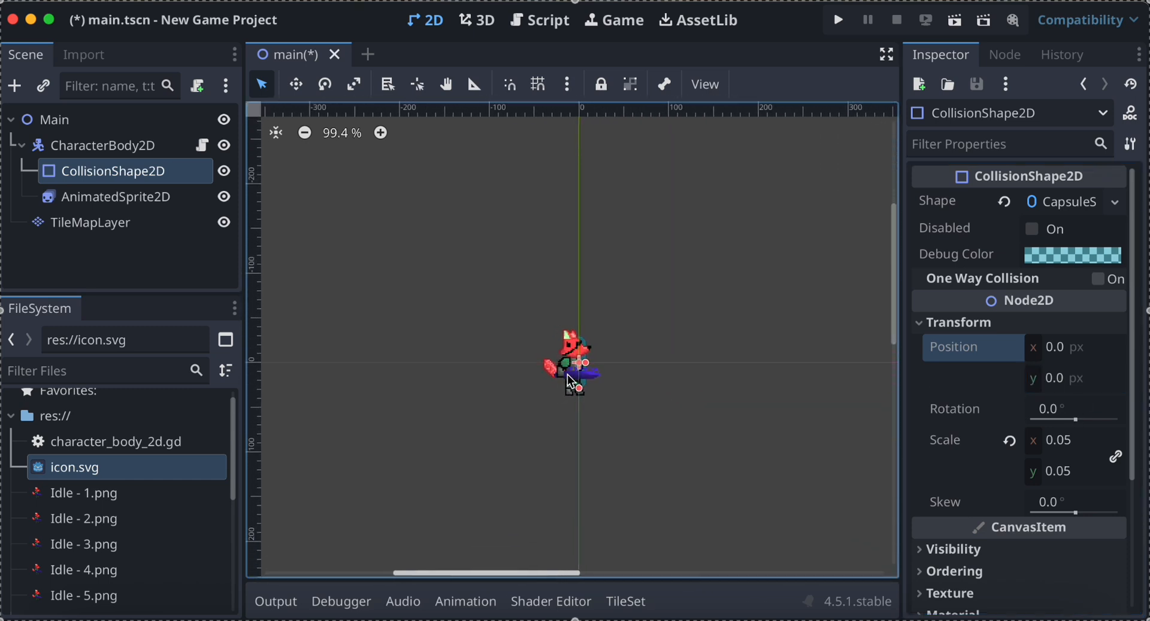
scroll(571, 382, "up", 6)
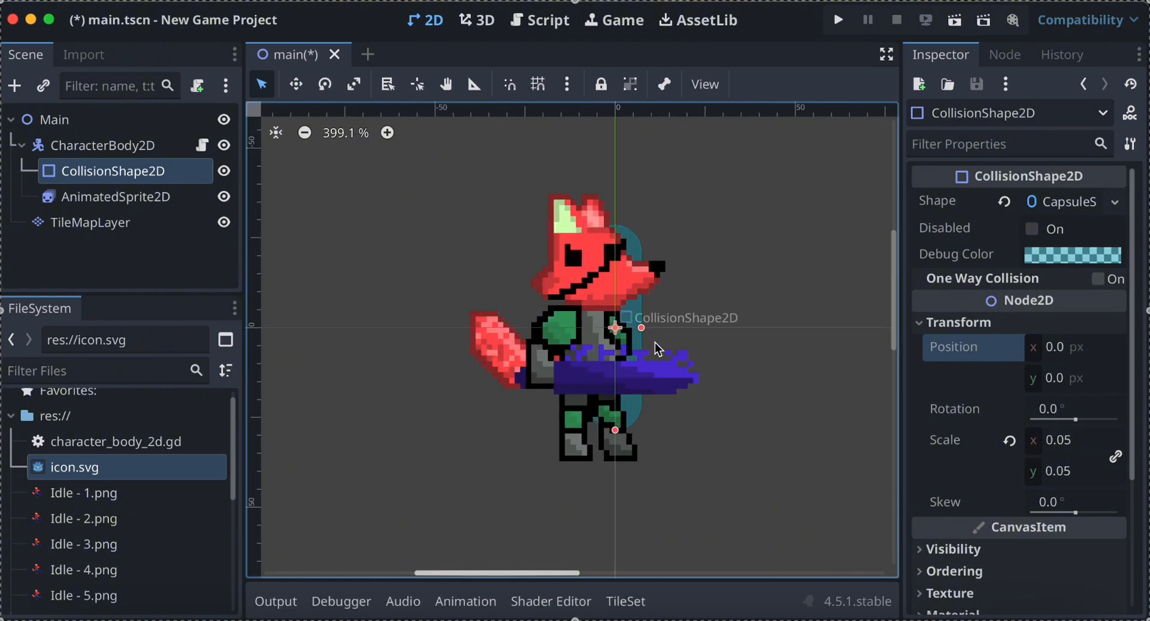
Move the AnimatedSprite2D over the collision capsule, to about (7, -1) px.
left_click(633, 326)
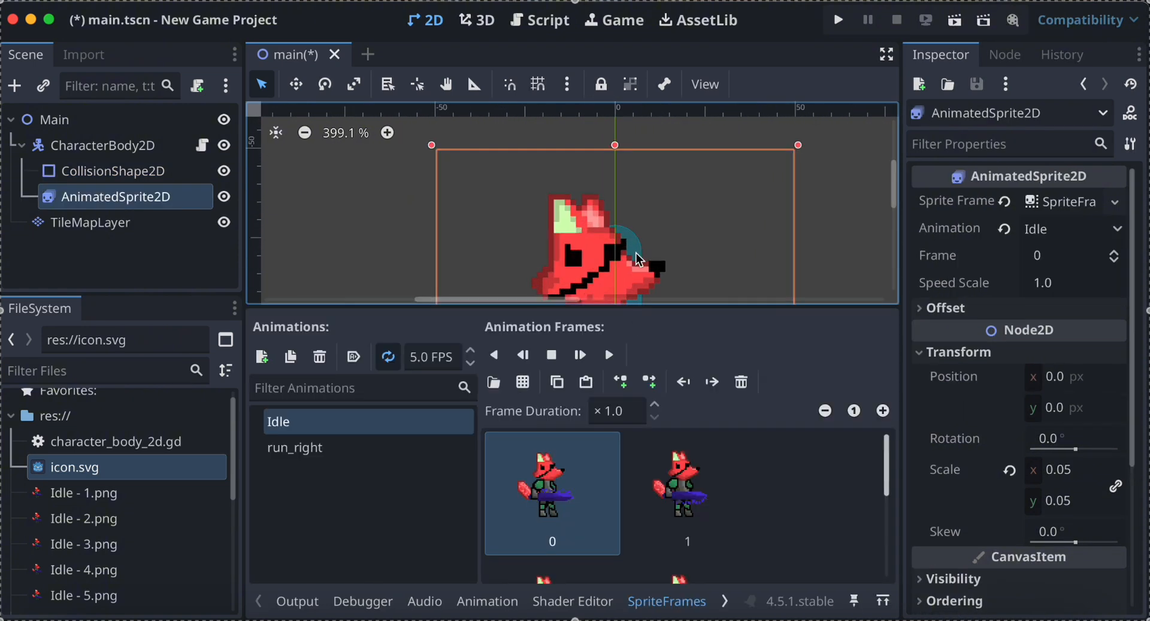
left_click(140, 173)
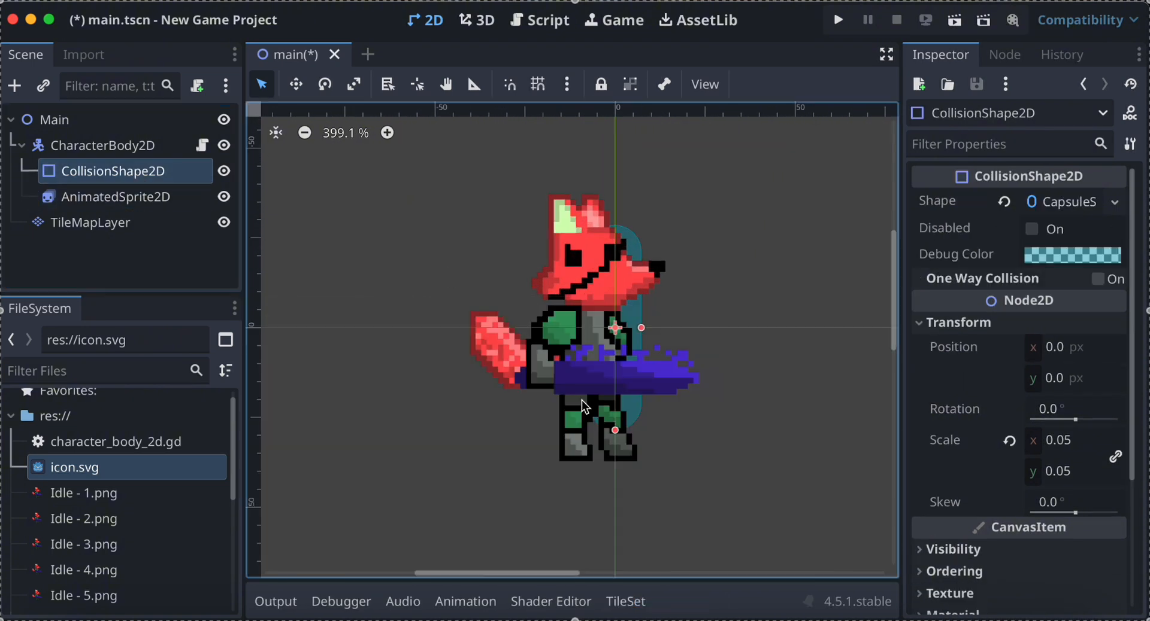
right_click(609, 329)
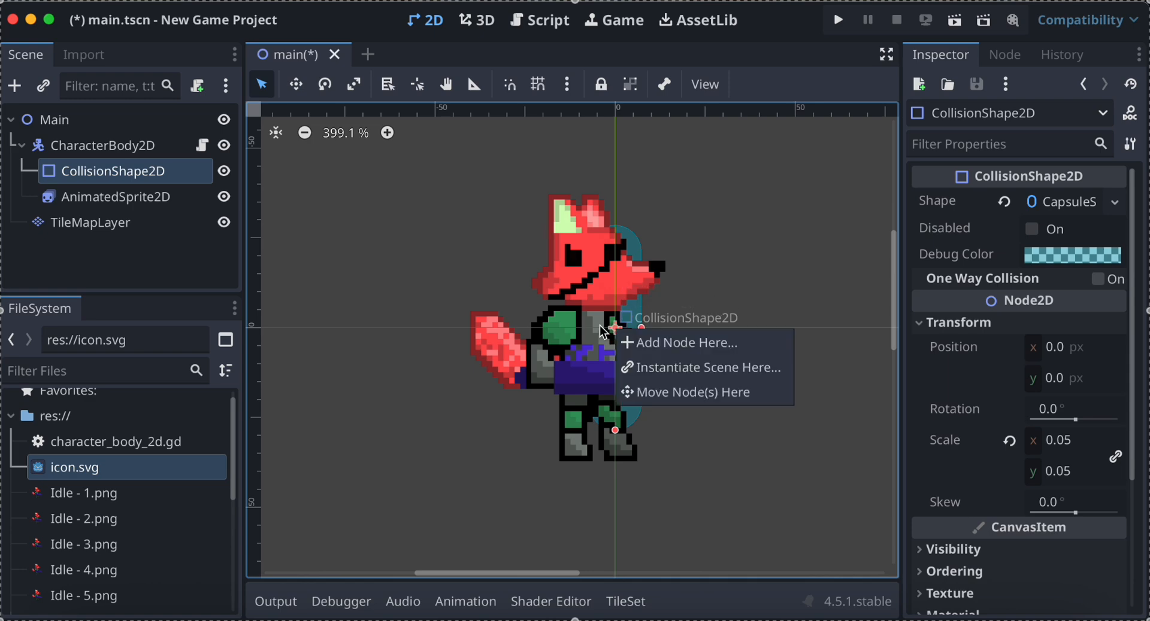
left_click(613, 326)
left_click_drag(615, 339, 642, 334)
scroll(659, 253, "down", 3)
scroll(659, 253, "down", 3, "ctrl")
scroll(658, 252, "down", 2)
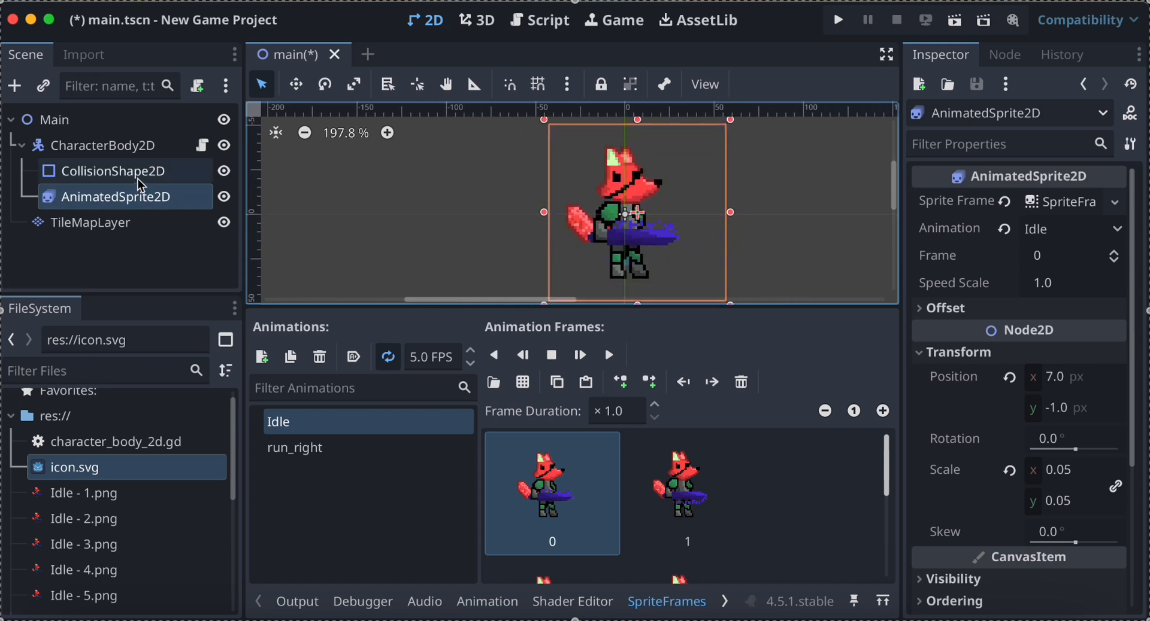
Select the character's CollisionShape2D and toggle the sprite's visibility to check how the capsule fits behind the fox.
left_click(138, 178)
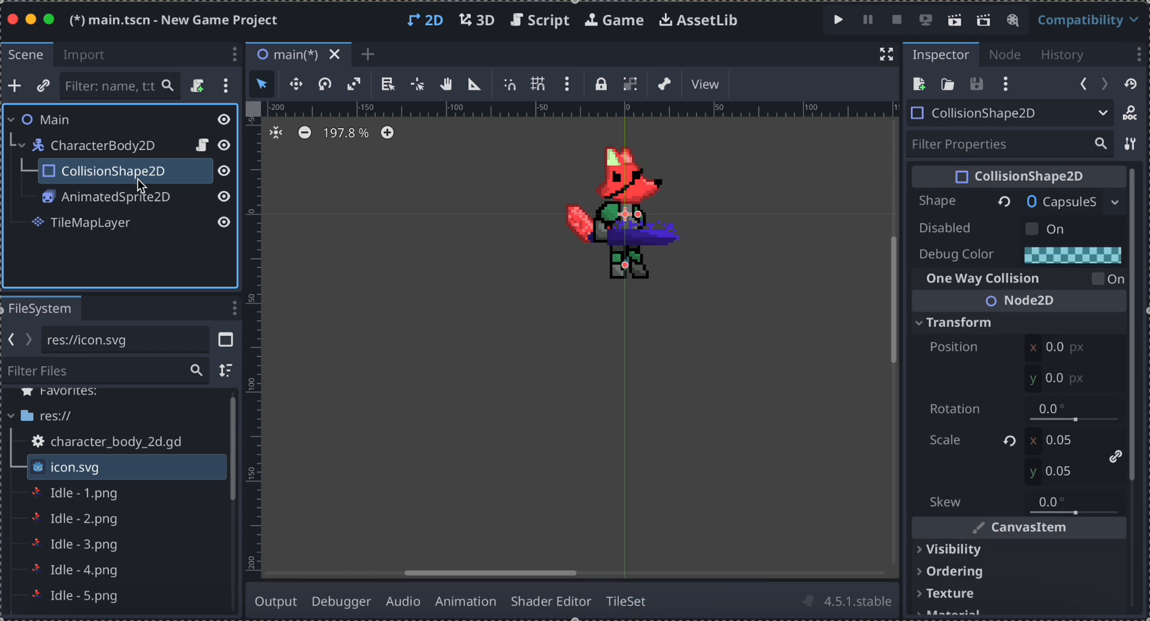
left_click(228, 200)
left_click(228, 200)
left_click(228, 200)
left_click(227, 200)
Select the TileMapLayer for editing and get the icon.svg base tile ready with the Rectangle paint tool.
left_click(128, 223)
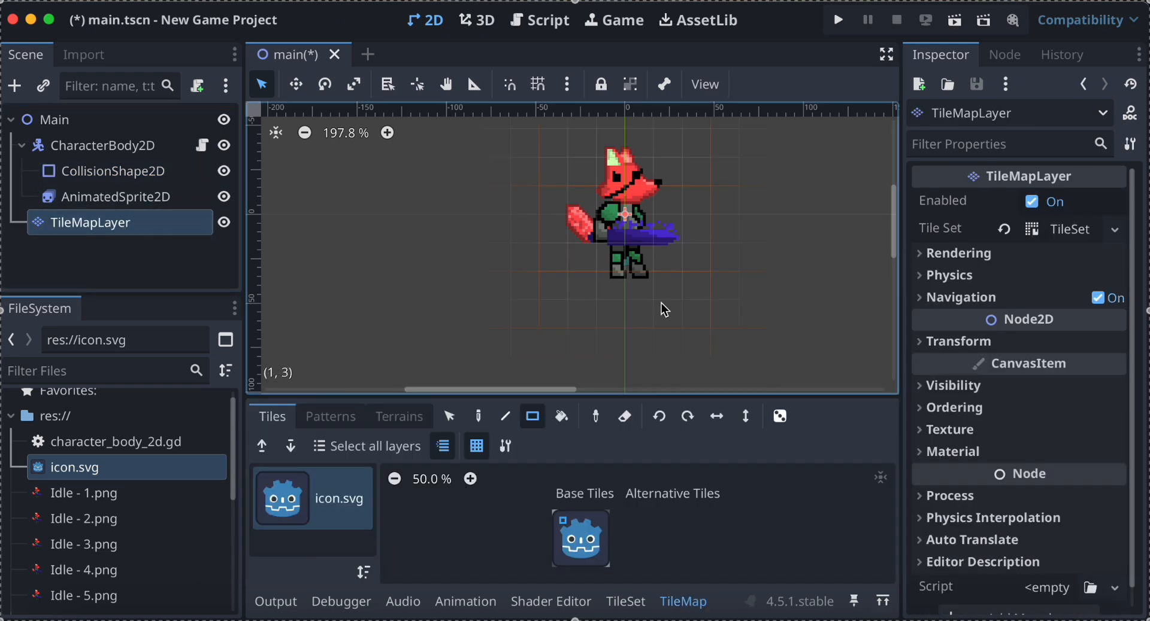
scroll(661, 303, "left", 3)
scroll(661, 303, "right", 5)
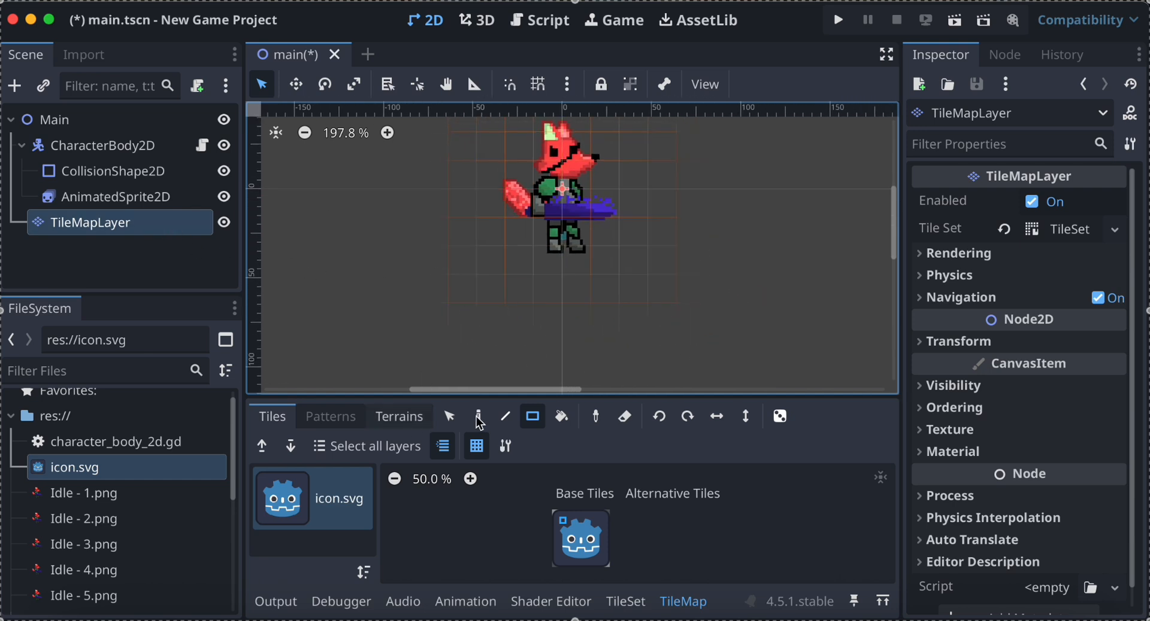
left_click(565, 522)
left_click(532, 417)
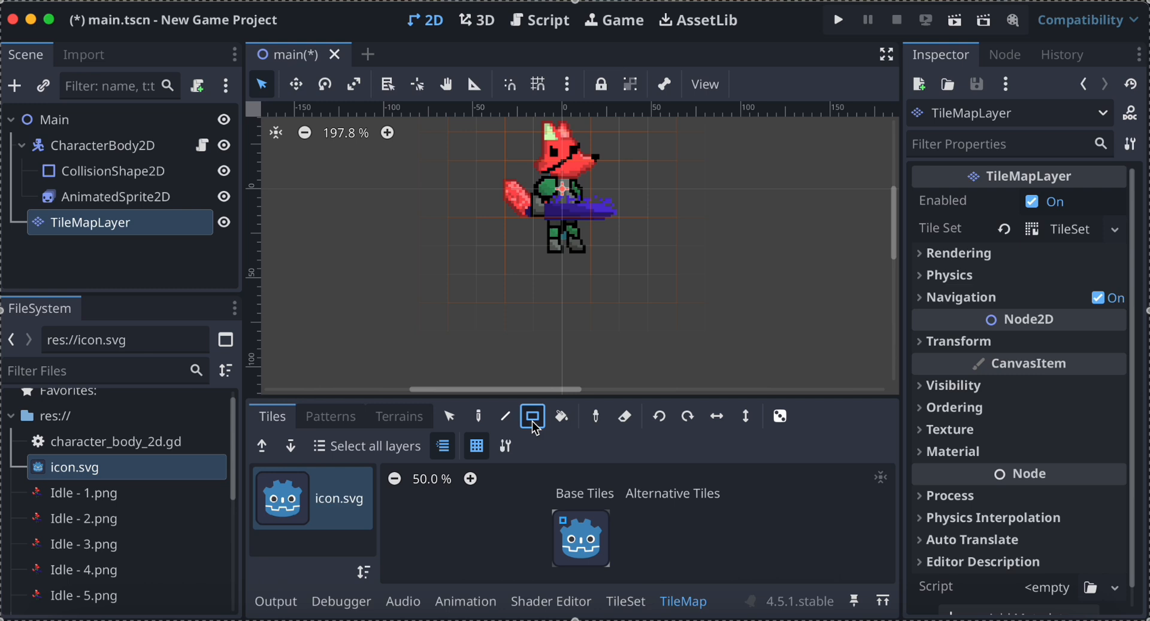
Try painting rectangular strips of icon.svg tiles beneath the fox.
left_click_drag(293, 283, 856, 307)
scroll(829, 303, "down", 6)
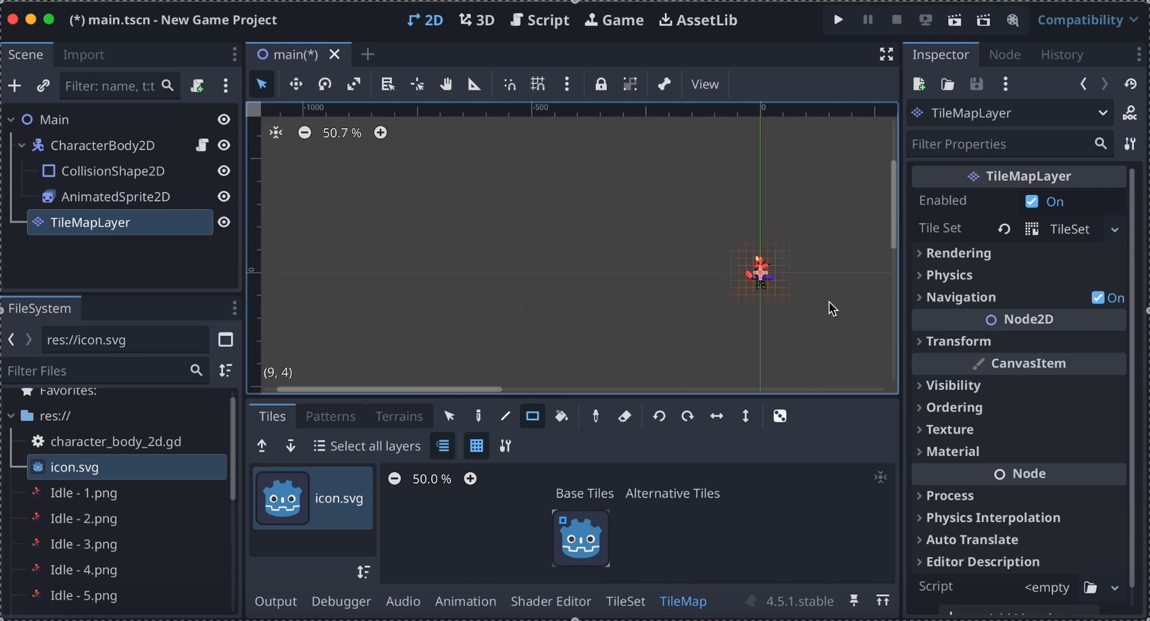
scroll(828, 301, "up", 3)
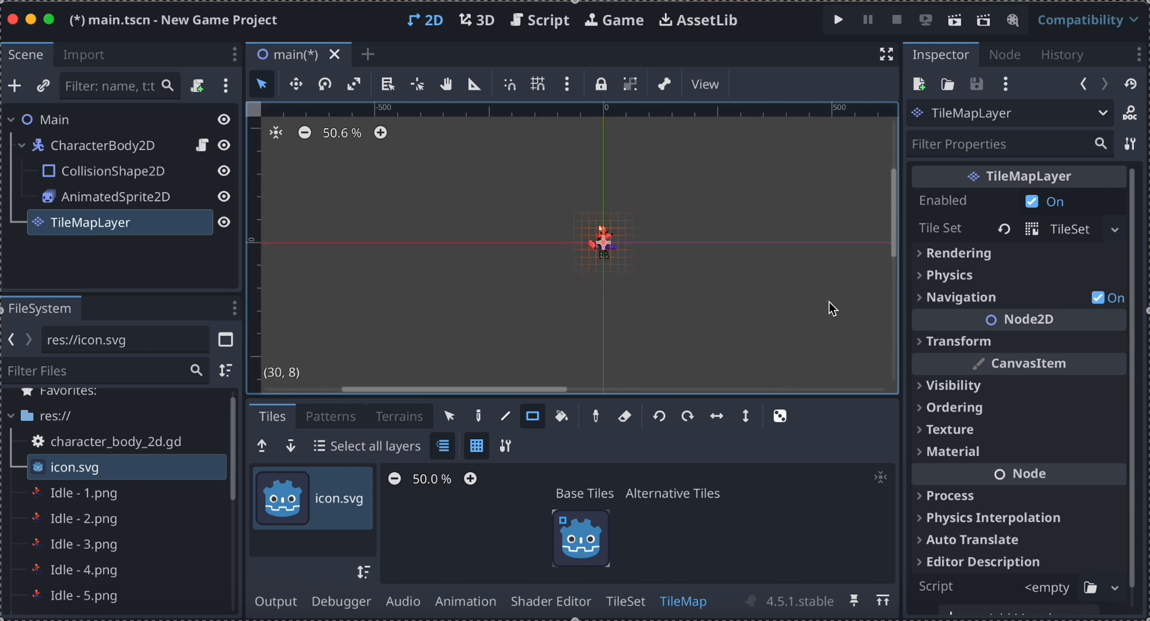
scroll(617, 249, "up", 3)
scroll(657, 259, "up", 6)
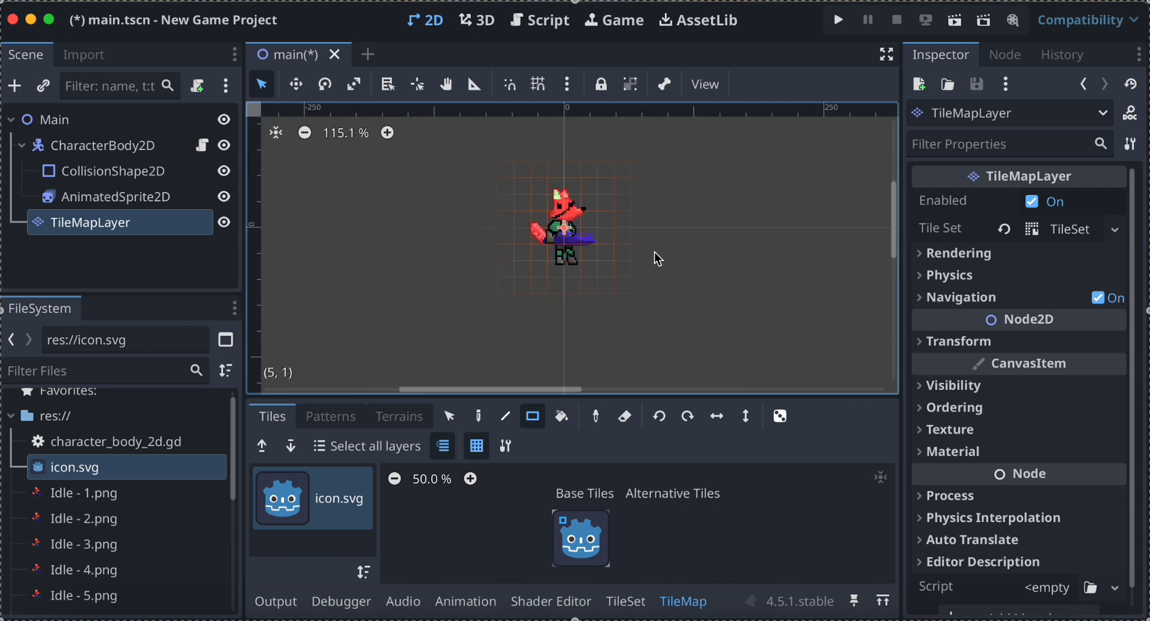
mouse_move(310, 294)
left_mouse_down()
mouse_move(659, 327)
mouse_move(847, 307)
left_mouse_up()
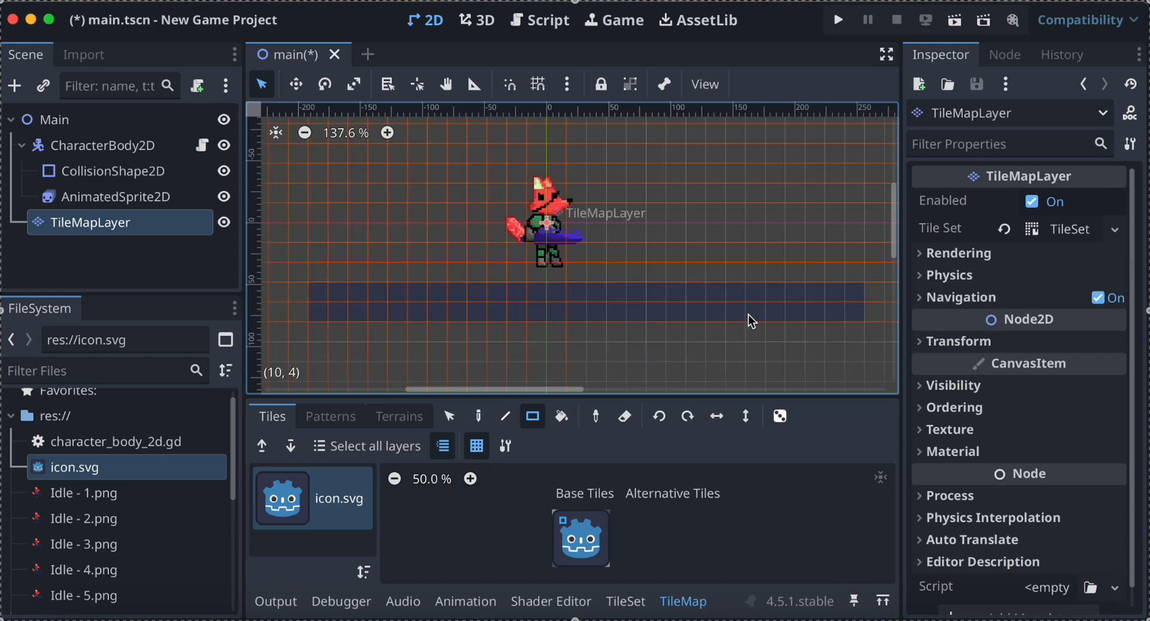
scroll(748, 314, "down", 10)
scroll(749, 315, "up", 2)
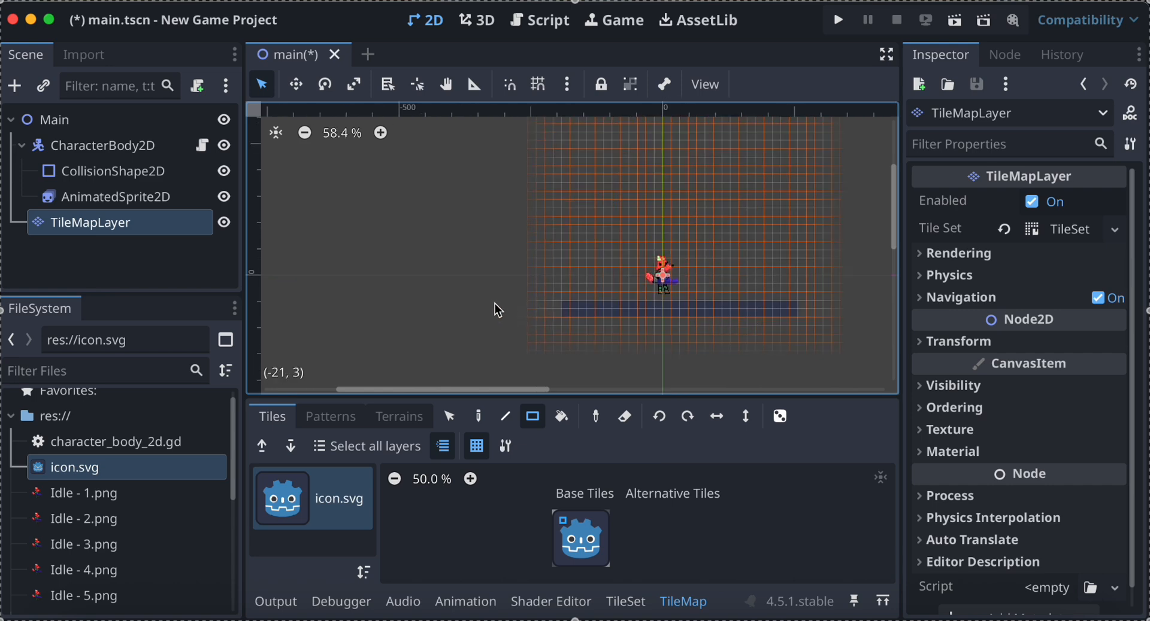
mouse_move(497, 310)
left_mouse_down()
mouse_move(659, 325)
mouse_move(846, 223)
mouse_move(911, 290)
mouse_move(881, 311)
left_mouse_up()
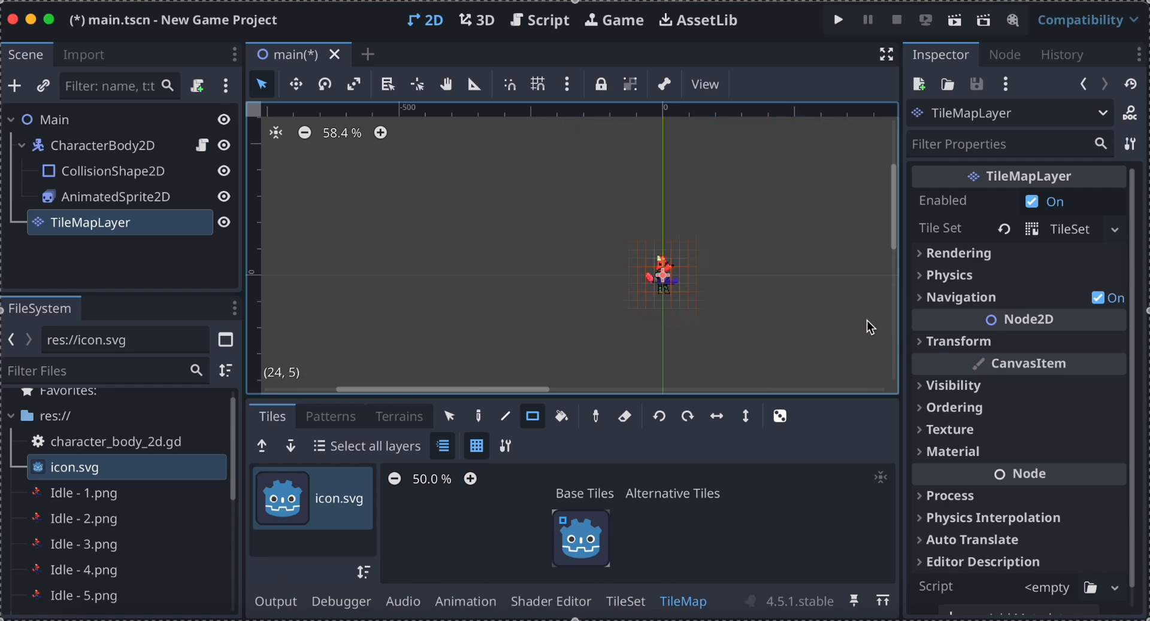
Paint a wide floor of icon.svg tiles, about four tiles high, just below the fox's feet.
scroll(867, 320, "up", 5)
mouse_move(864, 297)
left_mouse_down()
mouse_move(504, 331)
mouse_move(257, 337)
left_mouse_up()
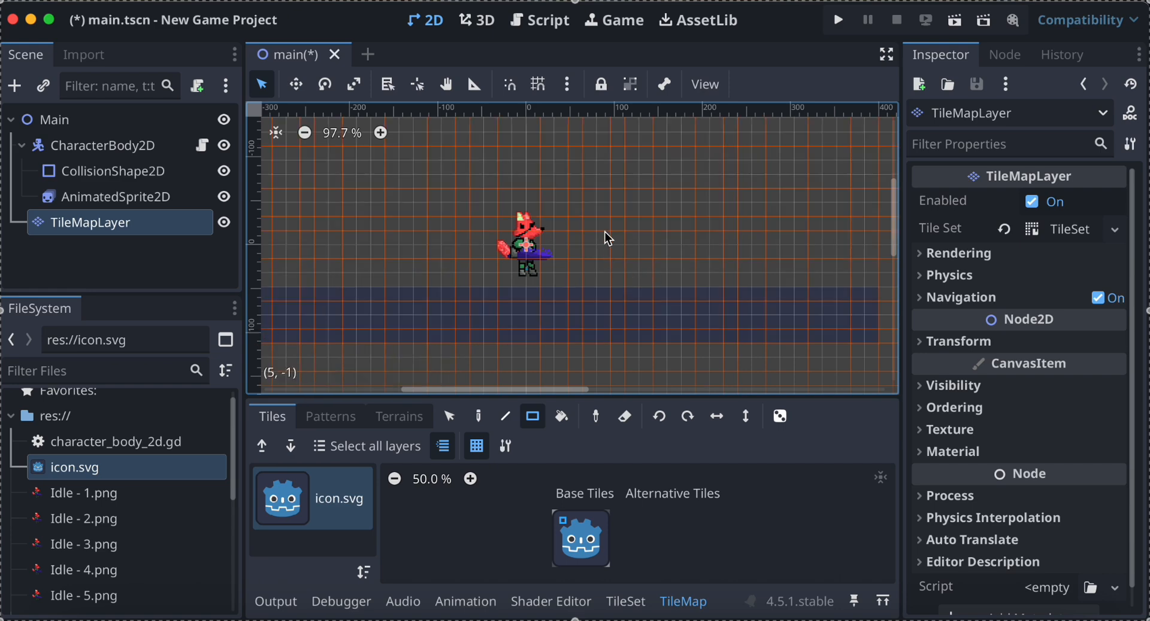
Add a CollisionShape2D as a child of the TileMapLayer and assign it a new RectangleShape2D.
left_click(148, 226)
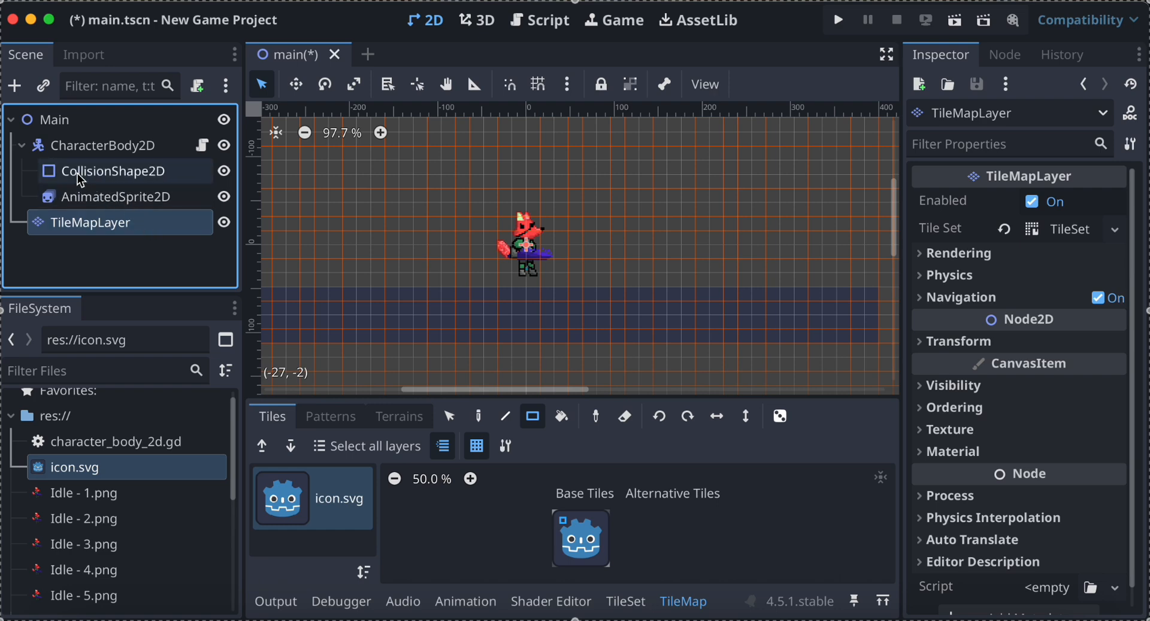
right_click(103, 230)
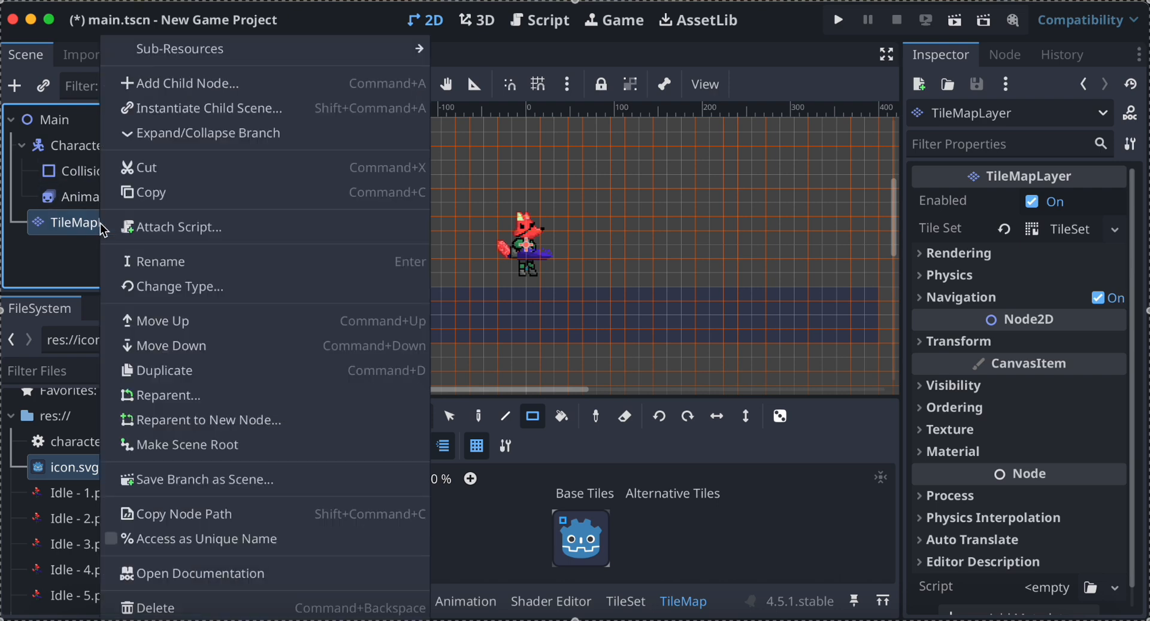
left_click(194, 86)
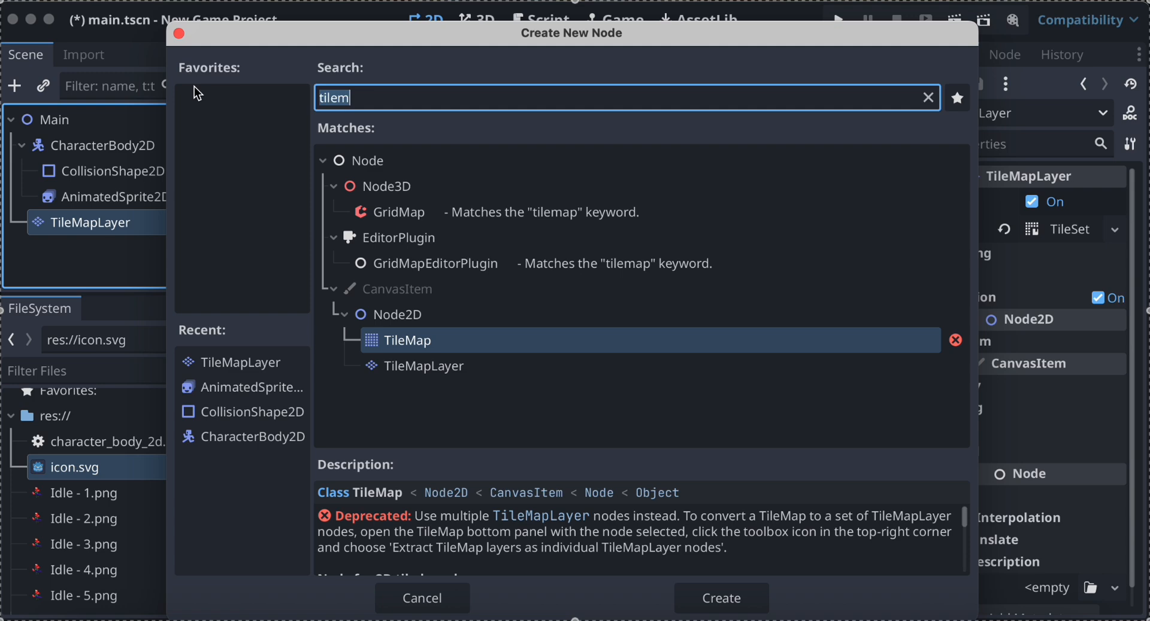
type("coll")
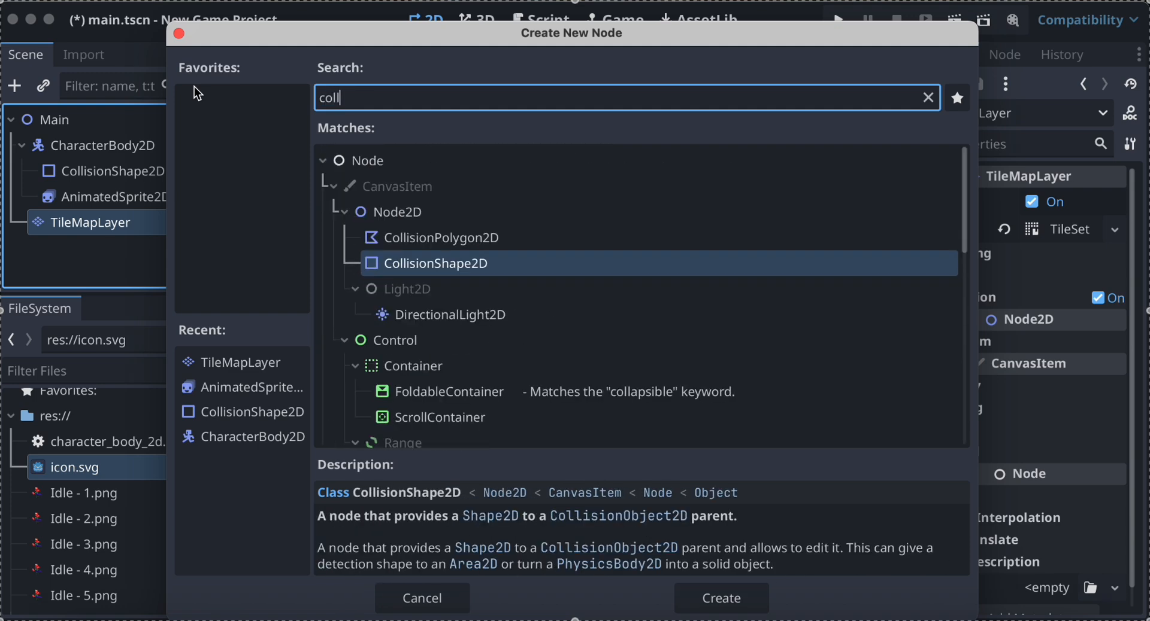
double_click(488, 264)
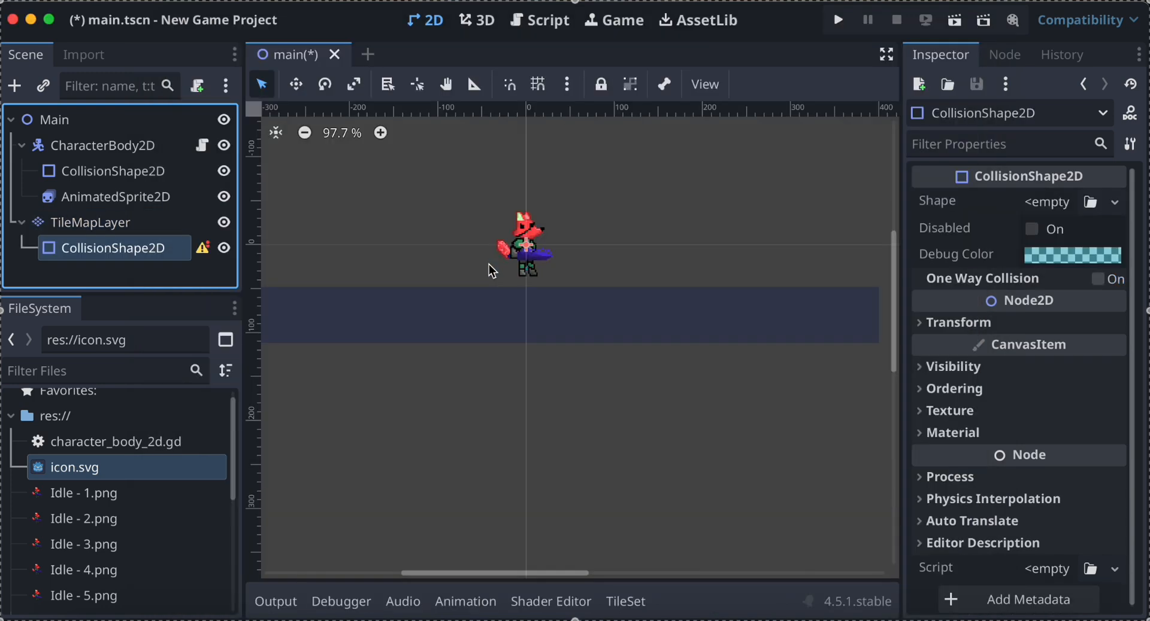
left_click(1042, 207)
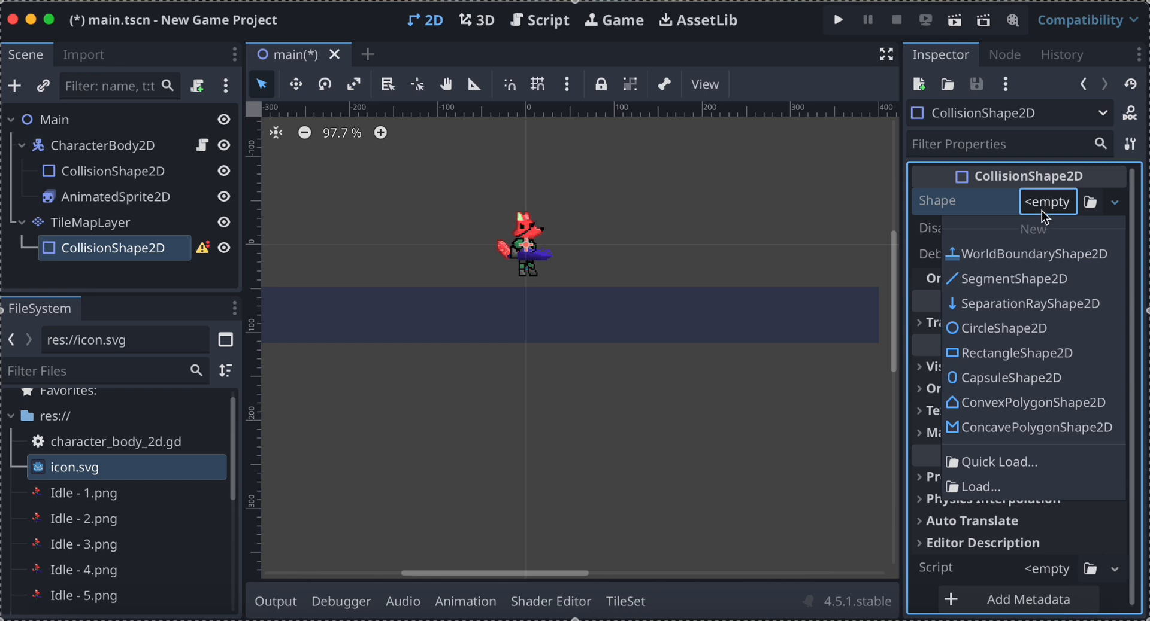
left_click(1009, 354)
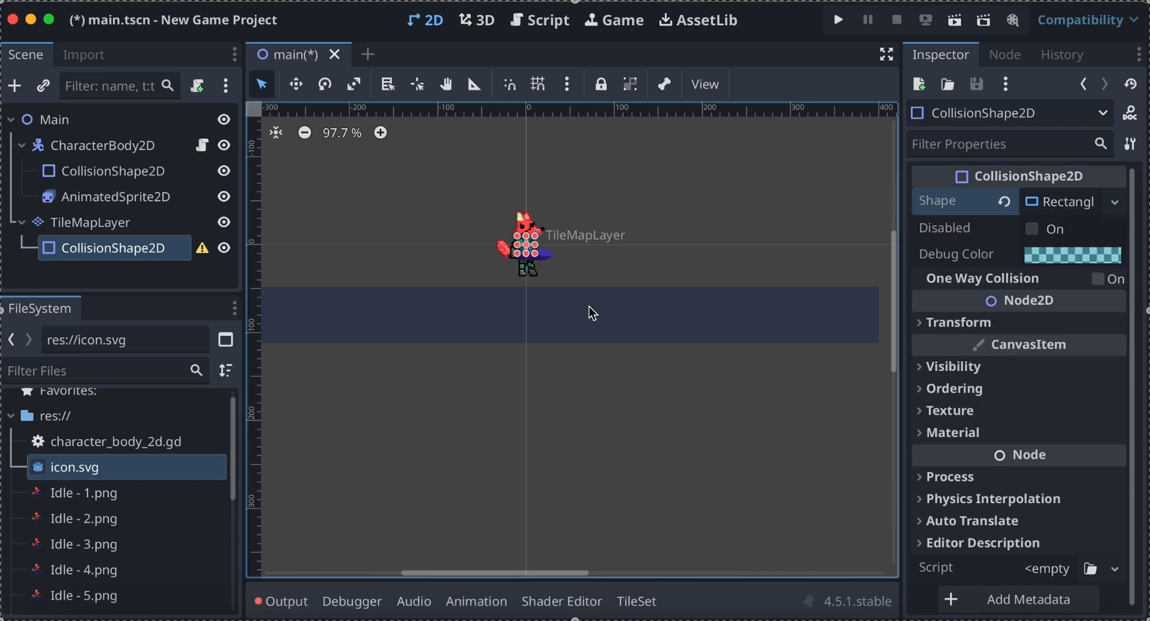
Move the floor's collision rectangle down onto the tile strip below the fox and widen it.
left_click_drag(538, 256, 604, 311)
right_click(617, 248)
left_click(612, 254)
left_click(612, 253)
scroll(604, 311, "down", 2)
scroll(605, 318, "down", 1)
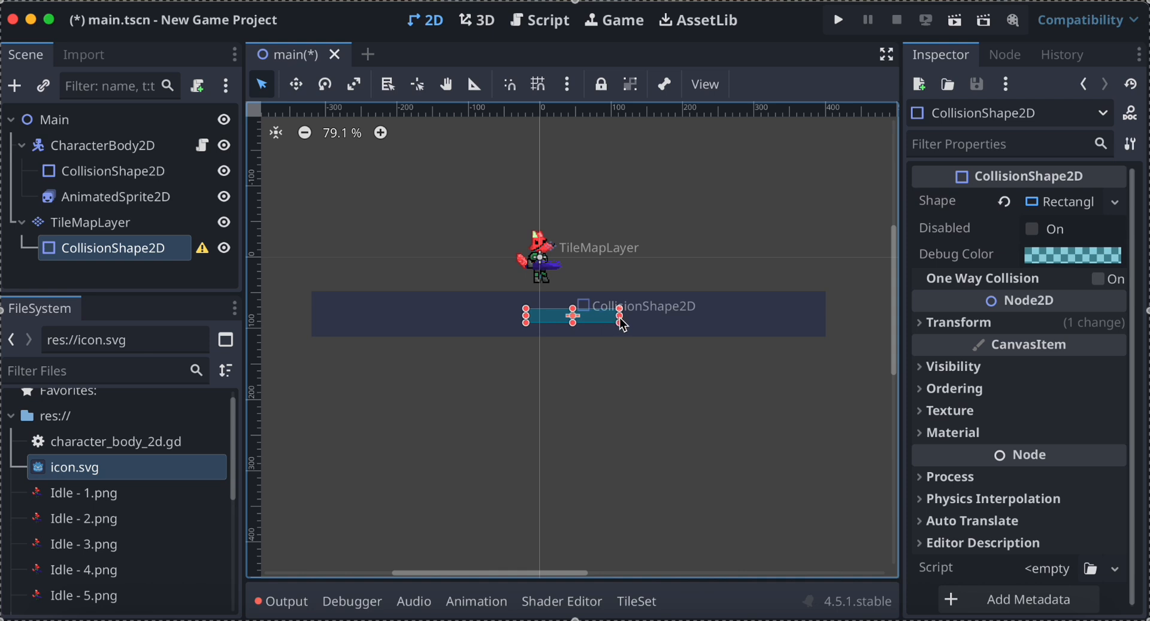
Stretch the floor's collision rectangle sideways so it reaches both ends of the tile strip and fills most of its height.
right_click(620, 320)
left_click(654, 309)
left_click_drag(622, 312, 823, 301)
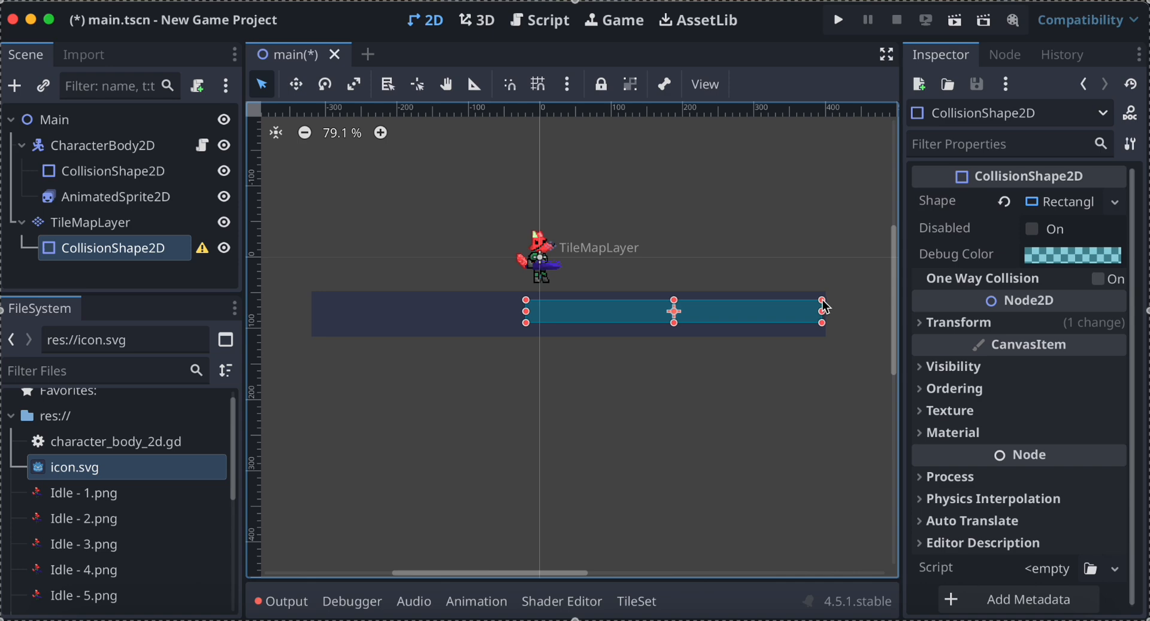
left_click(527, 326)
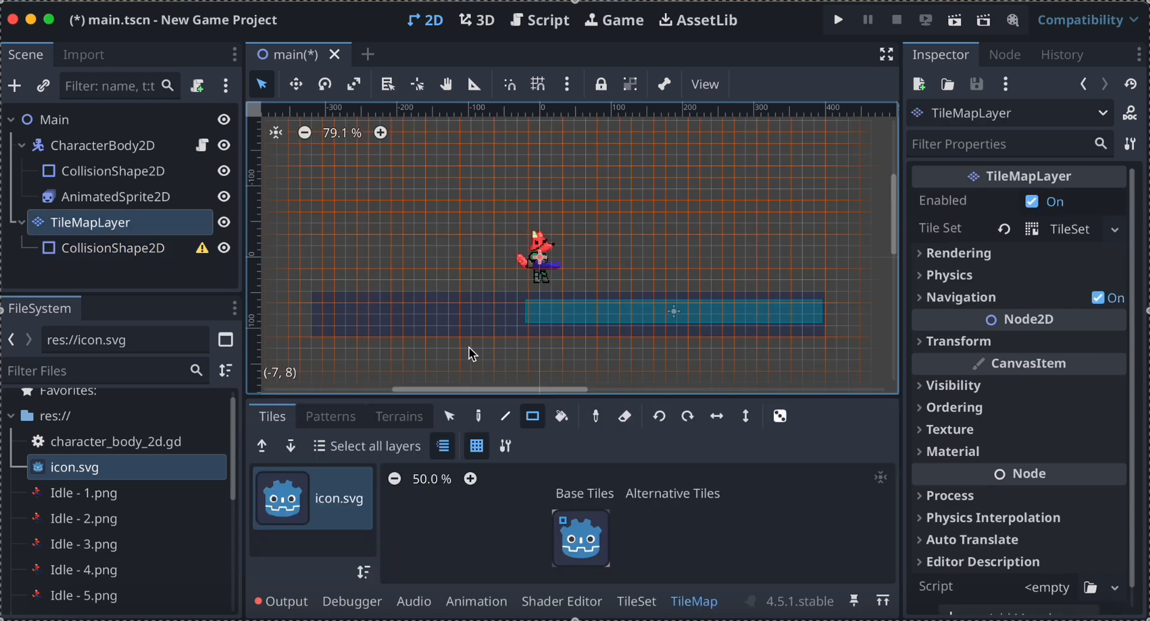
left_click(130, 250)
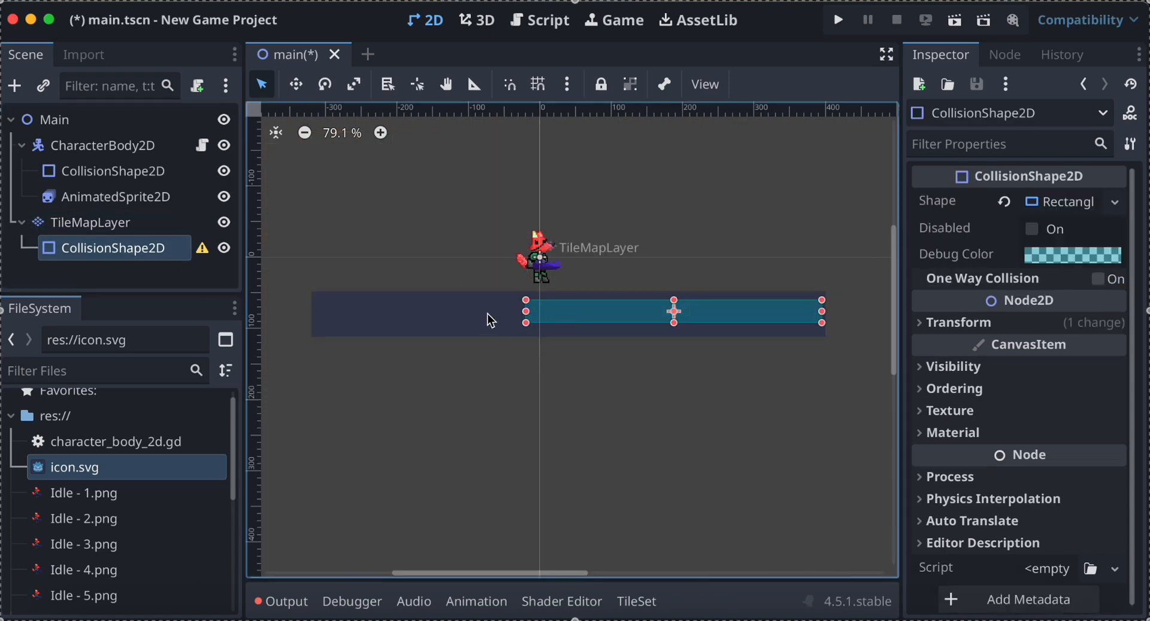
left_click_drag(525, 324, 316, 331)
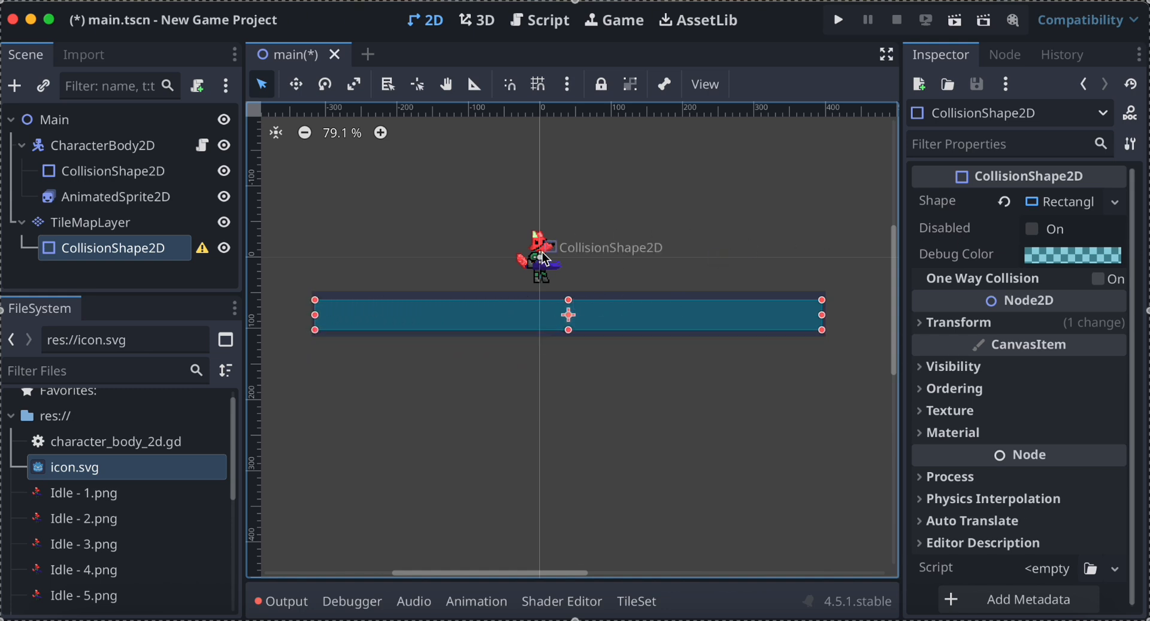
Examine the floor's collision rectangle beneath the fox and read the configuration warning on its CollisionShape2D node.
scroll(454, 224, "up", 3)
scroll(452, 220, "up", 1)
scroll(452, 220, "left", 1)
scroll(451, 220, "right", 3)
scroll(451, 220, "down", 2)
scroll(452, 220, "right", 2)
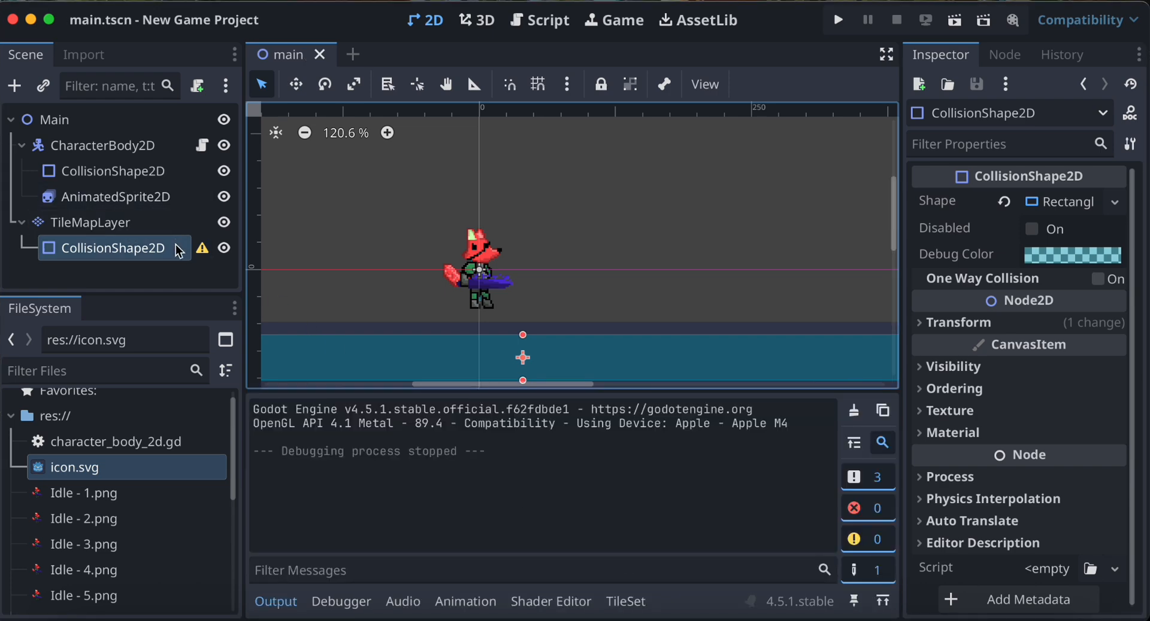
mouse_move(202, 250)
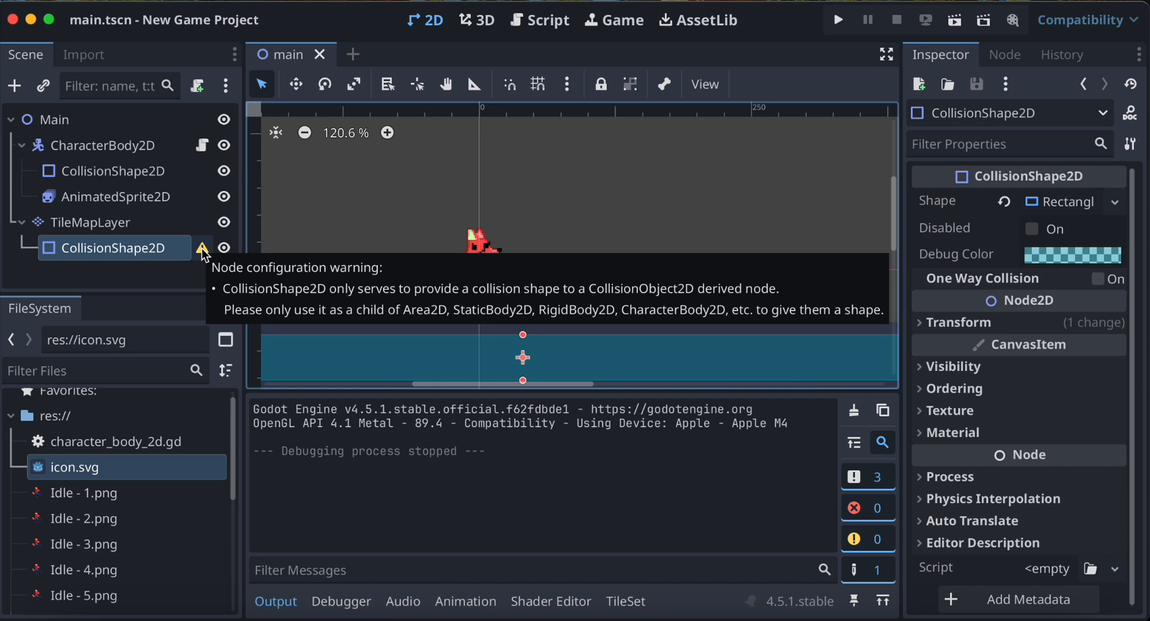
Add a StaticBody2D node as a child of the Main node.
left_click(74, 122)
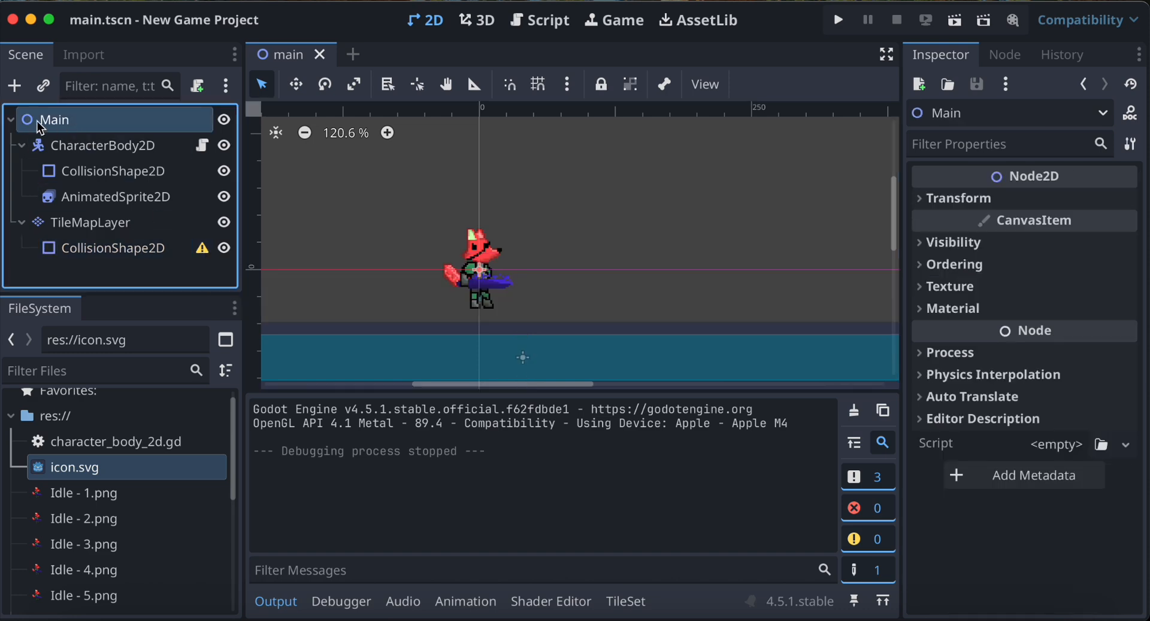
left_click(14, 86)
type("coll")
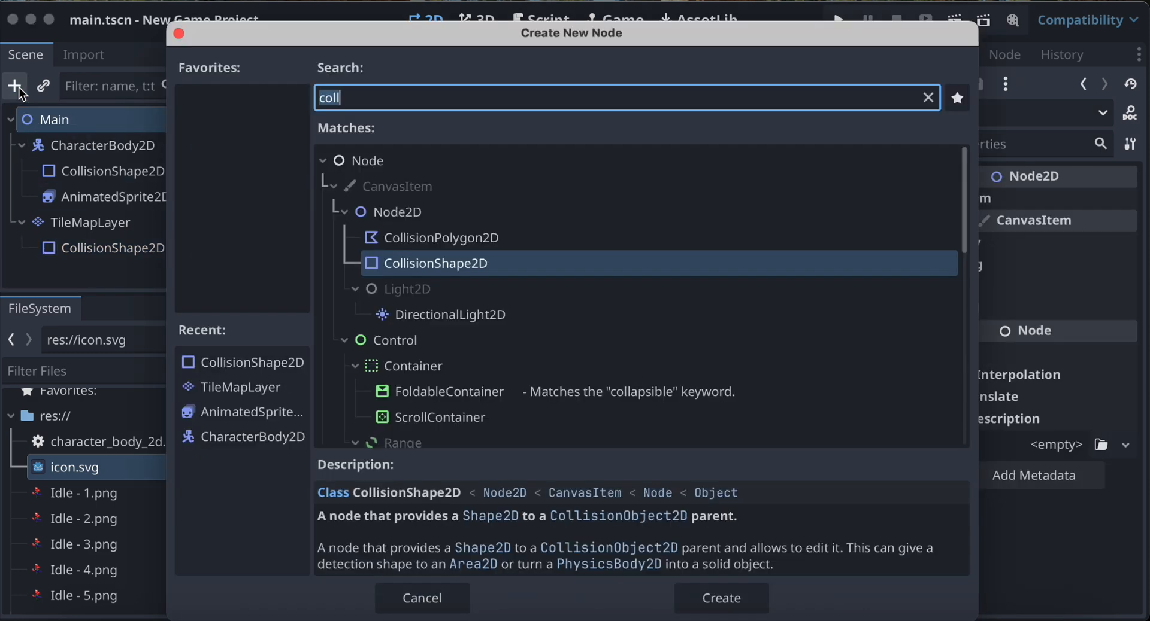
type("static")
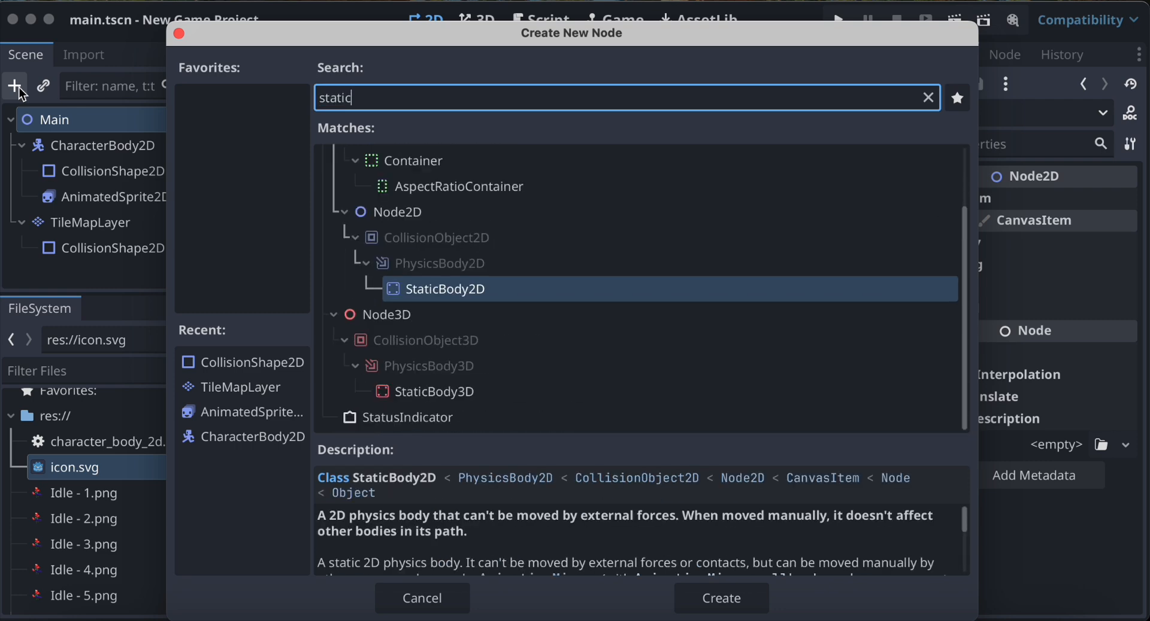
double_click(481, 292)
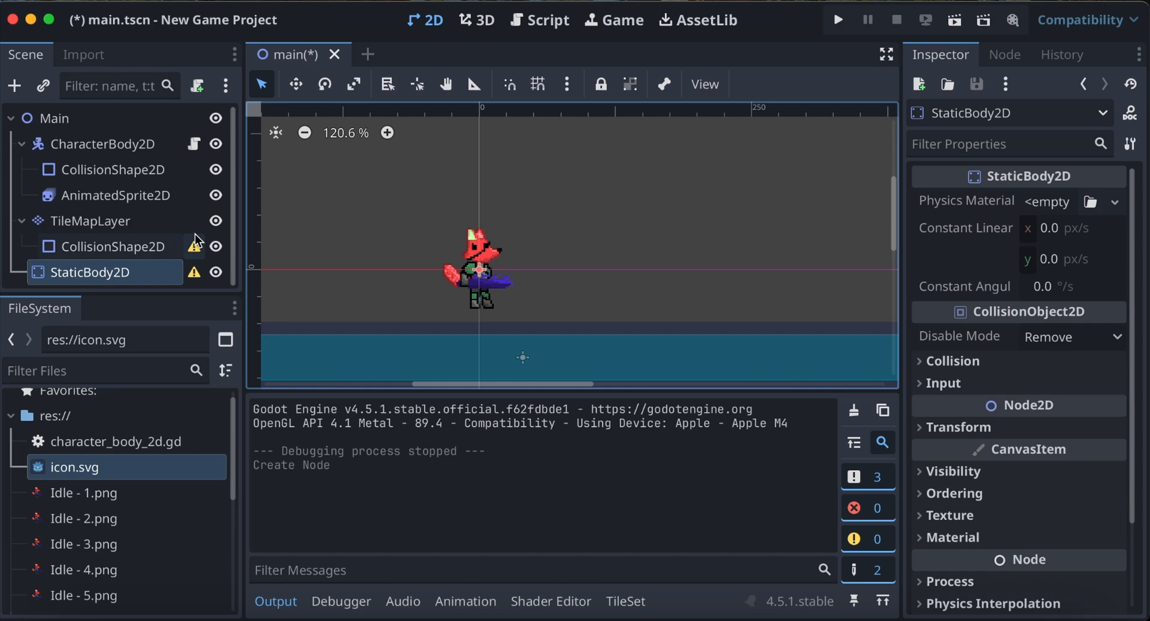
Reparent the TileMapLayer and its CollisionShape2D as direct children of StaticBody2D, and test-run the project.
left_click_drag(121, 228, 109, 265)
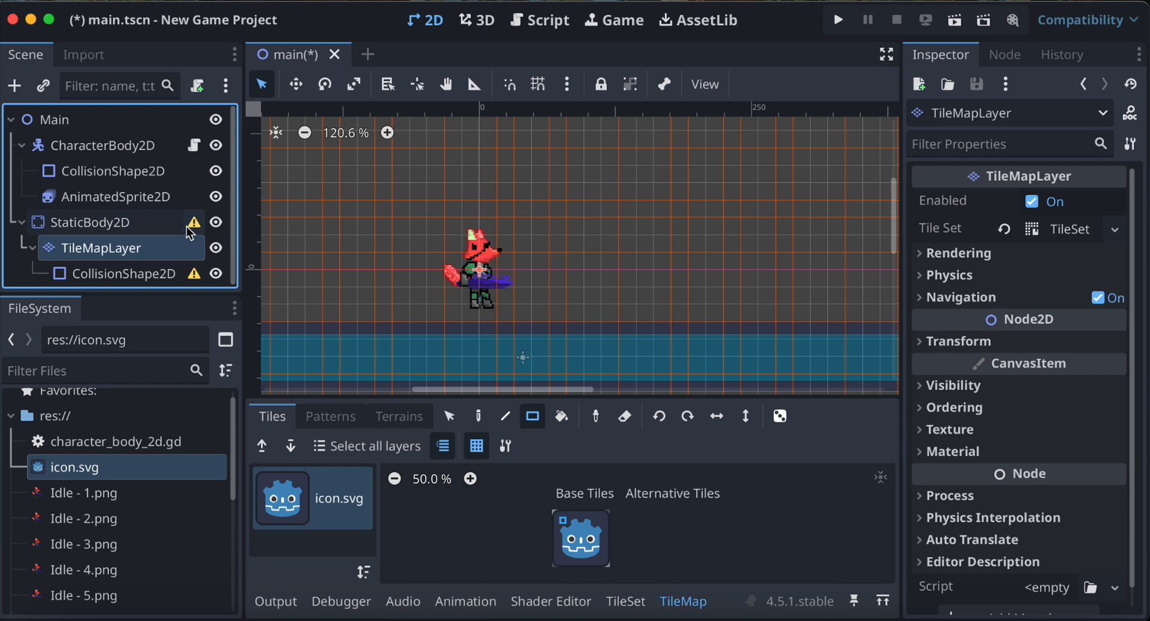
mouse_move(190, 228)
left_click(179, 274)
right_click(177, 275)
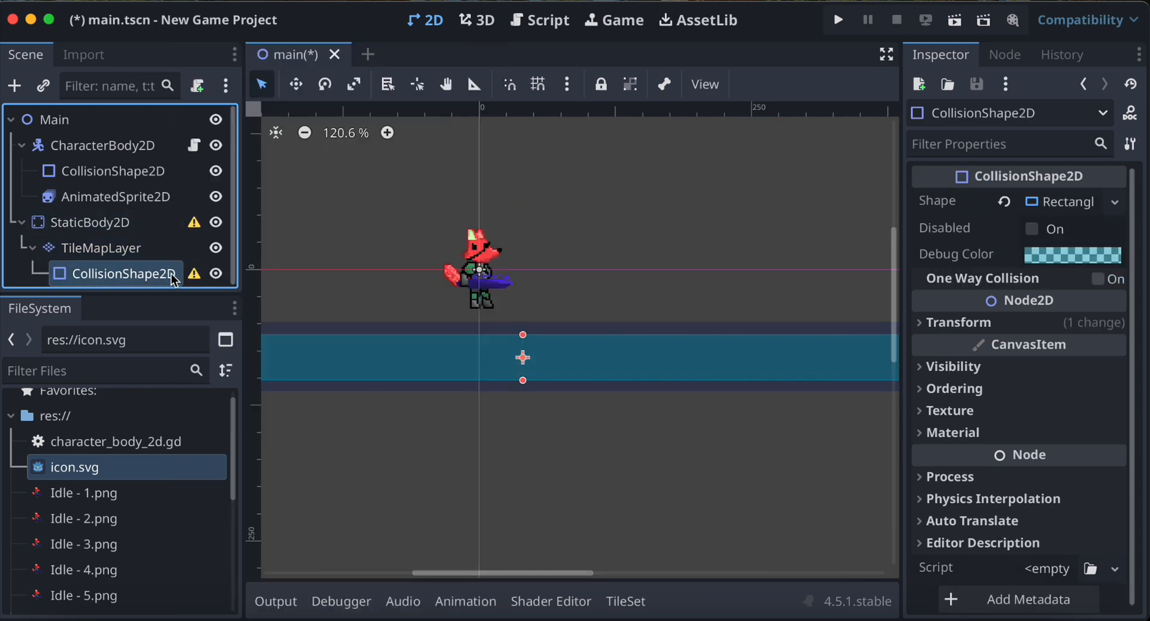
left_click_drag(156, 273, 128, 226)
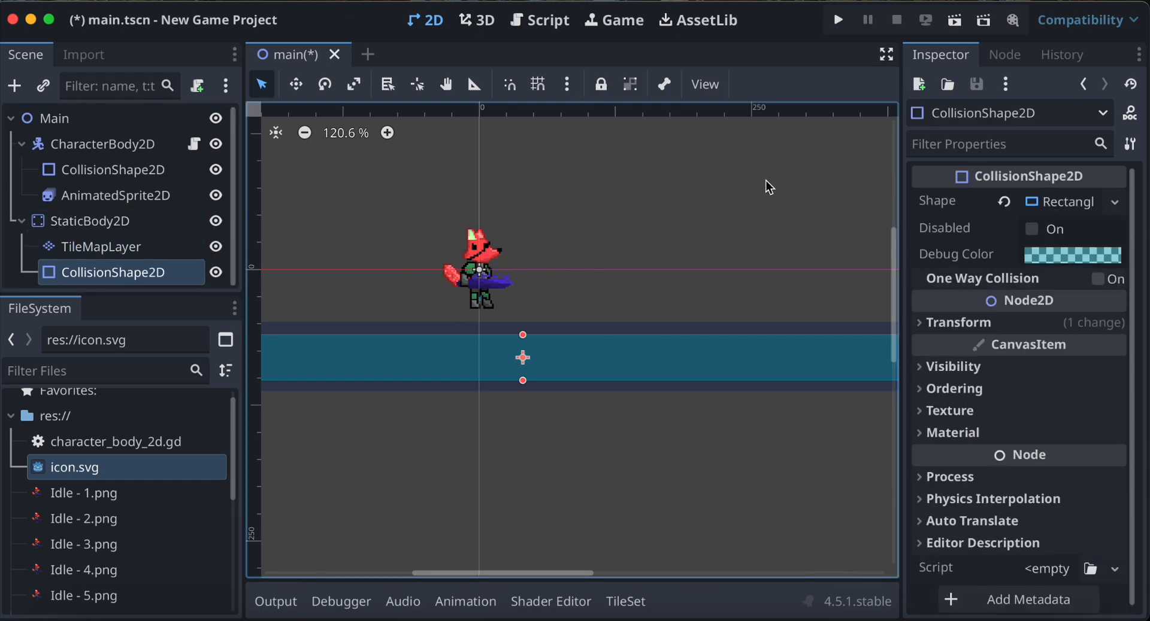
left_click(842, 28)
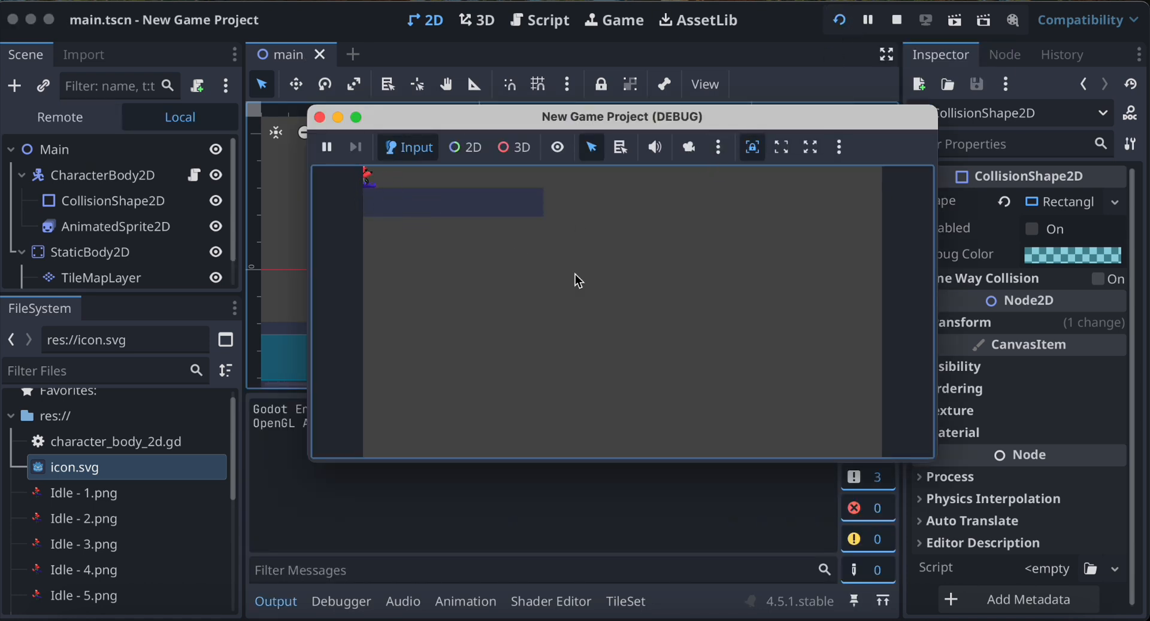
left_click(319, 117)
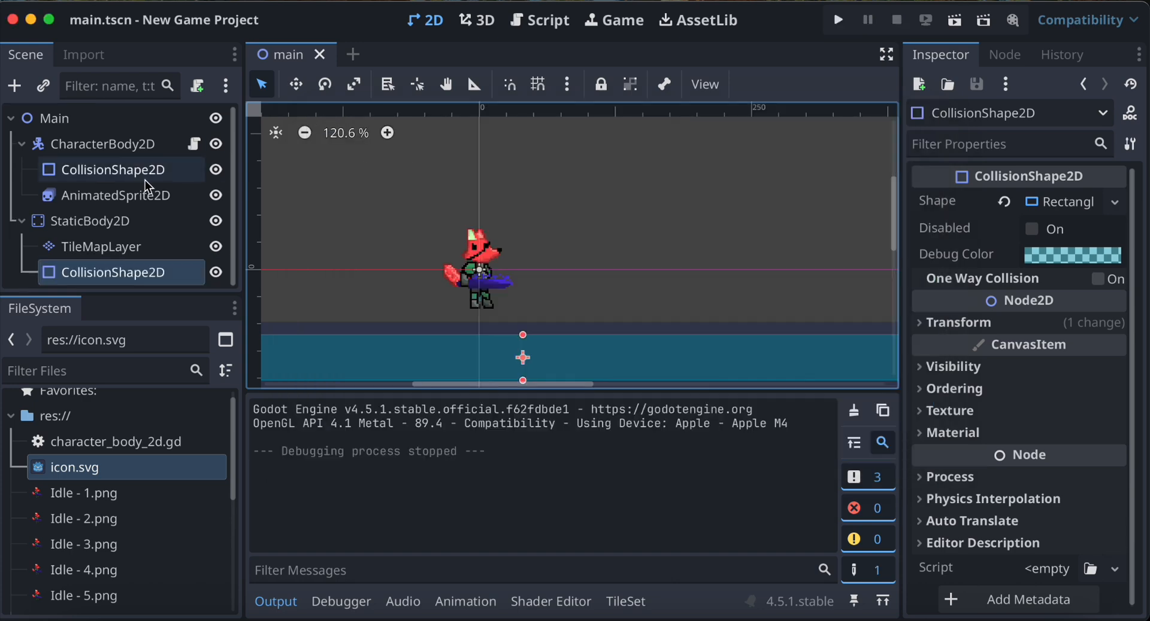
Add a Camera2D node as a child of CharacterBody2D and check its frame around the fox and floor.
left_click(134, 149)
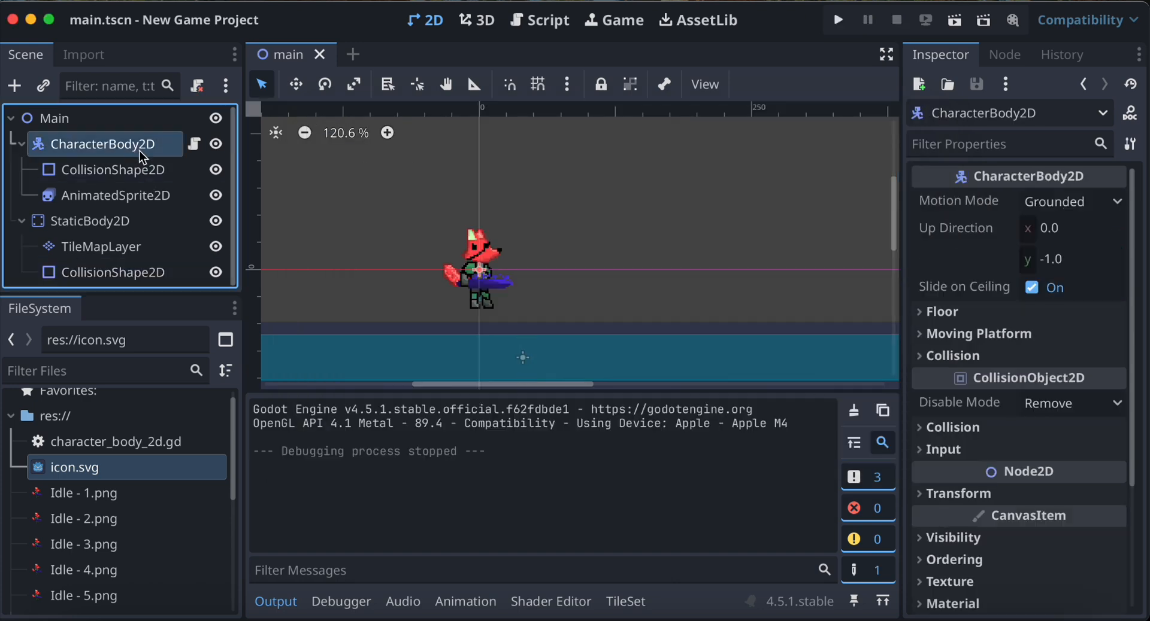
left_click(21, 87)
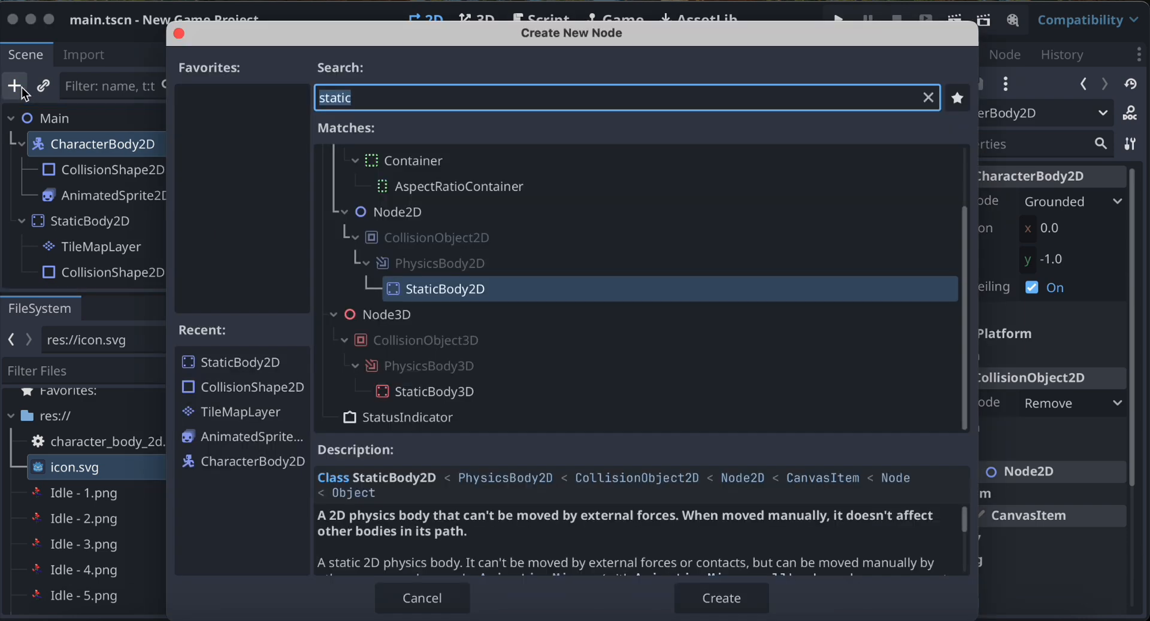
type("camera")
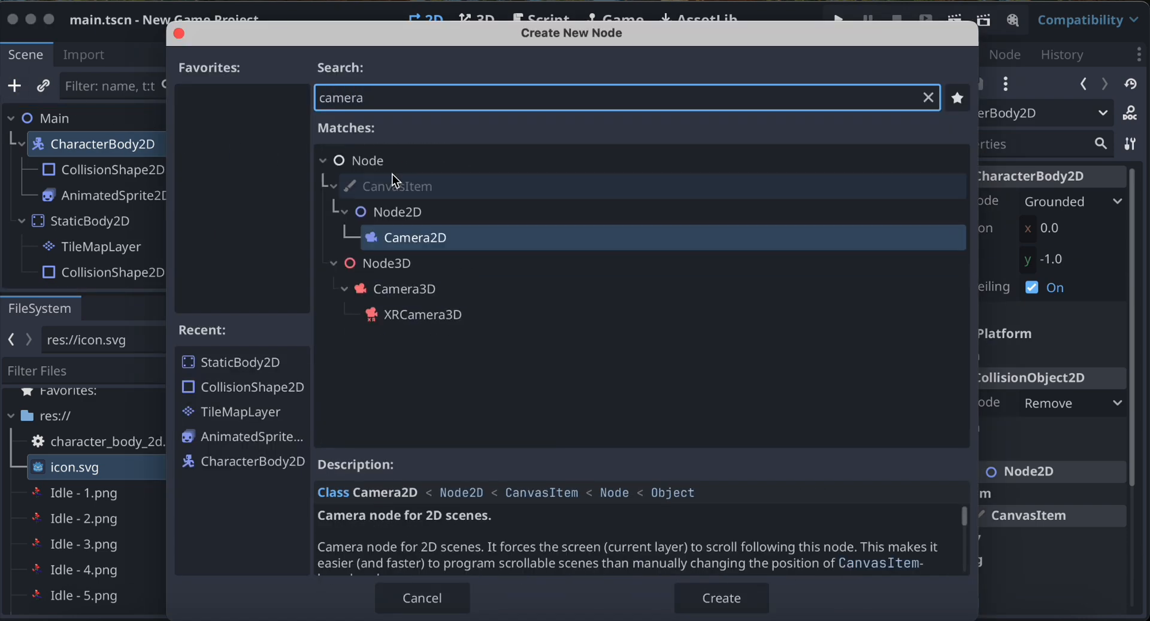
double_click(426, 237)
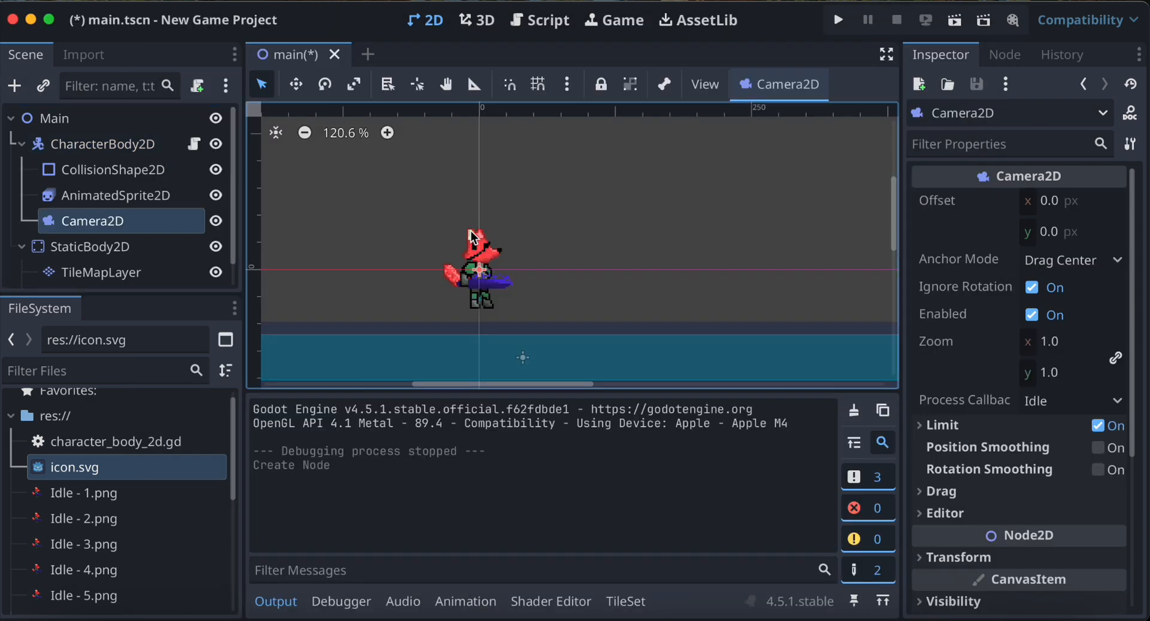
scroll(551, 231, "down", 8)
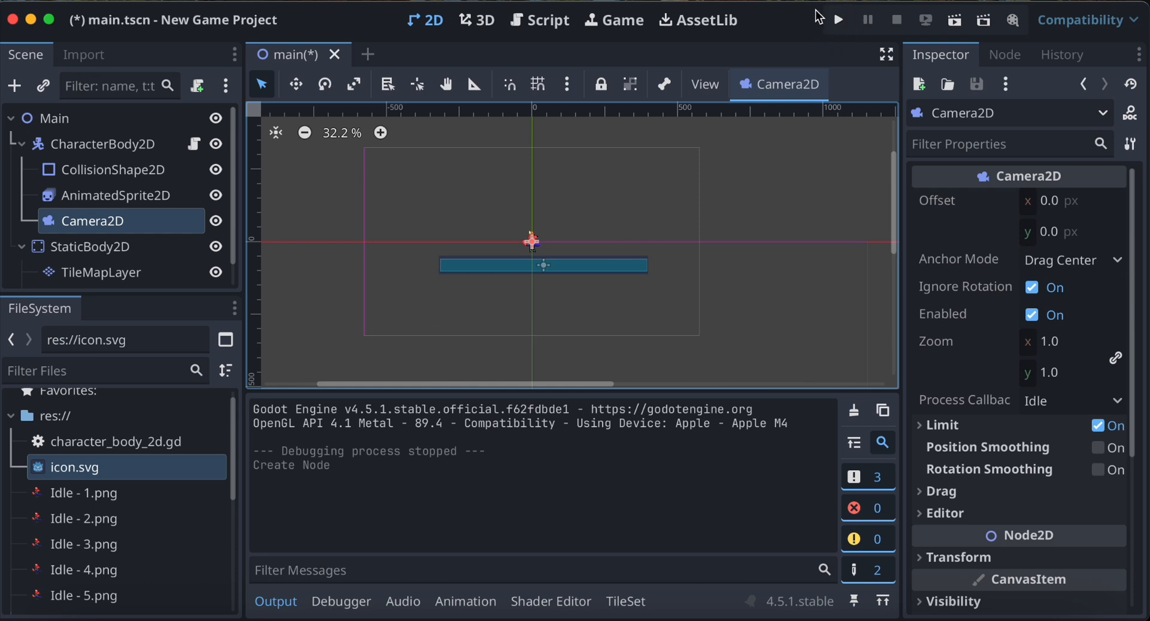
Test-run the project, moving the fox left and right and jumping on the floor, and close the game.
left_click(838, 20)
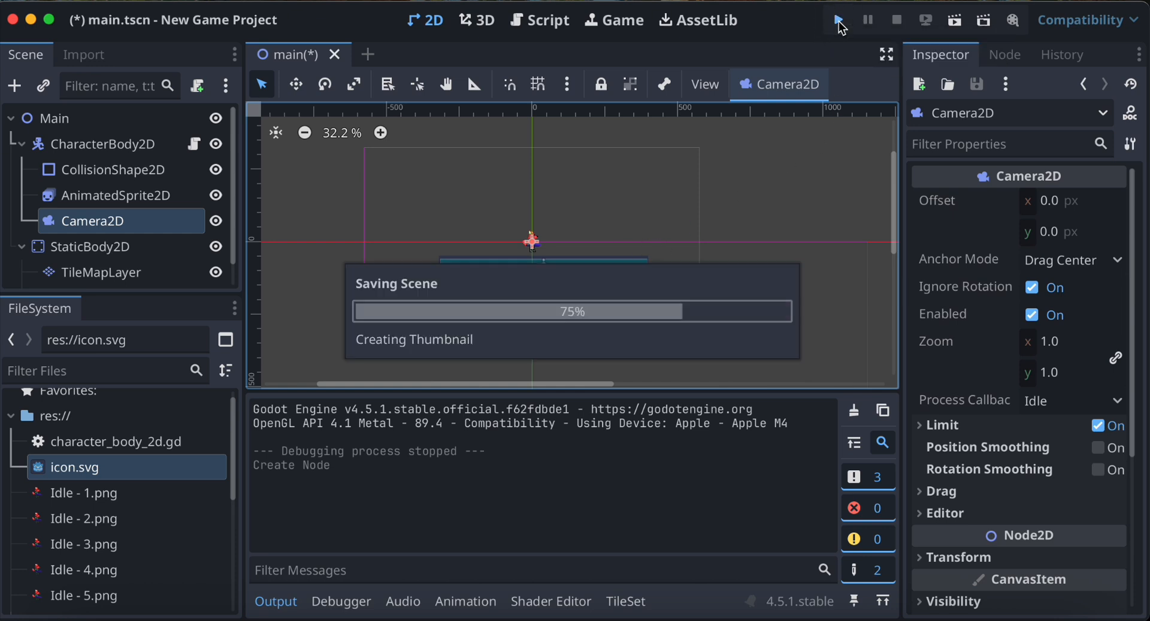
key("Left")
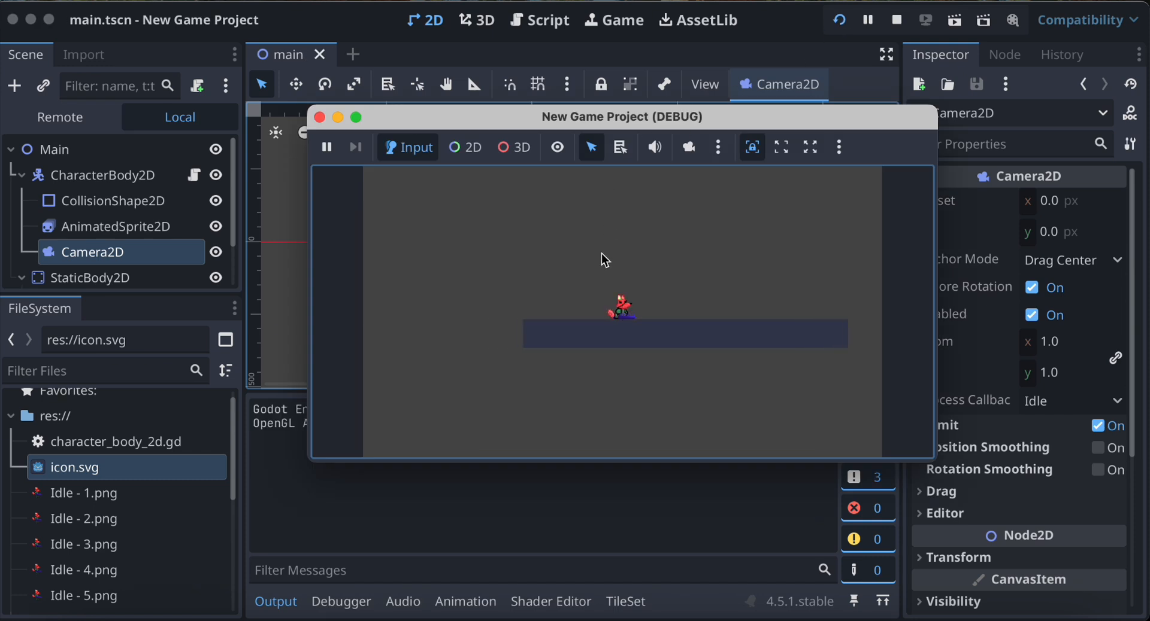
key("Right")
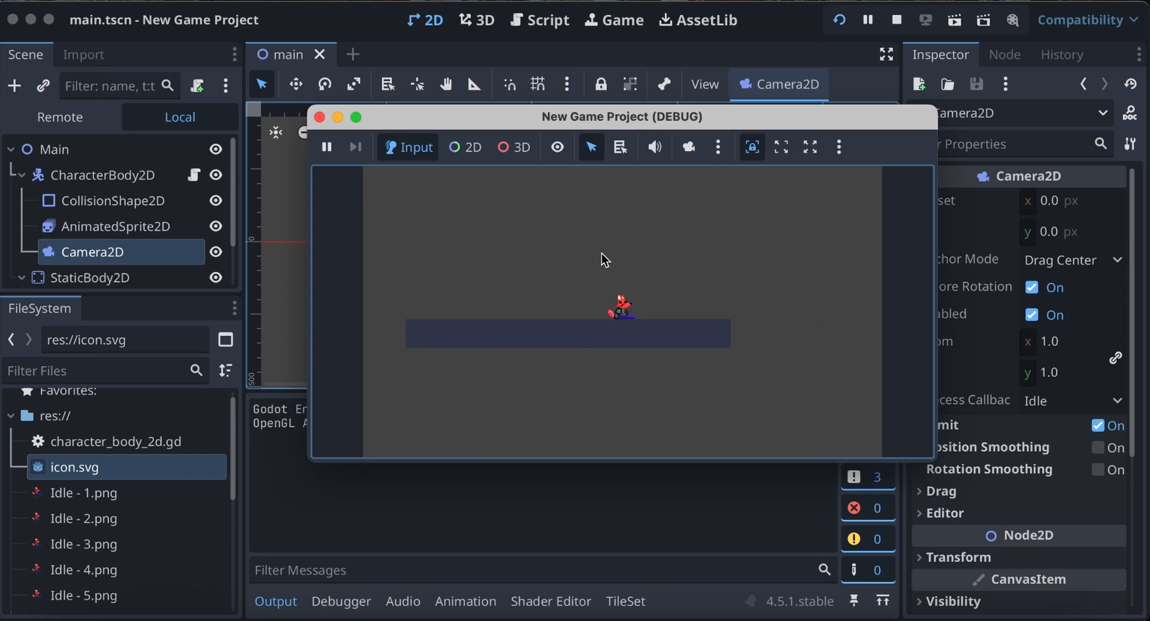
key("Left")
key("Right")
key("Left")
key("space")
key("space")
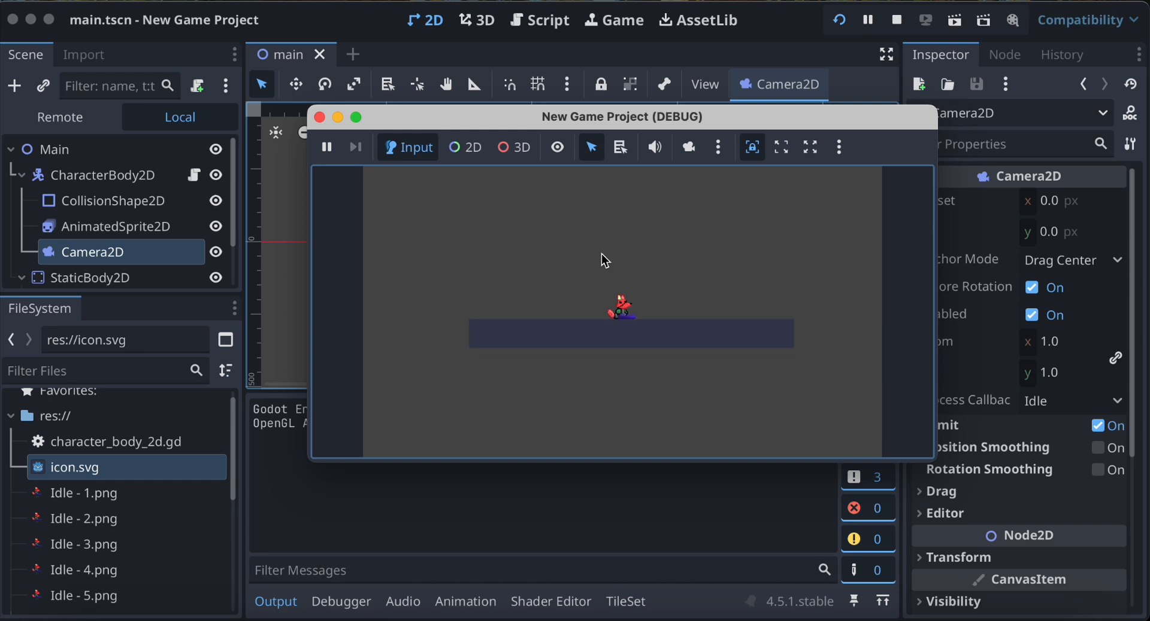
key("Right")
key("Left")
left_click(321, 119)
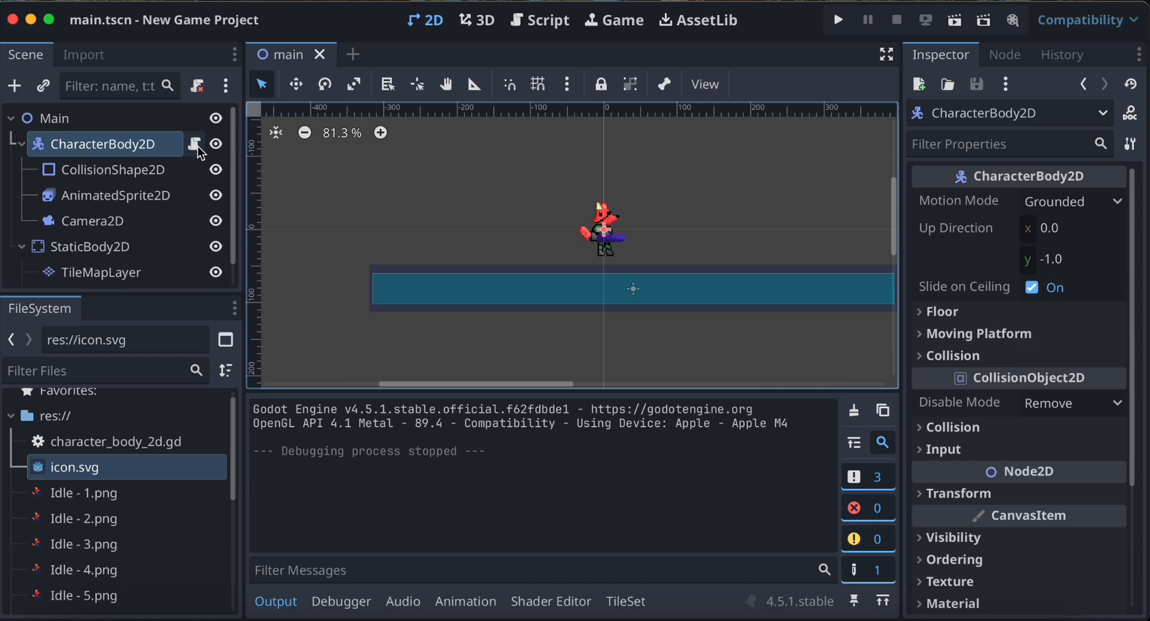
Swap the action names in the character script's direction line so it reads Input.get_axis("run_left", "run_right").
left_click(197, 146)
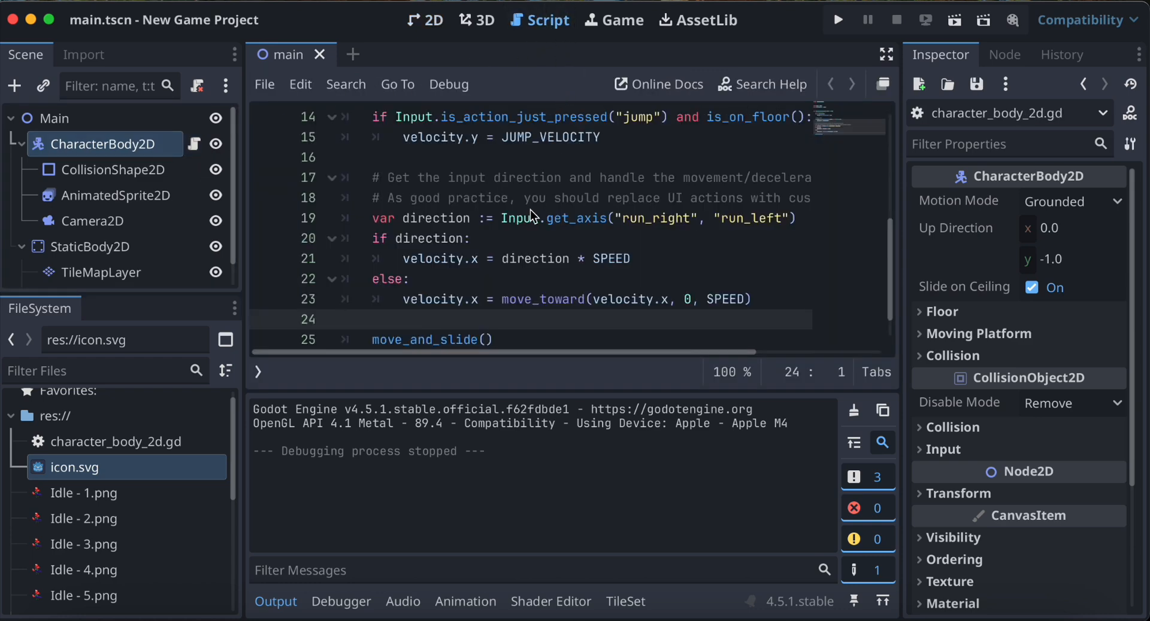
scroll(530, 209, "down", 2)
scroll(530, 210, "right", 2)
scroll(532, 216, "left", 3)
scroll(532, 217, "up", 1)
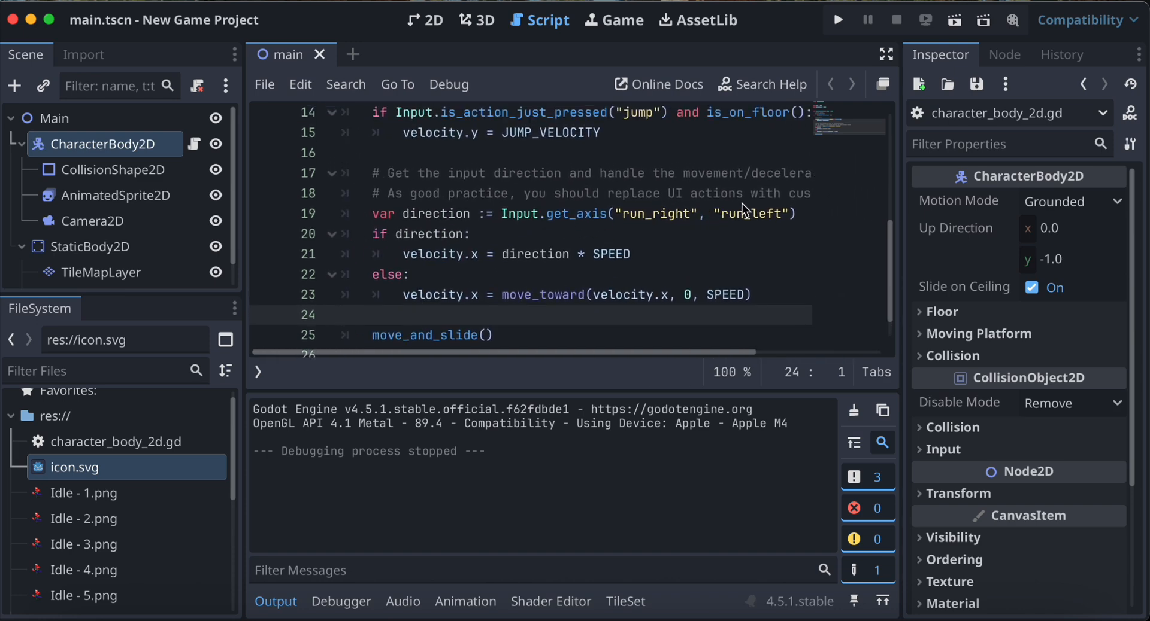
double_click(669, 215)
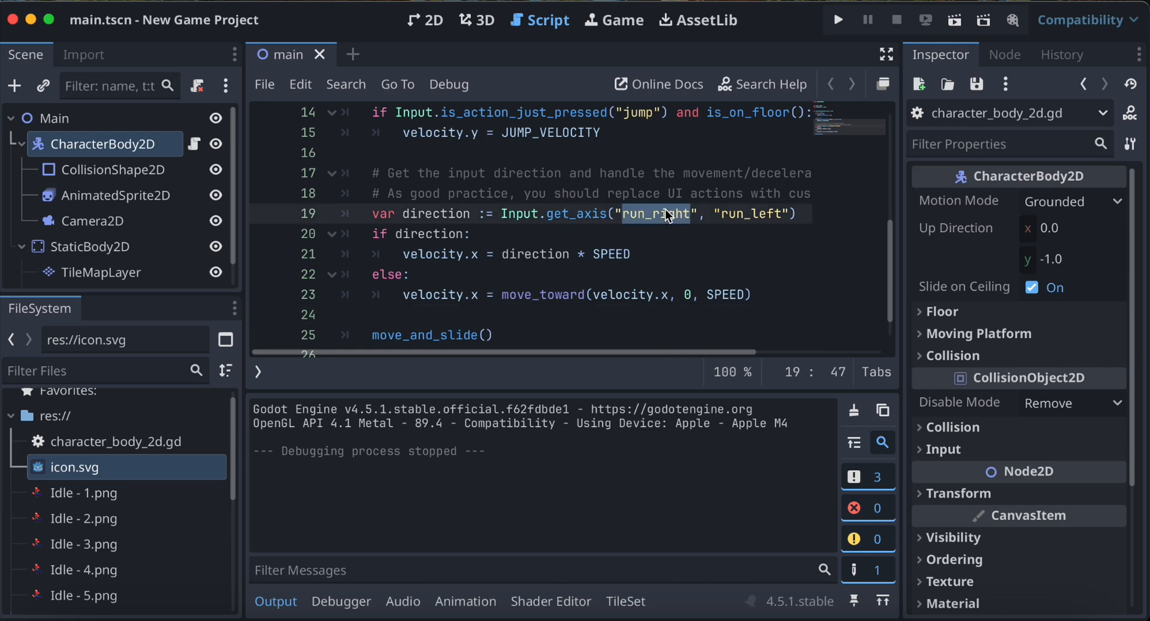
type("run_left")
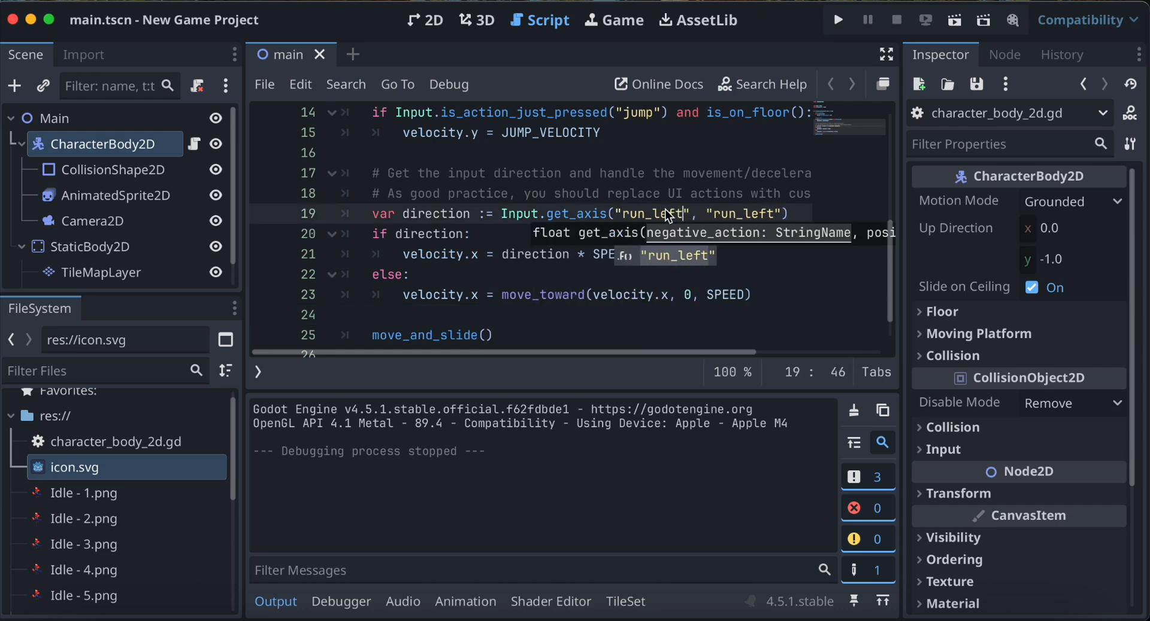
double_click(747, 214)
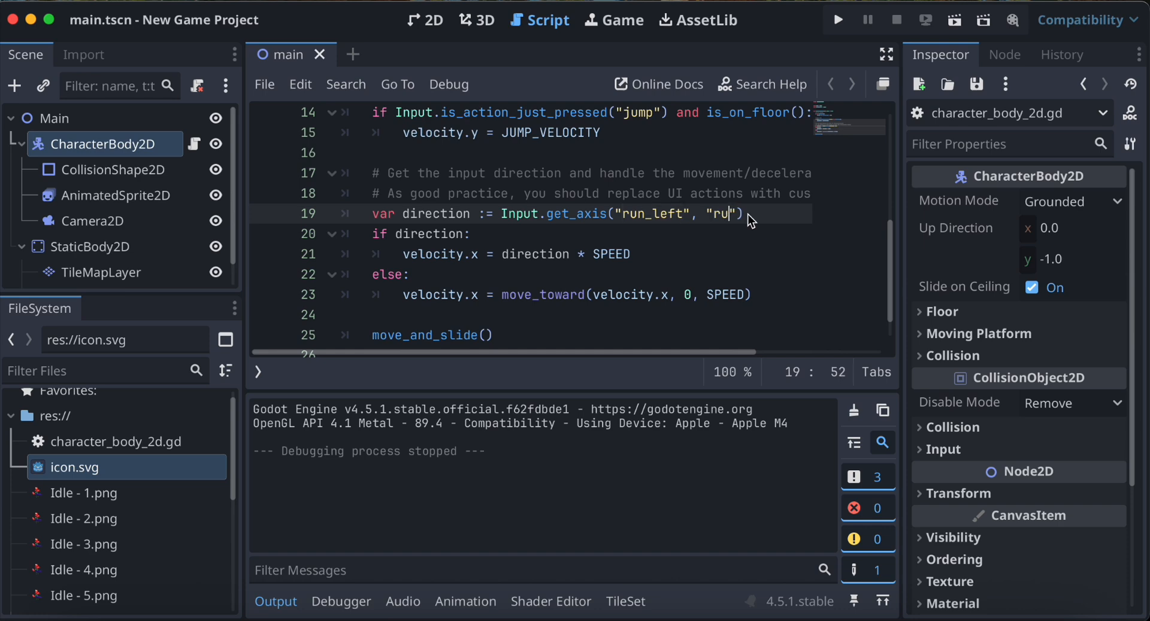
type("run_right")
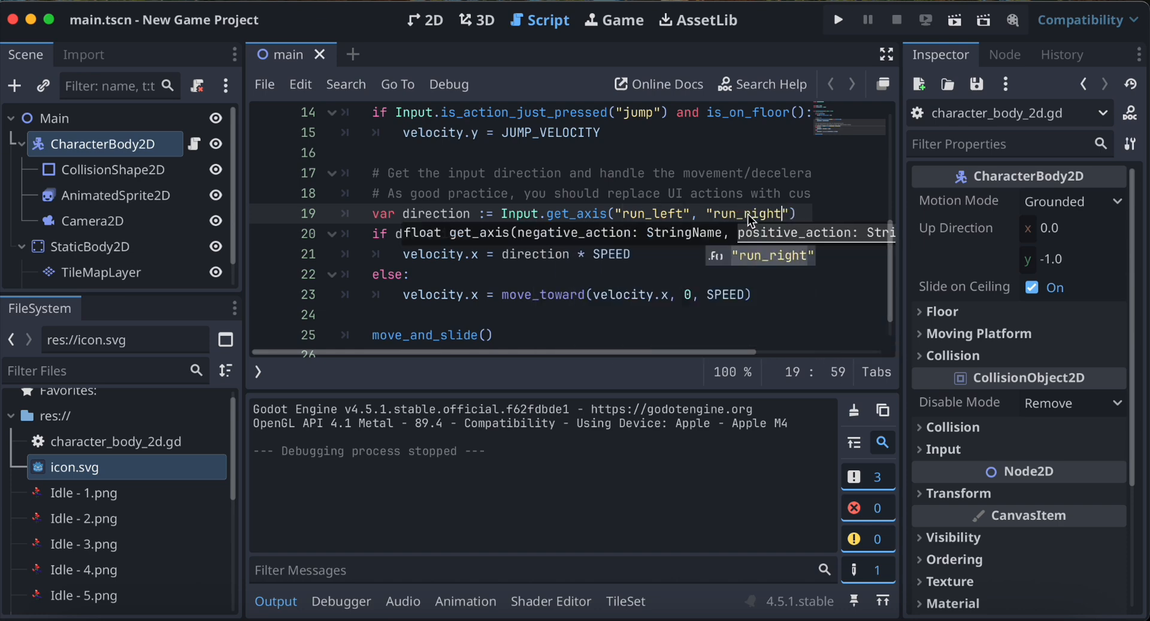
left_click(717, 262)
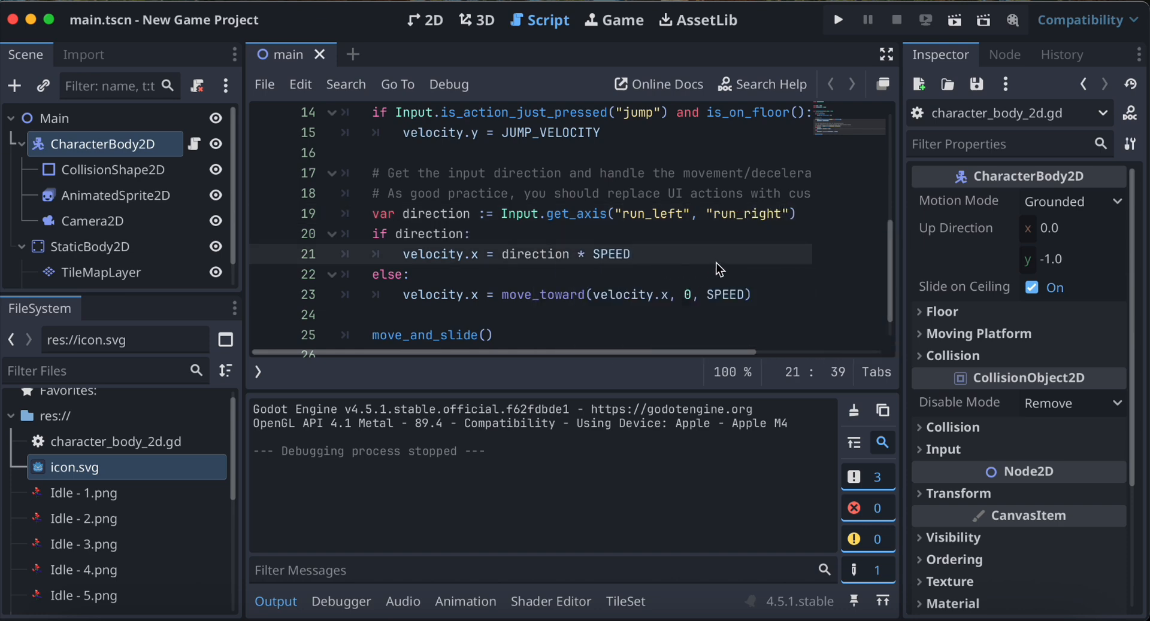
Test-run the project to check the fox's right and left movement with the edited script, and close the game.
scroll(716, 264, "up", 1)
scroll(716, 263, "down", 2)
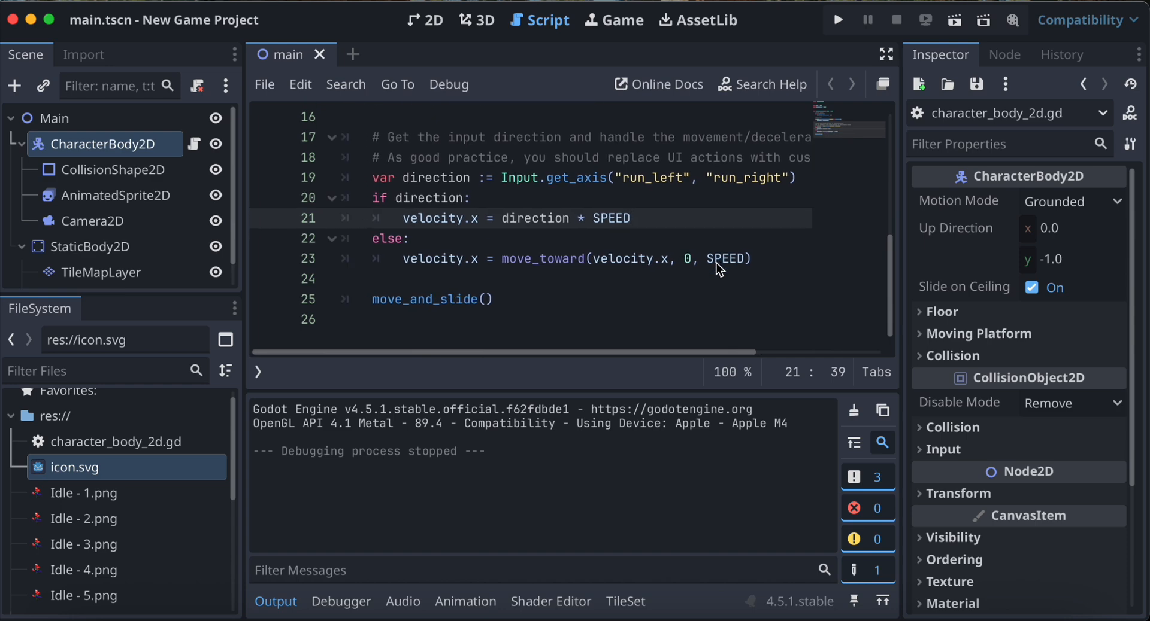
left_click(838, 20)
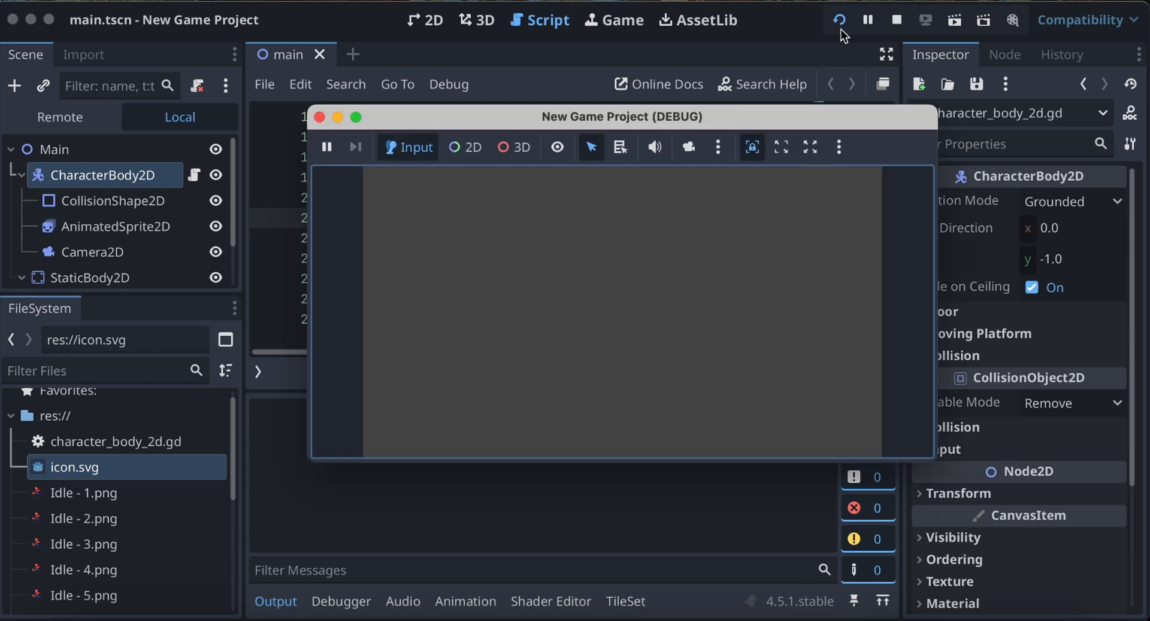
key("Right")
key("Left")
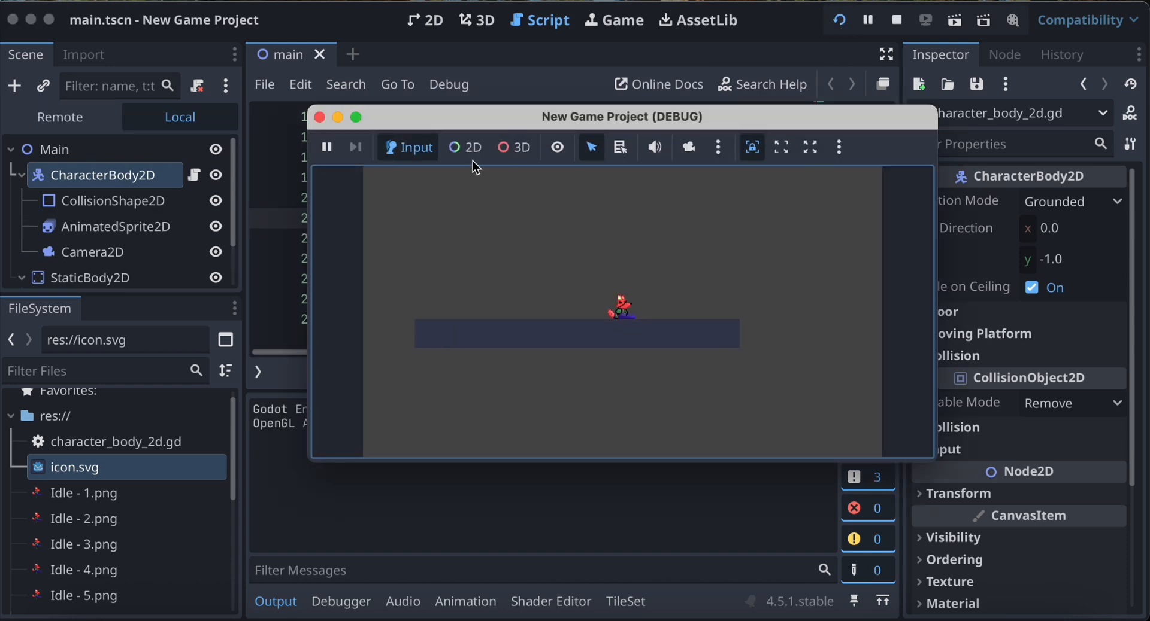
left_click(320, 117)
Raise the upper edge of the CollisionShape2D rectangle under StaticBody2D to the top of the tile floor in the 2D view.
left_click(424, 24)
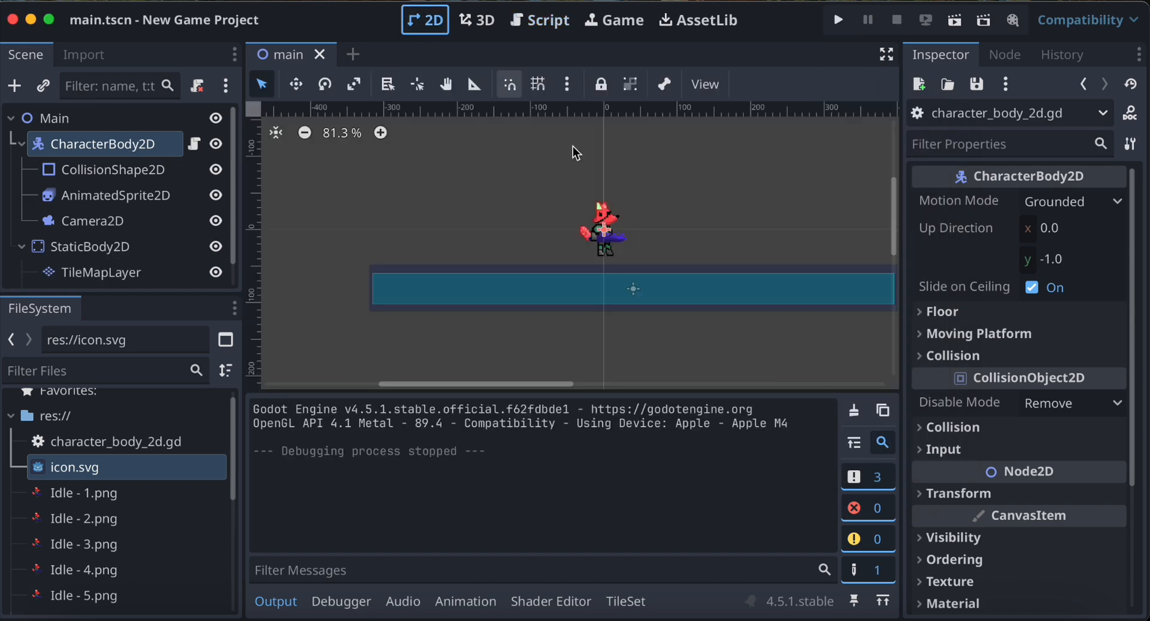
right_click(641, 289)
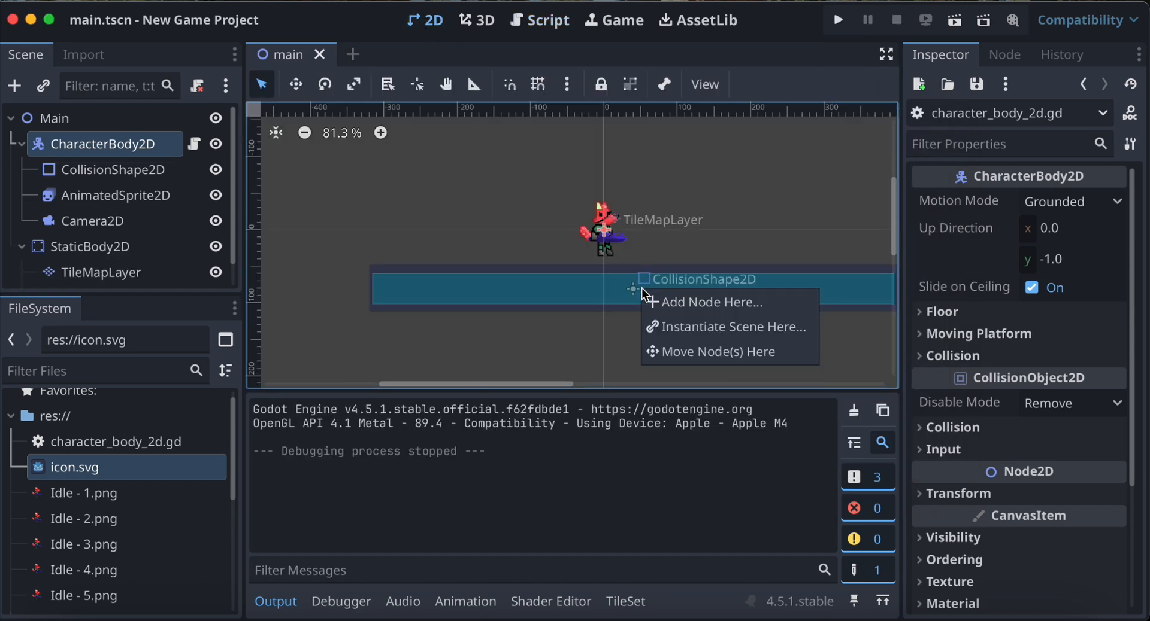
scroll(131, 269, "down", 1)
left_click(132, 272)
left_click(132, 272)
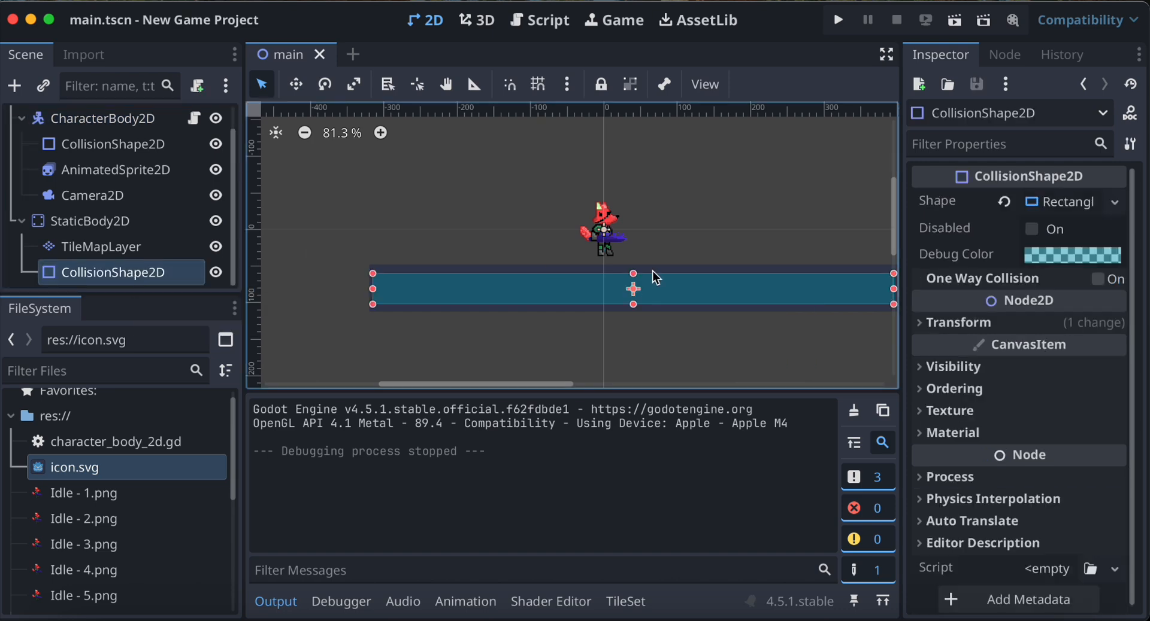
left_click_drag(635, 275, 636, 268)
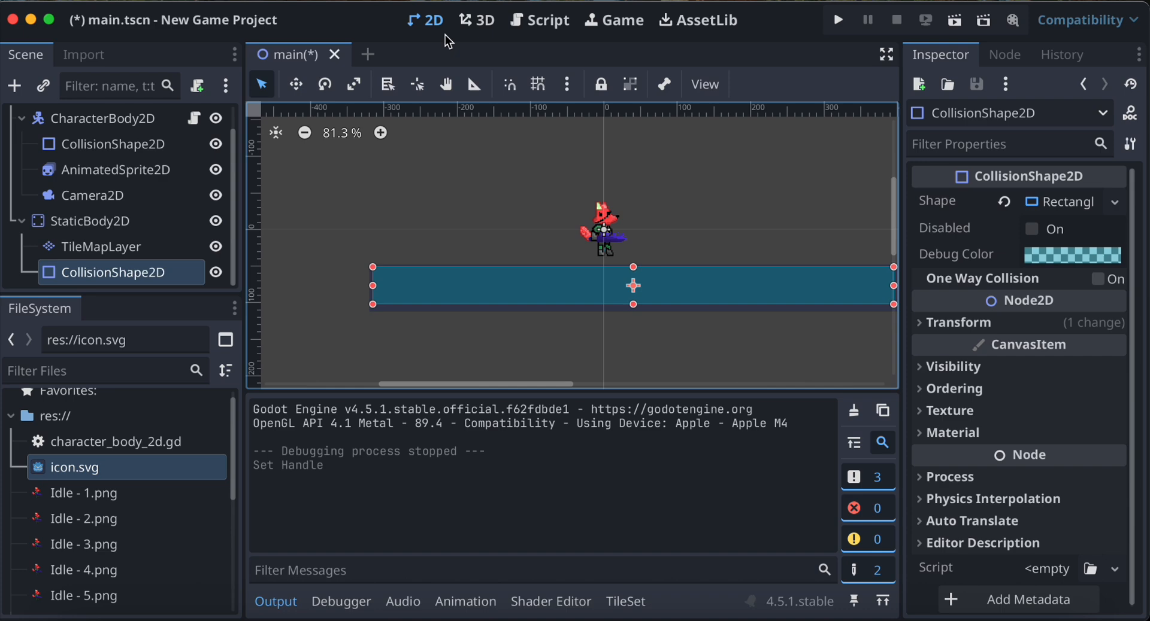
left_click(534, 24)
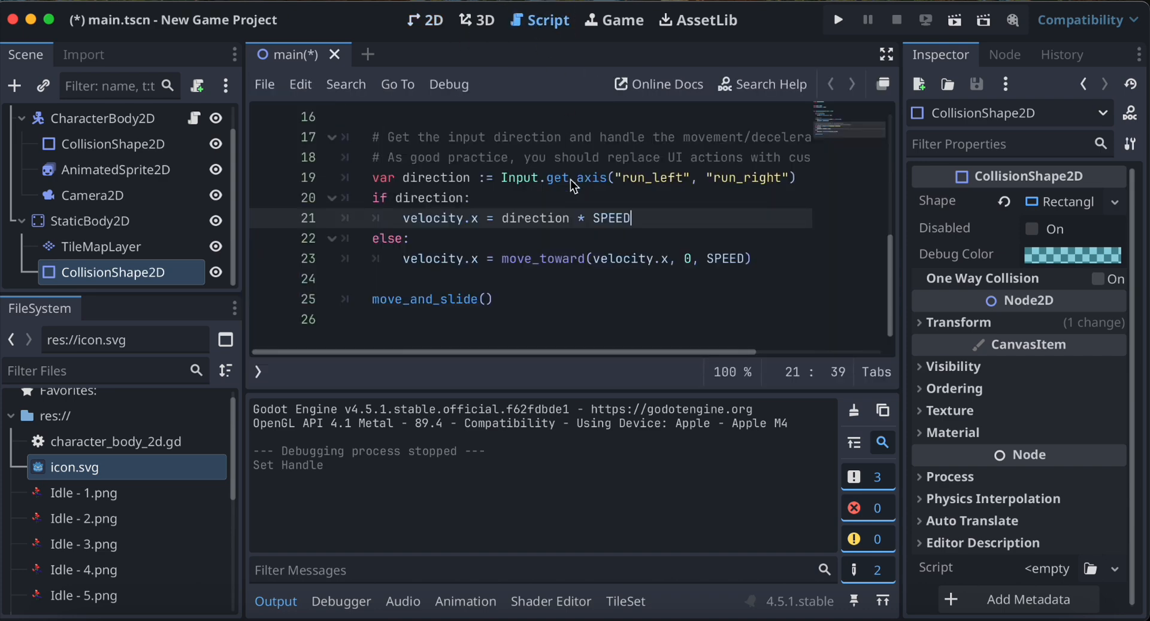
left_click(547, 220)
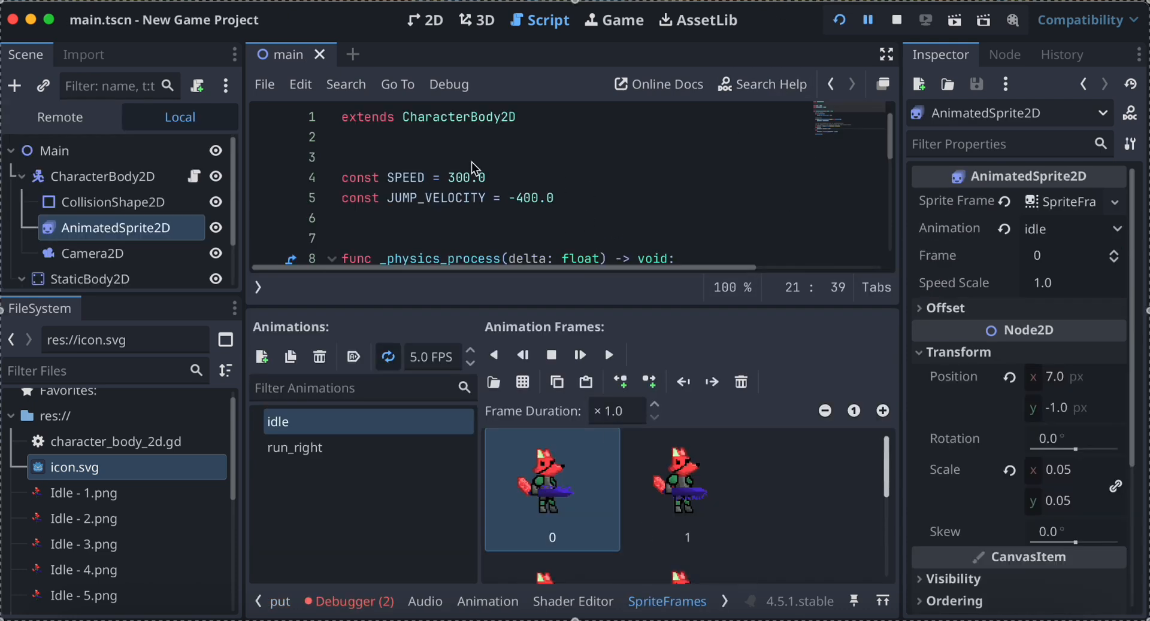
right_click(580, 200)
key("Escape")
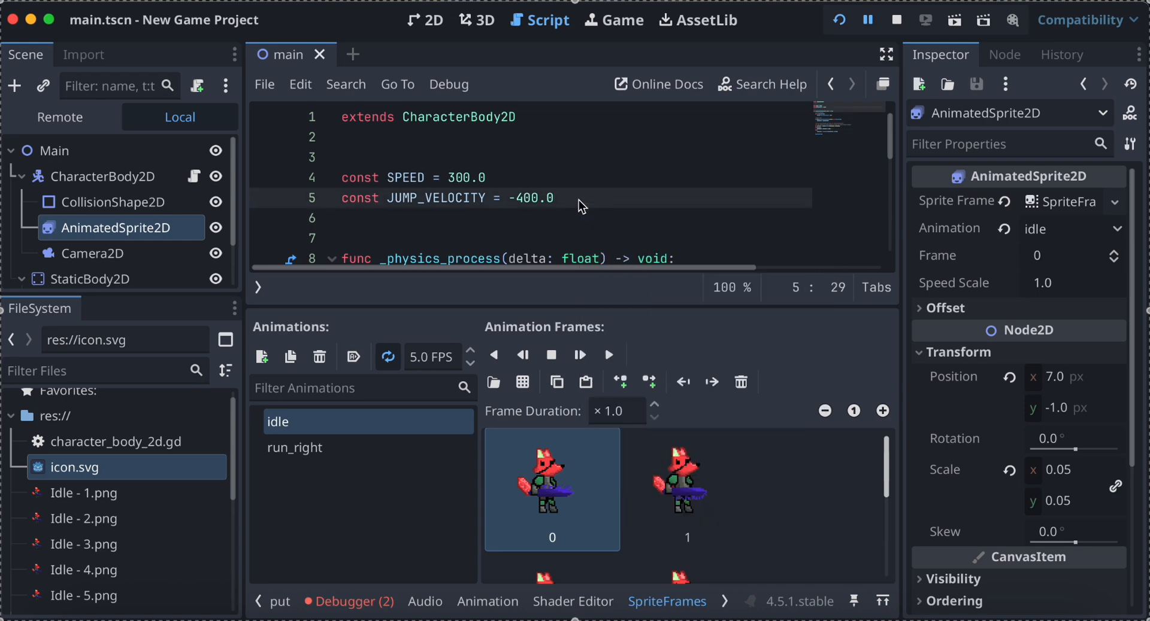
key("Return")
type("@onre")
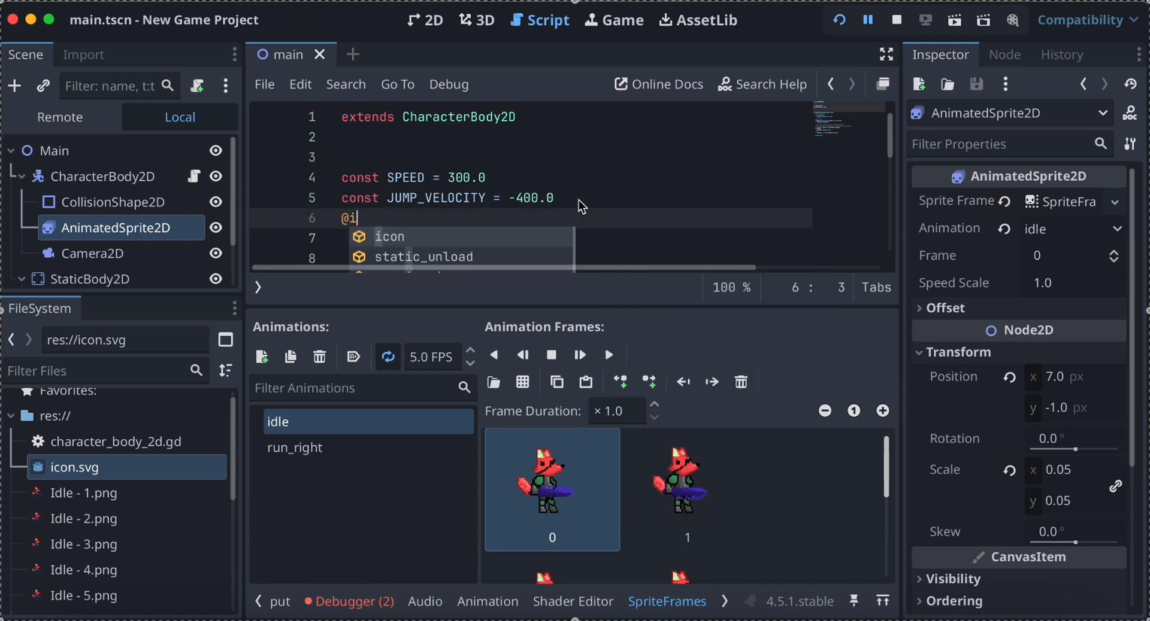
key("Return")
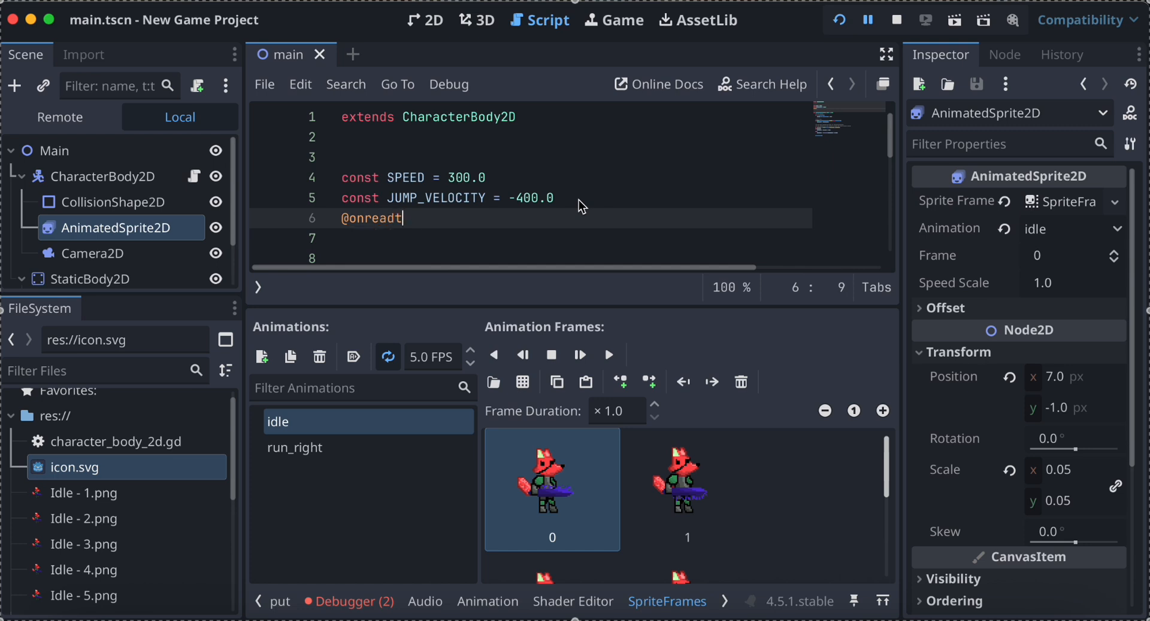
type("var ")
type("animat")
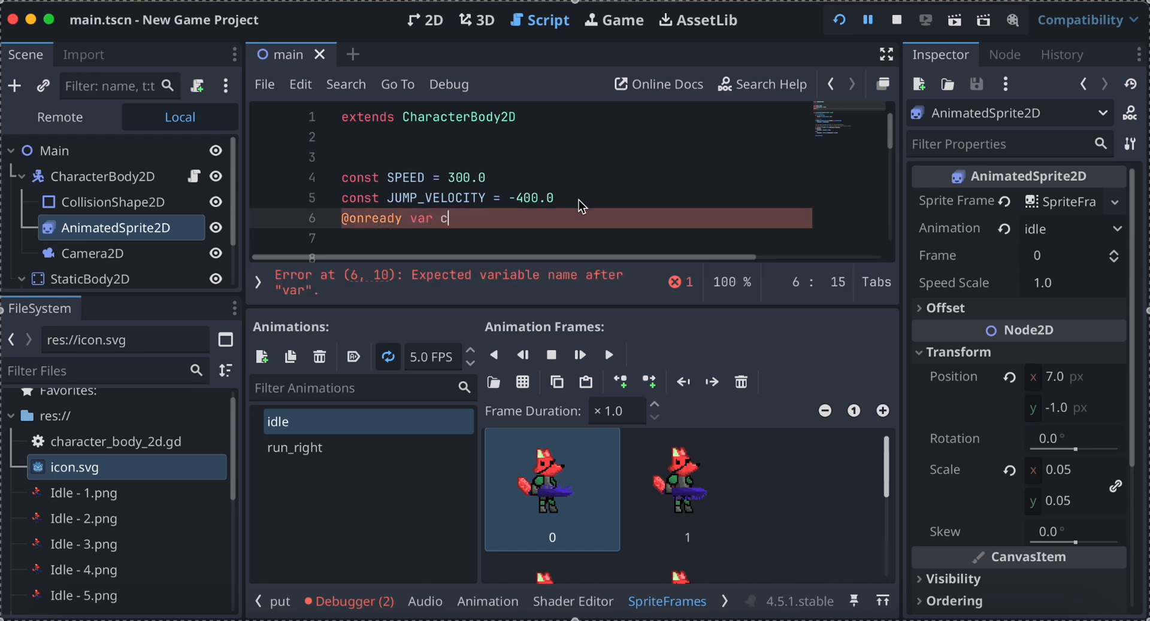
type("ion =")
Assign the $AnimatedSprite2D node reference to the animation variable.
key("BackSpace")
key("BackSpace")
key("BackSpace")
type(":")
key("BackSpace")
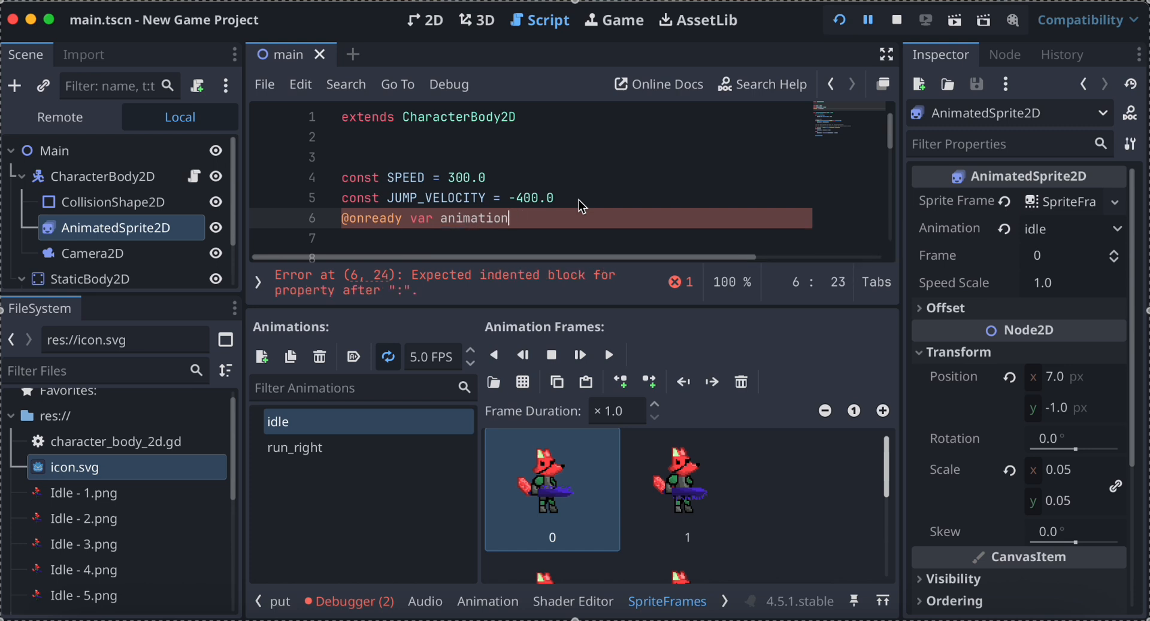
type("-")
key("BackSpace")
type("= ")
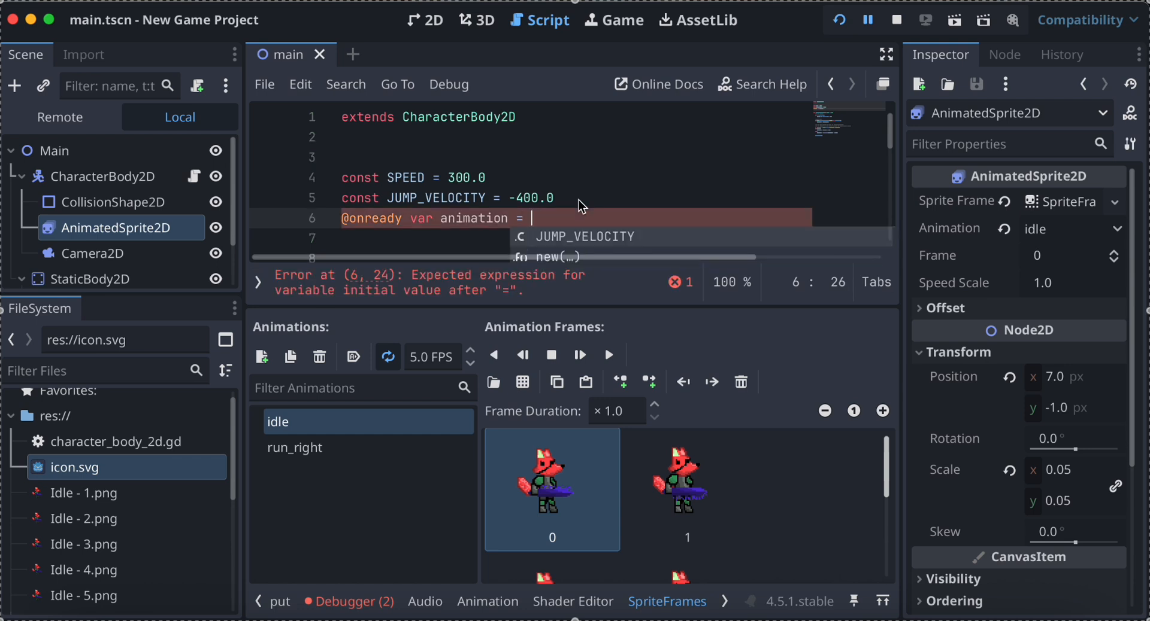
type("$")
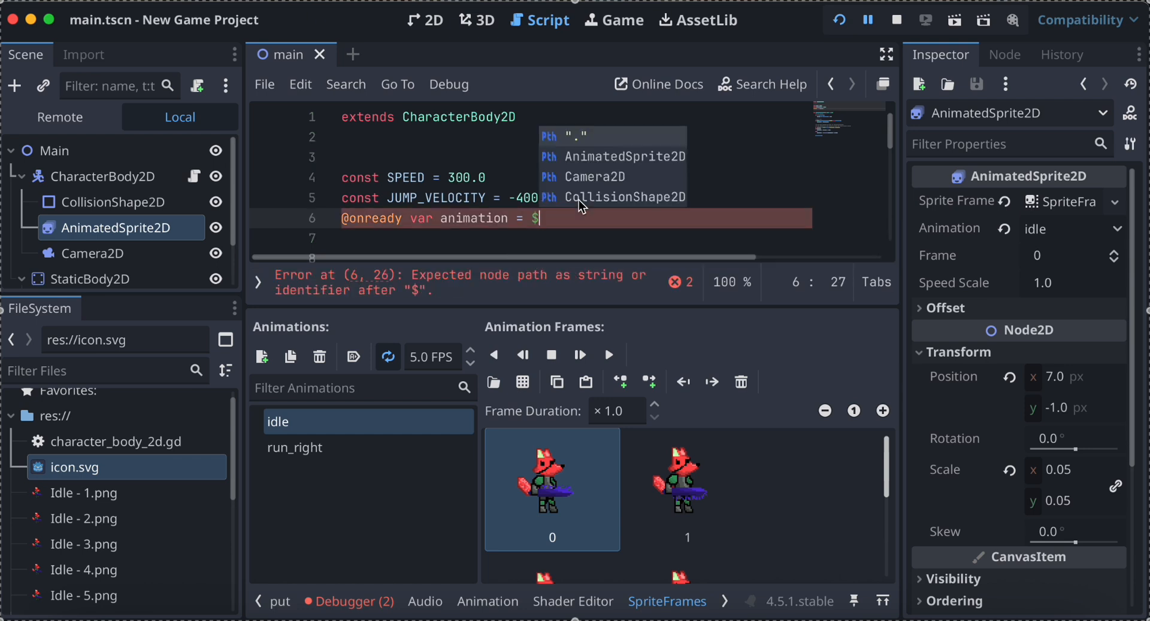
double_click(613, 158)
mouse_move(616, 213)
scroll(617, 213, "right", 2)
scroll(617, 213, "left", 2)
Add a nested condition "if direction > 1:" as the first line inside the "if direction:" block of _physics_process.
scroll(617, 213, "down", 1)
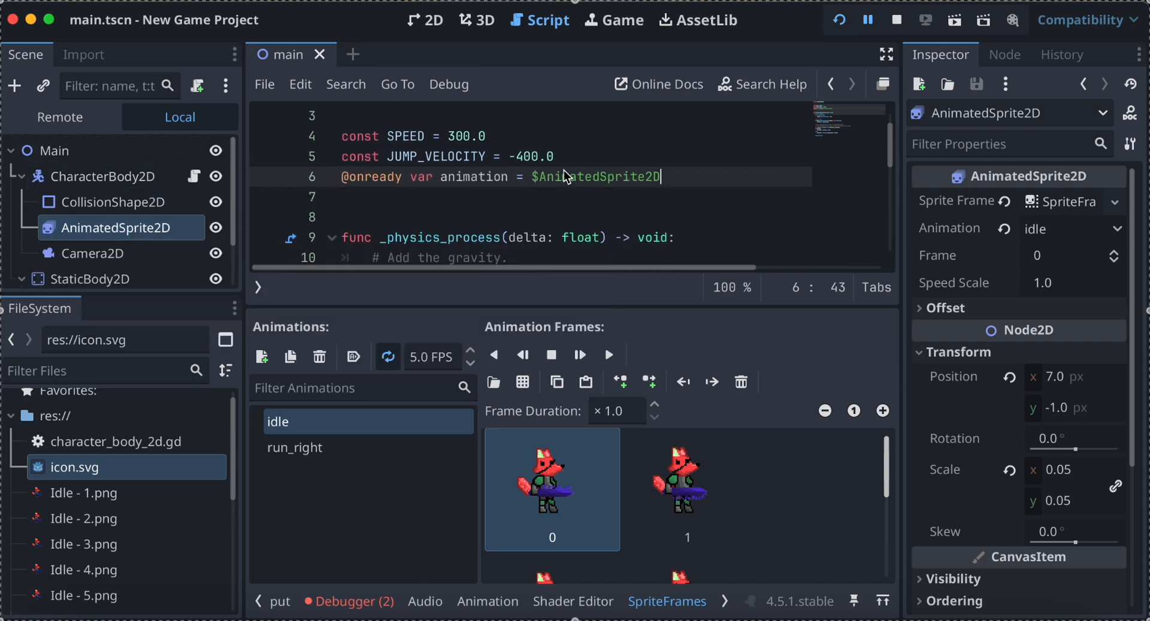
scroll(566, 176, "down", 2)
scroll(566, 176, "down", 6)
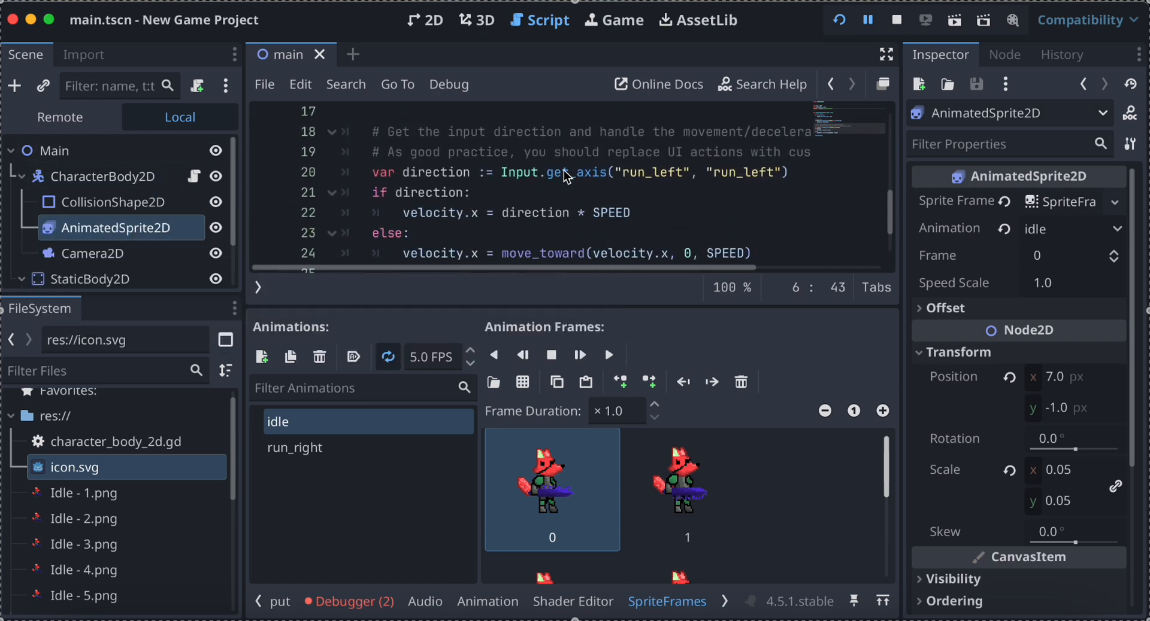
scroll(566, 176, "up", 1)
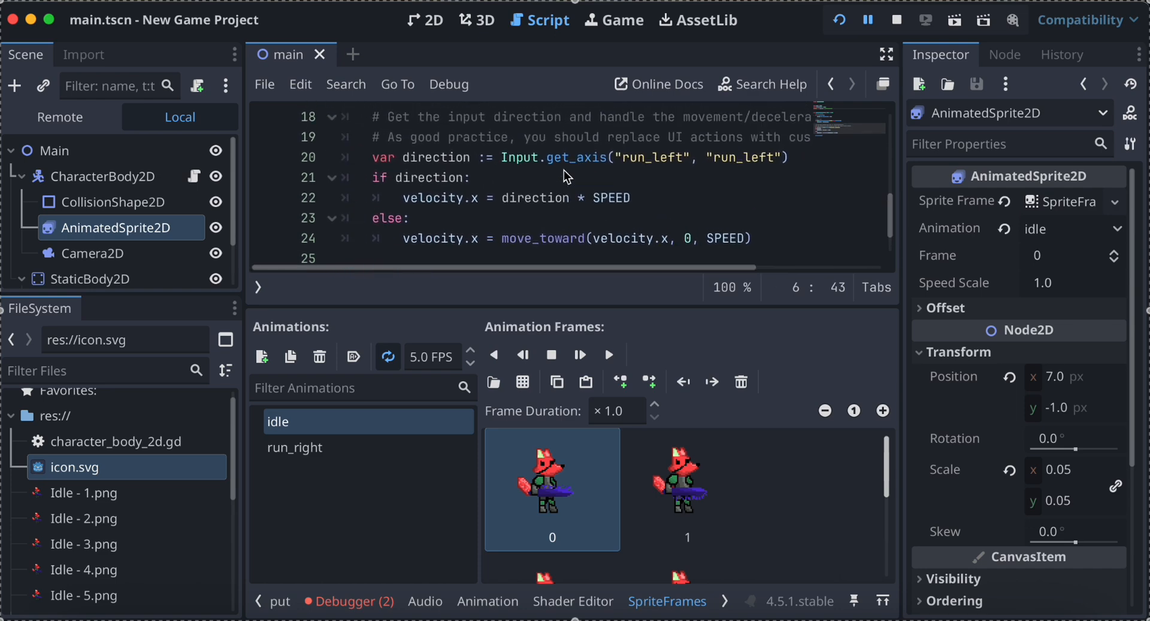
left_click(519, 184)
key("Return")
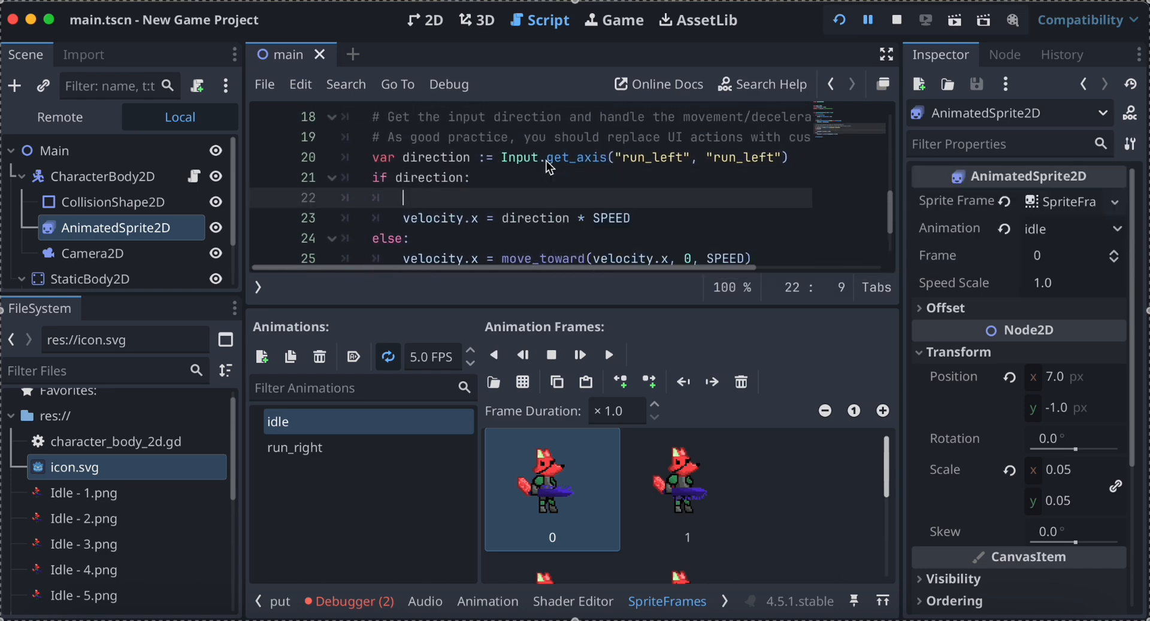
type("if dire")
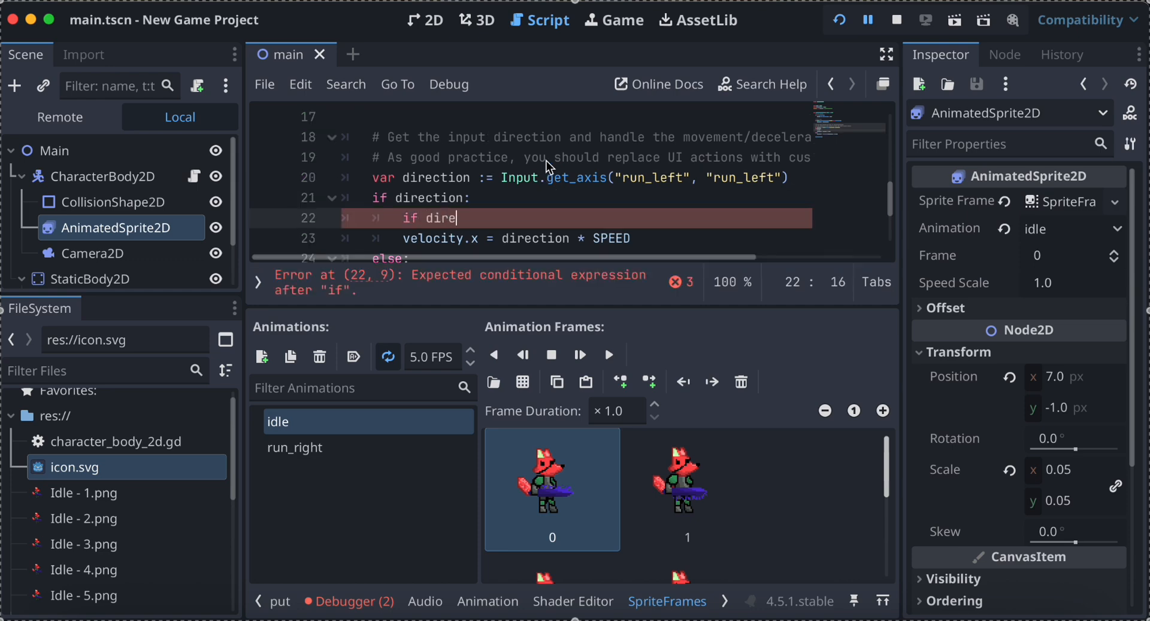
type("ction > 1")
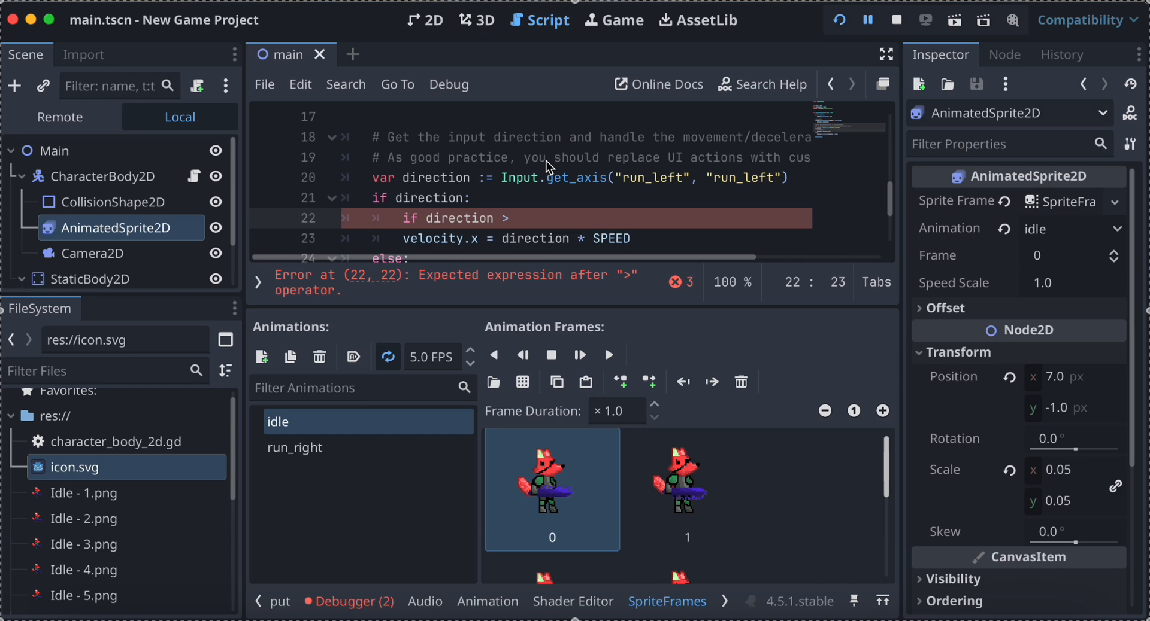
type(":")
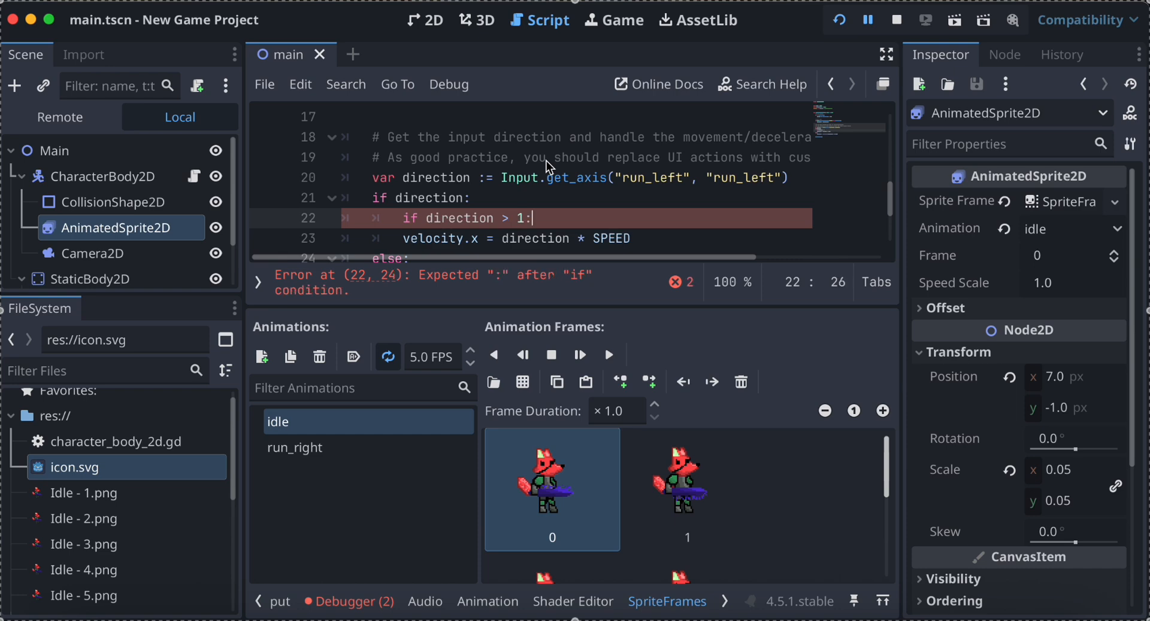
key("Return")
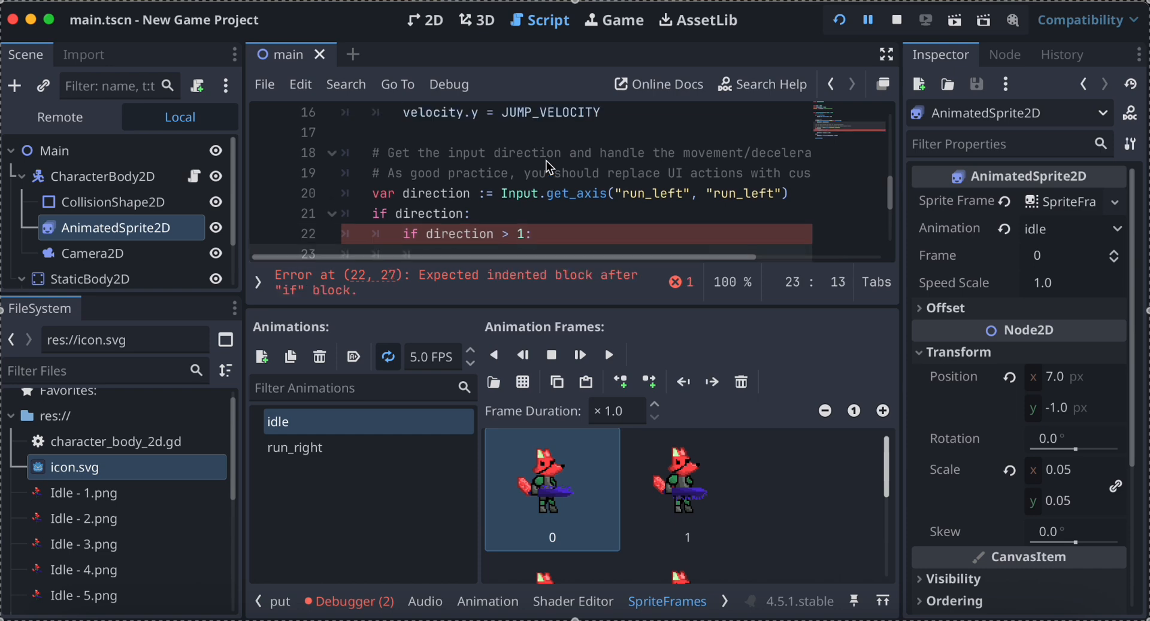
Make the "direction > 1" branch call animation.play("run_right").
type("animation.play")
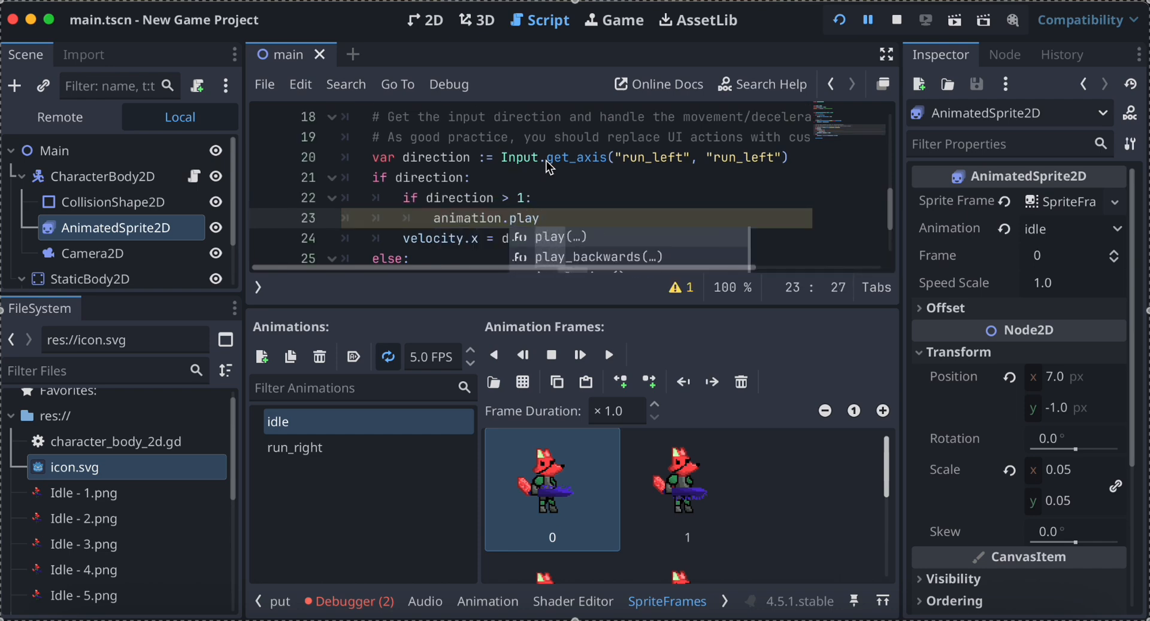
type("(\"")
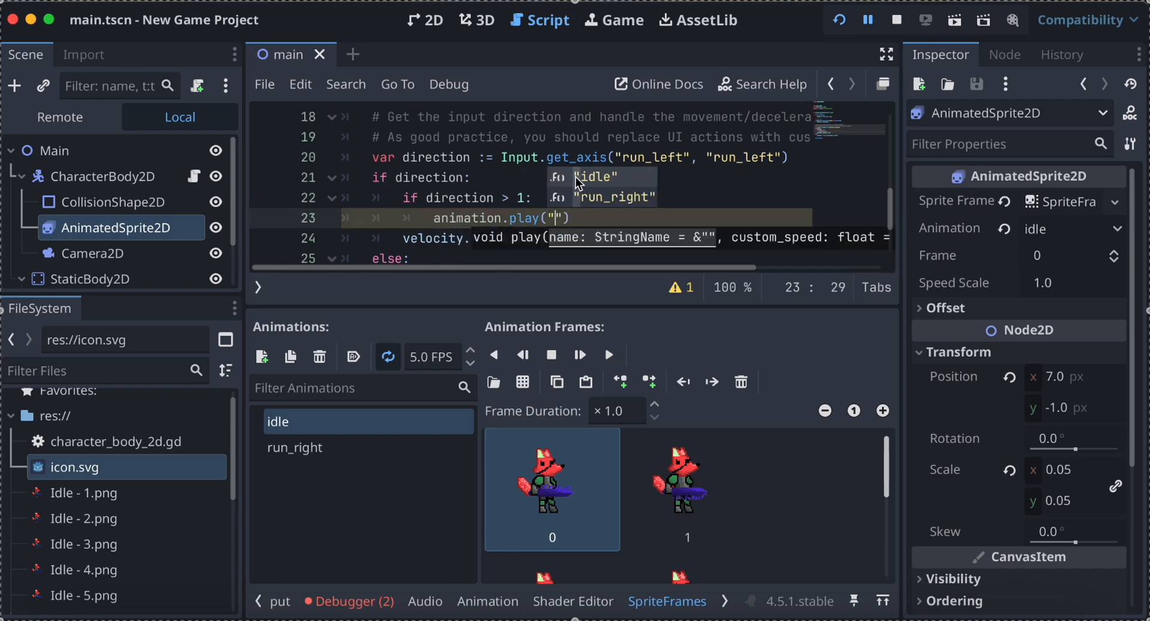
left_click(591, 202)
left_click(650, 209)
left_click(650, 212)
scroll(651, 214, "up", 1)
scroll(654, 222, "down", 1)
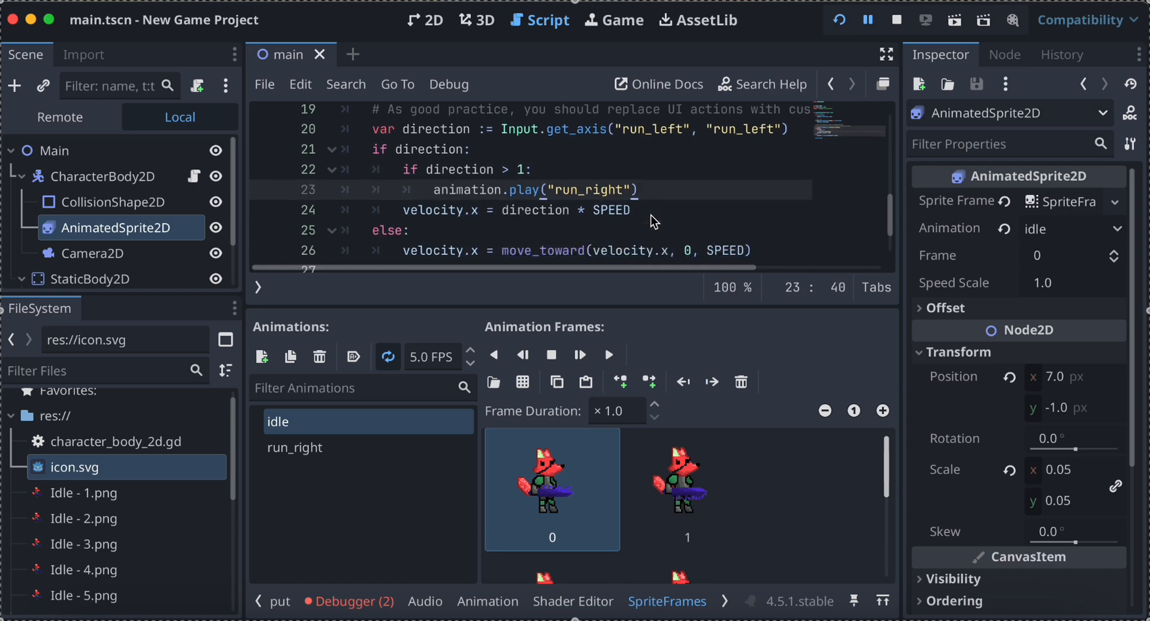
Add an "elif direction < 1:" branch below the run_right call, aligned with the nested if.
key("BackSpace")
key("Return")
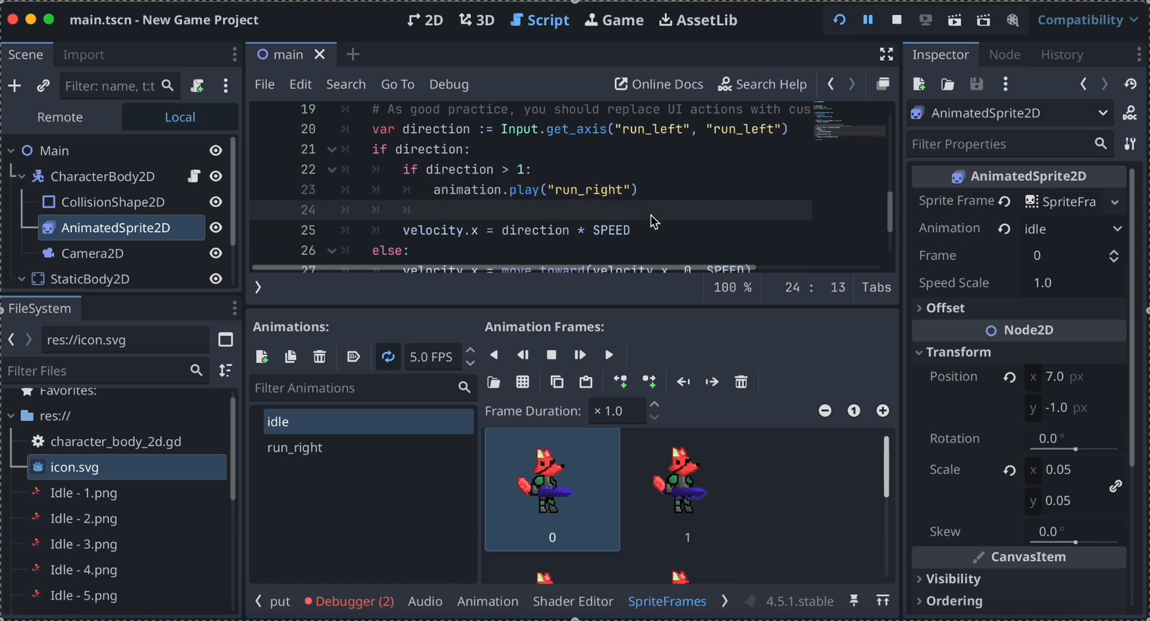
key("BackSpace")
type("elif direction < 1:")
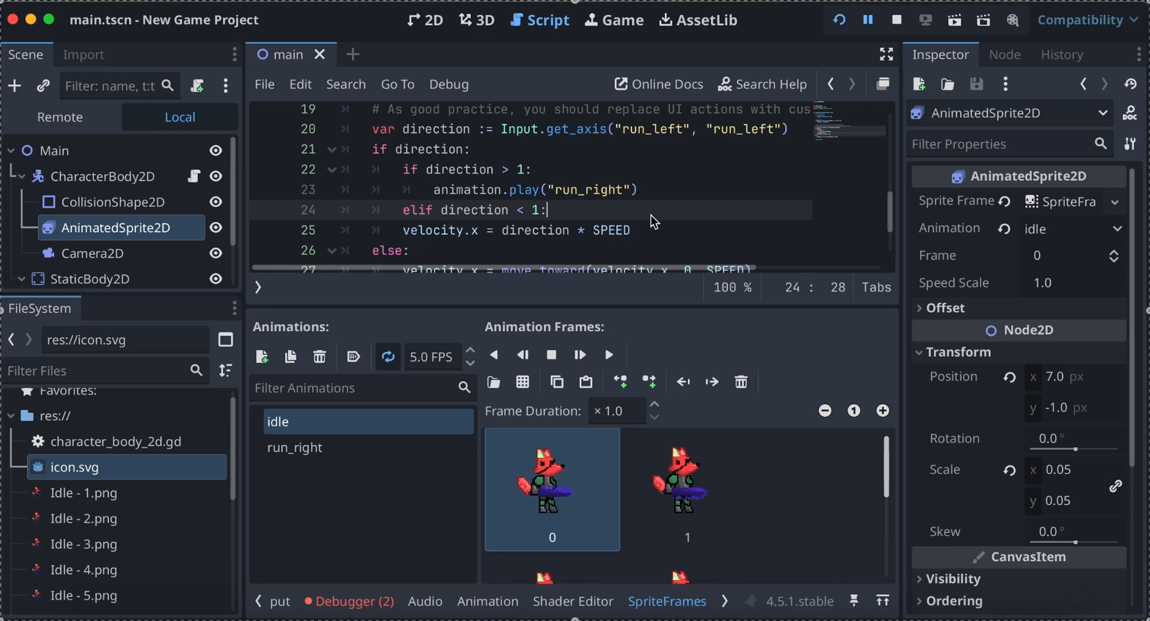
Fill the elif branch with the commented-out line #animation.play("run_left) and a pass statement.
key("Return")
type("#")
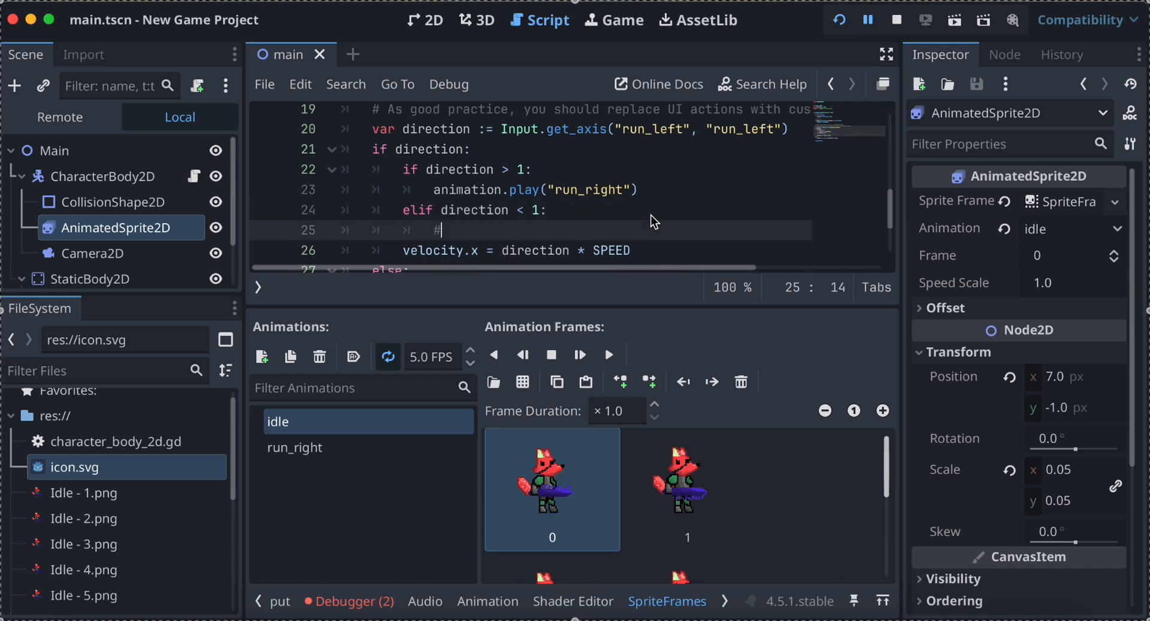
type("animation")
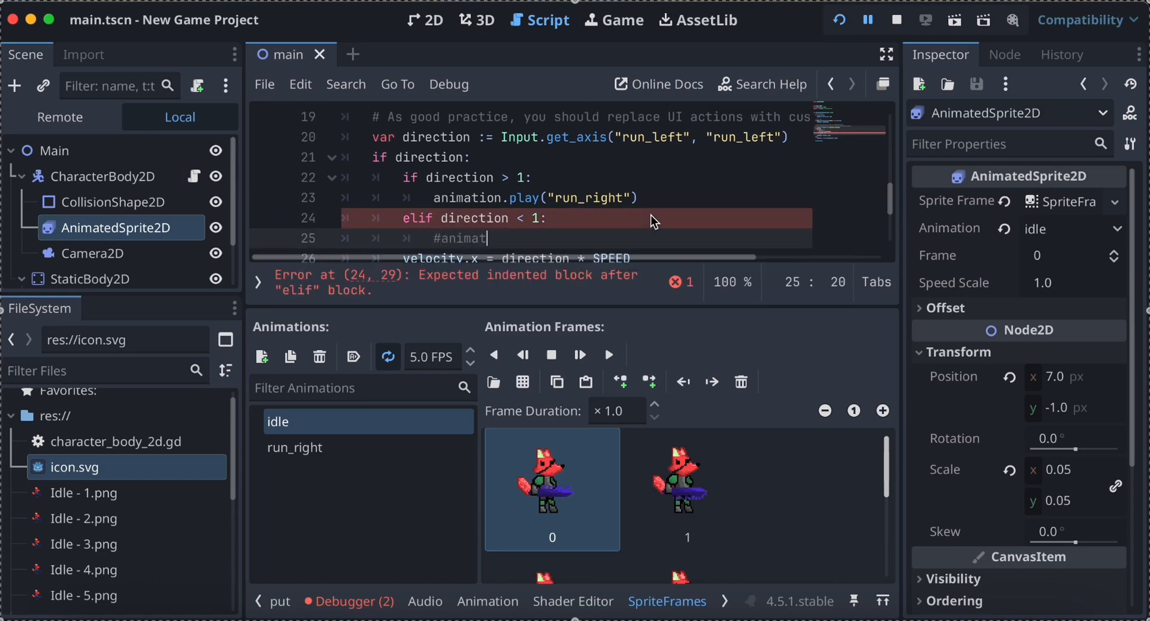
key("BackSpace")
type(".play(\"run_left")
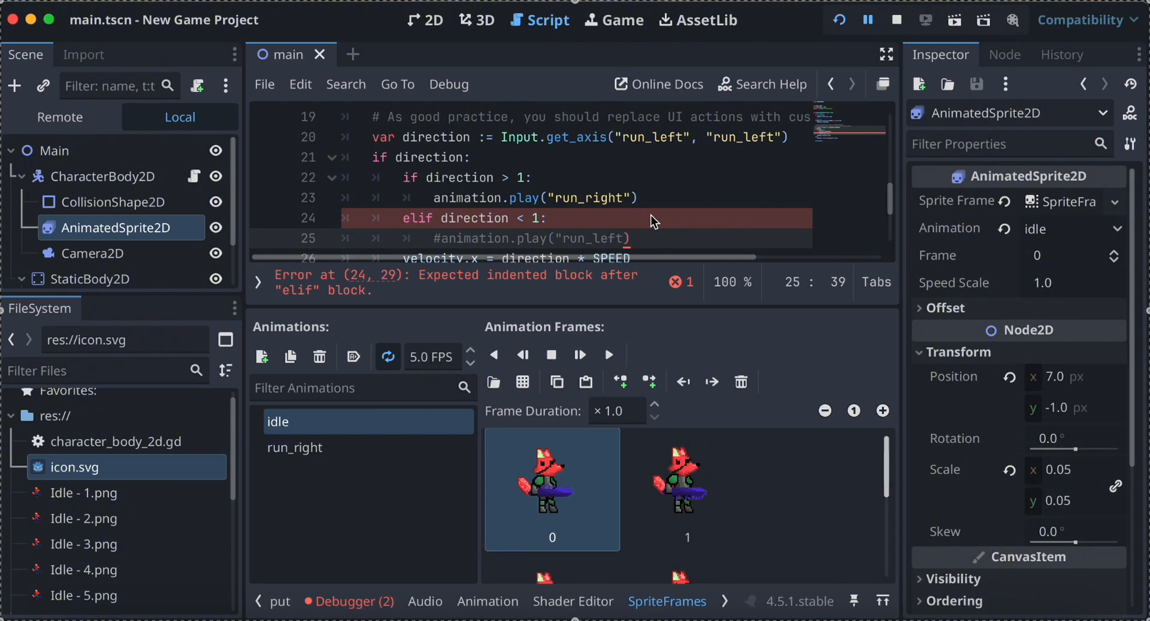
scroll(650, 220, "up", 1)
scroll(651, 221, "down", 2)
key("Return")
type("pass")
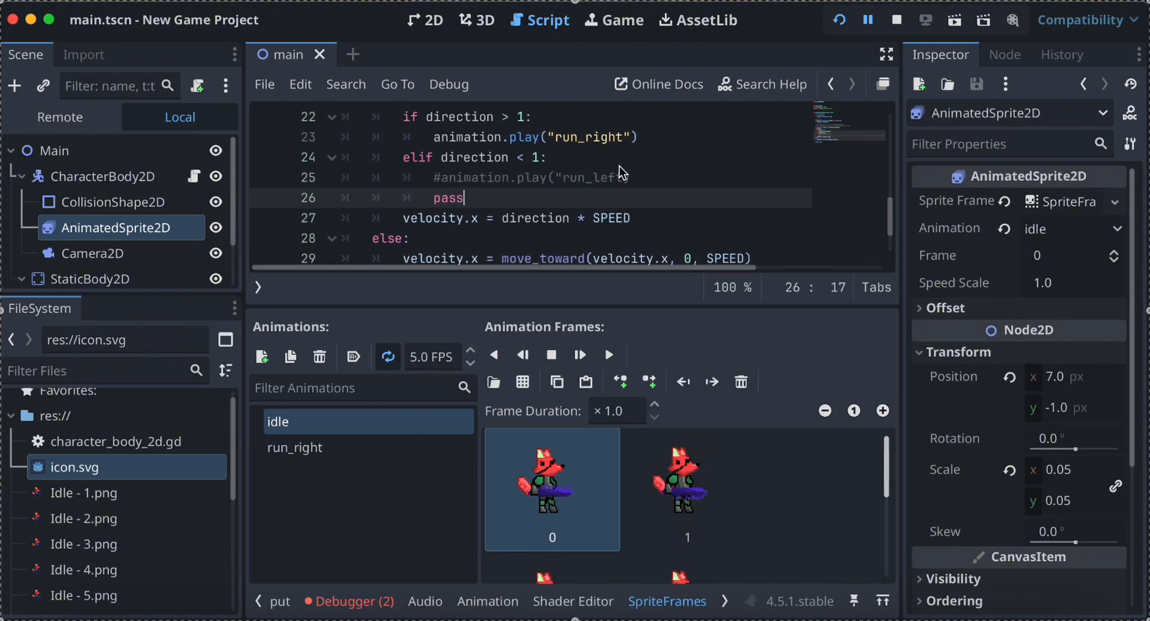
Add an "else:" branch after the pass statement, aligned with the nested if and elif.
key("Return")
type("se ")
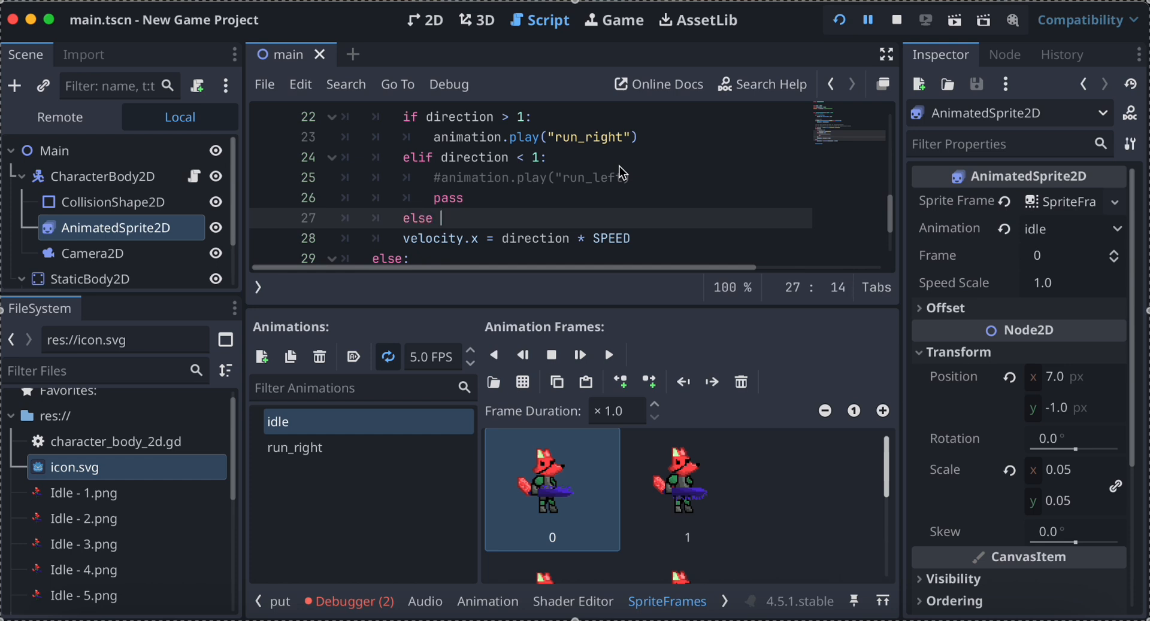
type("dir")
key("BackSpace")
key("BackSpace")
key("BackSpace")
key("BackSpace")
type(":")
key("Return")
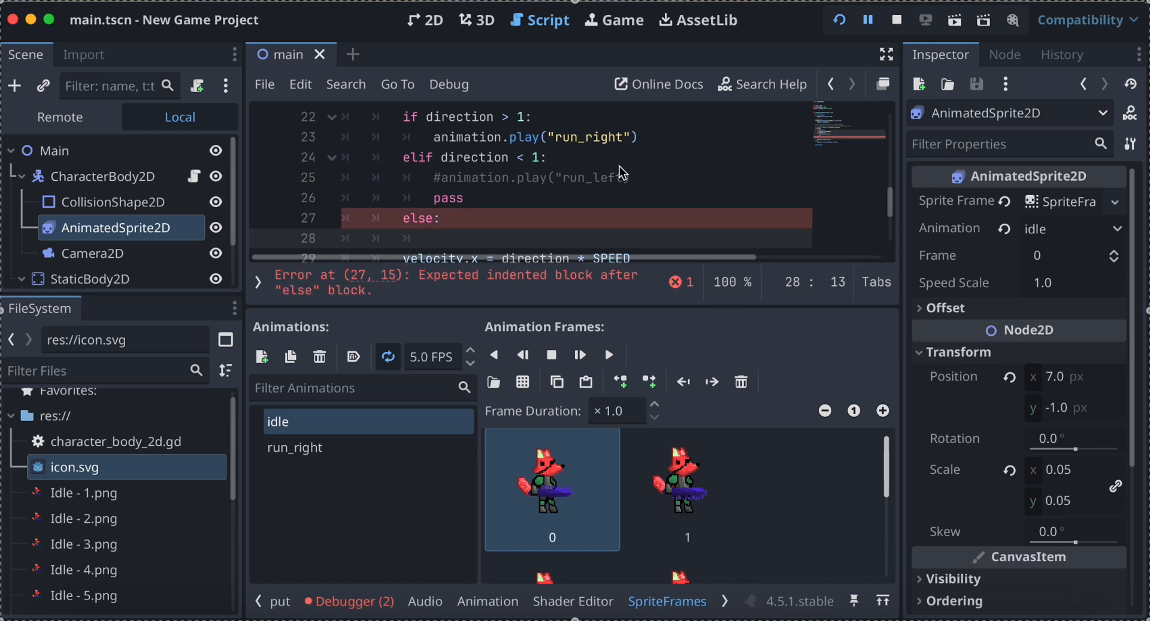
Make the nested else branch call animation.play("idle") and insert a blank line below it.
type("animation.play")
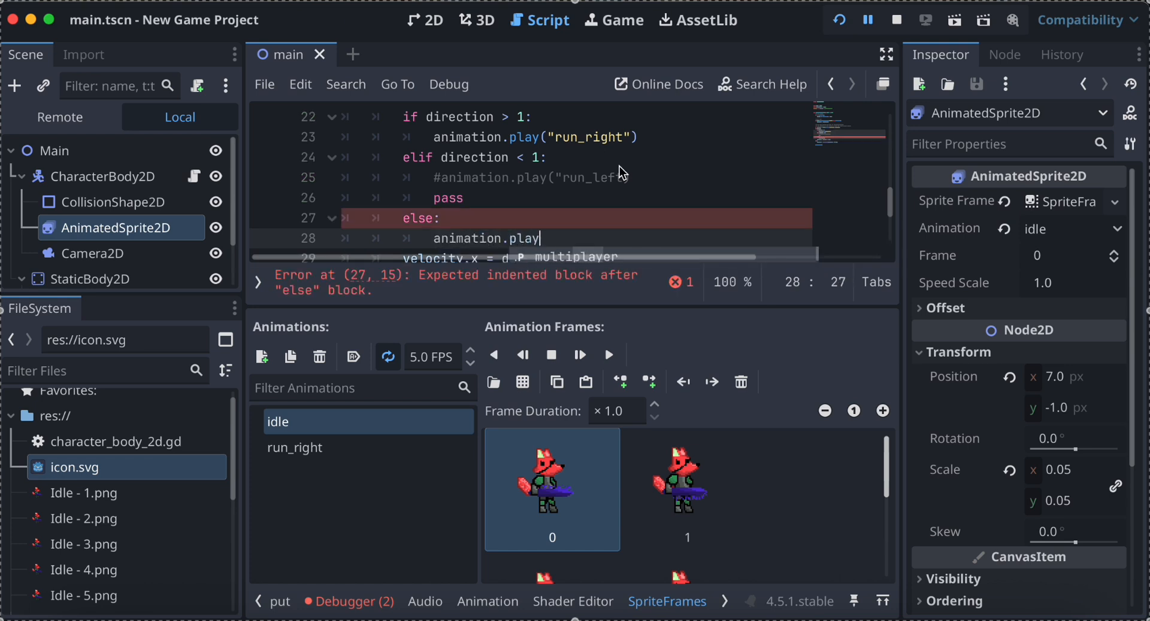
type("(\"idle")
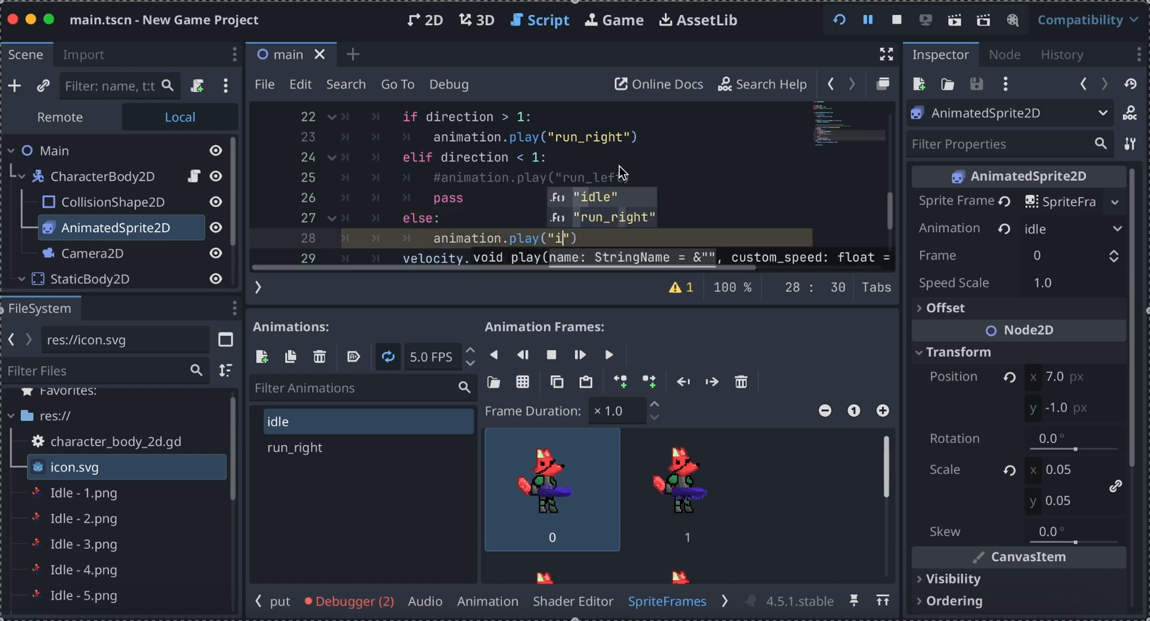
type("\"")
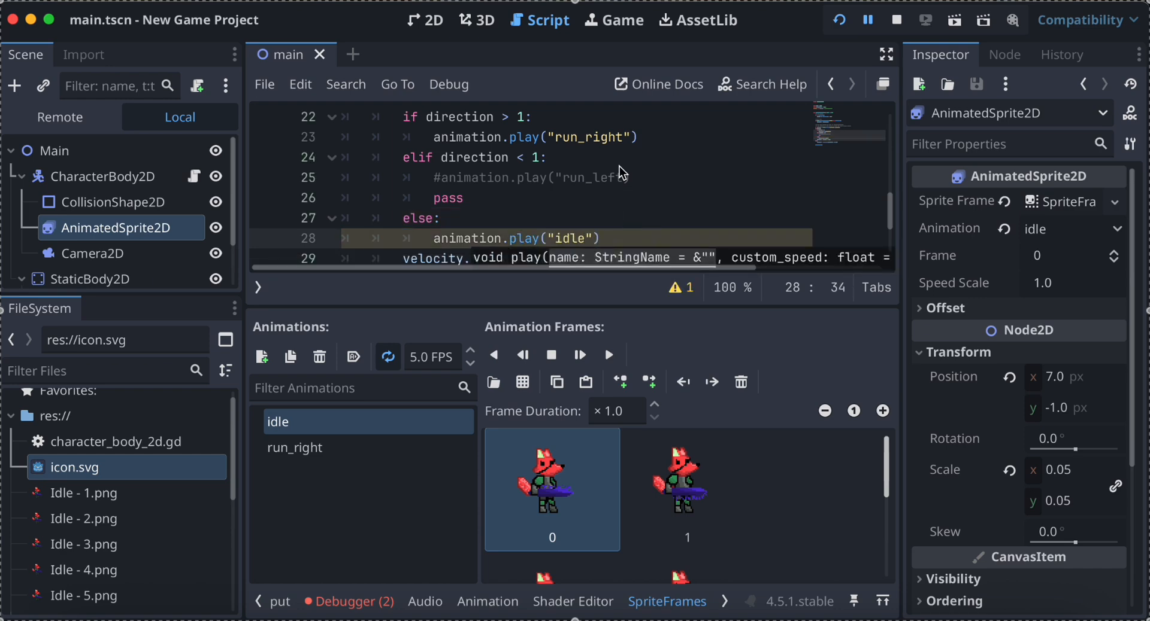
scroll(620, 172, "down", 2)
type(")")
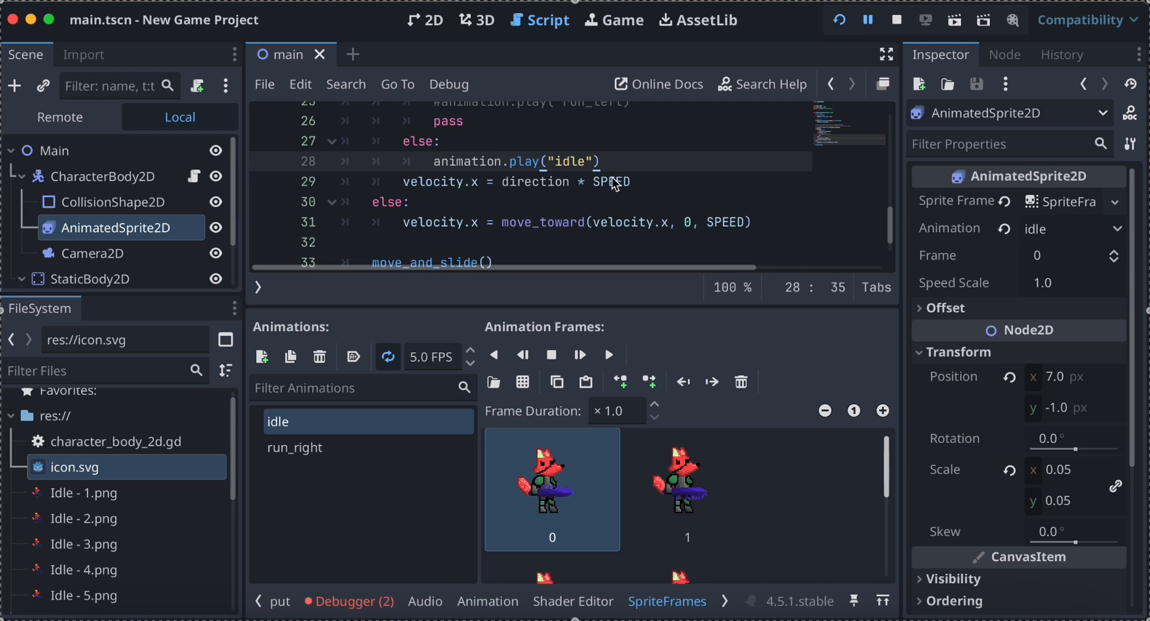
scroll(497, 133, "down", 1)
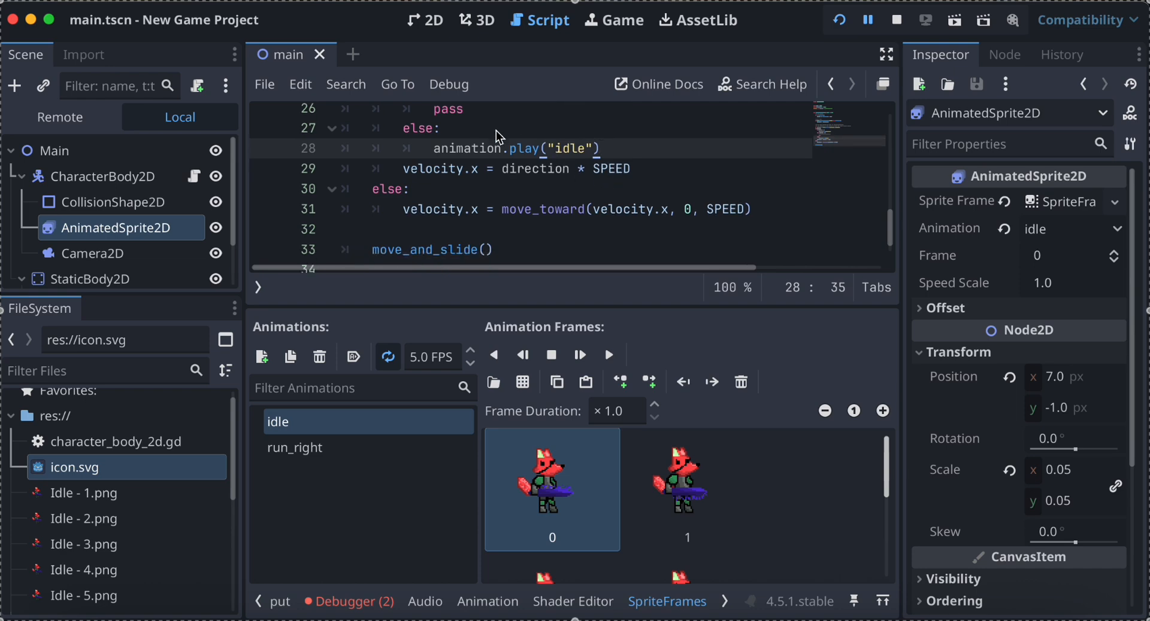
scroll(476, 169, "up", 2)
scroll(446, 174, "down", 2)
scroll(485, 146, "up", 2)
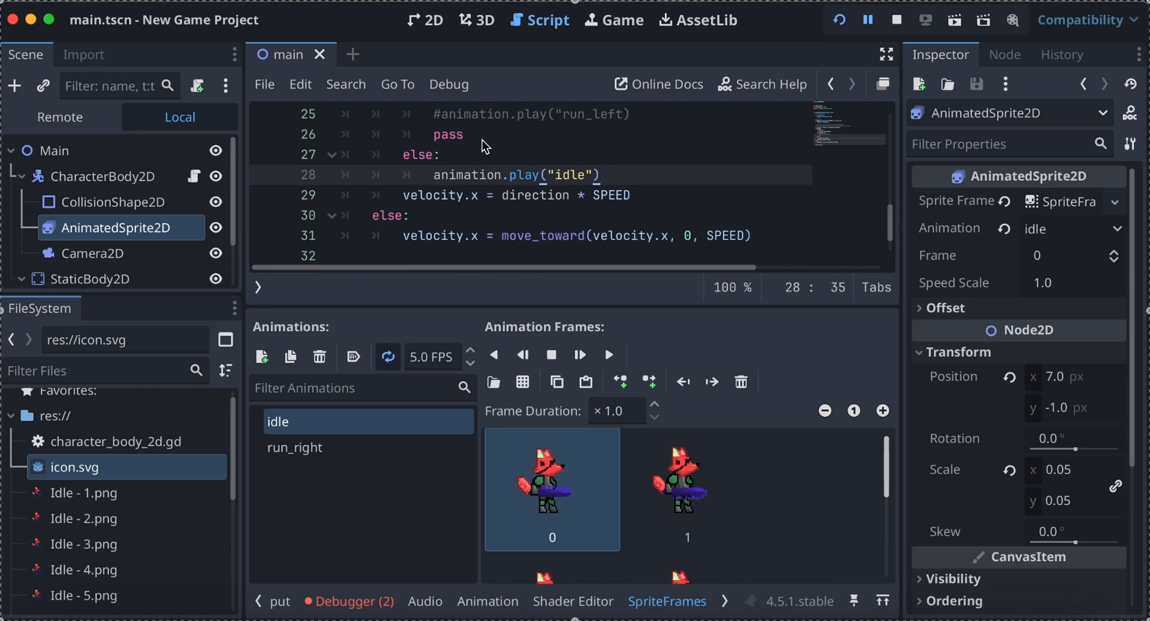
key("Return")
Restart the running project to test the fox with the new animation branches, and close the game window.
scroll(595, 184, "down", 3)
scroll(596, 183, "up", 5)
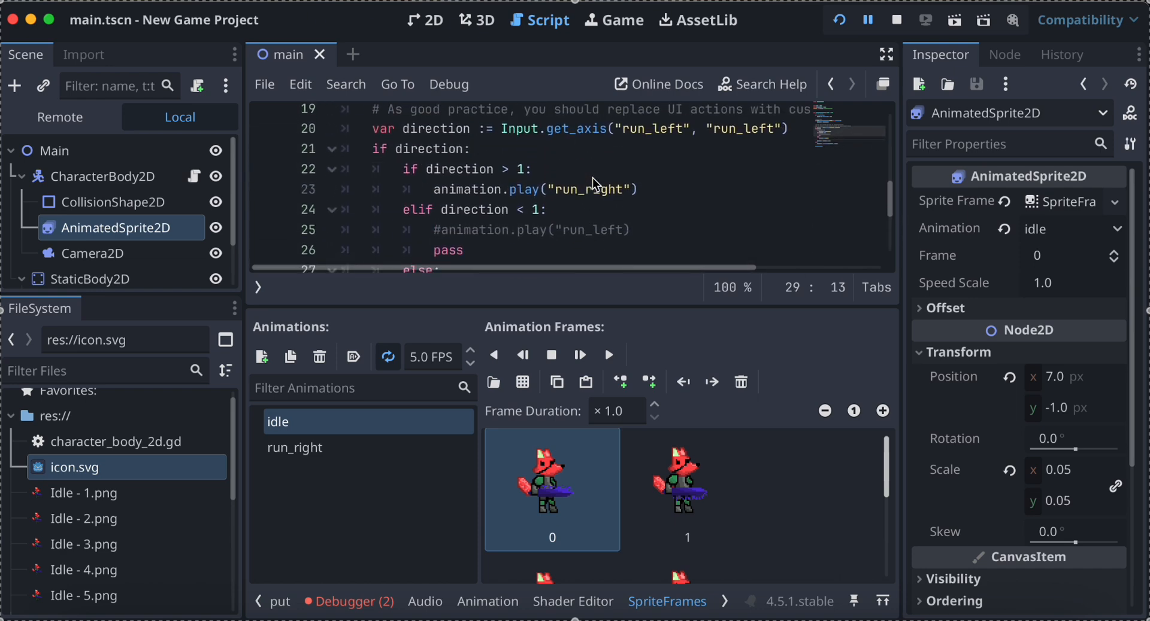
scroll(594, 184, "down", 5)
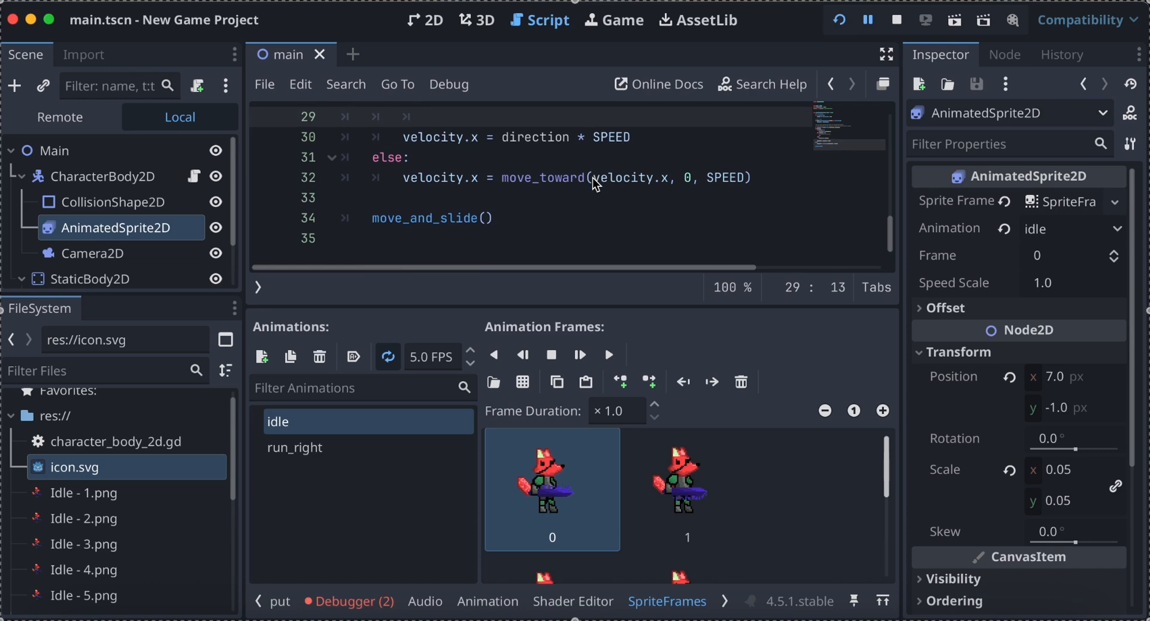
left_click(840, 24)
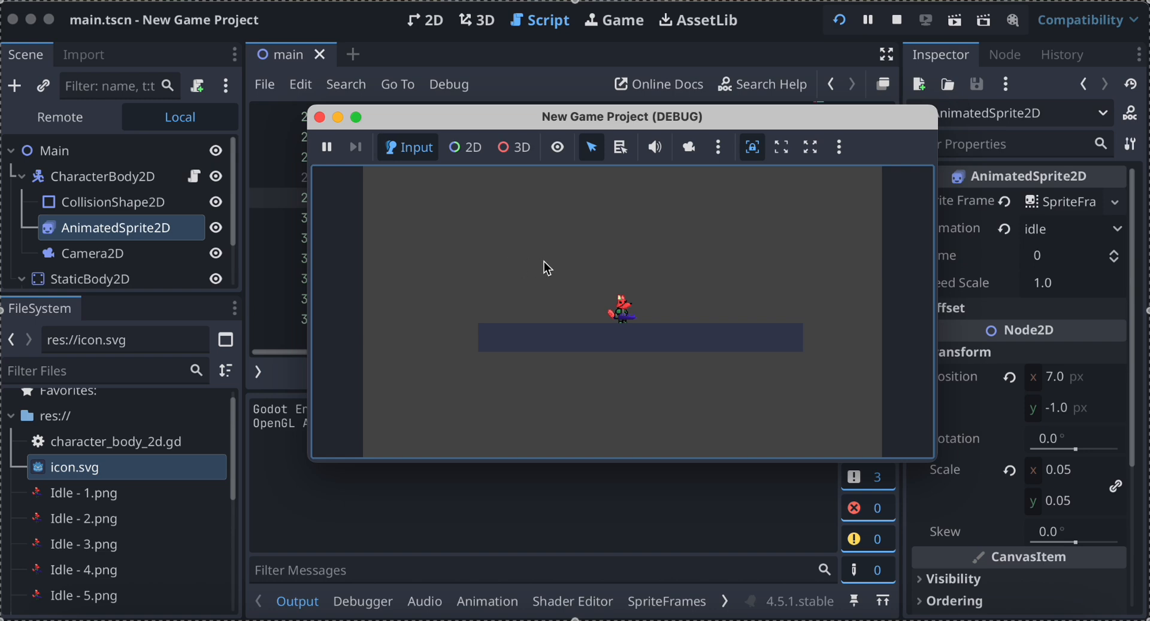
left_click(320, 116)
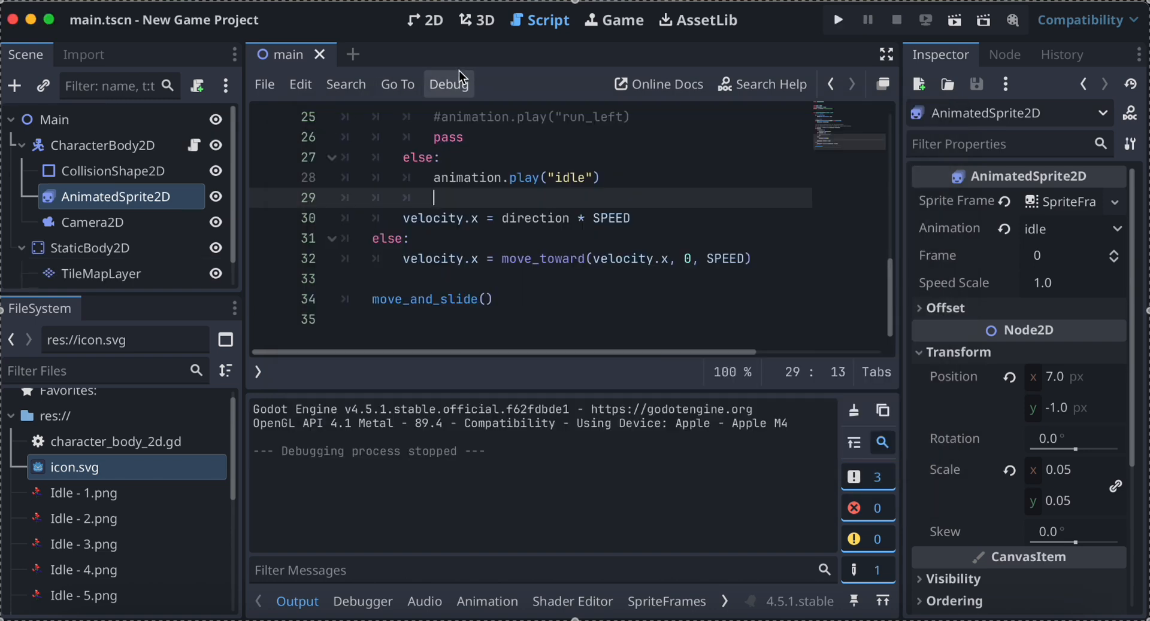
scroll(540, 159, "up", 2)
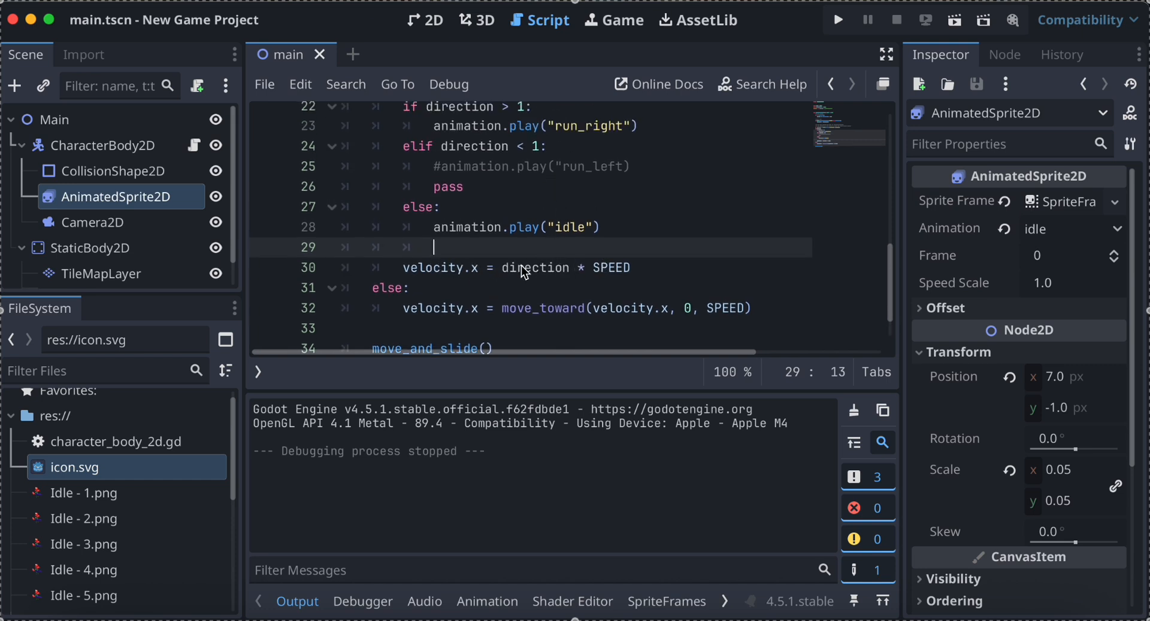
left_click(644, 271)
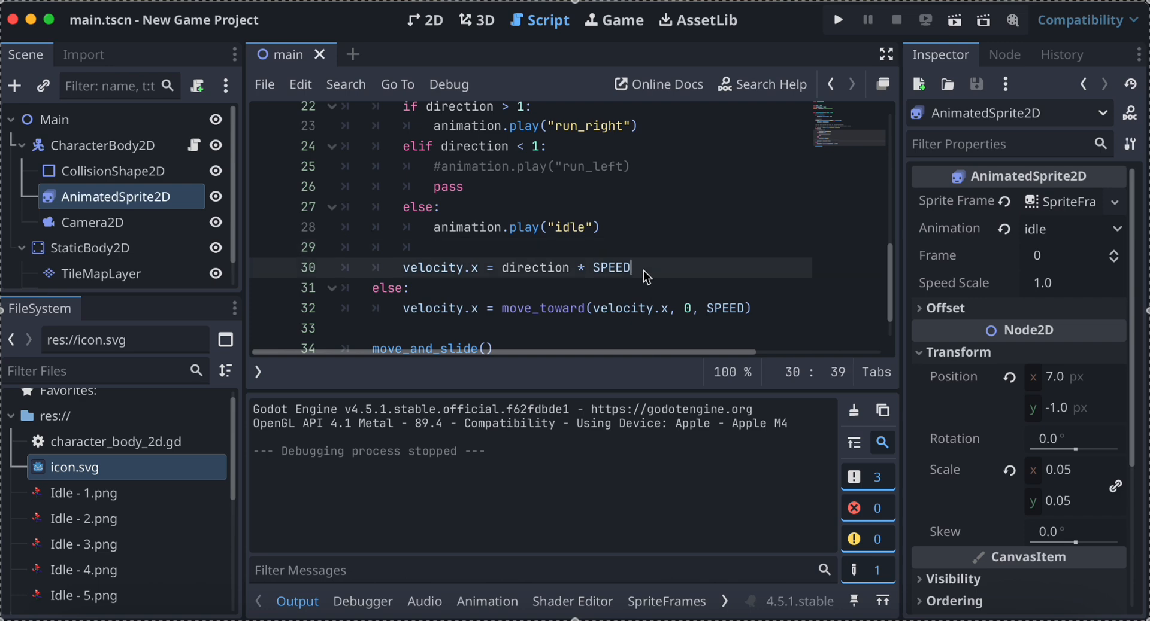
left_click_drag(605, 272, 383, 271)
key("super+c")
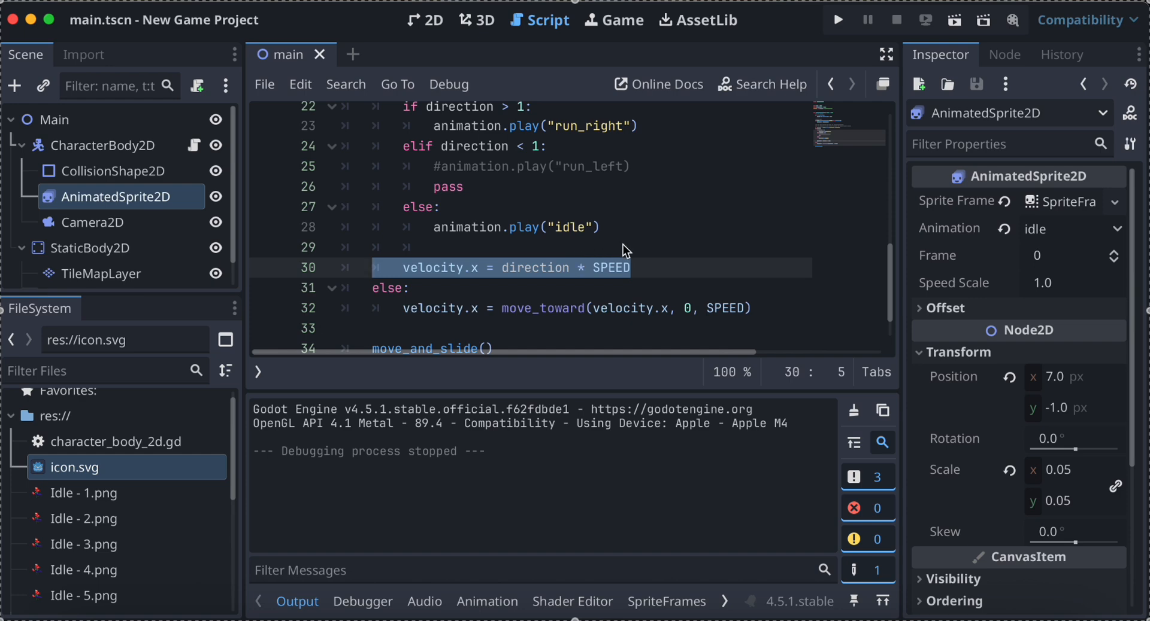
left_click(633, 227)
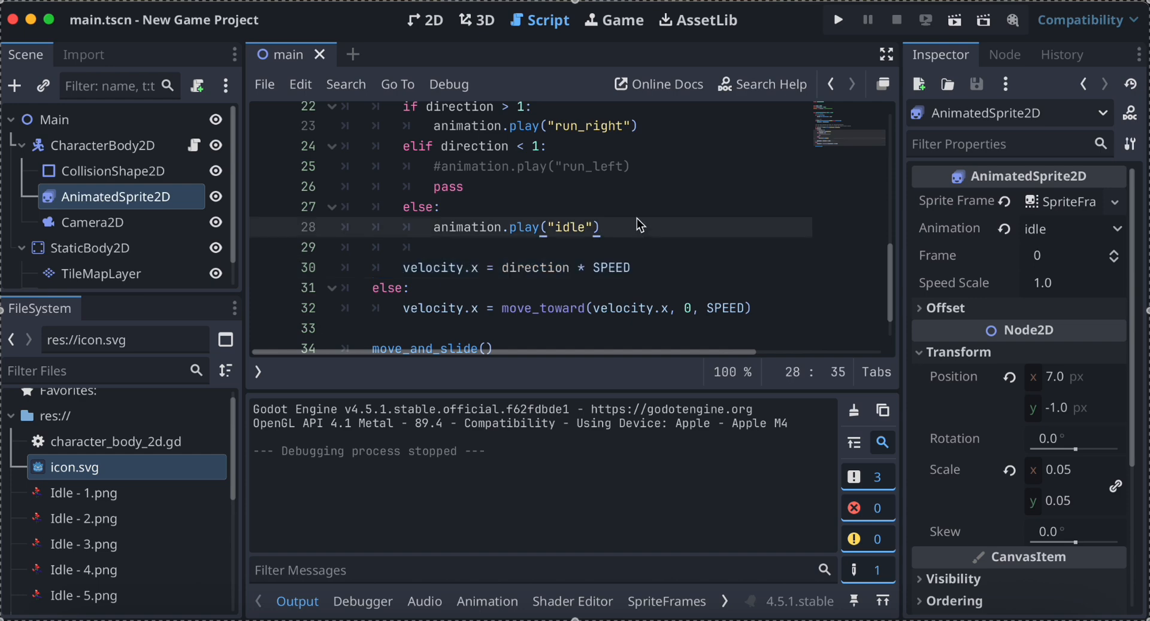
left_click(636, 159)
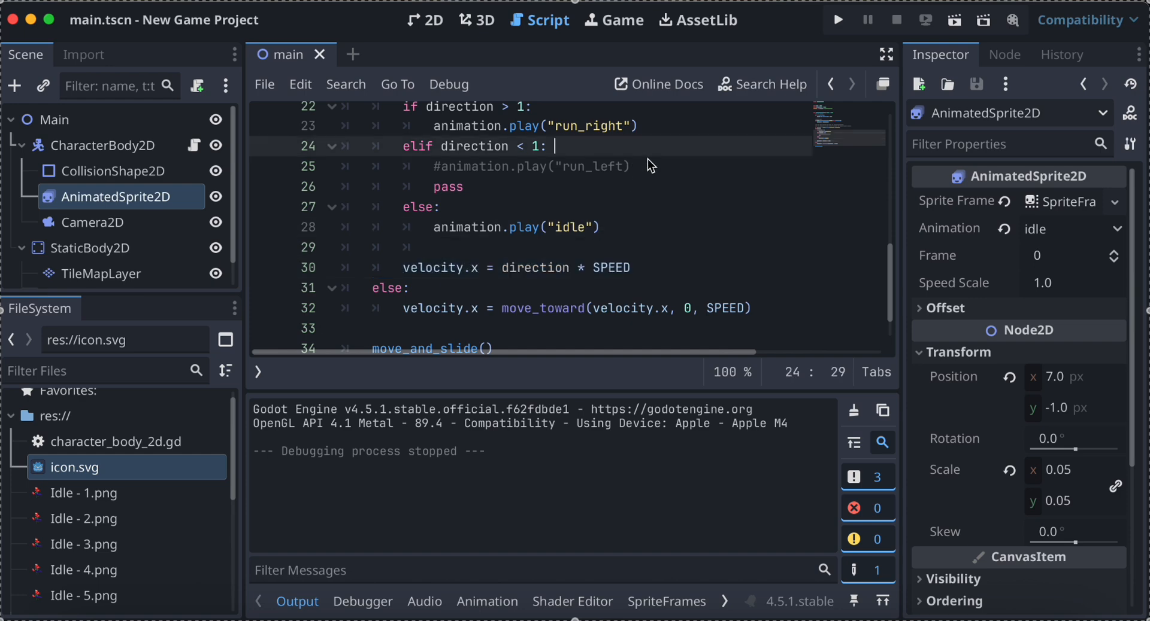
right_click(634, 180)
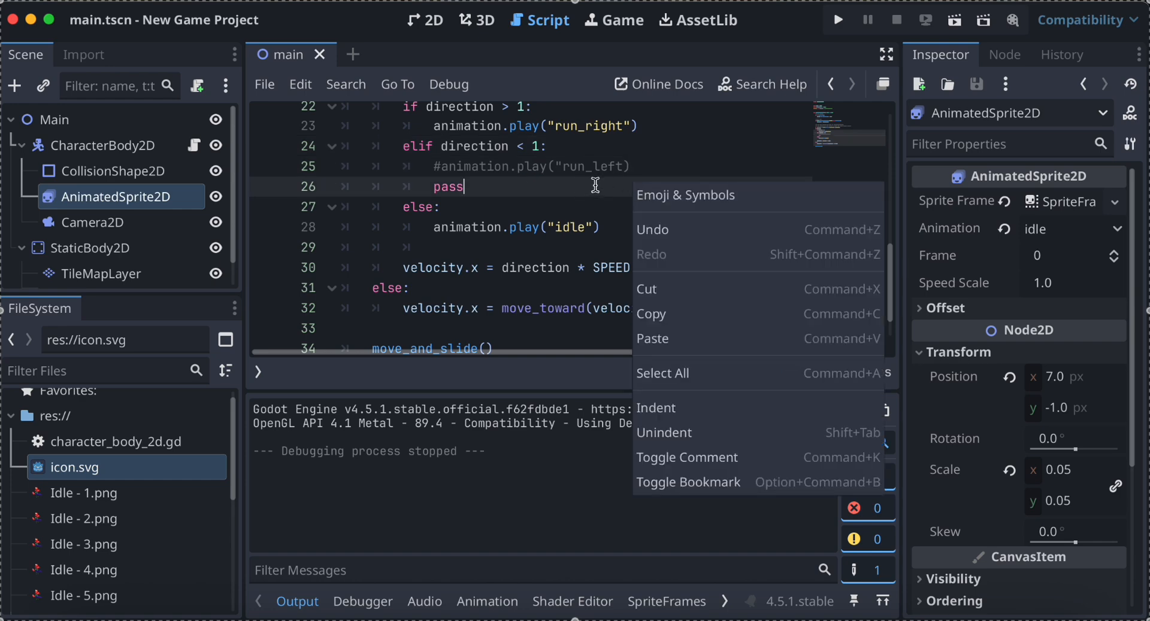
Replace the pass statement in the elif branch with velocity.x = direction * SPEED, indented level with the commented-out line.
left_click(481, 196)
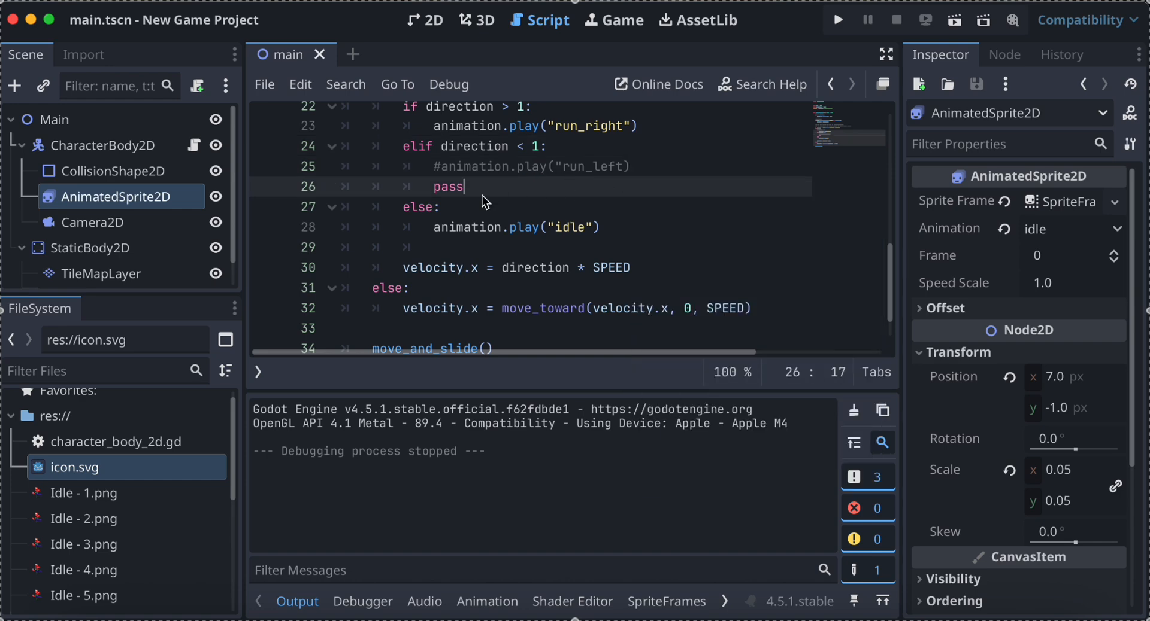
double_click(481, 197)
key("super+v")
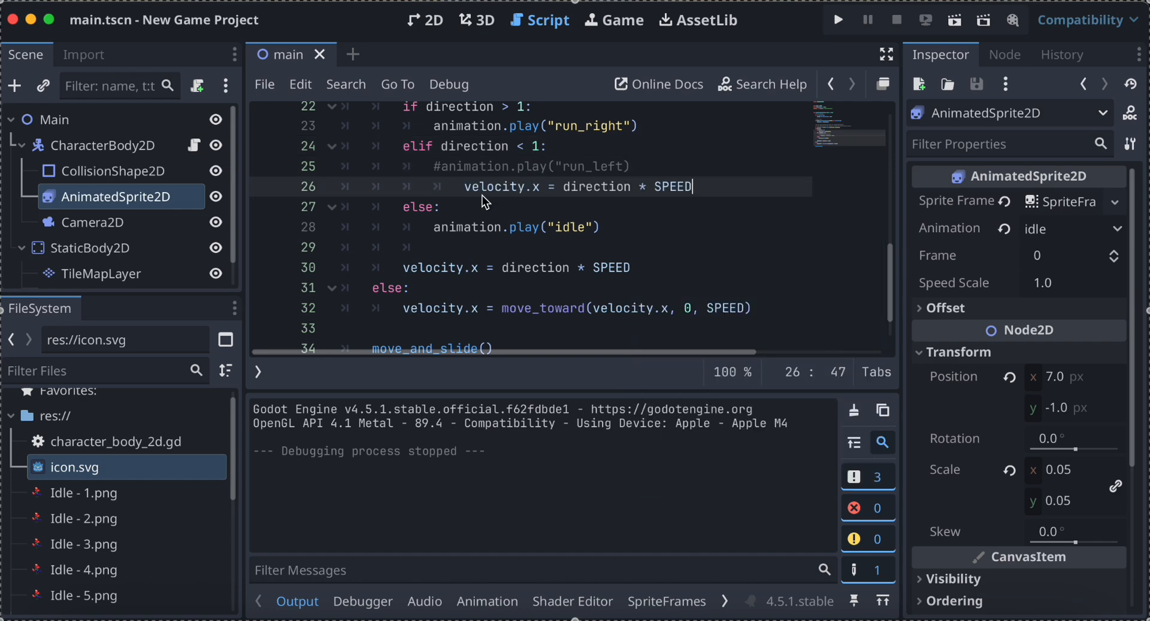
right_click(469, 193)
left_click(461, 191)
key("BackSpace")
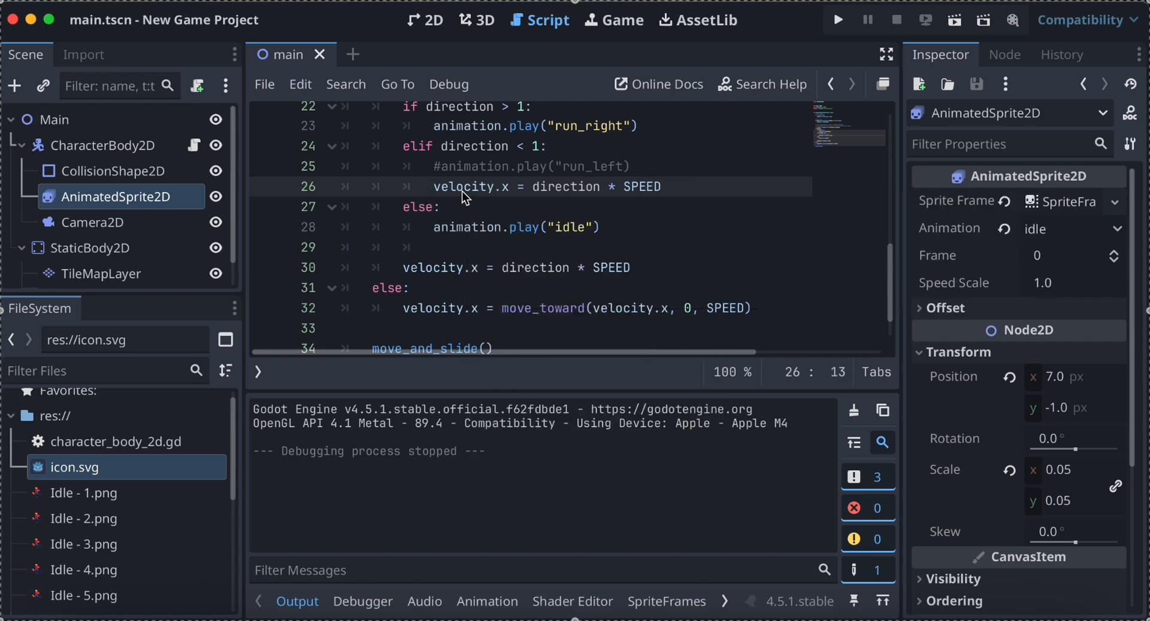
Add velocity.x = direction * SPEED below animation.play("run_right") at the same indentation.
scroll(462, 192, "up", 3)
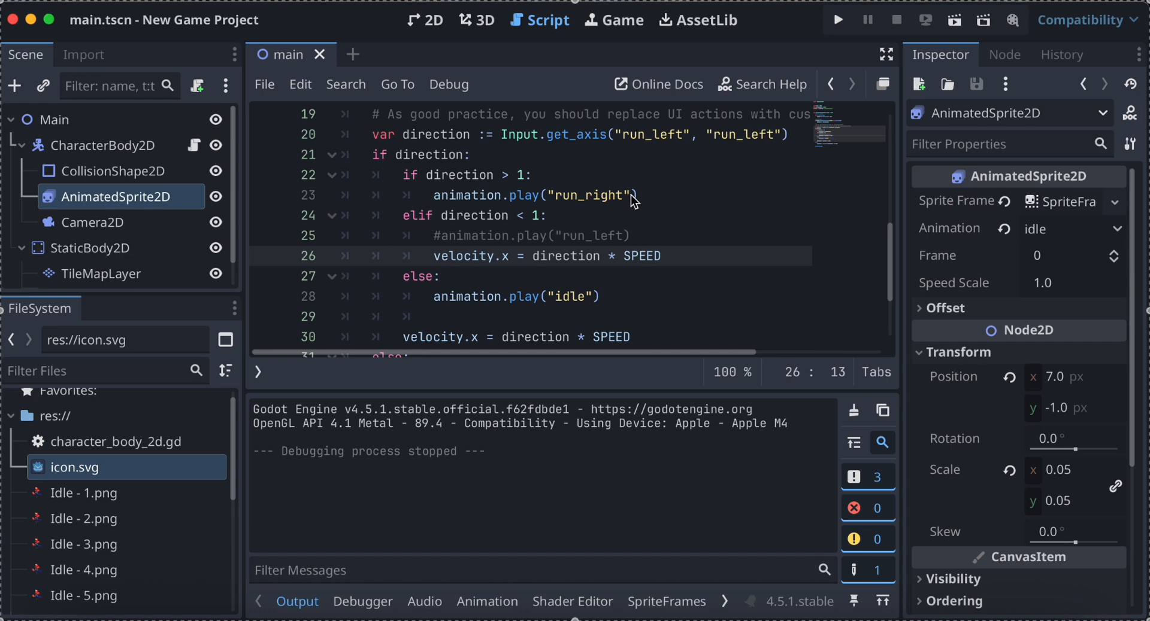
left_click(642, 196)
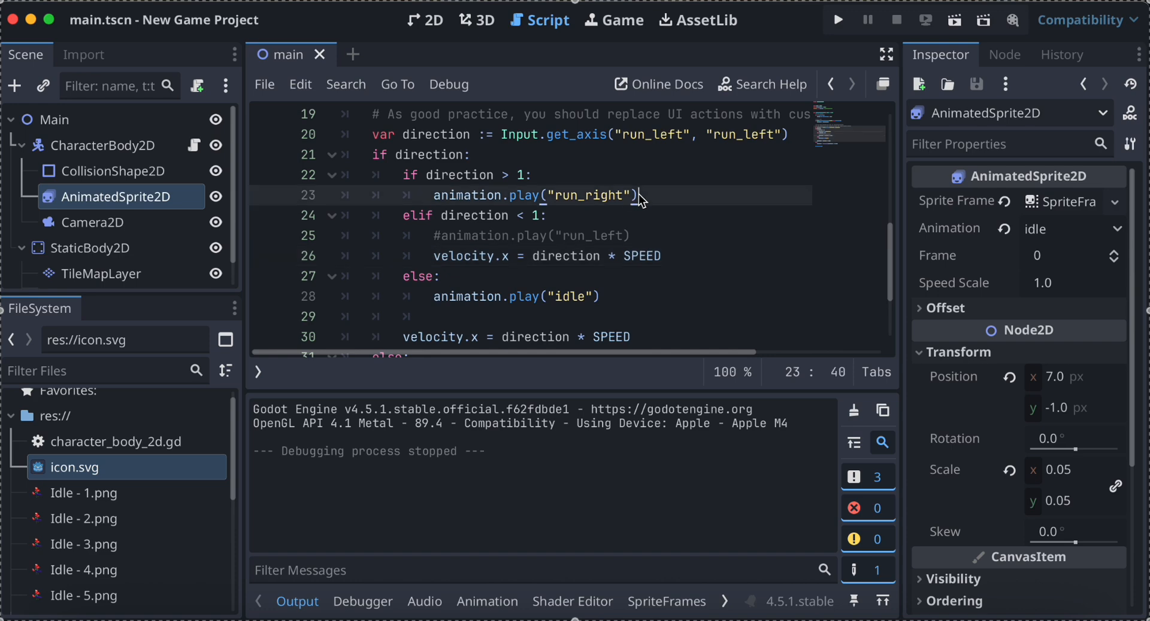
key("Return")
key("super+v")
left_click(461, 215)
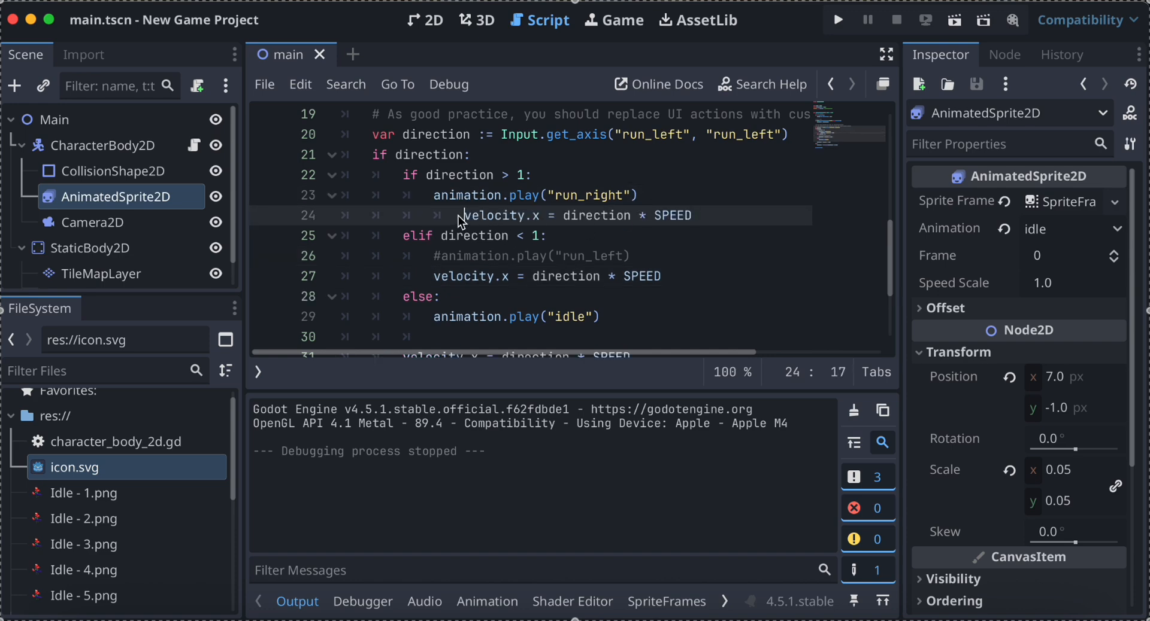
key("BackSpace")
mouse_move(936, 171)
left_click(696, 165)
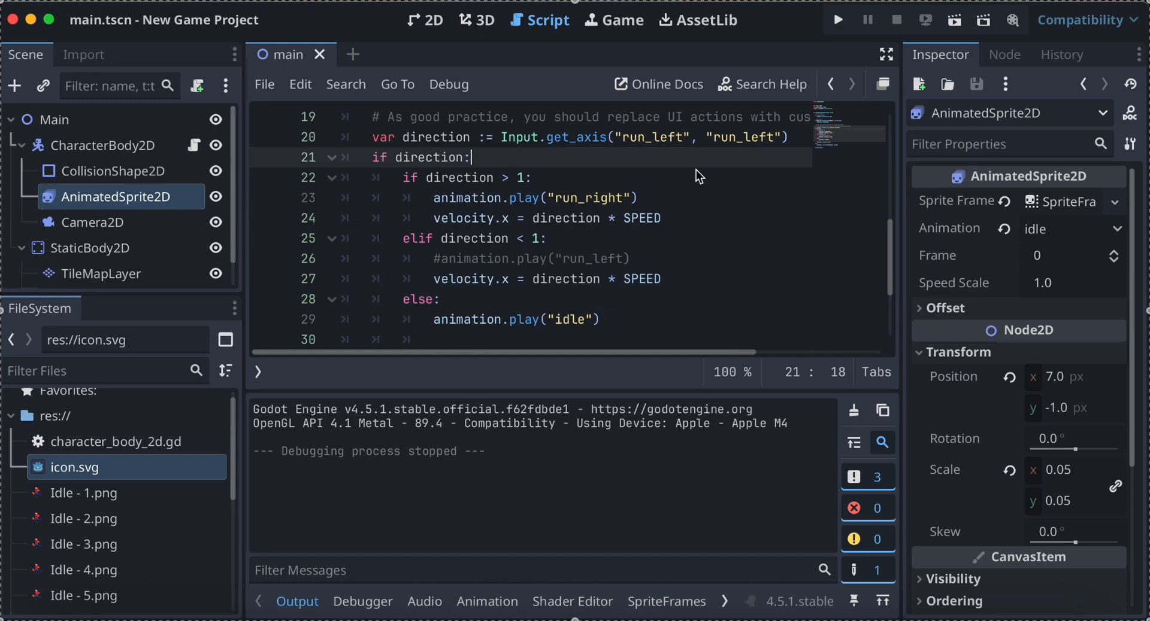
Run the project to test the fox with the added velocity lines, and close the game window.
left_click(838, 22)
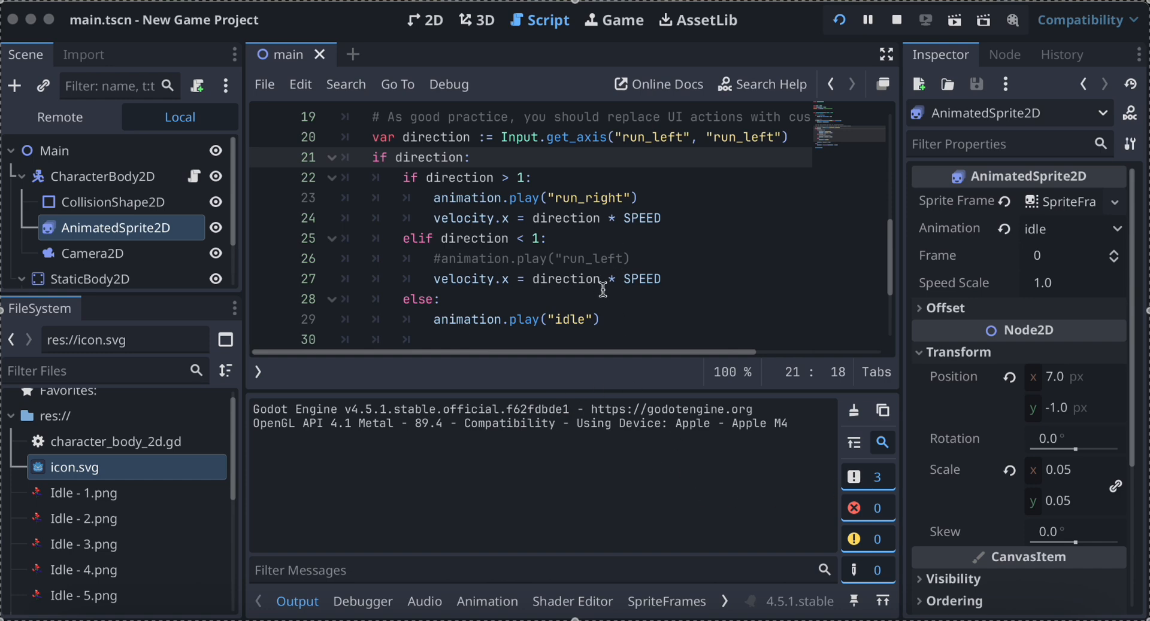
left_click(838, 20)
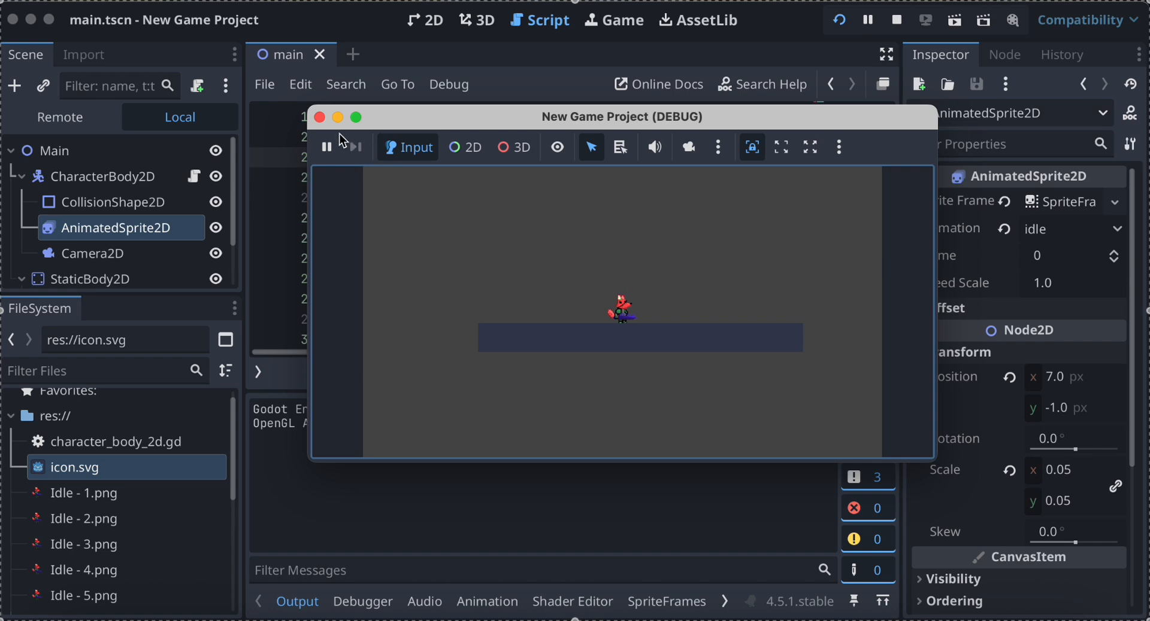
left_click(320, 118)
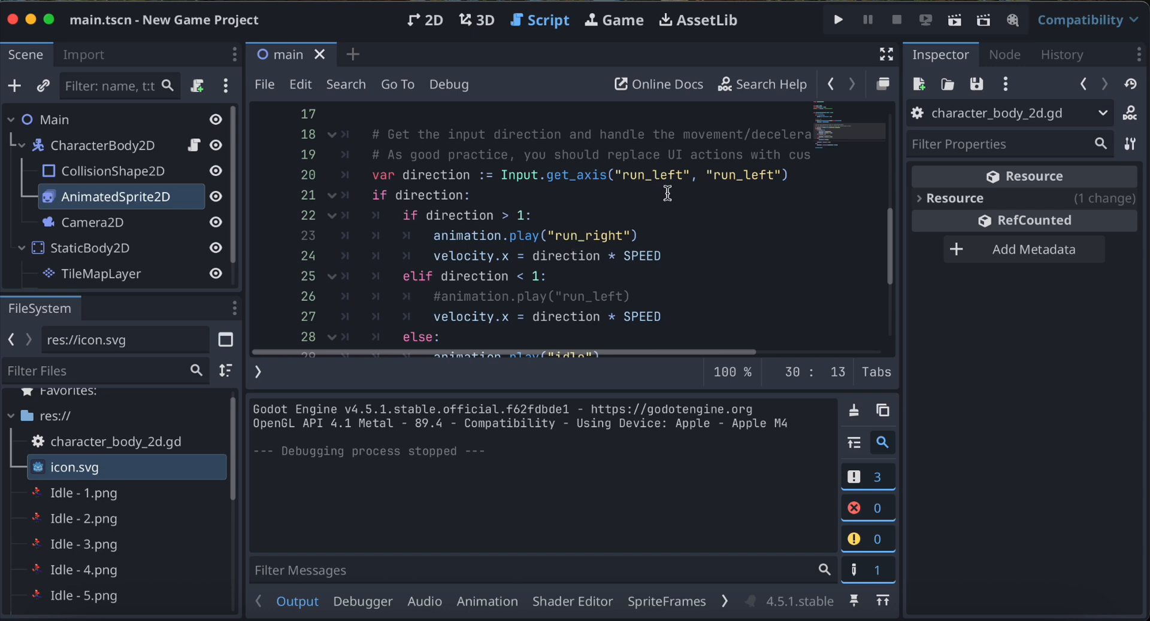
Change the second action name in the Input.get_axis call to "run_right".
double_click(728, 176)
type("run_ri")
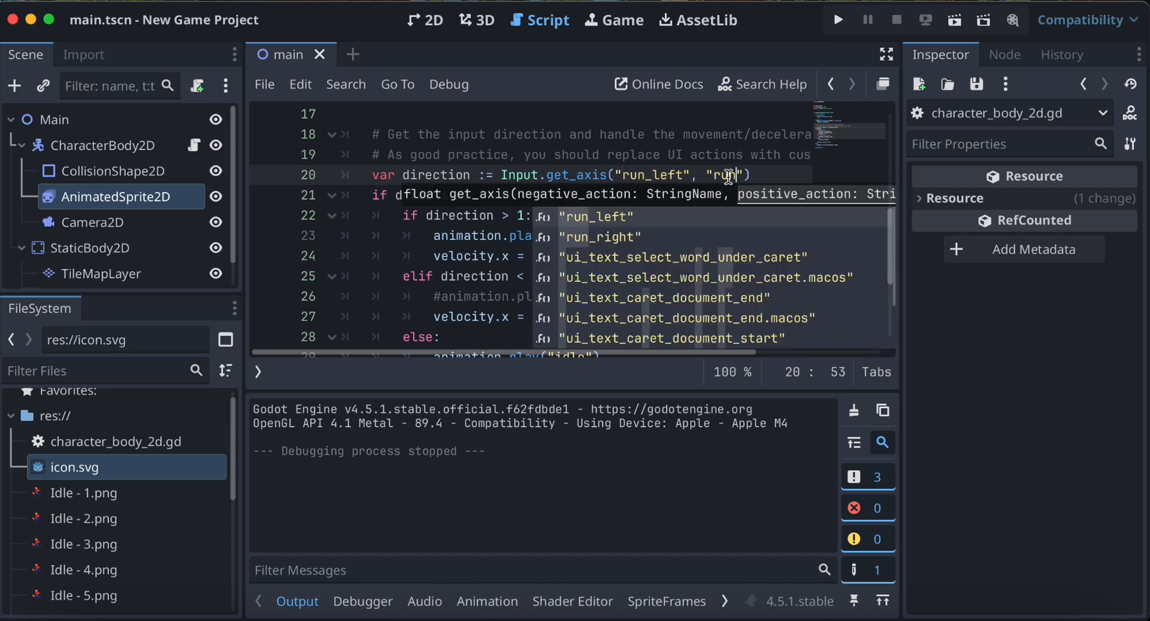
type("ght")
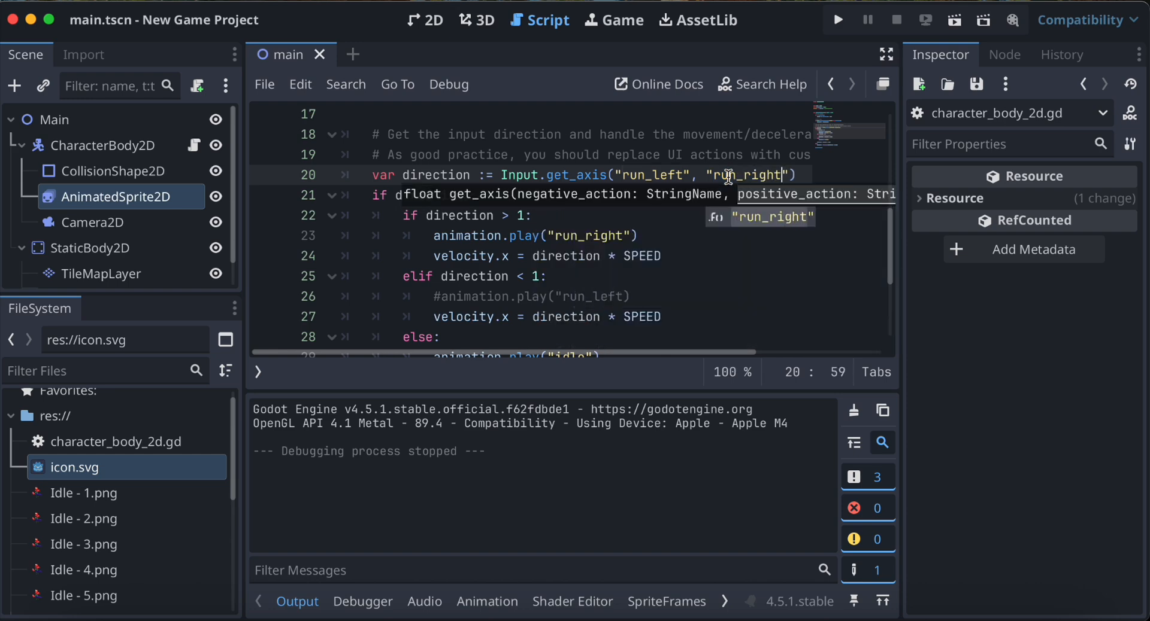
left_click(748, 216)
Set the comparison value to 0 in both the nested if and elif direction conditions.
left_click(526, 216)
key("BackSpace")
type("0")
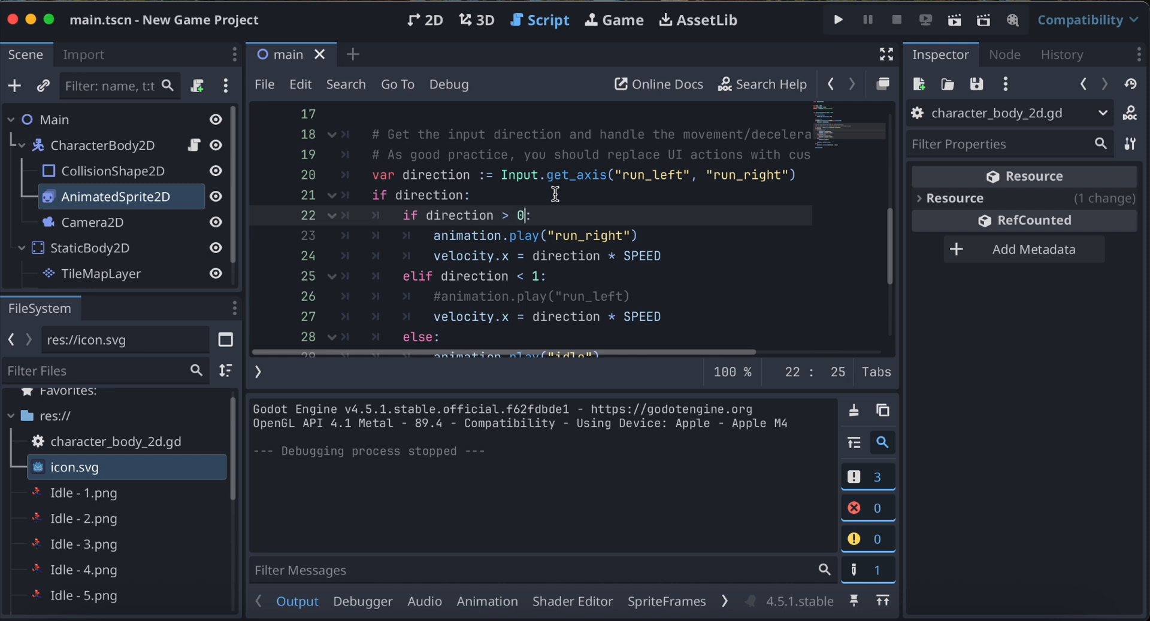
left_click(543, 276)
key("BackSpace")
type("0")
Delete the nested else branch together with its animation.play("idle") line.
scroll(607, 324, "up", 1)
scroll(607, 324, "down", 3)
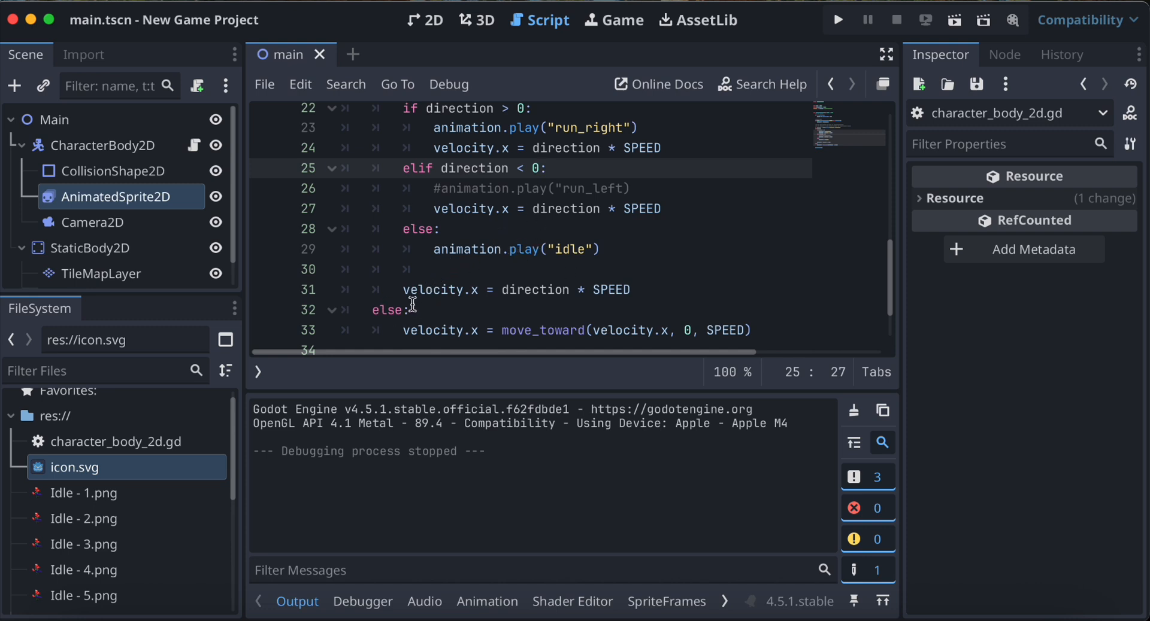
scroll(443, 231, "down", 2)
scroll(445, 229, "up", 3)
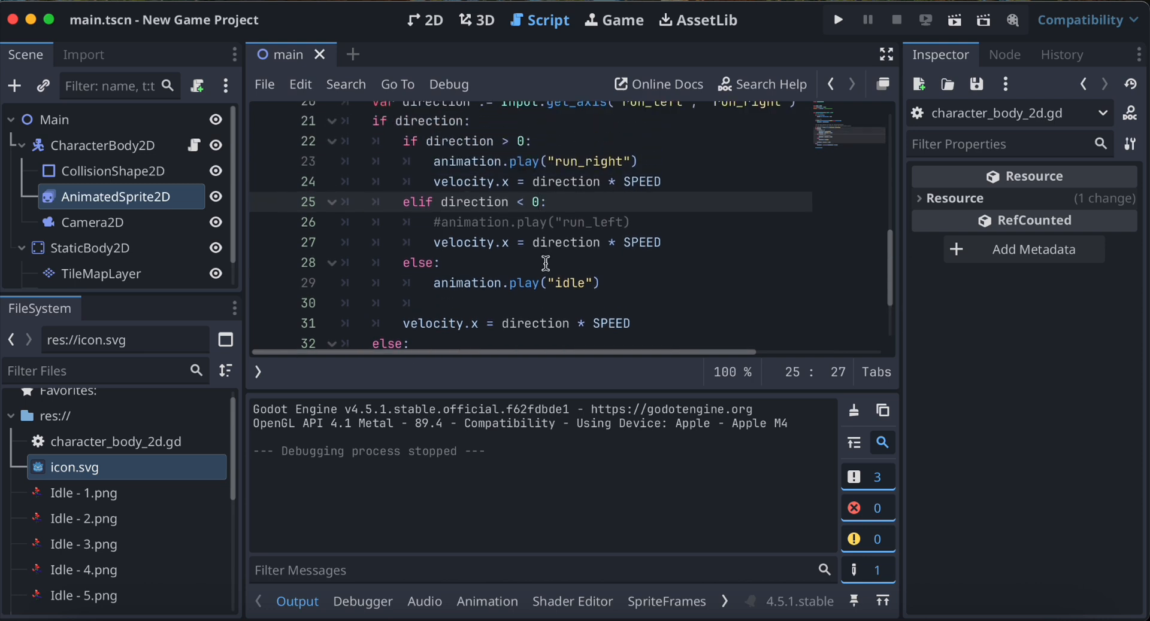
left_click_drag(607, 282, 355, 266)
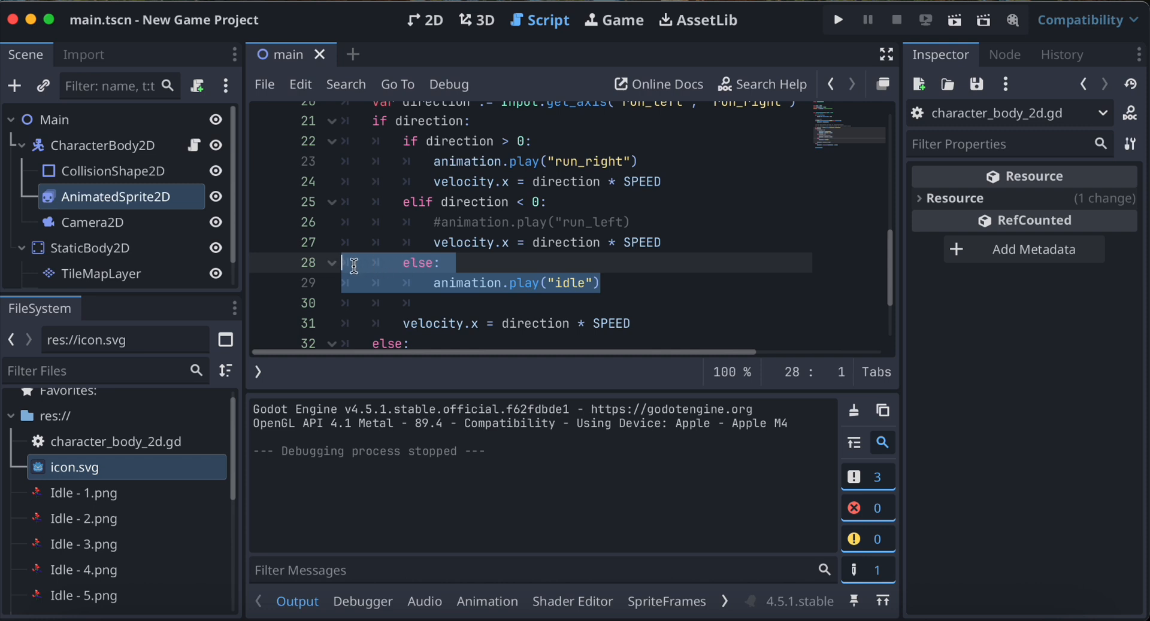
key("BackSpace")
key("BackSpace")
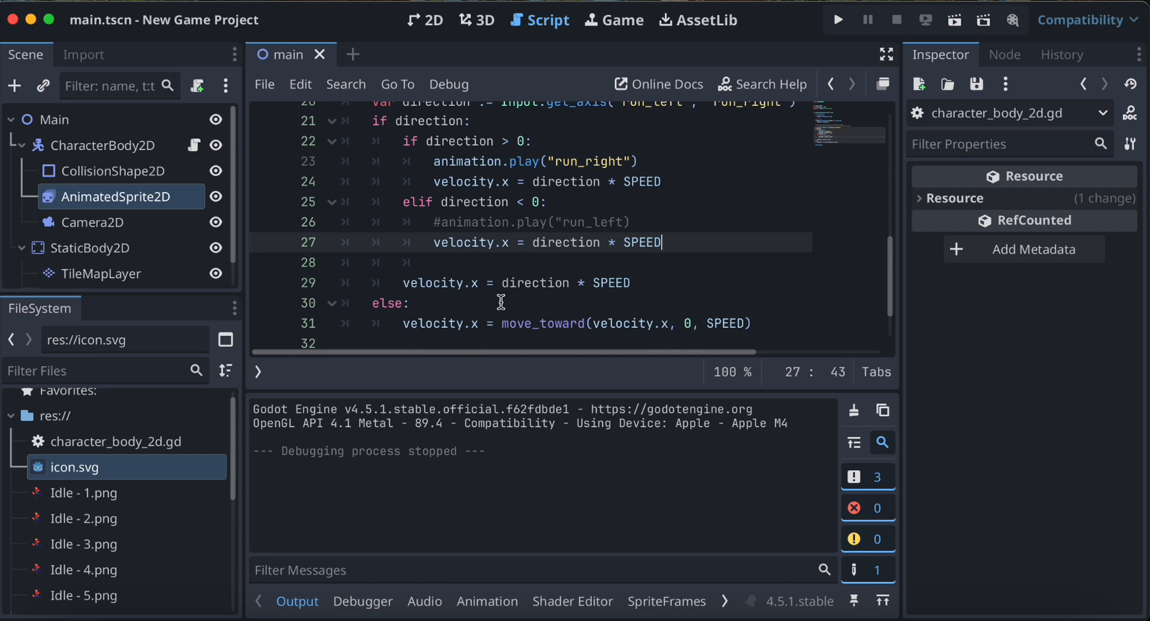
Add animation.play("idle") below the move_toward line in the outer else branch.
left_click(598, 305)
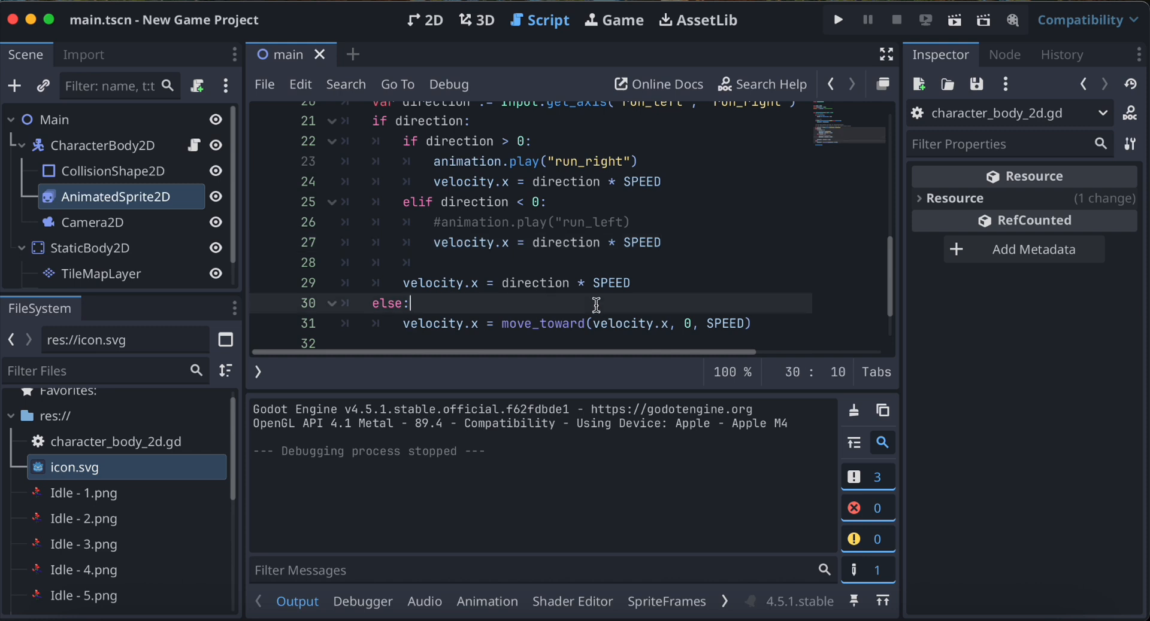
left_click(764, 321)
key("Return")
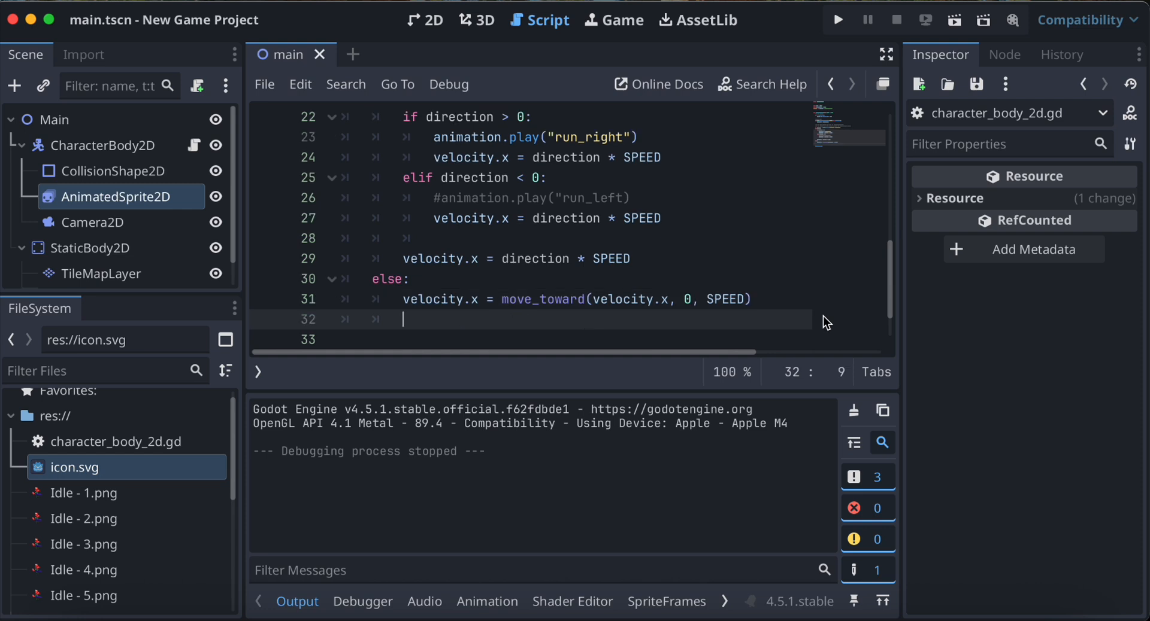
type("animation.play")
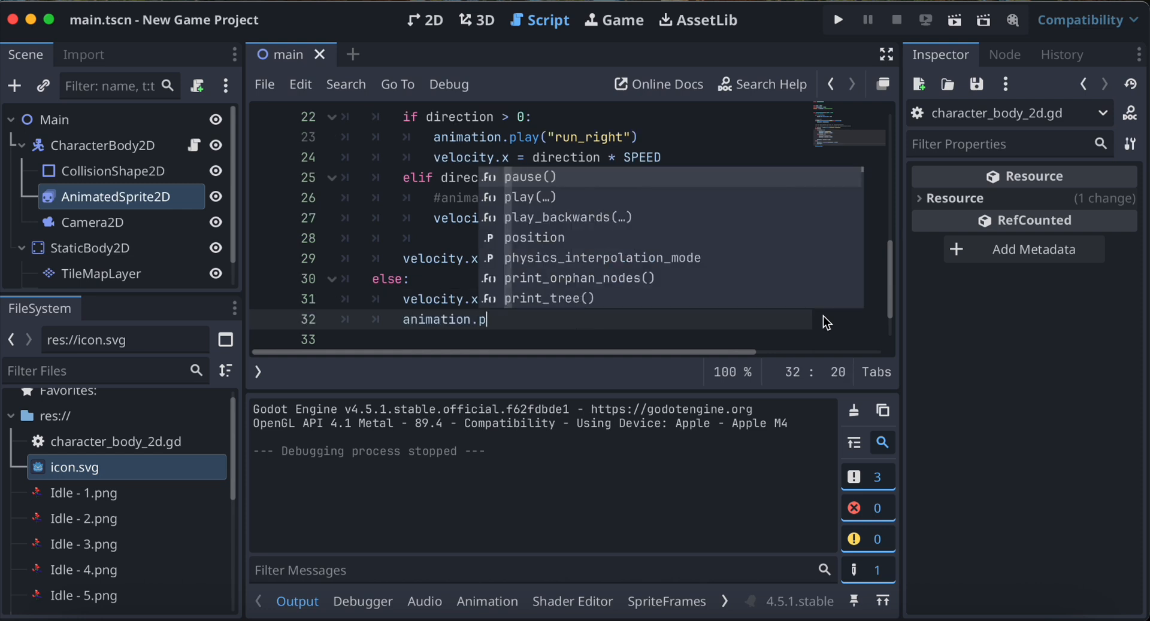
type("(")
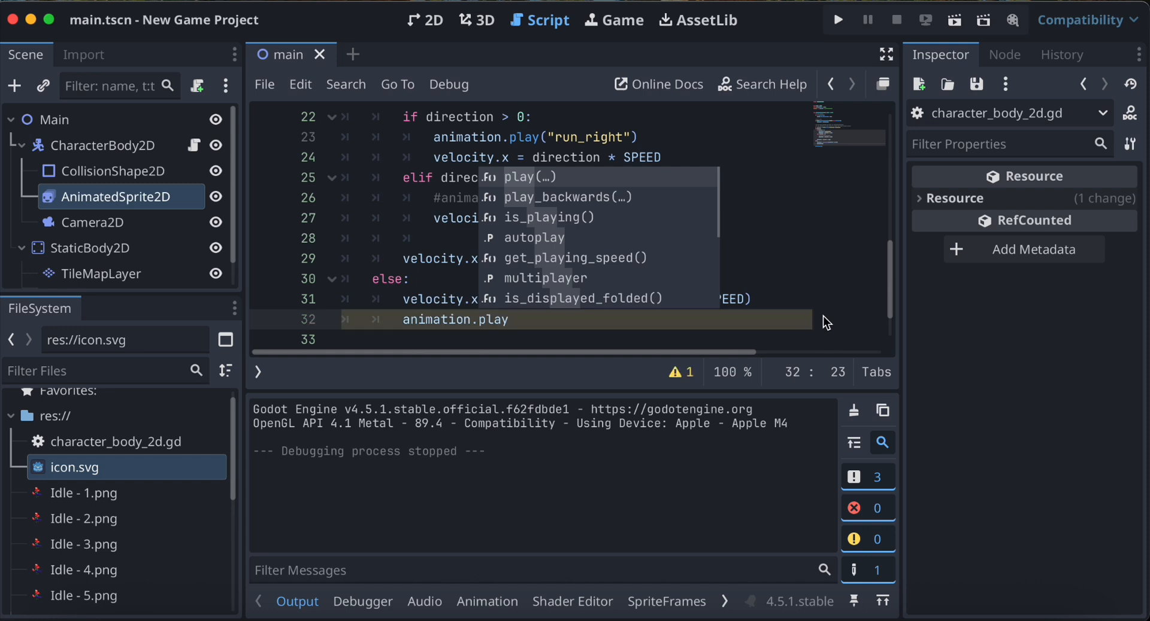
key("Return")
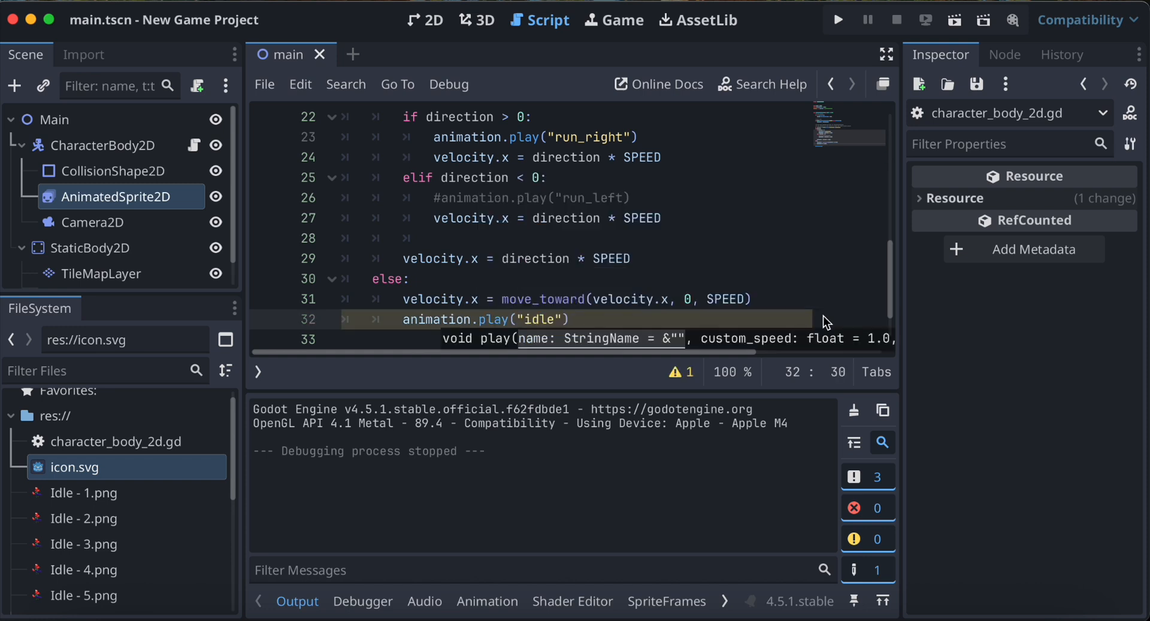
Add the line direction = 0 below animation.play("idle") in the outer else branch.
key("End")
key("Return")
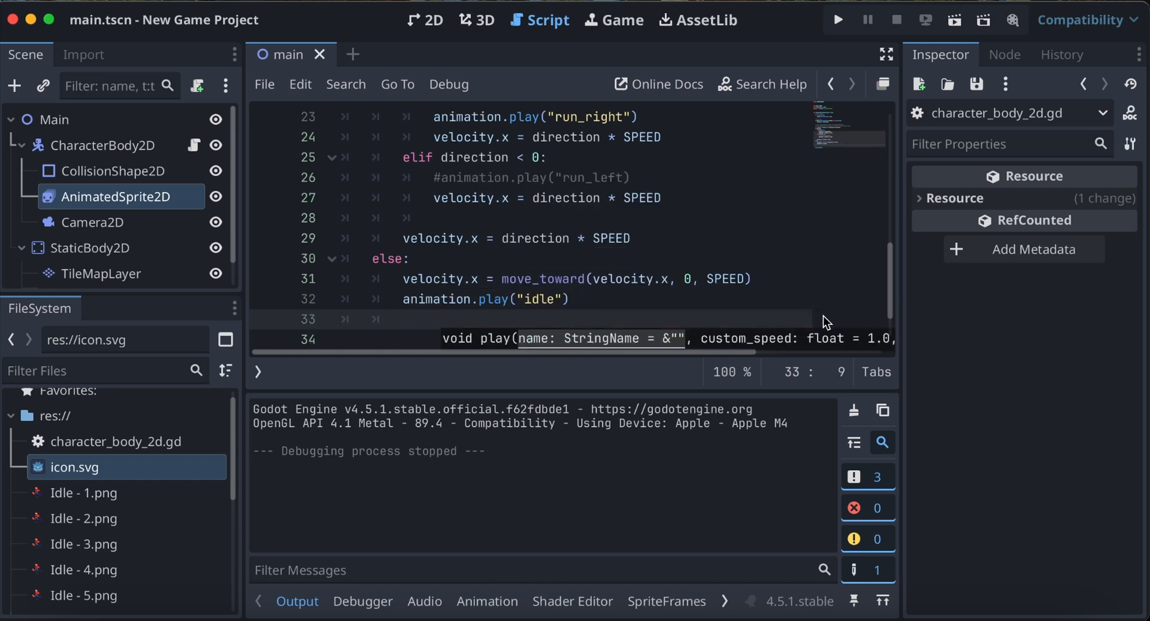
type("direction = ")
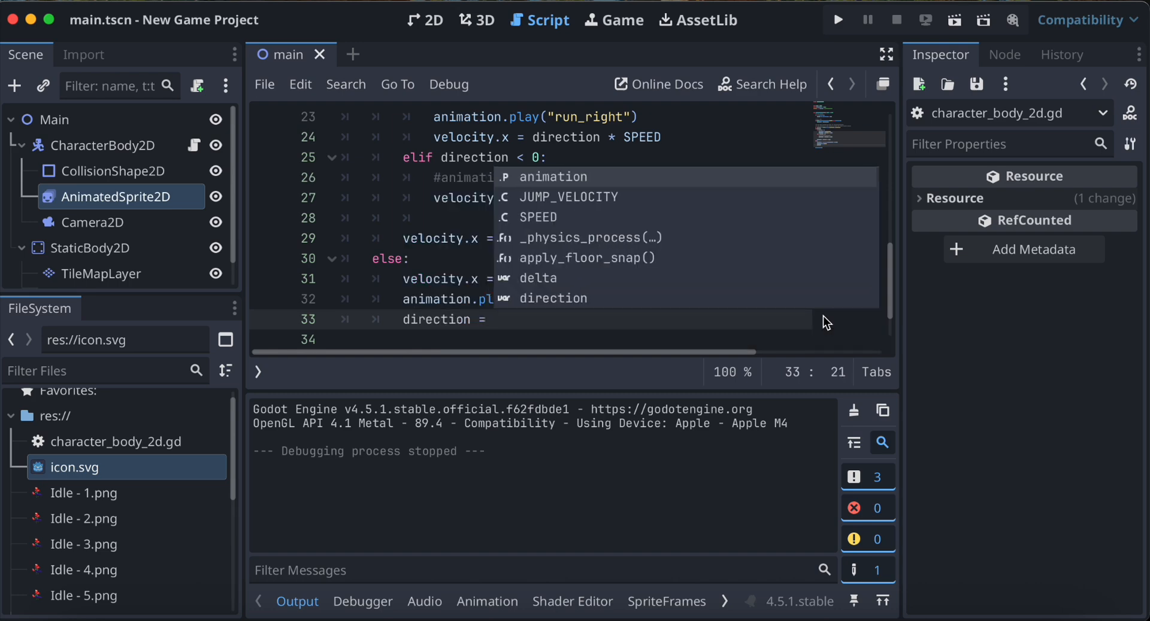
type("0")
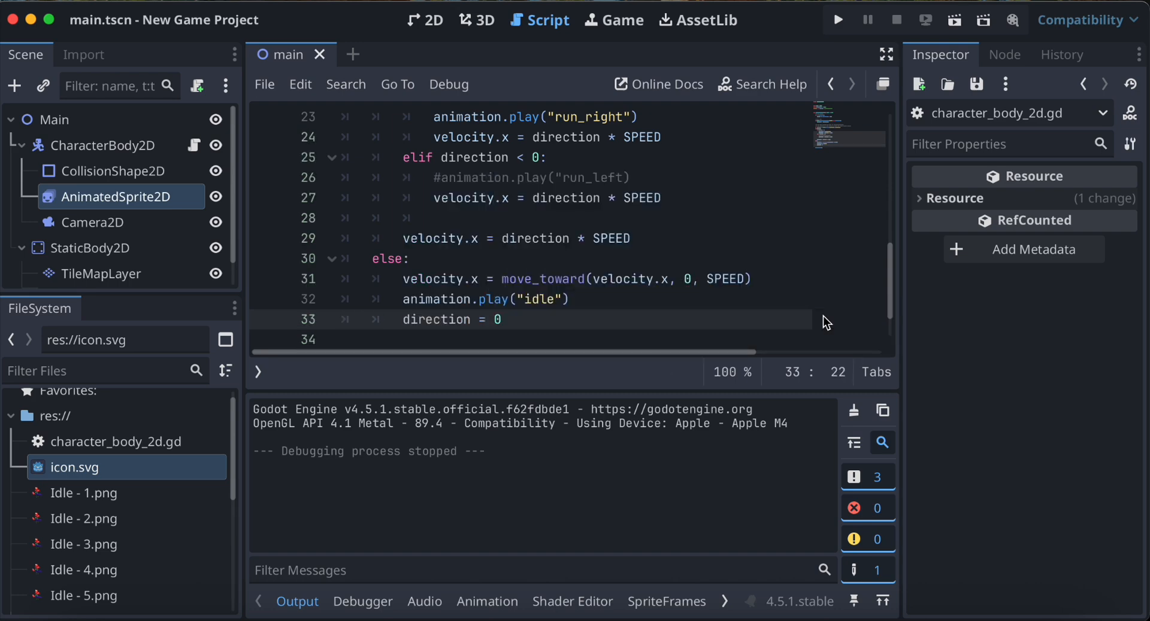
Run the project, test the fox running right and left and jumping, and stop the game.
left_click(838, 22)
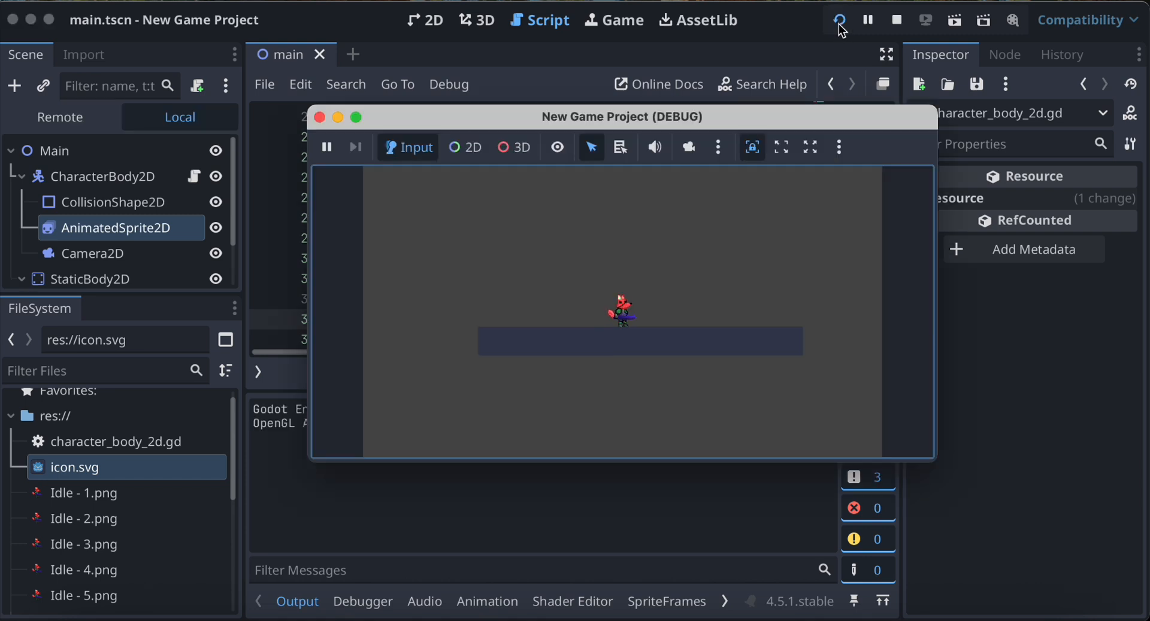
key("Right")
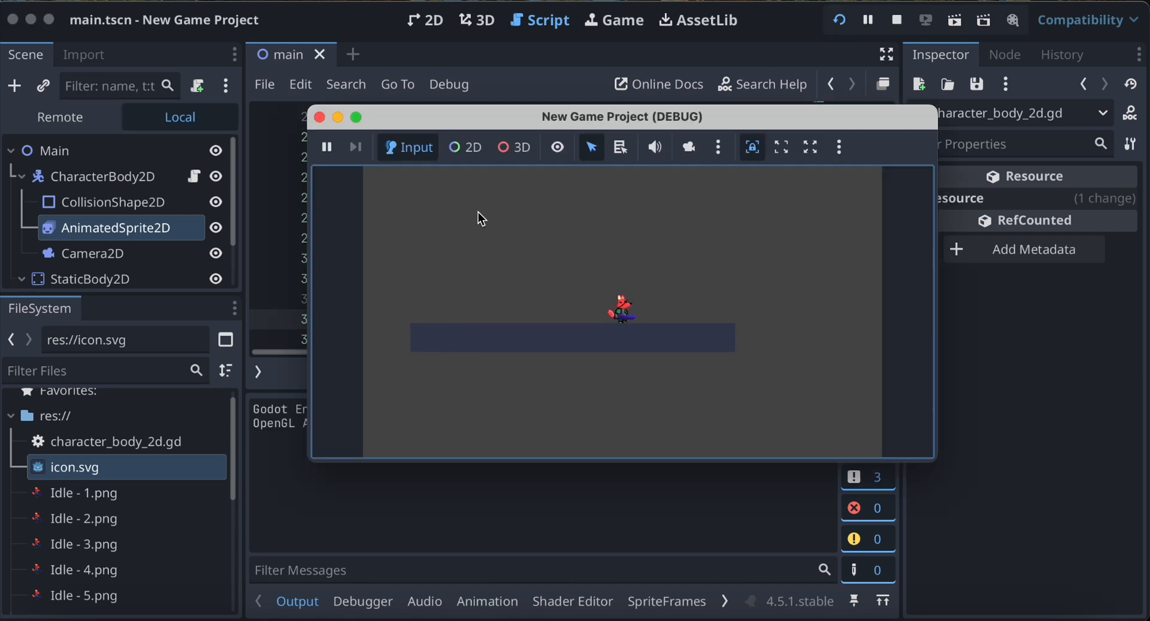
key("Left")
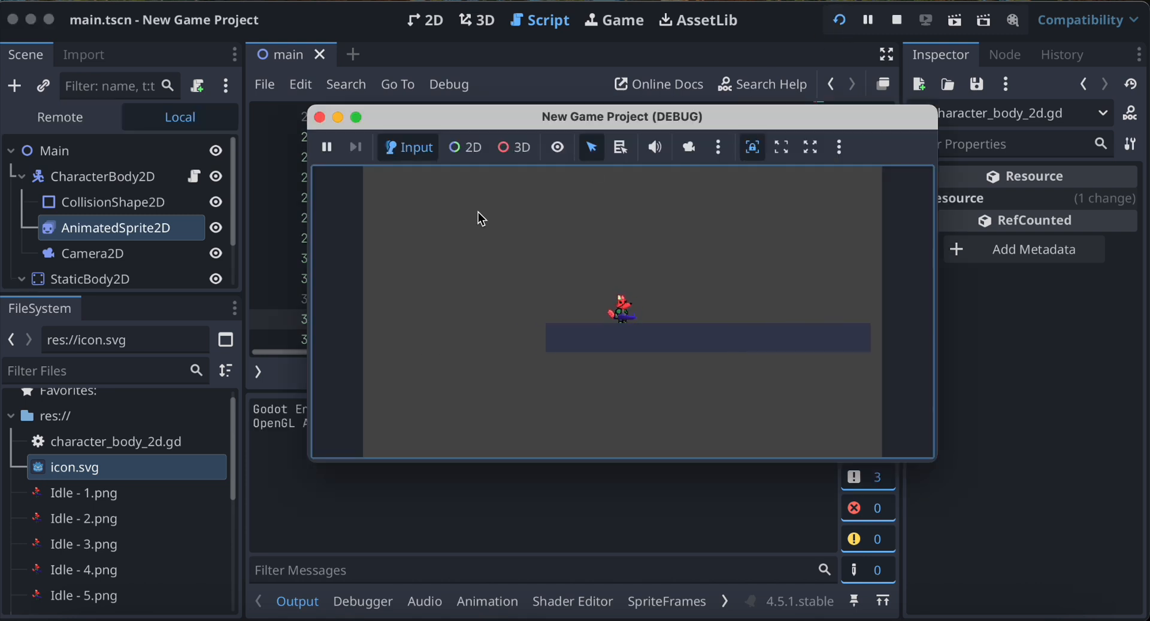
key("Right")
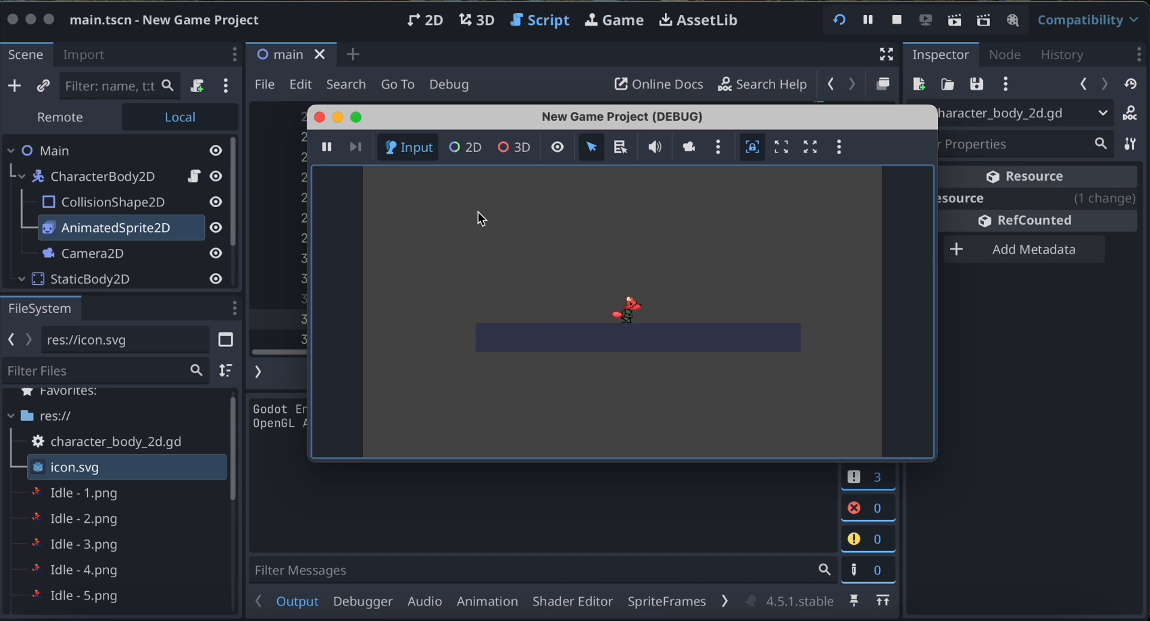
key("Left")
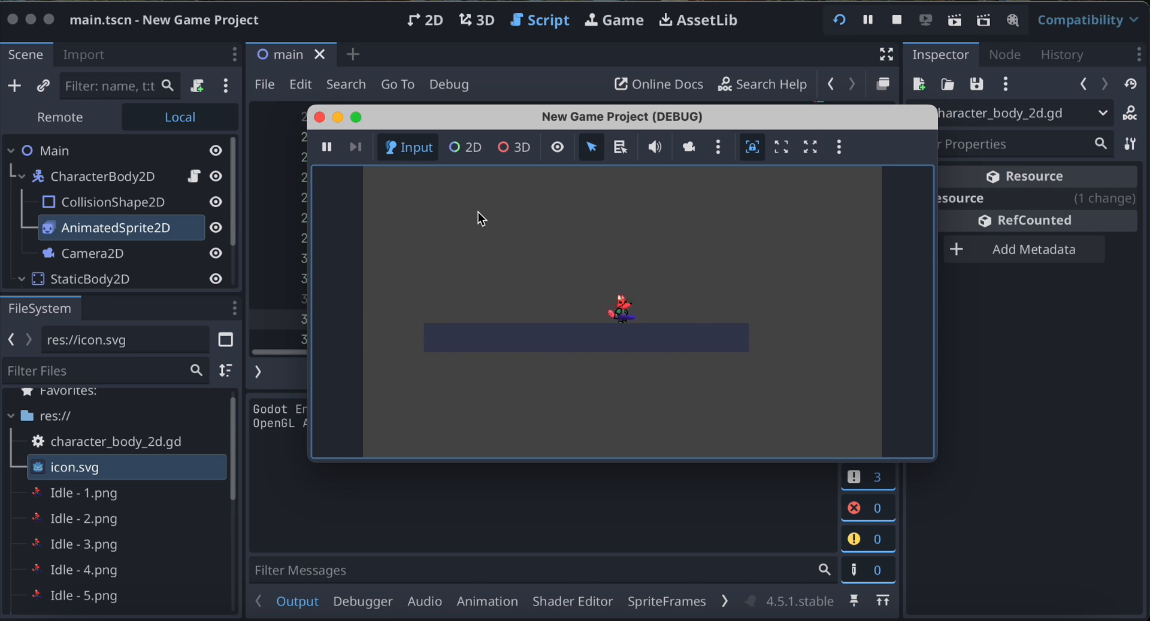
key("space")
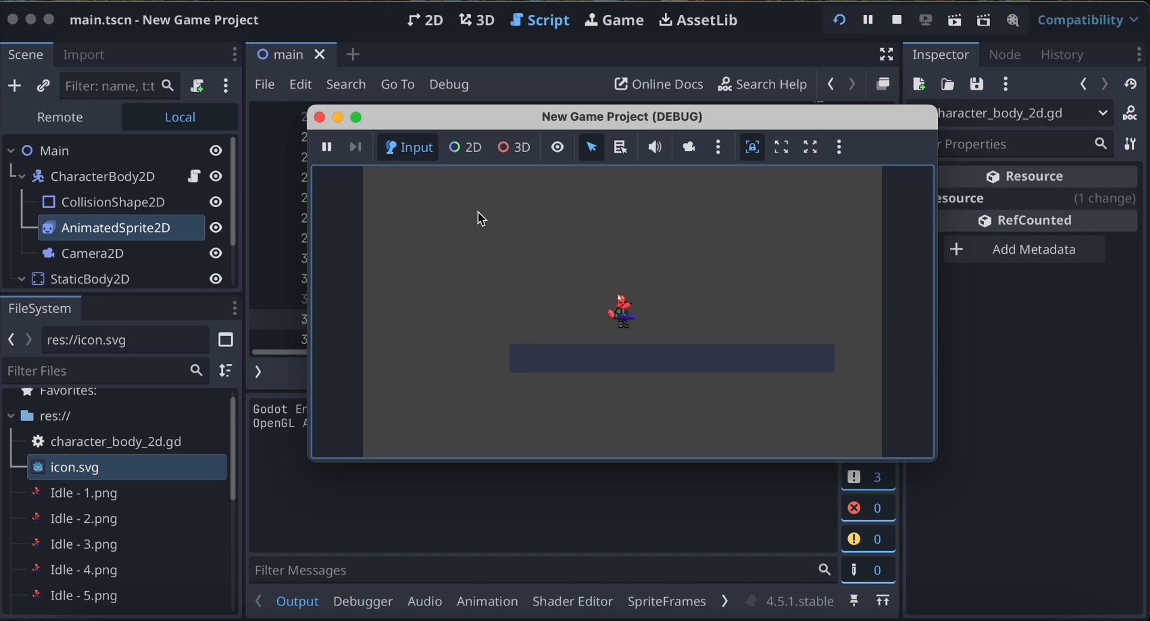
key("space")
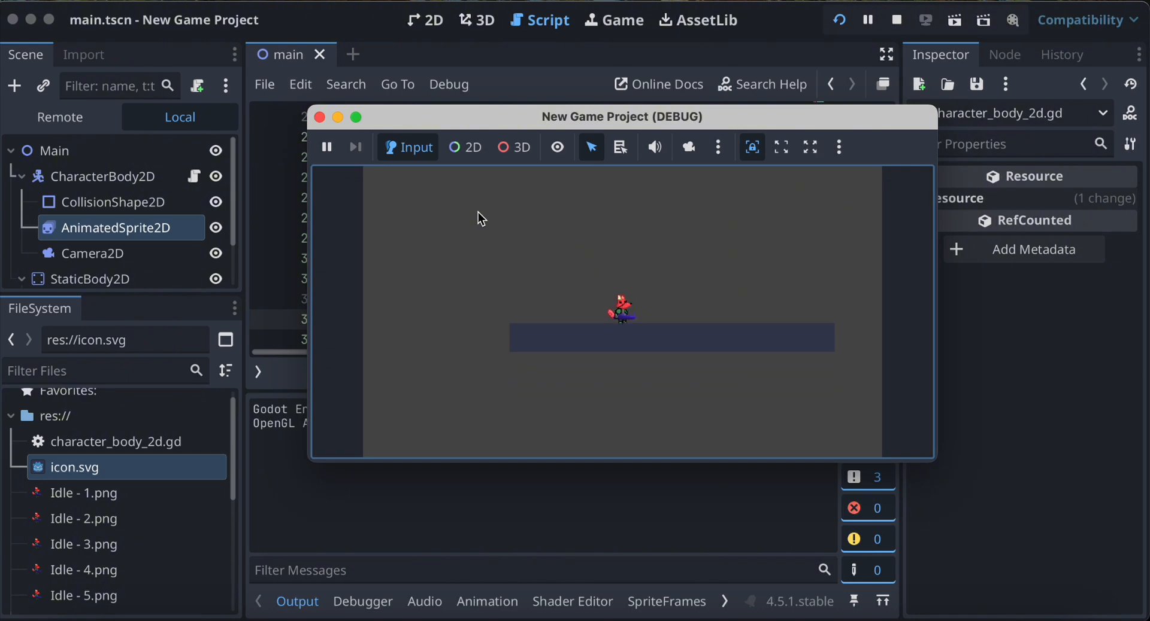
left_click(896, 20)
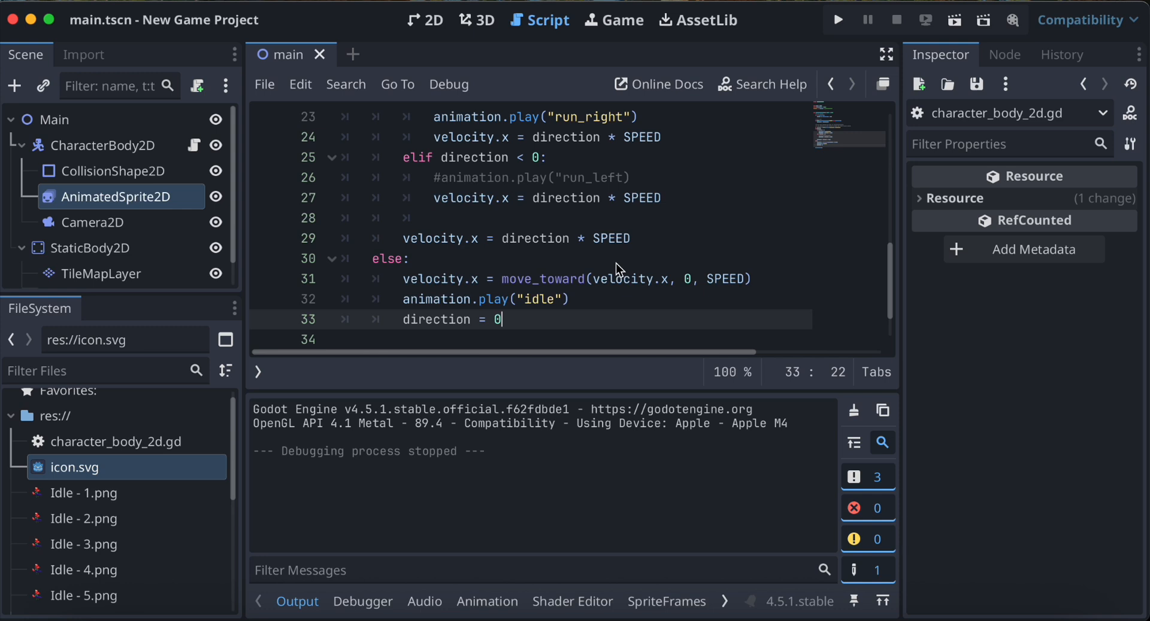
Review the character script from its movement branches and move_and_slide() call back up to the constants.
scroll(610, 264, "down", 2)
scroll(606, 266, "up", 4)
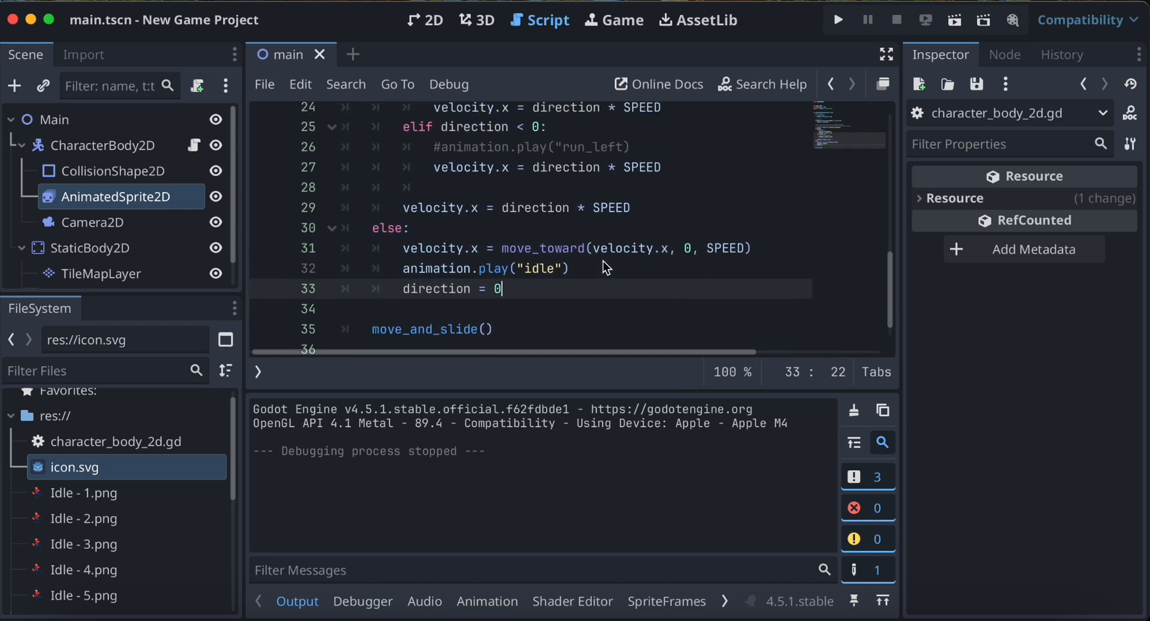
scroll(606, 266, "up", 2)
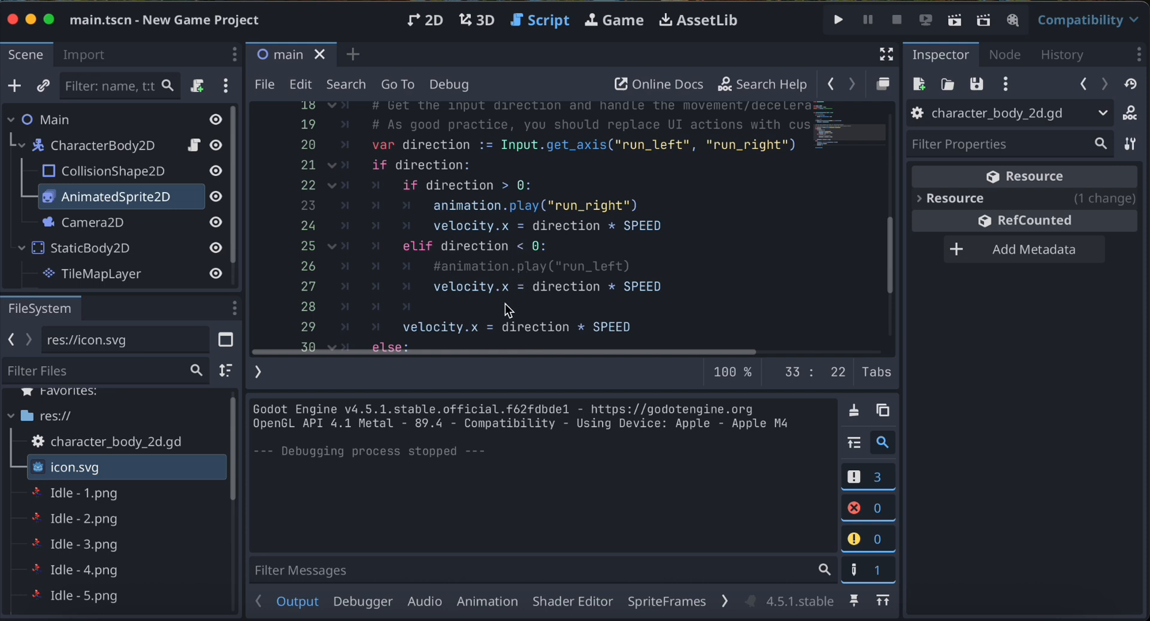
scroll(506, 307, "down", 6)
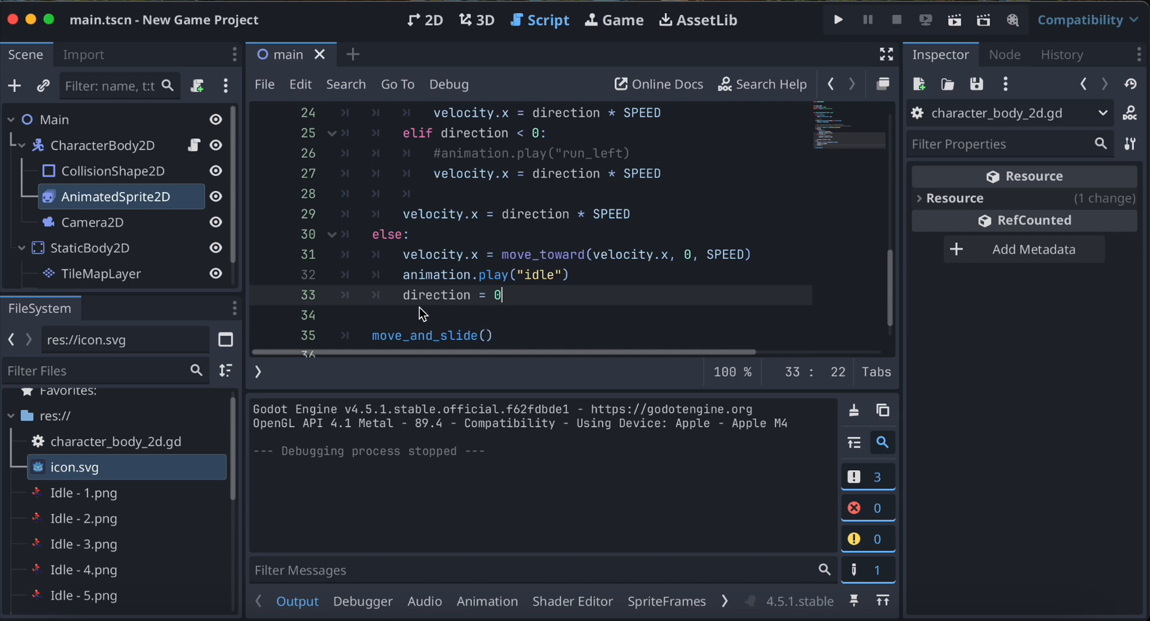
scroll(419, 308, "down", 2)
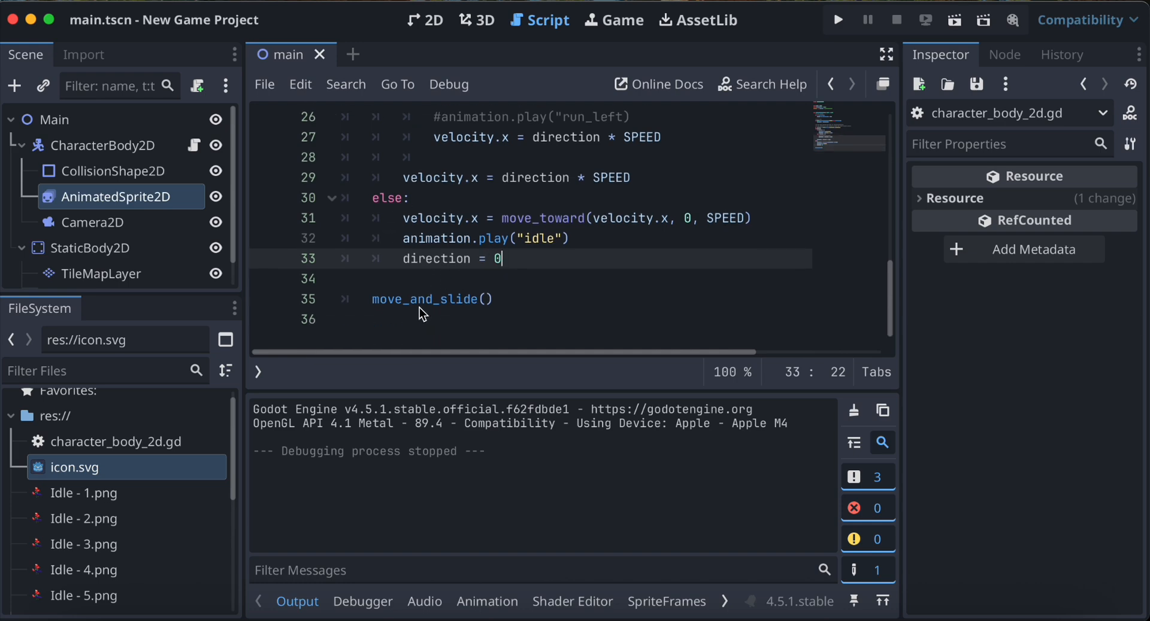
scroll(419, 307, "up", 6)
scroll(421, 310, "up", 19)
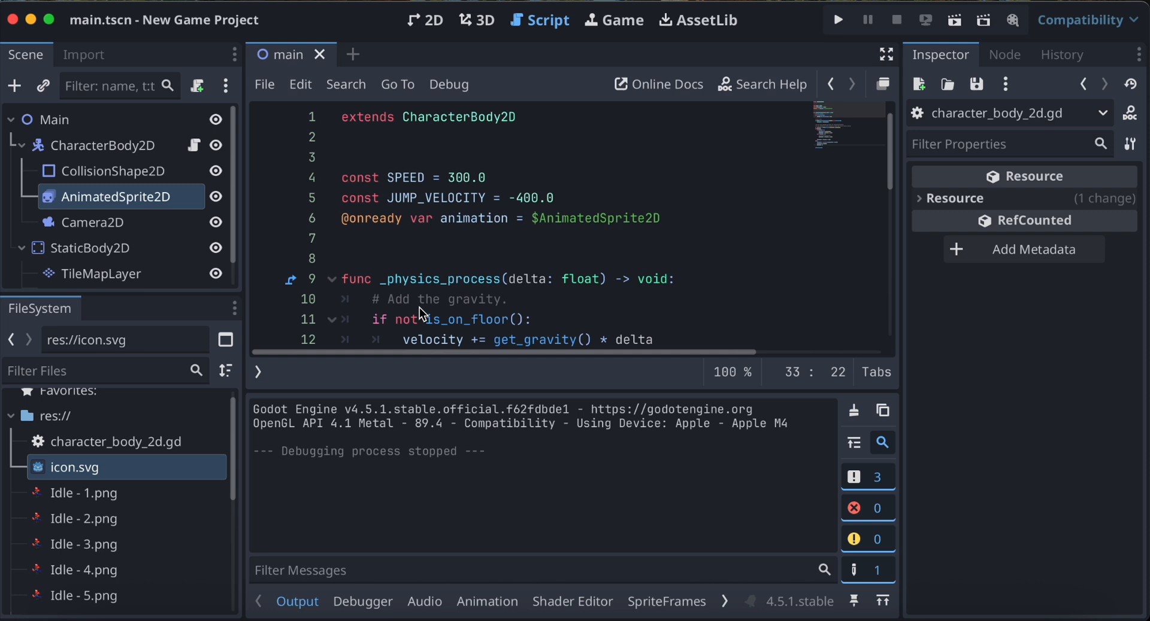